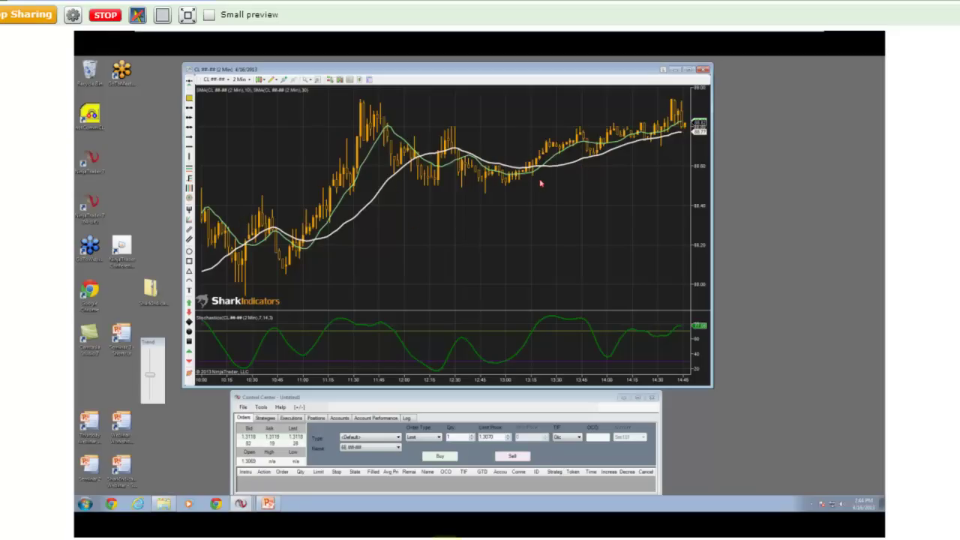
Step: Add the SiBloodHound indicator to the CL 2-minute chart in a new panel
click(564, 169)
click(553, 160)
right_click(491, 223)
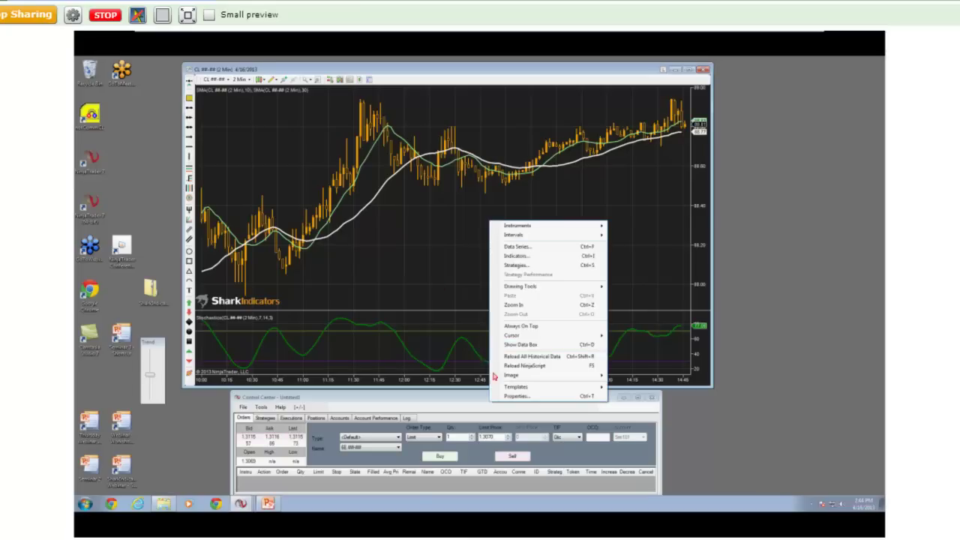
click(534, 258)
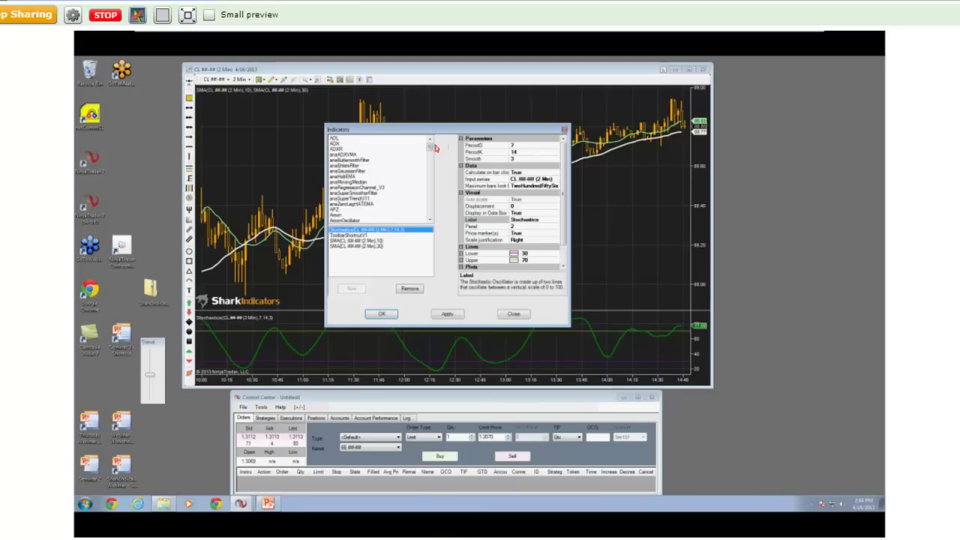
scroll(432, 150, up, 2)
drag(432, 150, 440, 195)
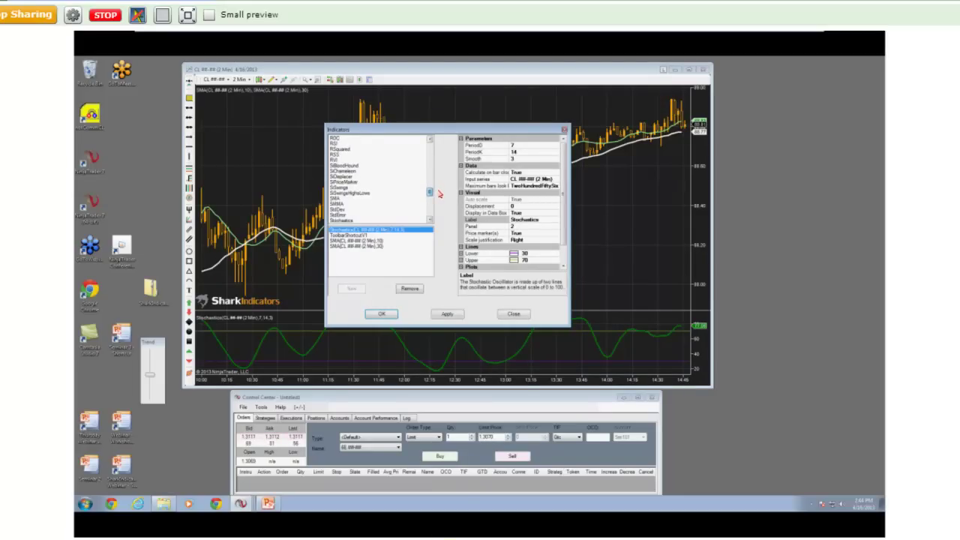
click(364, 165)
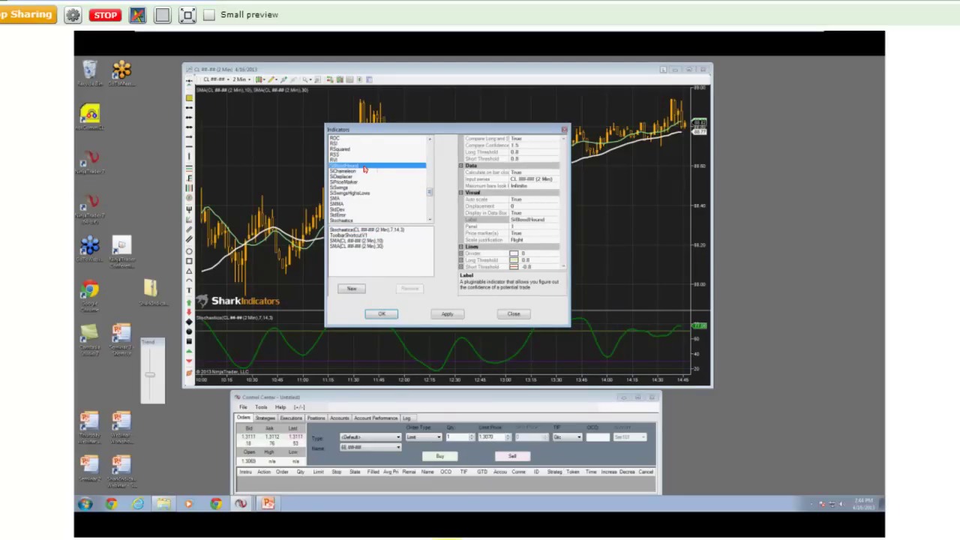
double_click(364, 166)
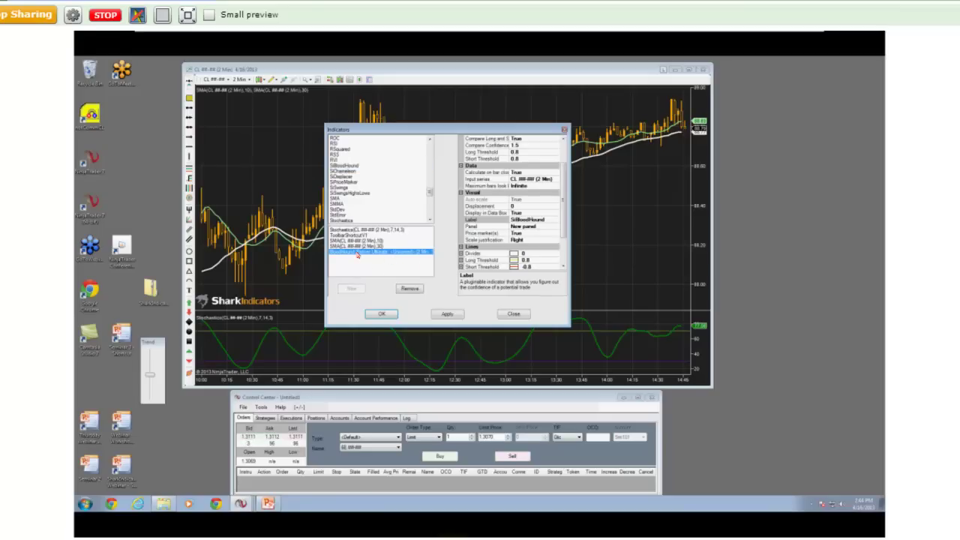
click(382, 316)
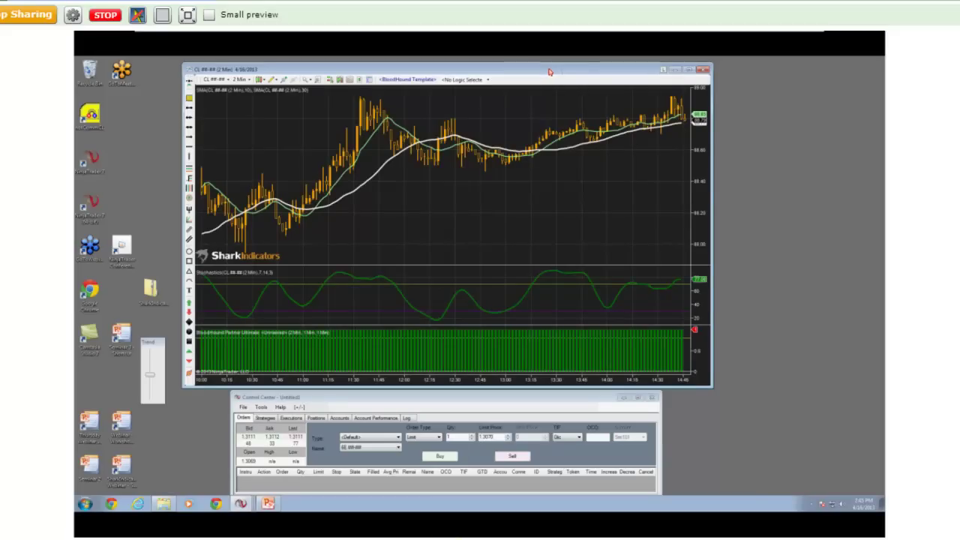
Step: Make room beside the chart, open the BloodHound template editor and add an Indicator Crossover solver under Default Timeframe
drag(549, 72, 695, 69)
double_click(408, 330)
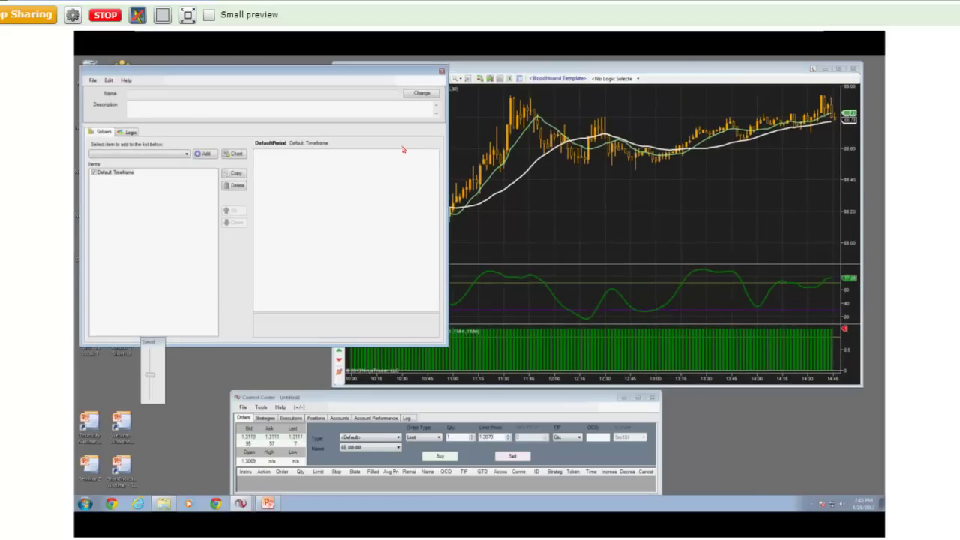
click(155, 155)
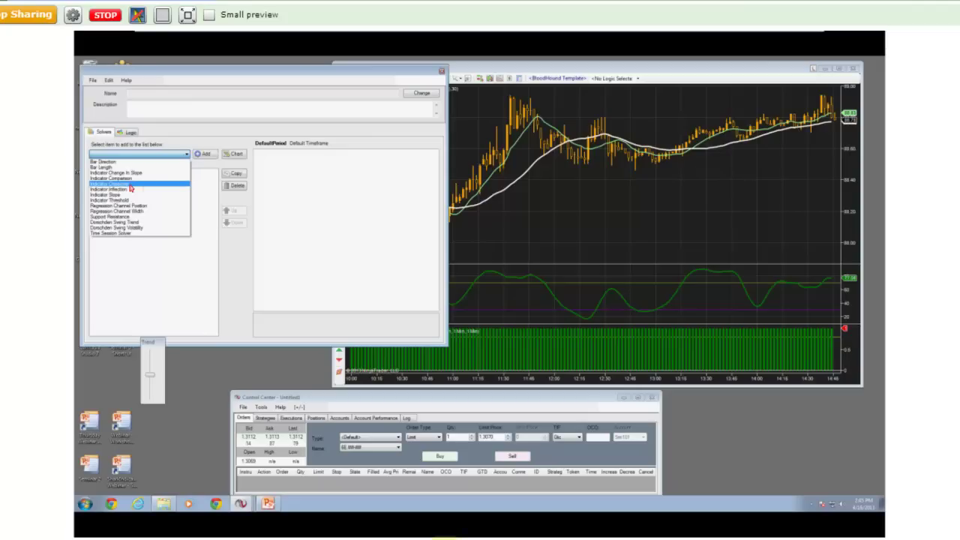
click(133, 183)
click(202, 154)
click(136, 179)
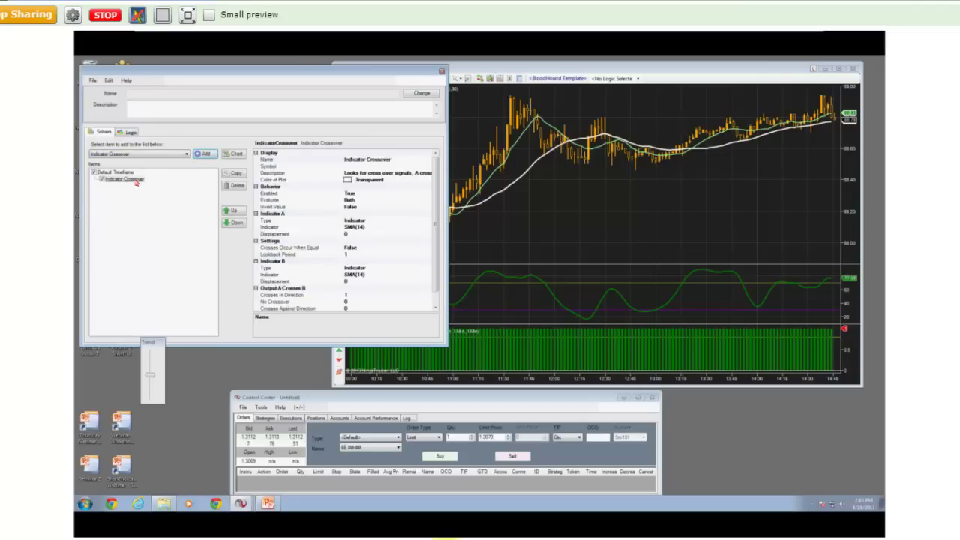
Step: Set the crossover solver's Indicator A to an SMA with period 10
click(396, 234)
click(427, 227)
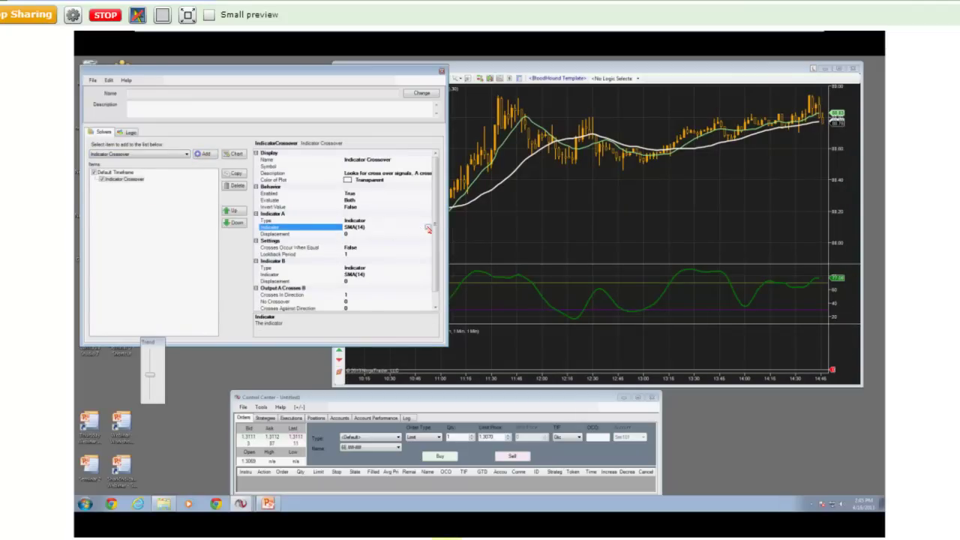
click(428, 227)
click(359, 102)
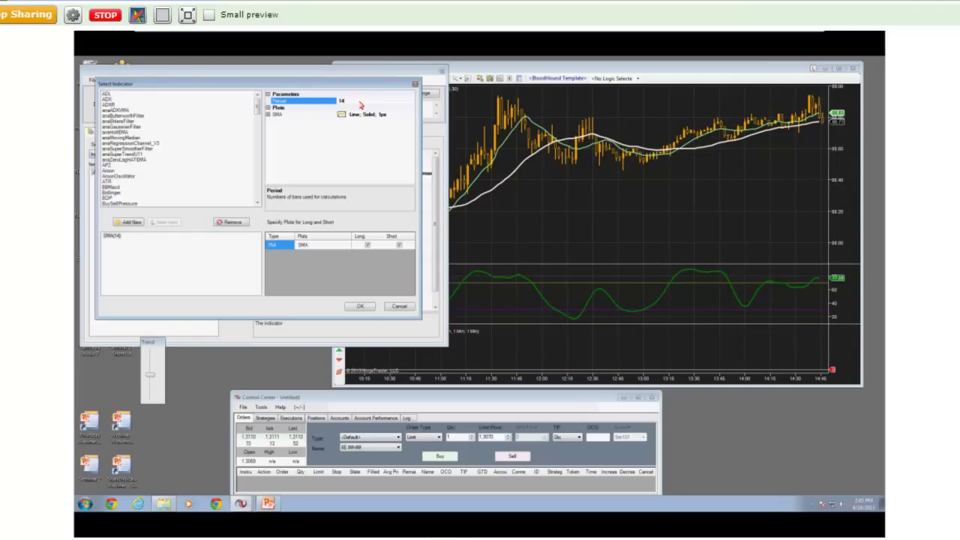
text(10)
click(358, 305)
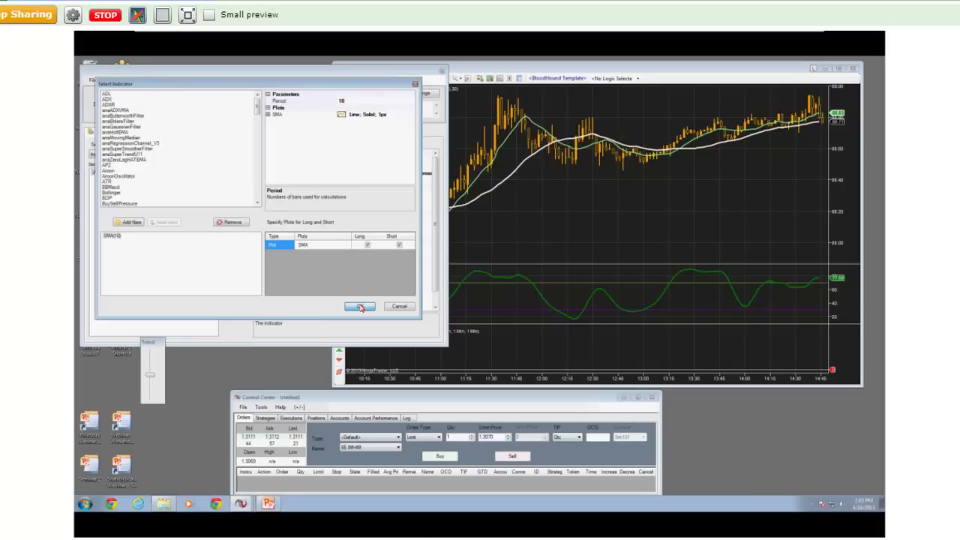
Step: Set the crossover solver's Indicator B to an SMA with period 30
click(429, 275)
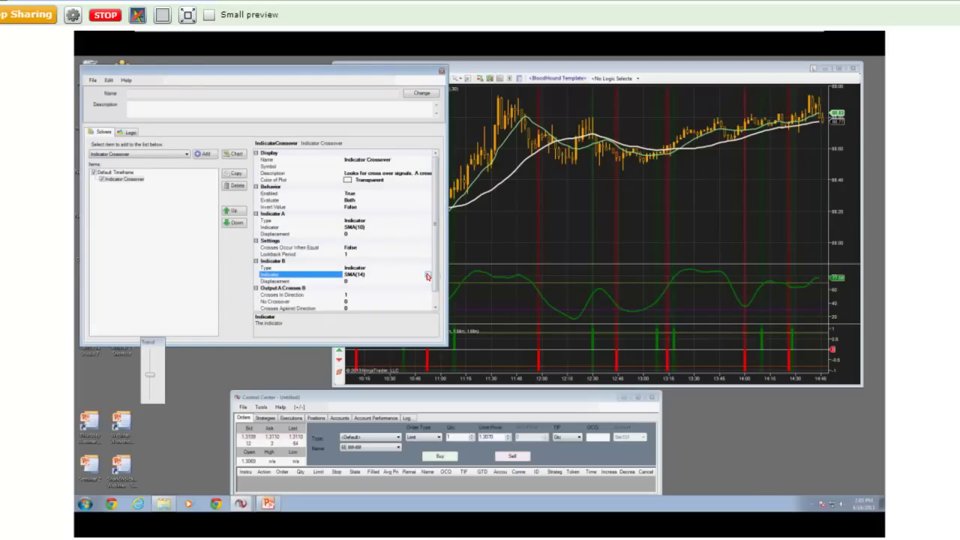
click(427, 275)
click(364, 112)
key(BackSpace)
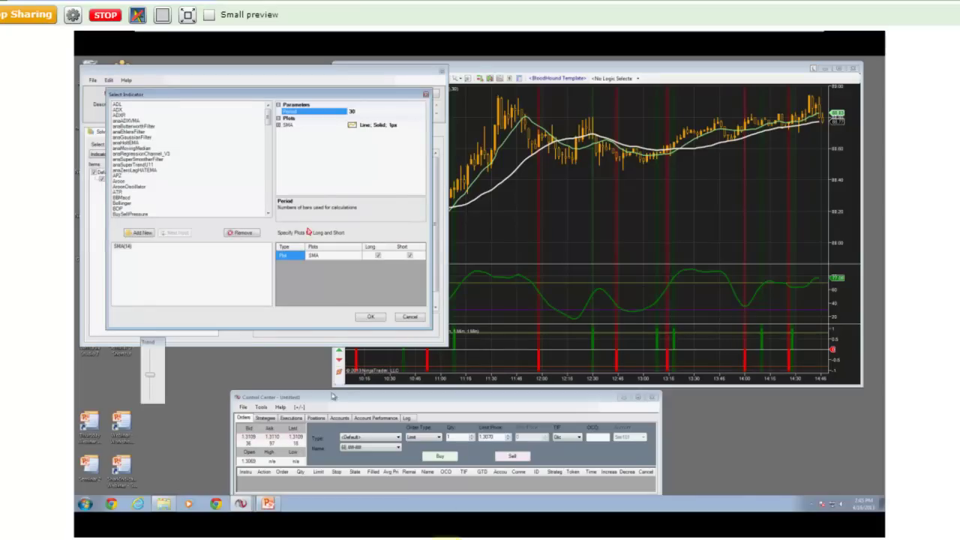
click(370, 318)
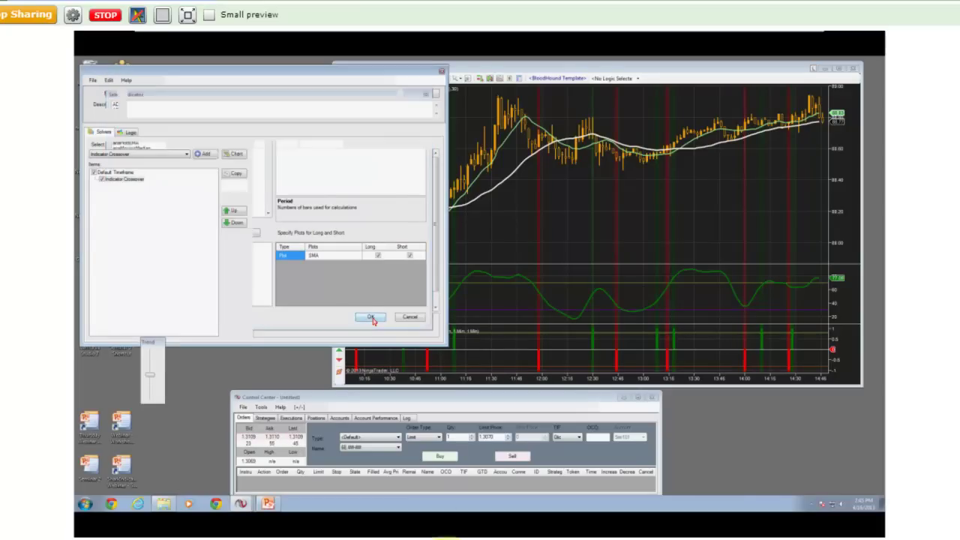
Step: Mark the moving-average crossover near 09:40 on the price chart with an ellipse, and return to the BloodHound editor
click(608, 229)
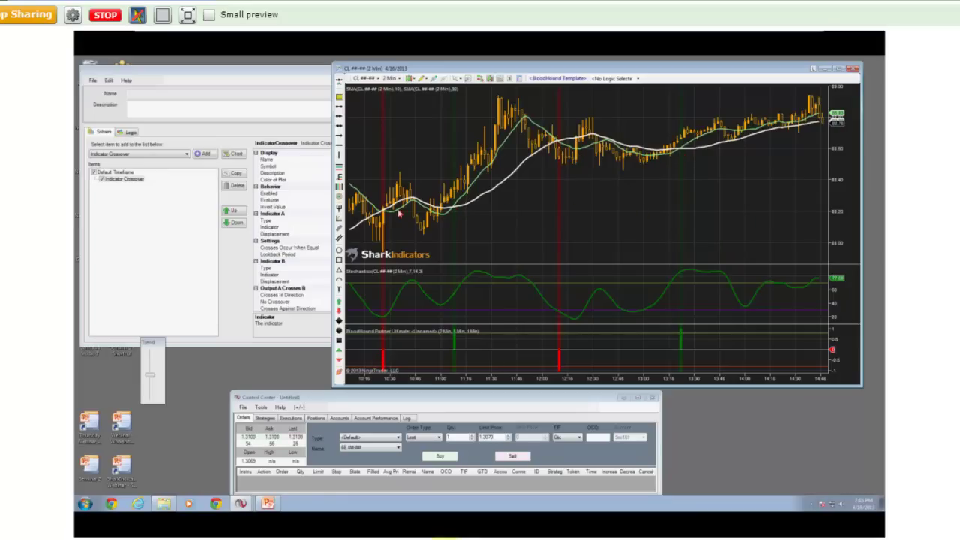
scroll(510, 226, up, 2)
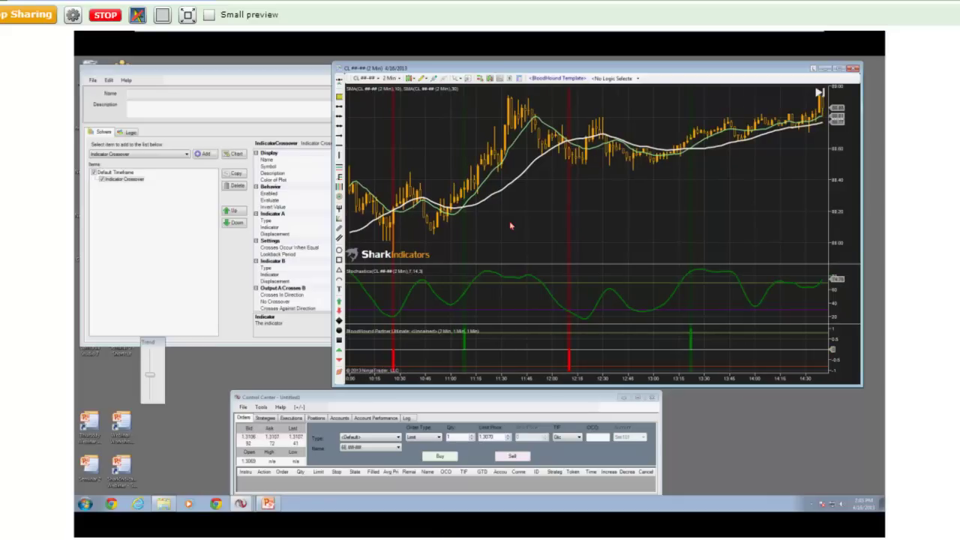
scroll(510, 226, up, 3)
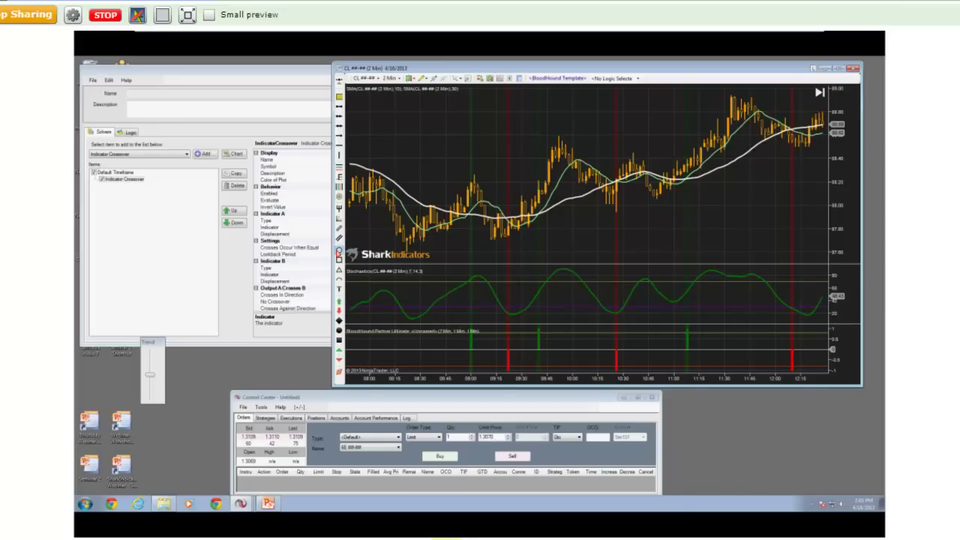
click(498, 208)
click(521, 231)
click(516, 228)
drag(517, 233, 546, 231)
click(282, 75)
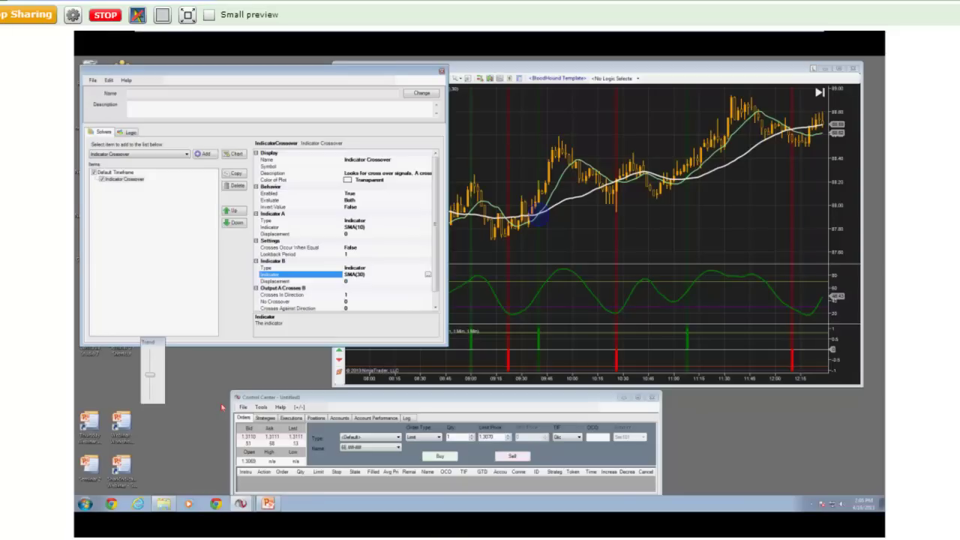
Step: Switch to the PowerPoint presentation and advance to the Price Swing Trend slide
click(270, 503)
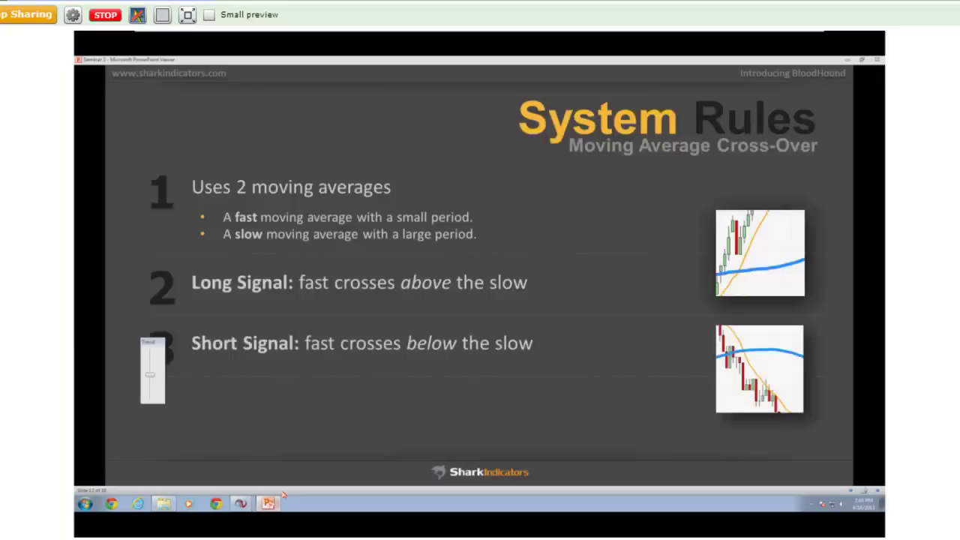
click(411, 390)
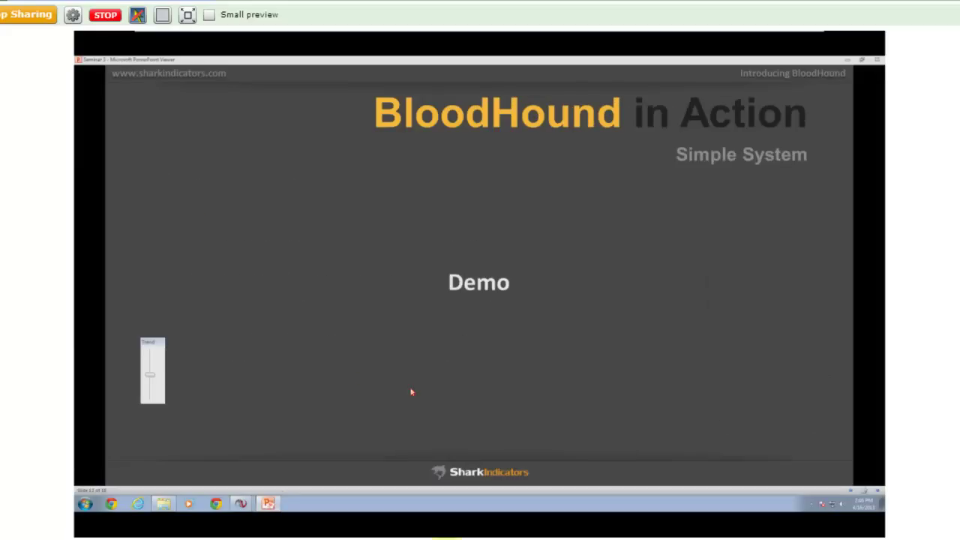
click(350, 364)
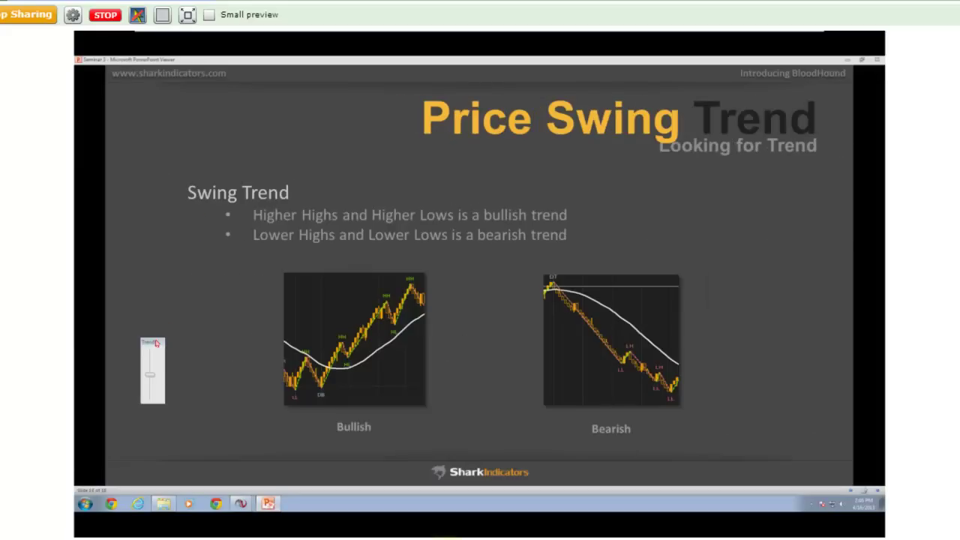
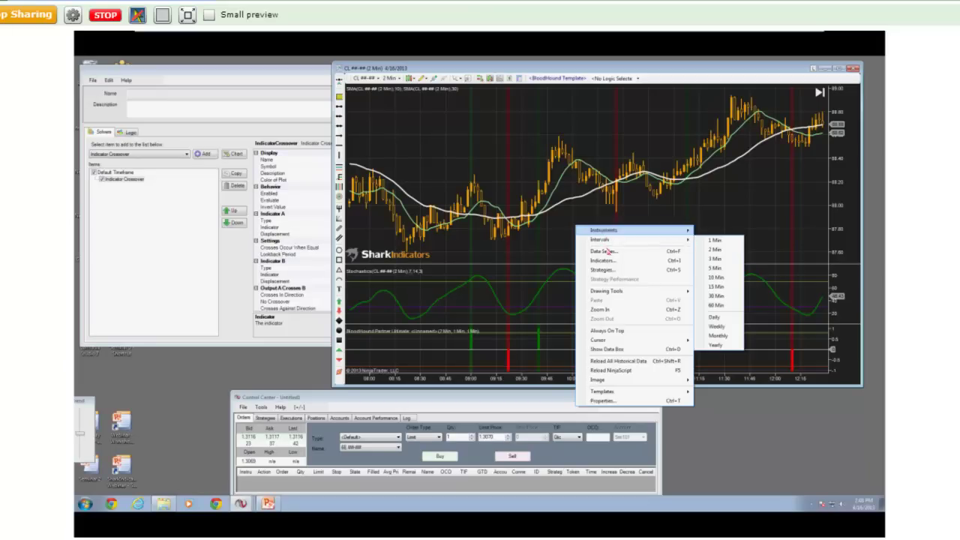
Step: Add the SiSwings indicator to the CL chart and decline saving the BloodHound template
click(602, 260)
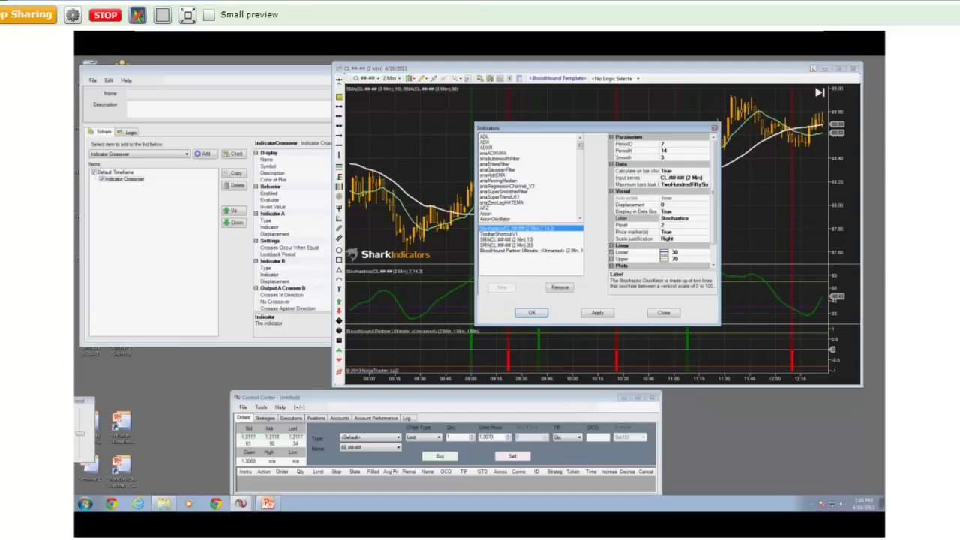
click(527, 210)
scroll(525, 202, down, 10)
click(515, 202)
scroll(555, 218, down, 3)
scroll(517, 210, down, 1)
click(496, 203)
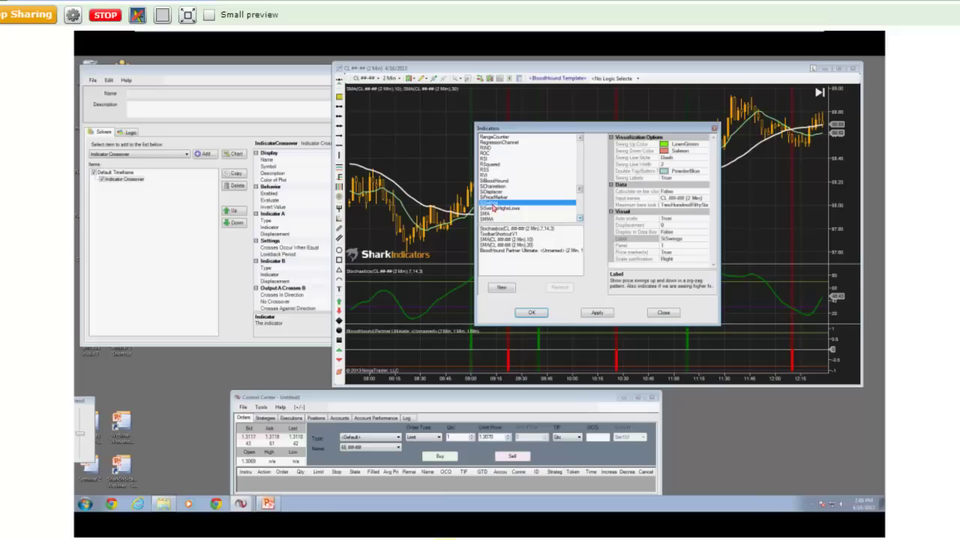
double_click(500, 206)
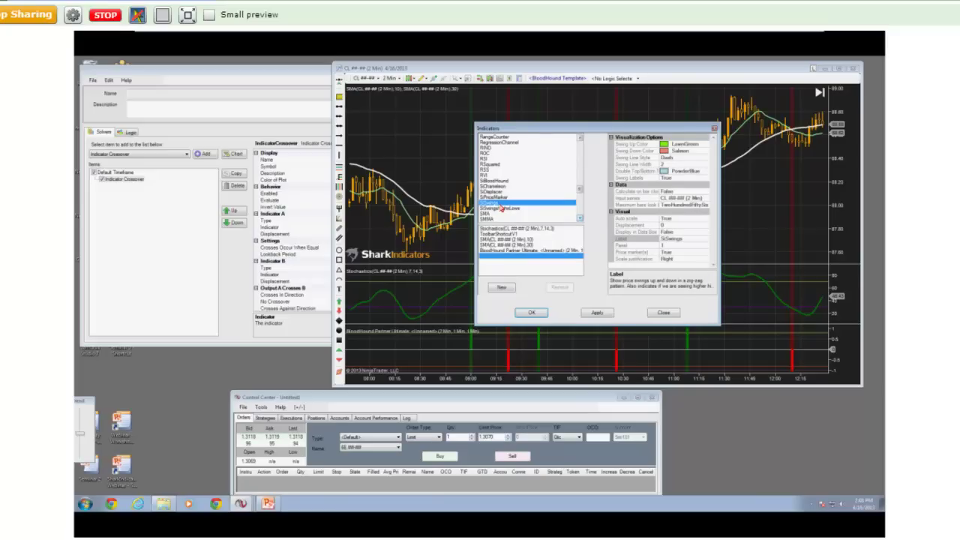
click(538, 311)
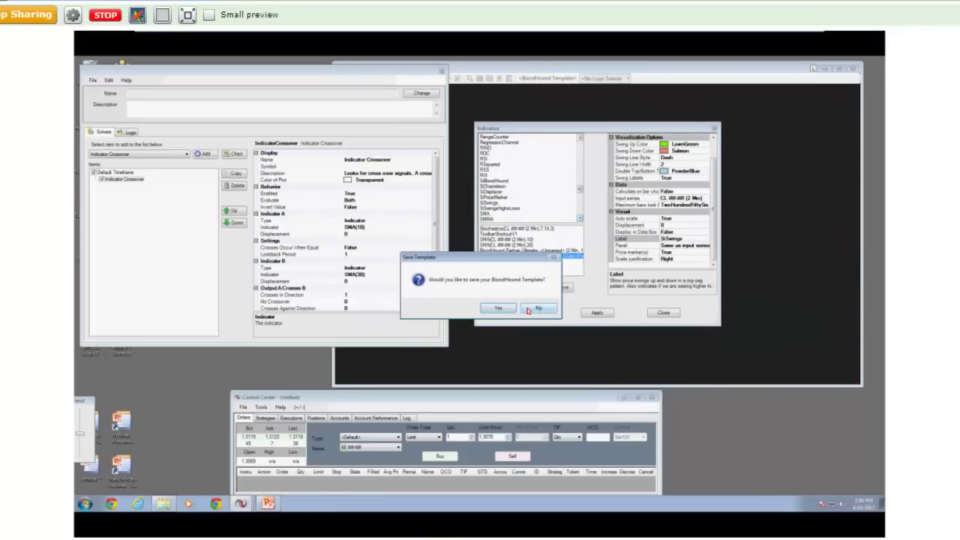
click(539, 309)
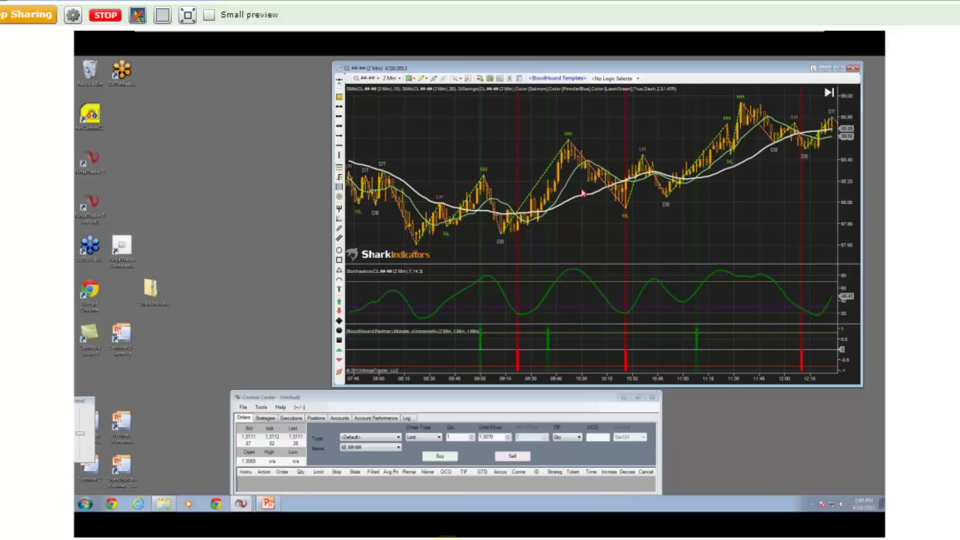
Step: Examine the swing labels and crossover signals across the chart's earlier price history
scroll(580, 240, up, 2)
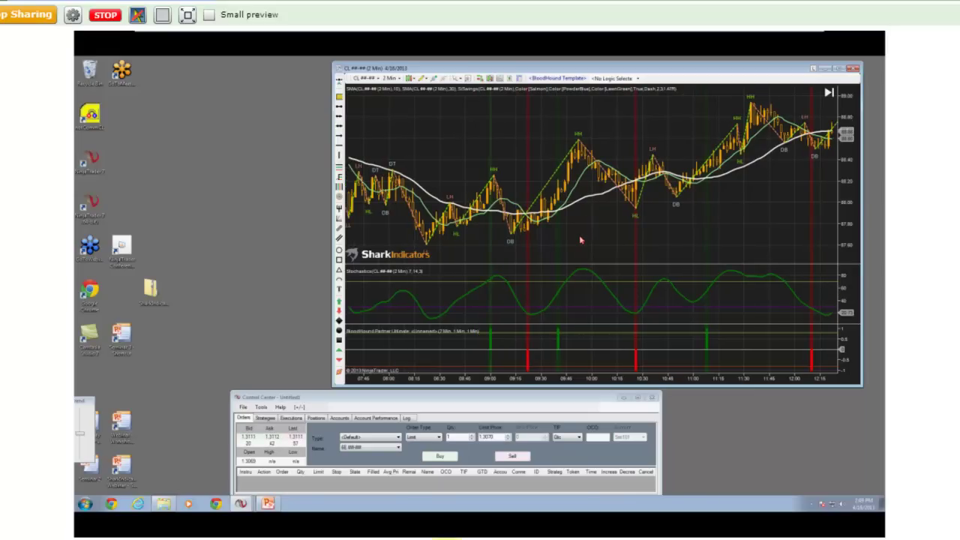
scroll(579, 240, up, 20)
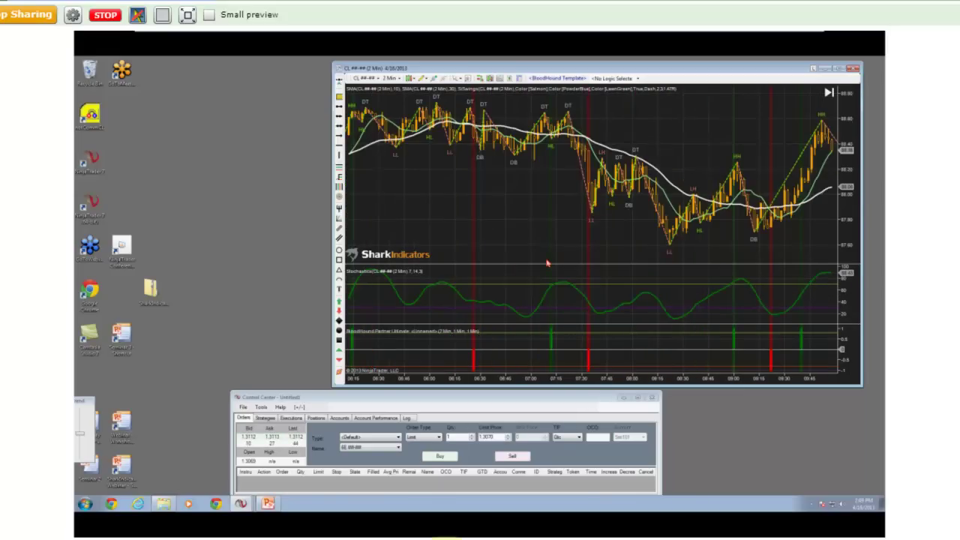
scroll(547, 263, up, 4)
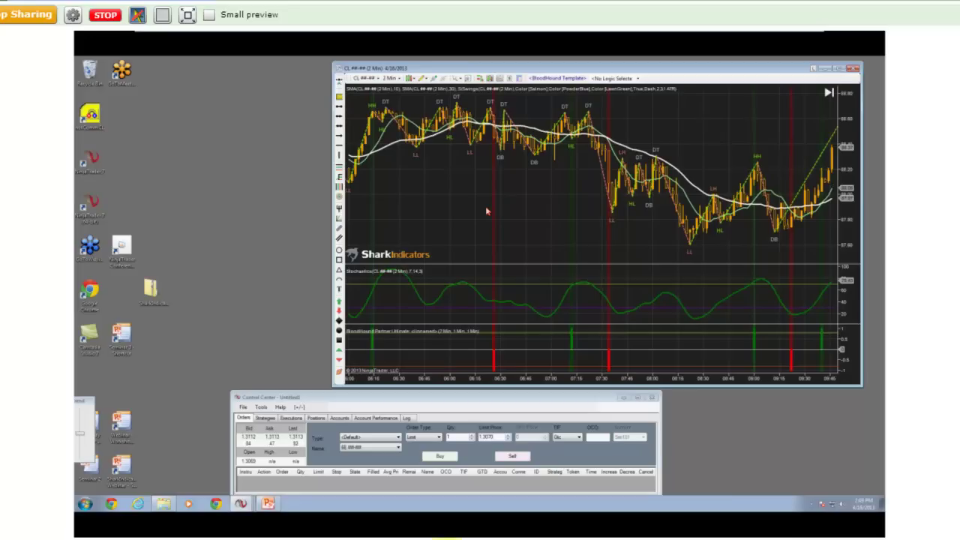
scroll(486, 211, up, 2)
scroll(474, 236, up, 15)
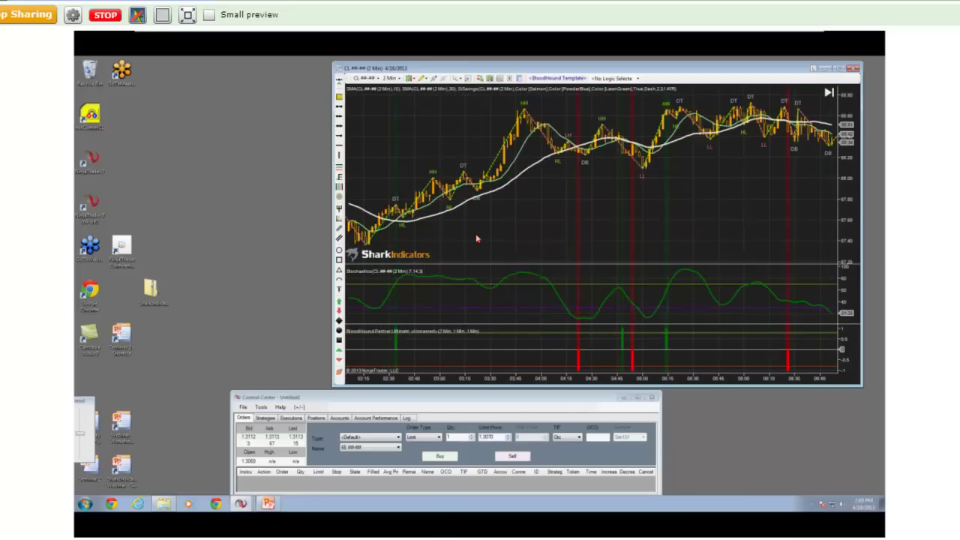
scroll(495, 238, up, 6)
scroll(516, 237, up, 5)
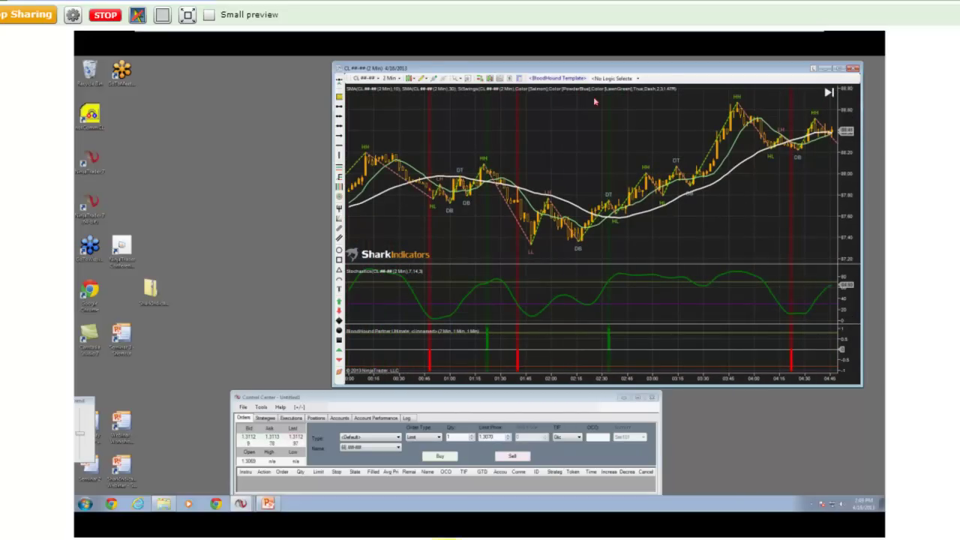
Step: Reopen the BloodHound editor, disable Default Timeframe together with its Indicator Crossover solver, and place the window beside the chart
click(555, 78)
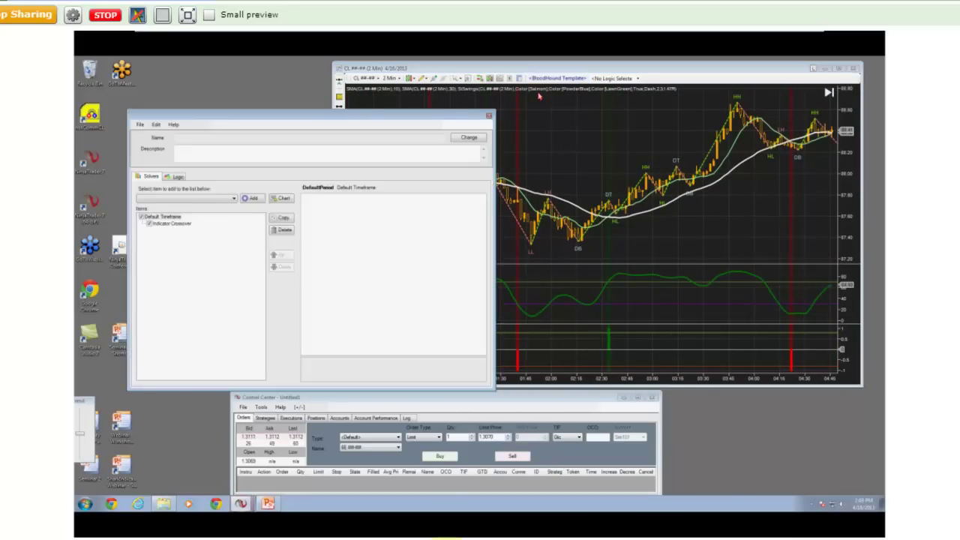
click(142, 219)
drag(300, 116, 254, 93)
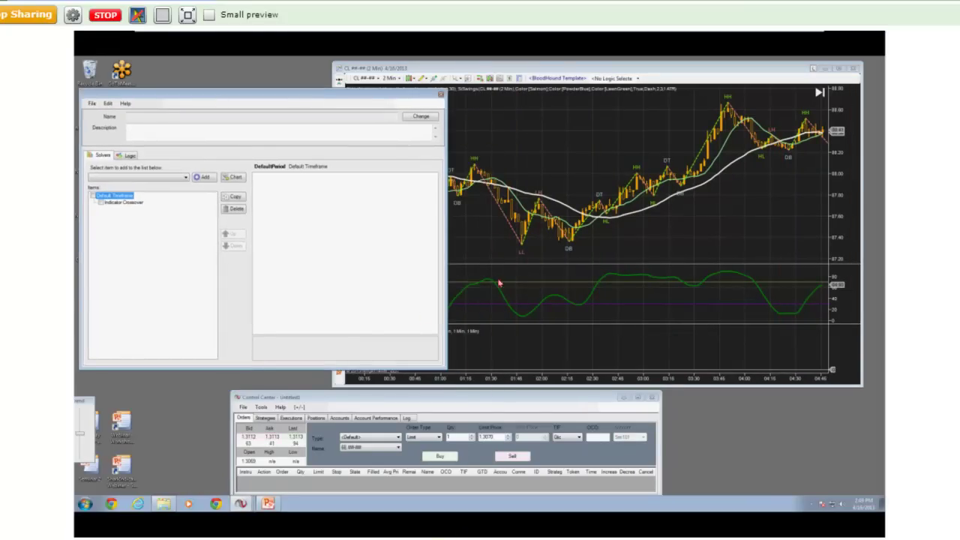
Step: Add a Dorschden Swing Trend solver to the Default Timeframe in the BloodHound editor
click(492, 256)
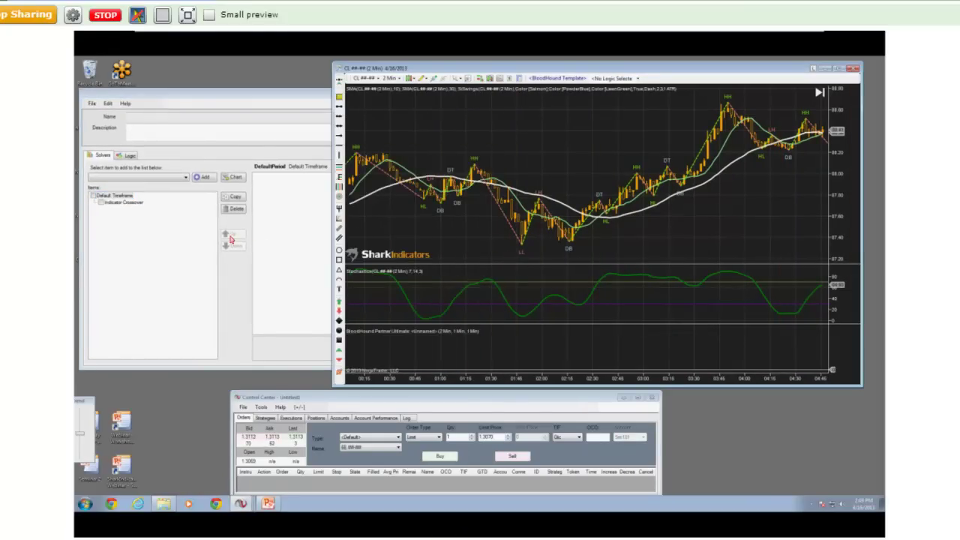
click(186, 178)
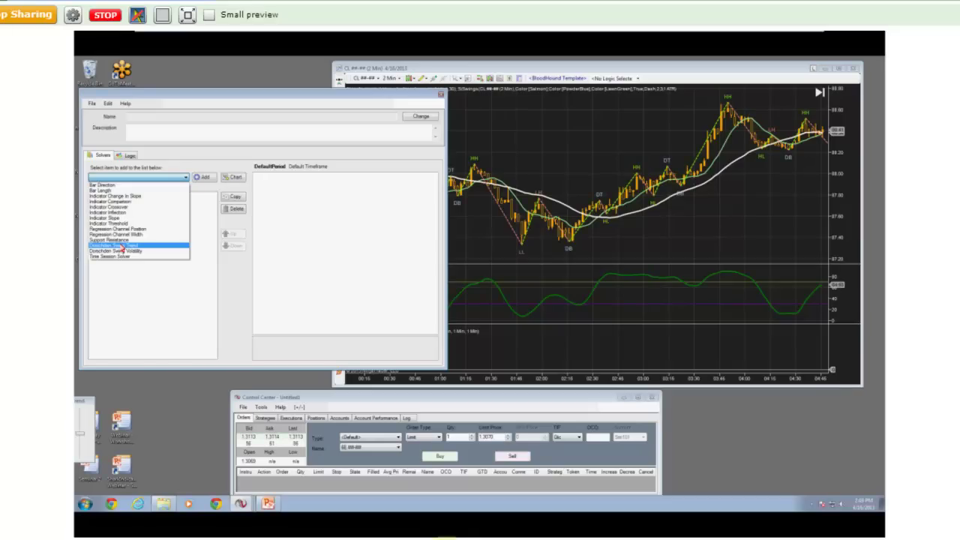
click(122, 245)
click(204, 178)
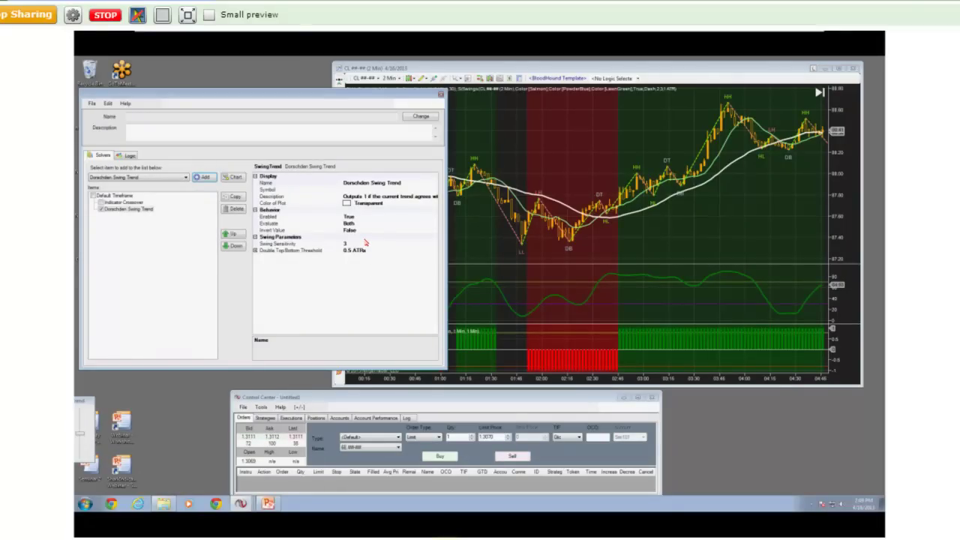
Step: Examine how the Swing Trend solver's long and short zones line up with the swing labels across earlier CL price history
click(556, 69)
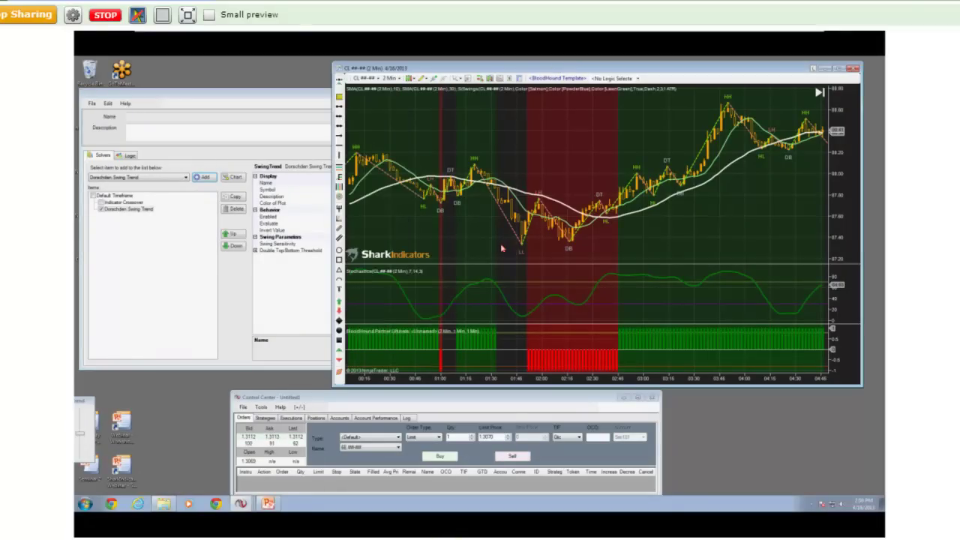
scroll(494, 248, up, 1)
scroll(495, 248, up, 3)
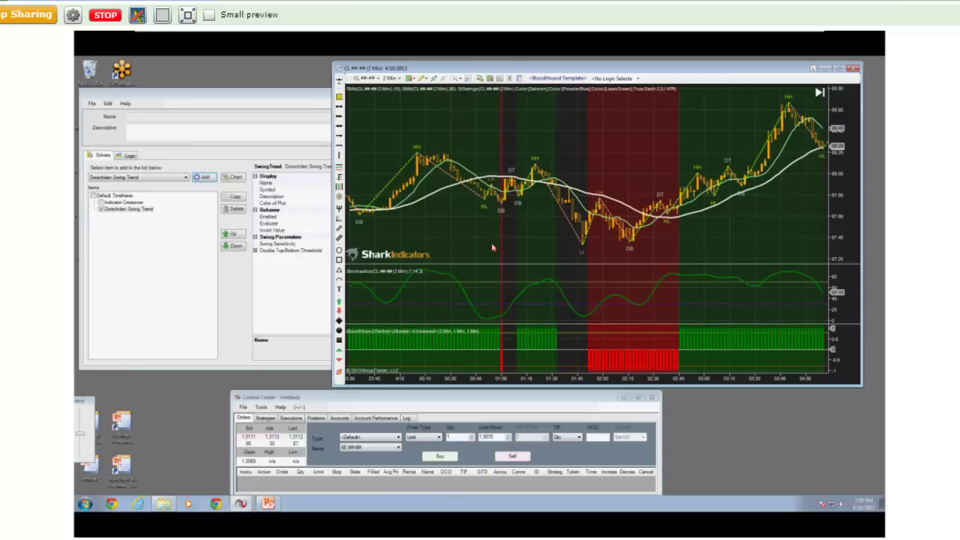
scroll(492, 247, up, 5)
scroll(493, 246, up, 6)
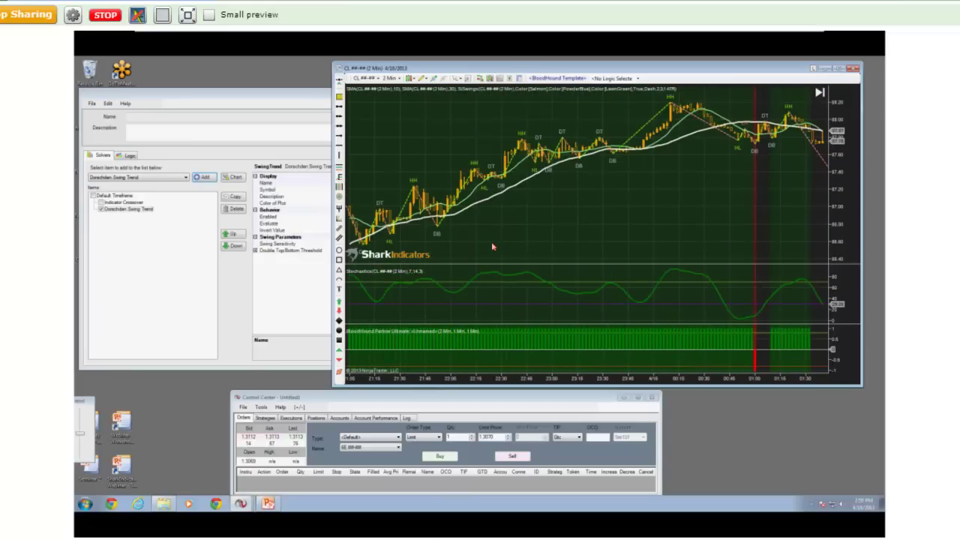
scroll(493, 246, up, 4)
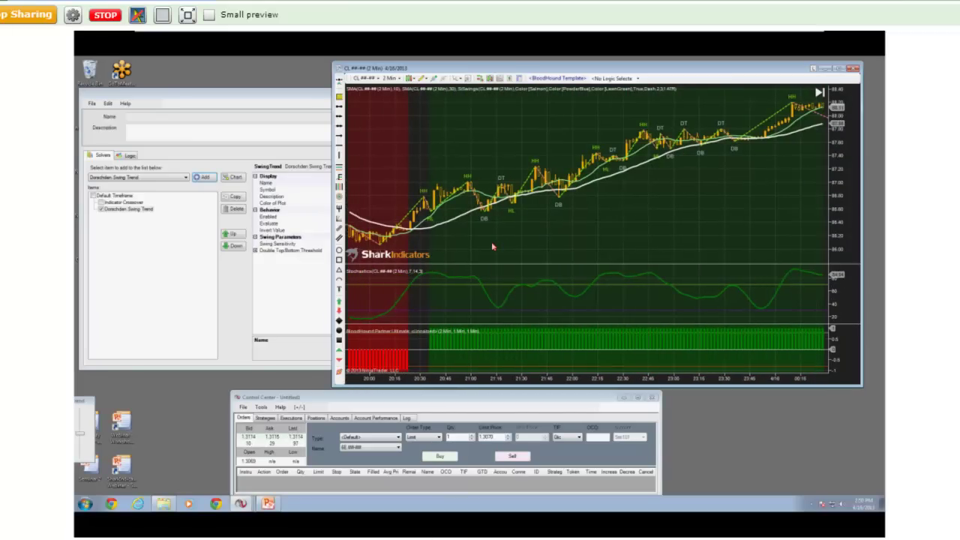
scroll(493, 245, down, 1)
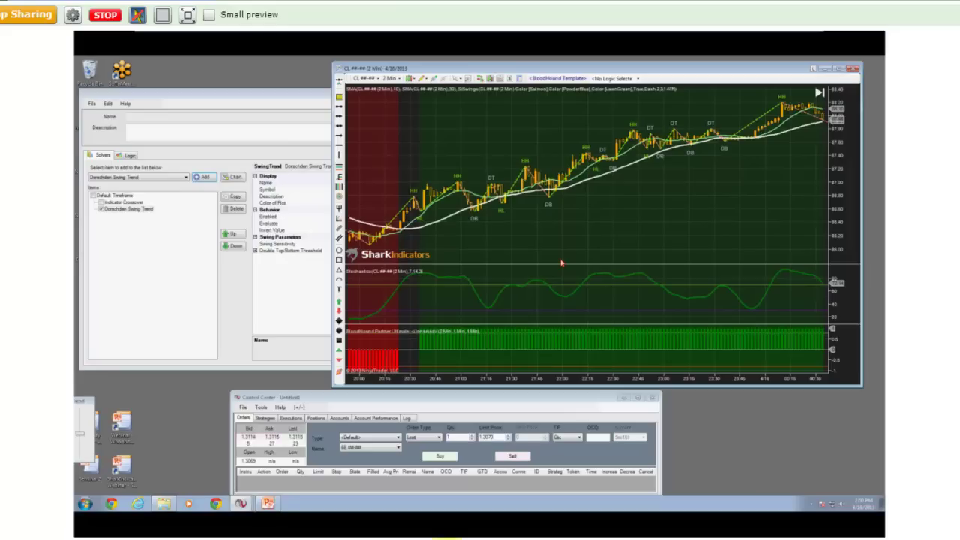
scroll(561, 262, up, 1)
scroll(561, 263, up, 8)
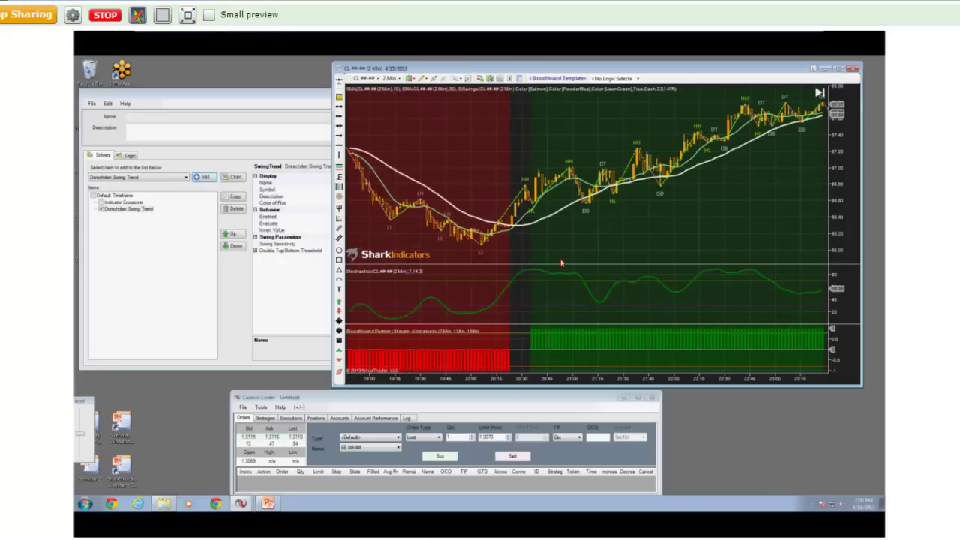
scroll(561, 262, up, 4)
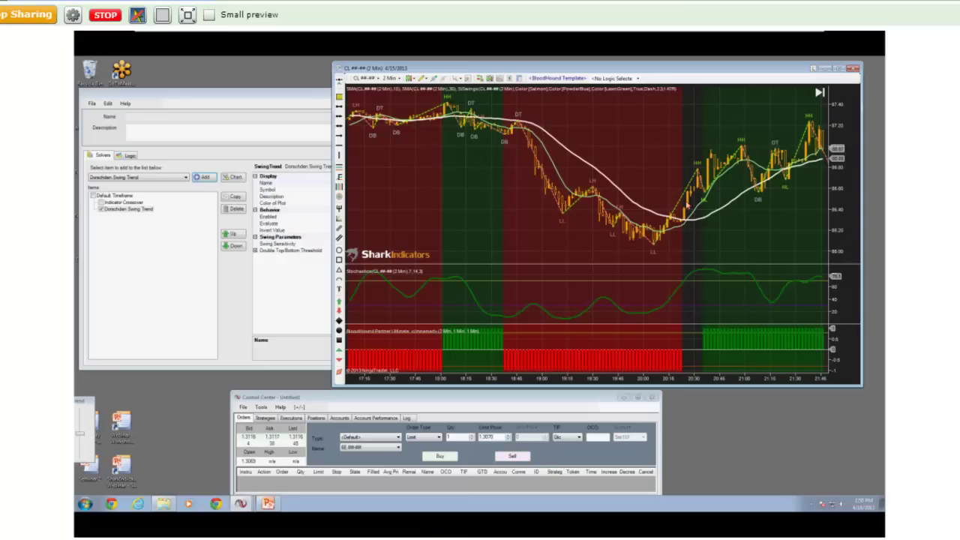
scroll(693, 237, up, 2)
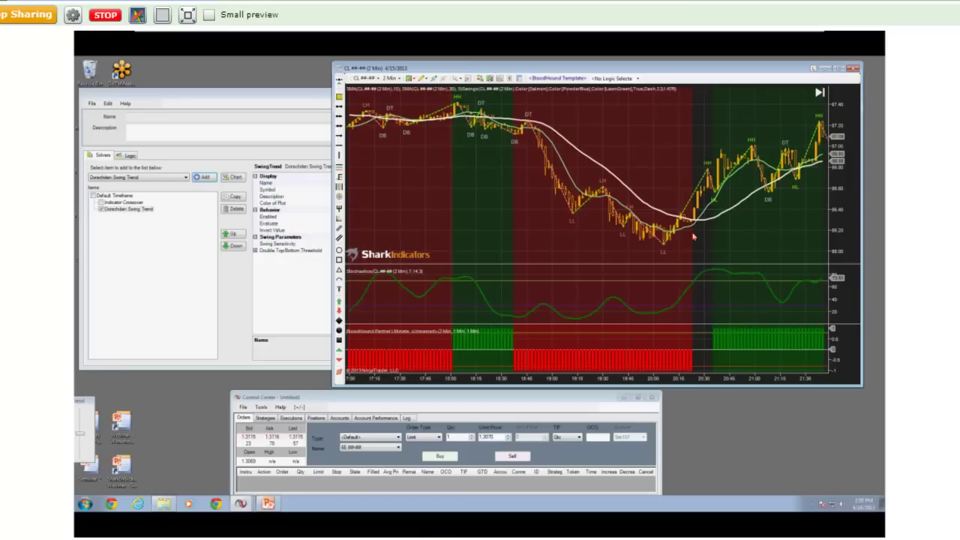
scroll(693, 237, up, 6)
scroll(693, 237, up, 5)
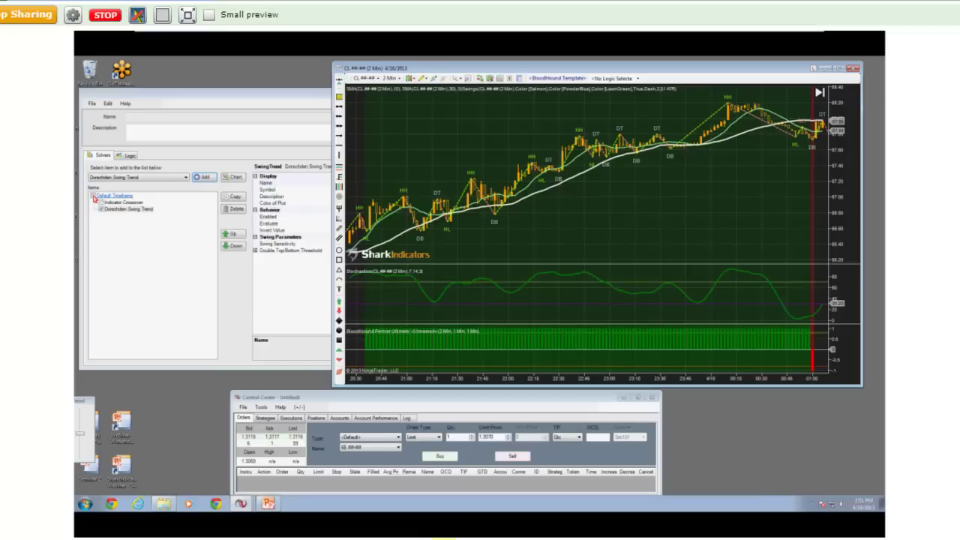
Step: Enable the Indicator Crossover solver alongside Dorschden Swing Trend and review their combined output around the April 15 evening reversal
click(124, 208)
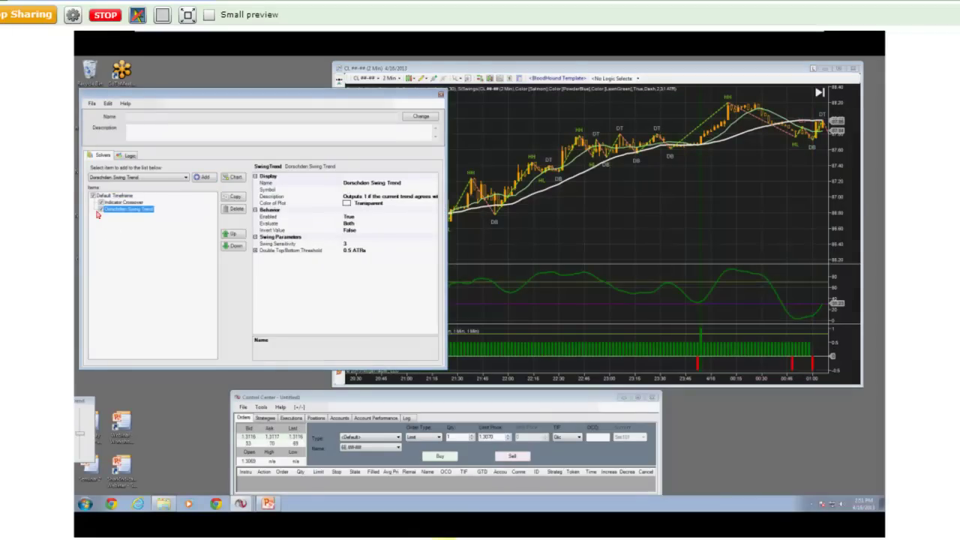
click(600, 245)
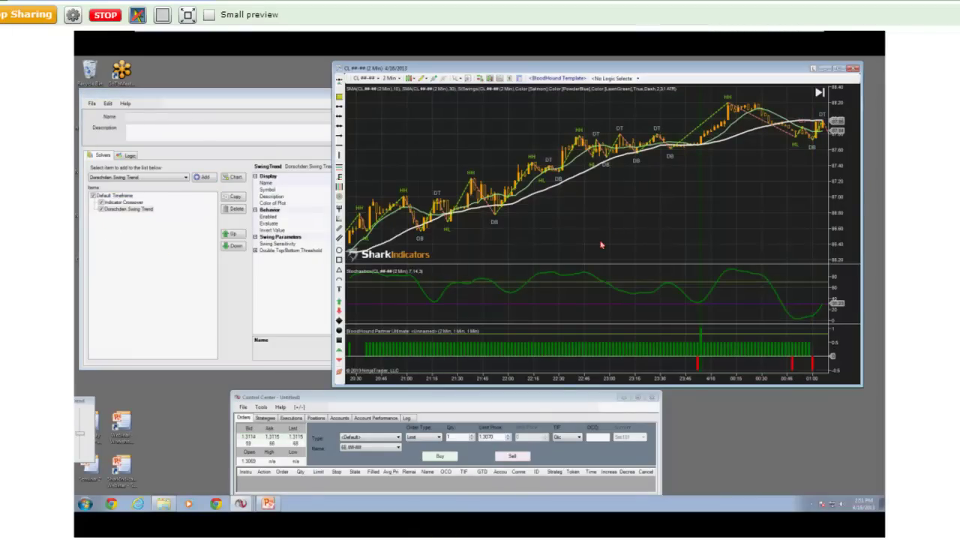
scroll(600, 244, left, 6)
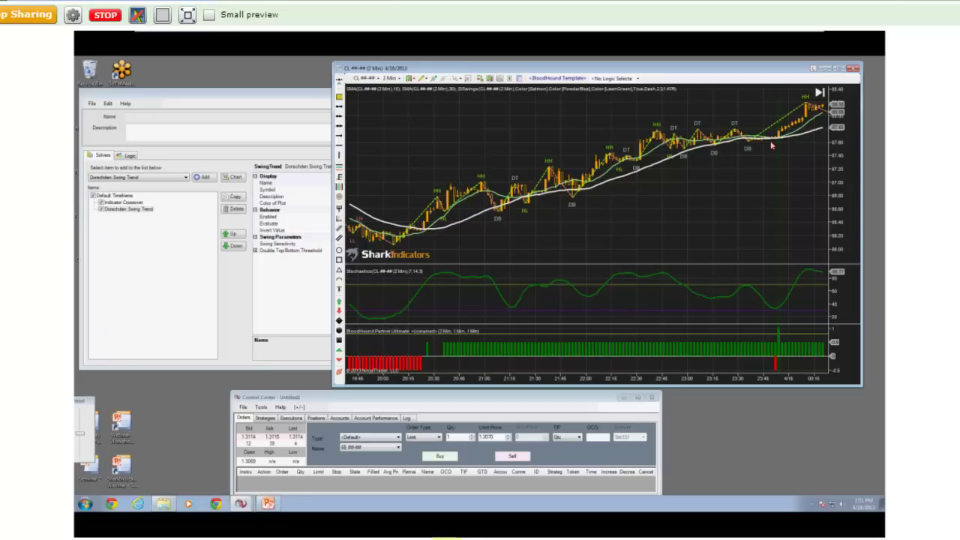
scroll(744, 191, up, 2)
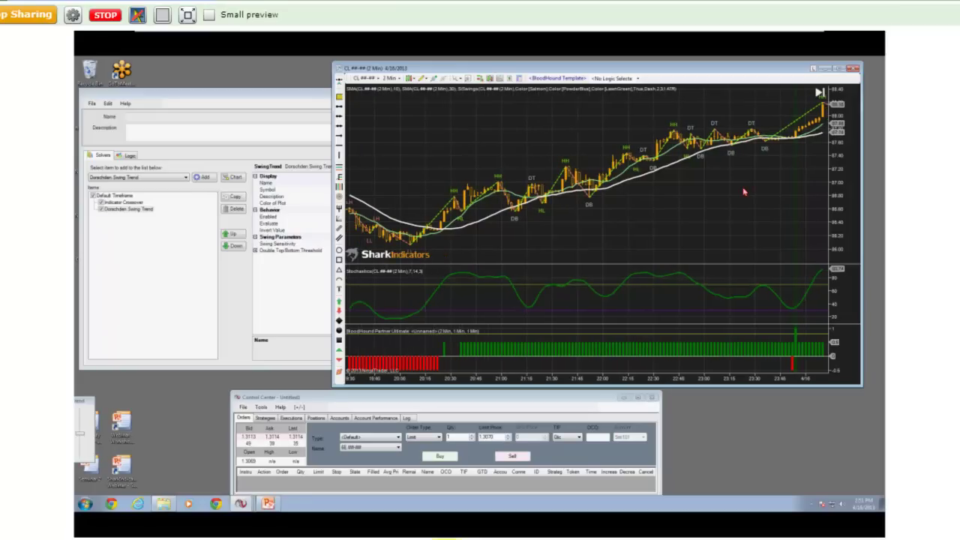
scroll(665, 207, up, 6)
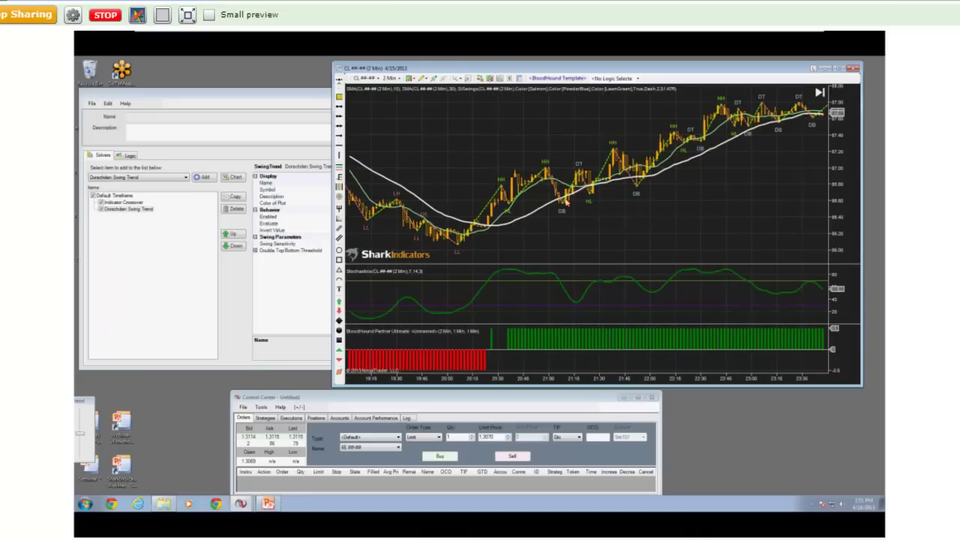
scroll(544, 213, up, 7)
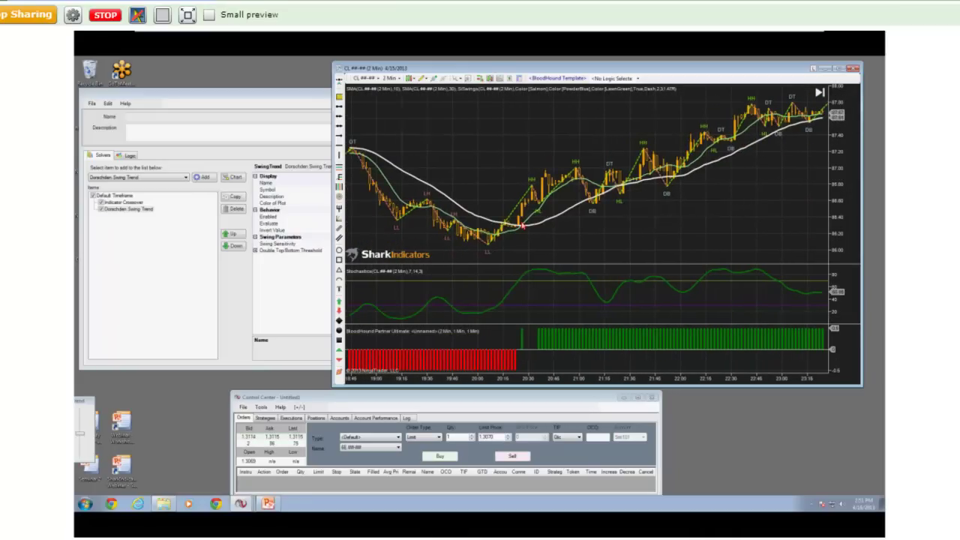
scroll(521, 225, up, 6)
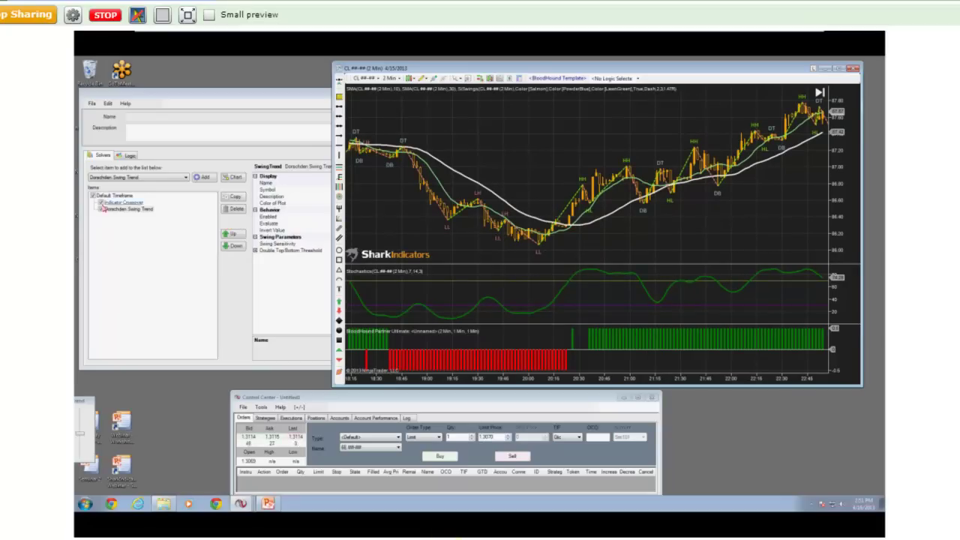
Step: Isolate the Dorschden Swing Trend signals by disabling Indicator Crossover, and re-enable both solvers after comparing
click(101, 204)
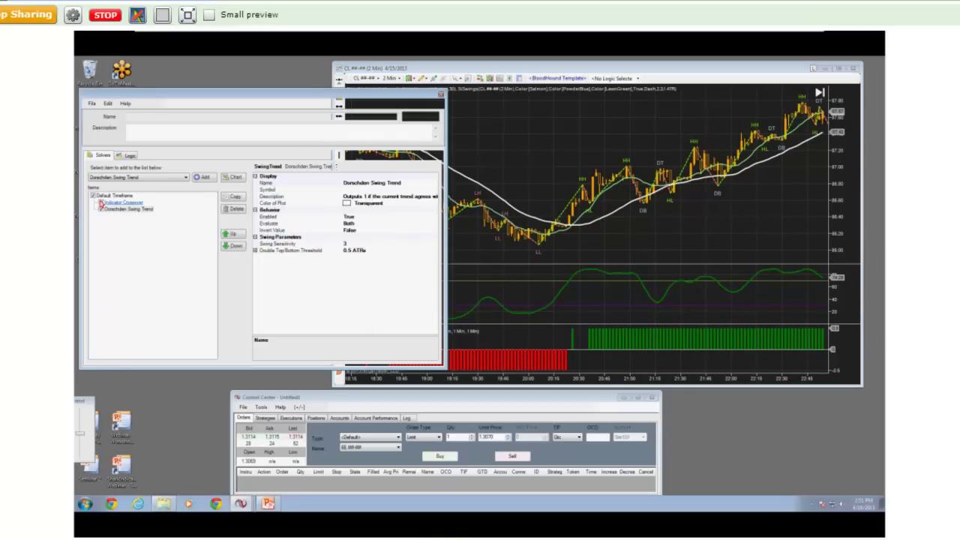
click(112, 209)
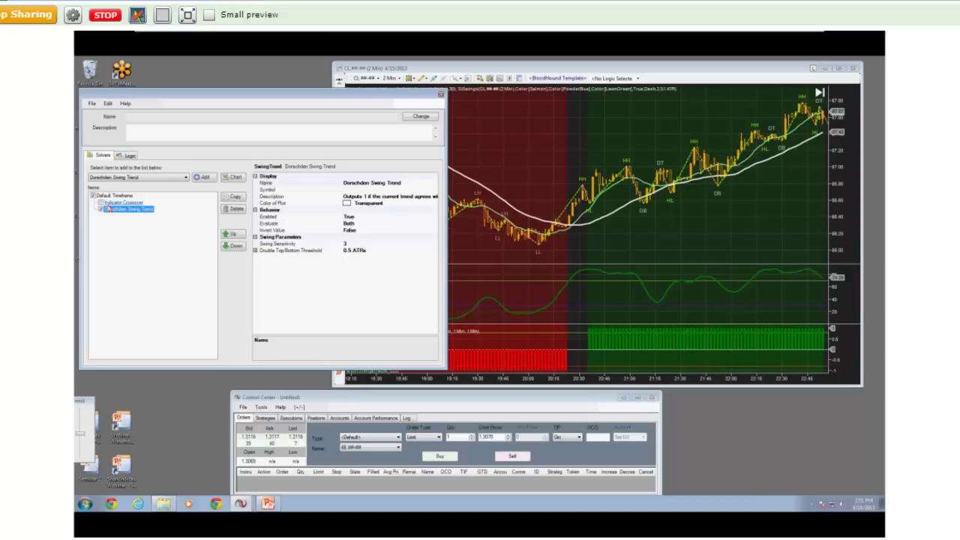
click(623, 245)
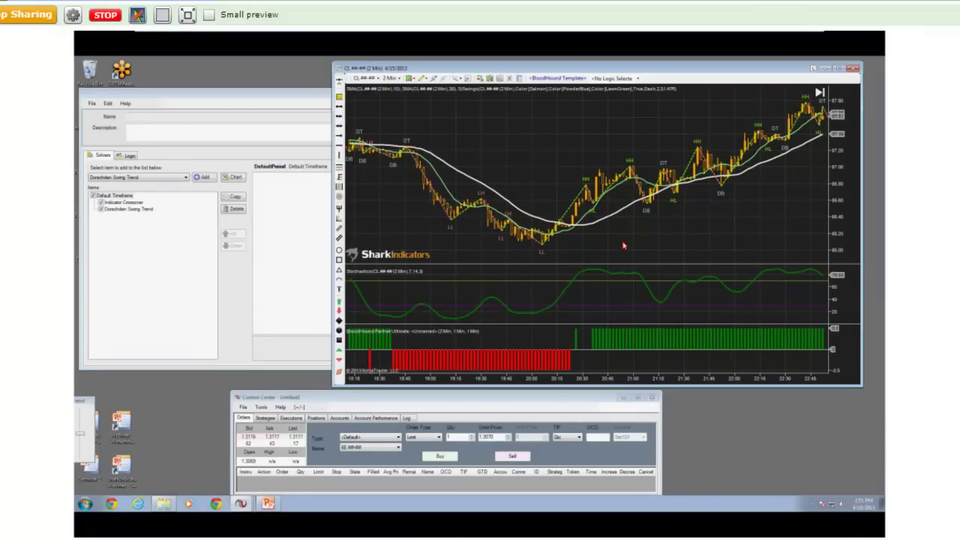
Step: Examine where crossover and swing trend signals agree or conflict across the April 15 price history
scroll(624, 239, up, 10)
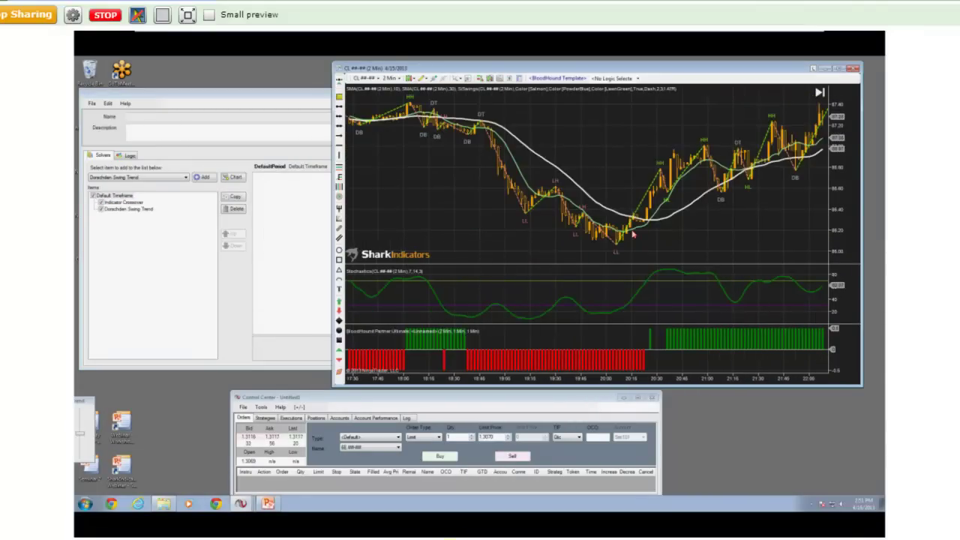
scroll(632, 235, up, 5)
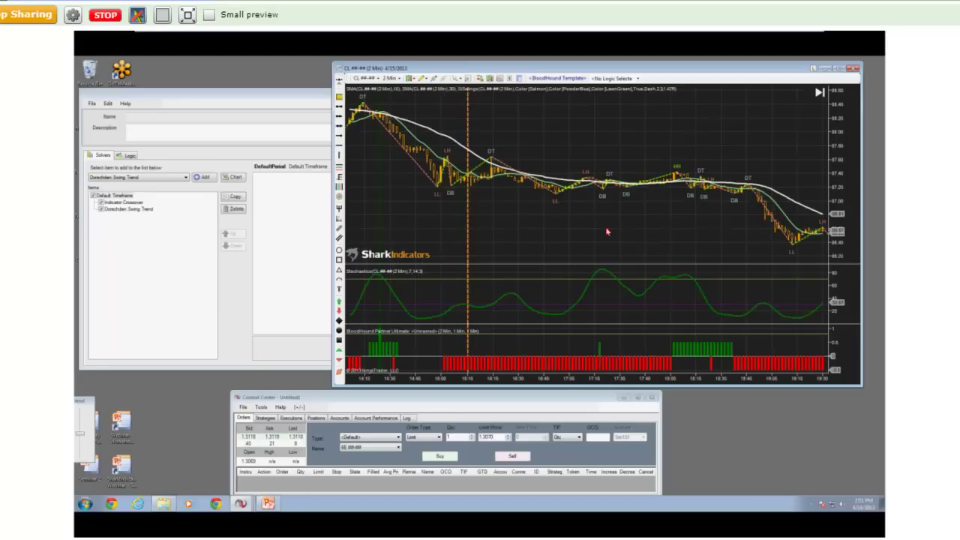
scroll(607, 231, up, 5)
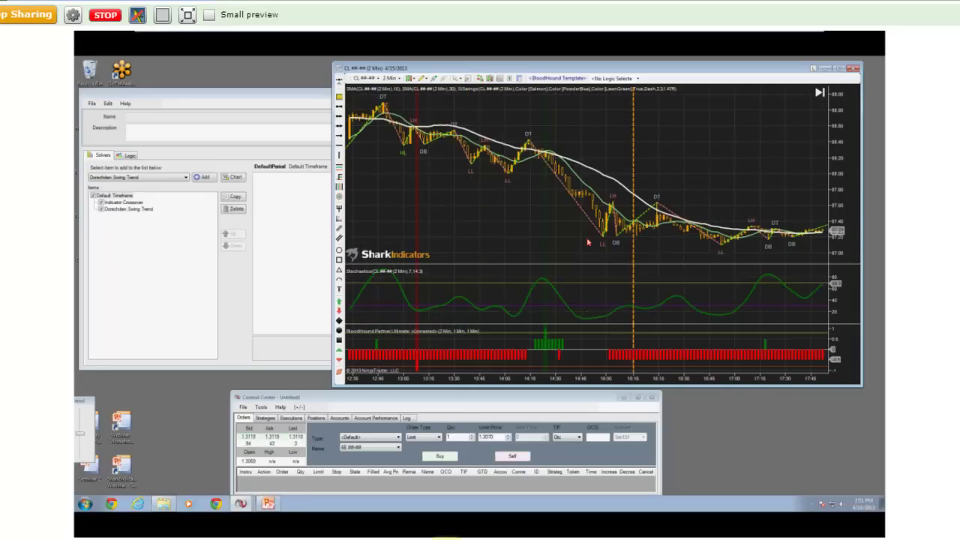
scroll(588, 242, up, 3)
scroll(578, 250, up, 3)
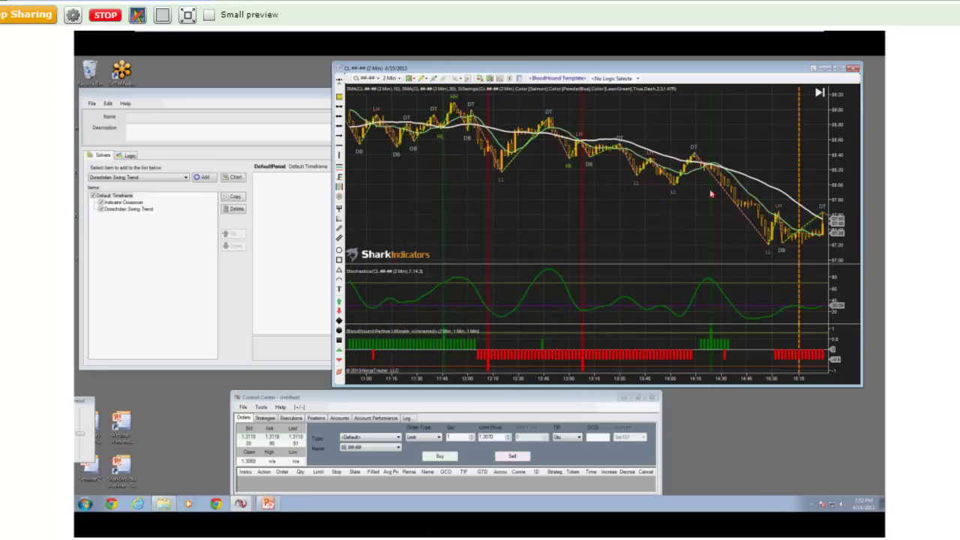
scroll(687, 204, up, 1)
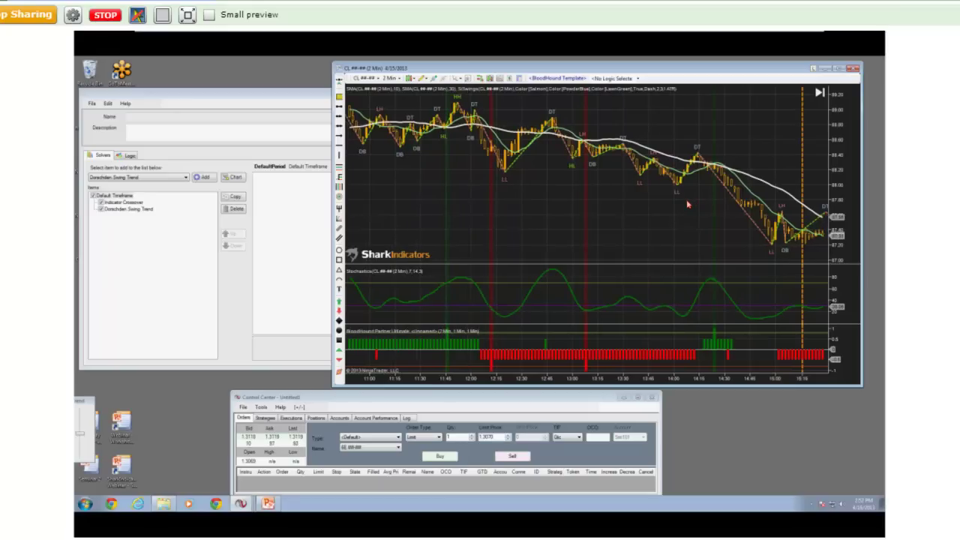
scroll(678, 207, up, 1)
scroll(743, 280, up, 2)
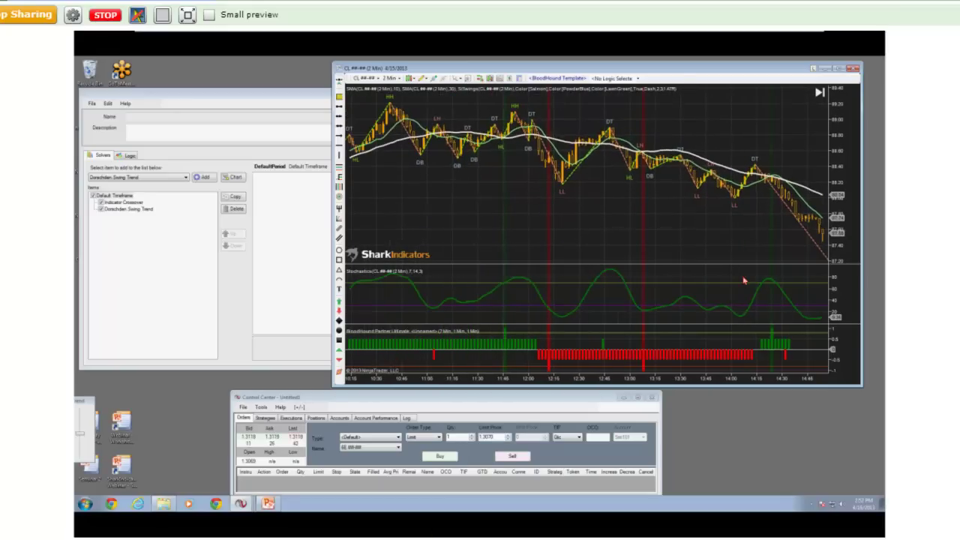
scroll(654, 261, down, 1)
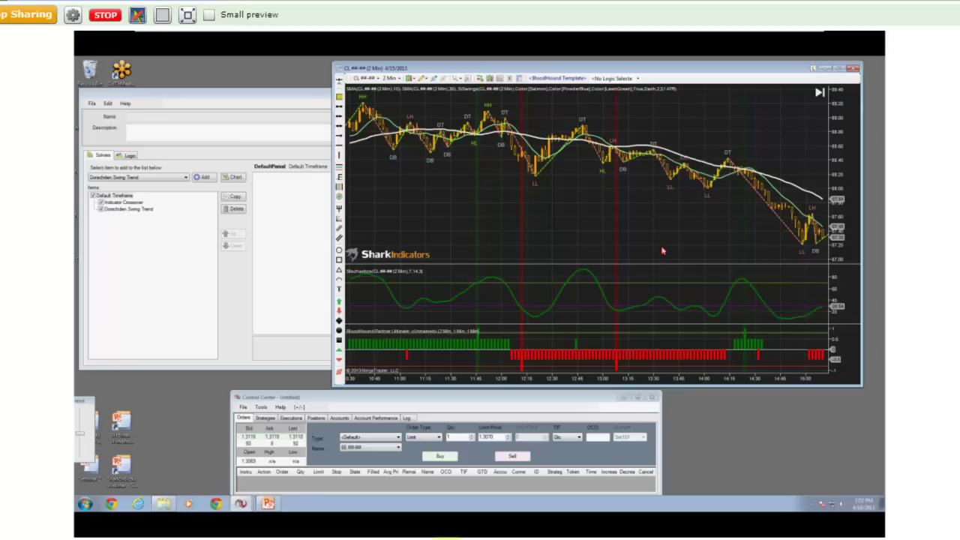
scroll(662, 251, up, 2)
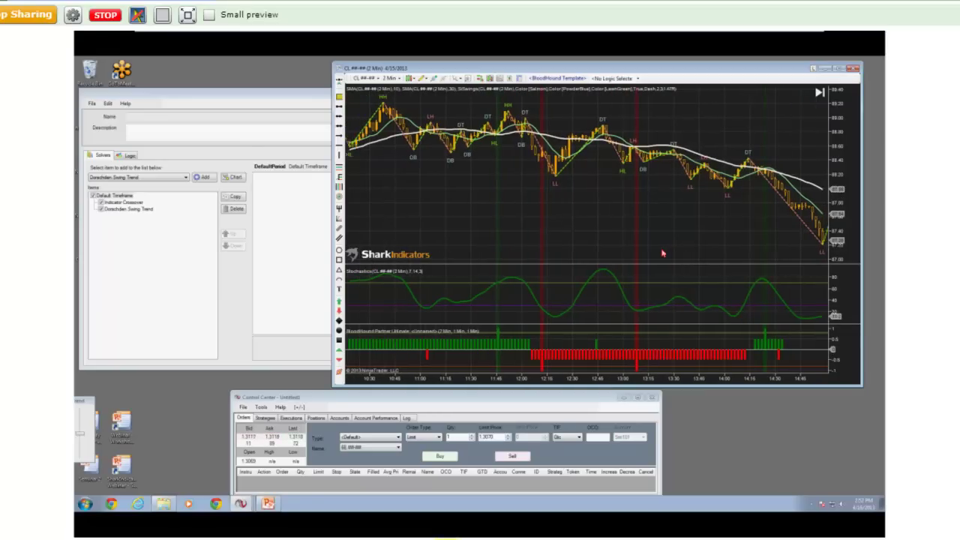
Step: Examine the combined crossover and swing trend signals forward through the April 16 price history
scroll(662, 252, down, 10)
scroll(662, 253, down, 15)
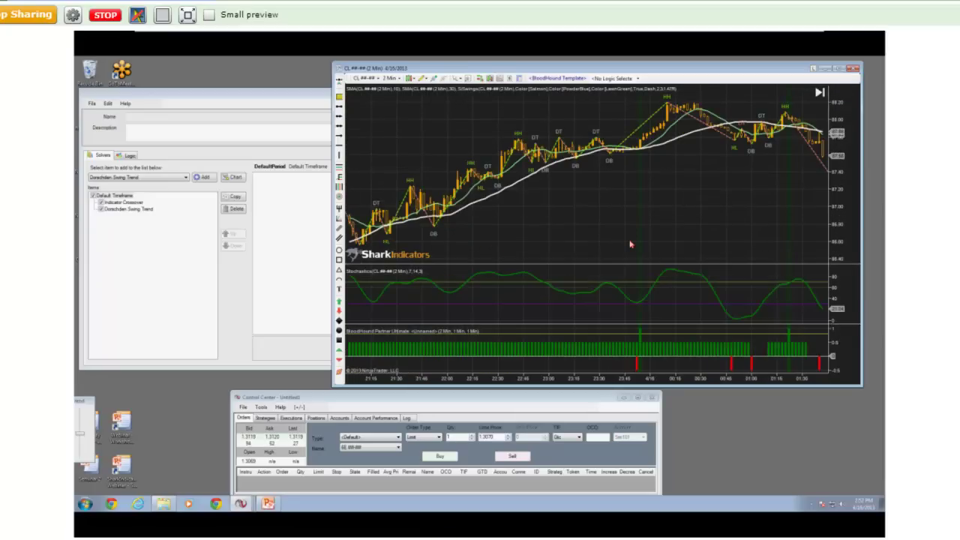
scroll(630, 244, down, 5)
scroll(627, 253, down, 8)
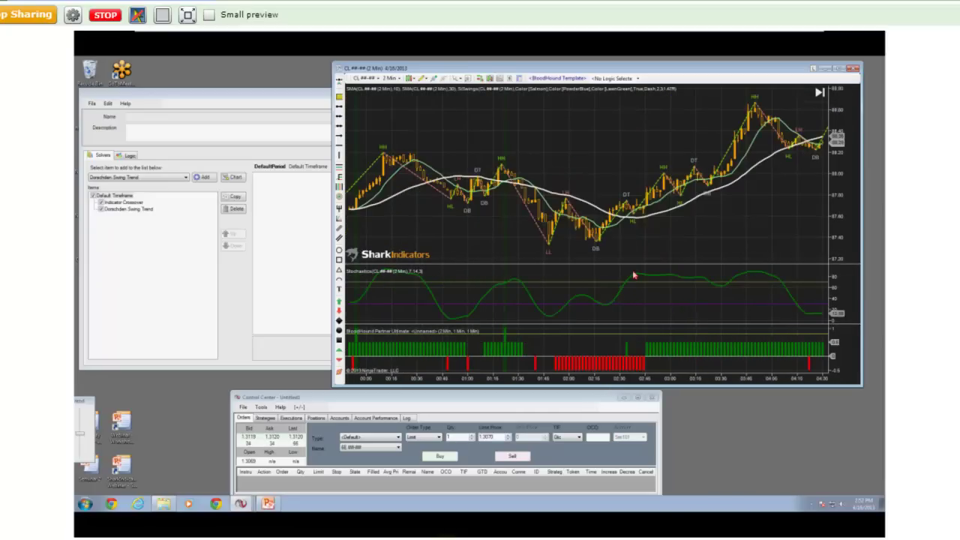
scroll(635, 277, down, 5)
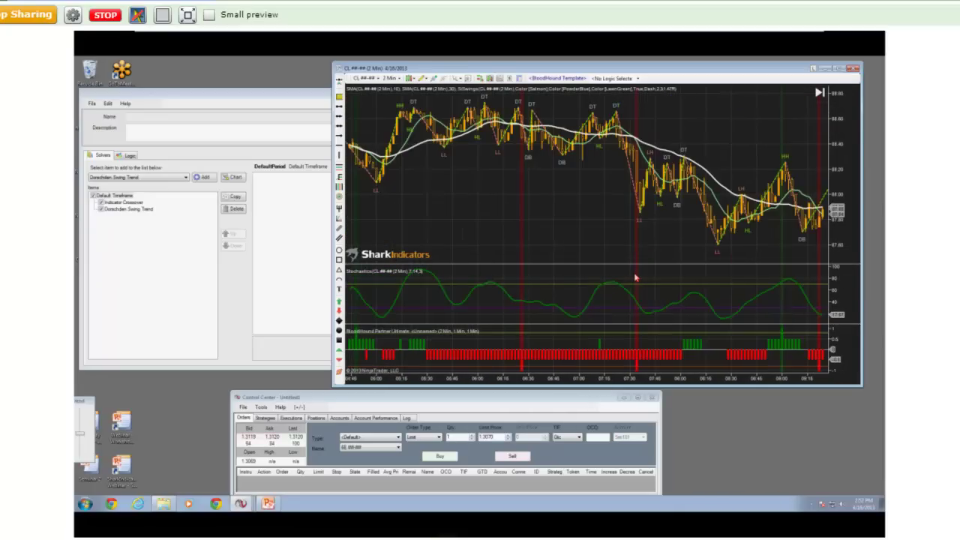
scroll(635, 278, down, 5)
scroll(635, 277, down, 5)
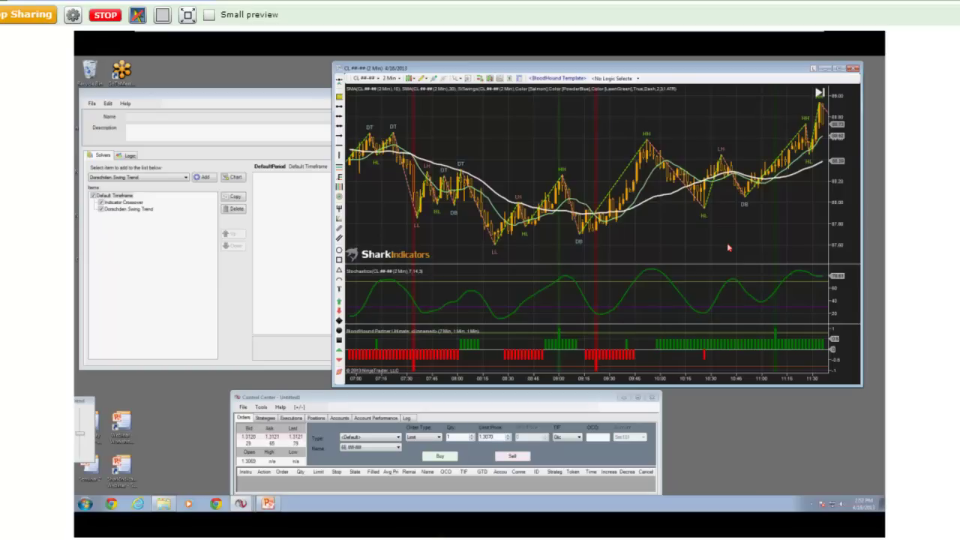
scroll(727, 247, up, 1)
scroll(727, 247, down, 6)
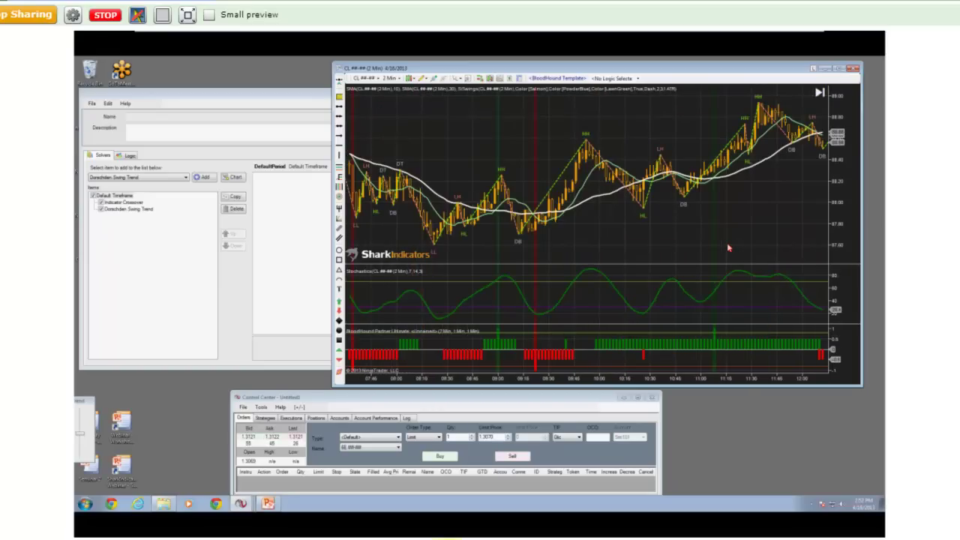
Step: Review the combined solver output on the CL chart from about 09:00 to 13:30 on April 16
scroll(727, 247, down, 10)
scroll(727, 247, up, 1)
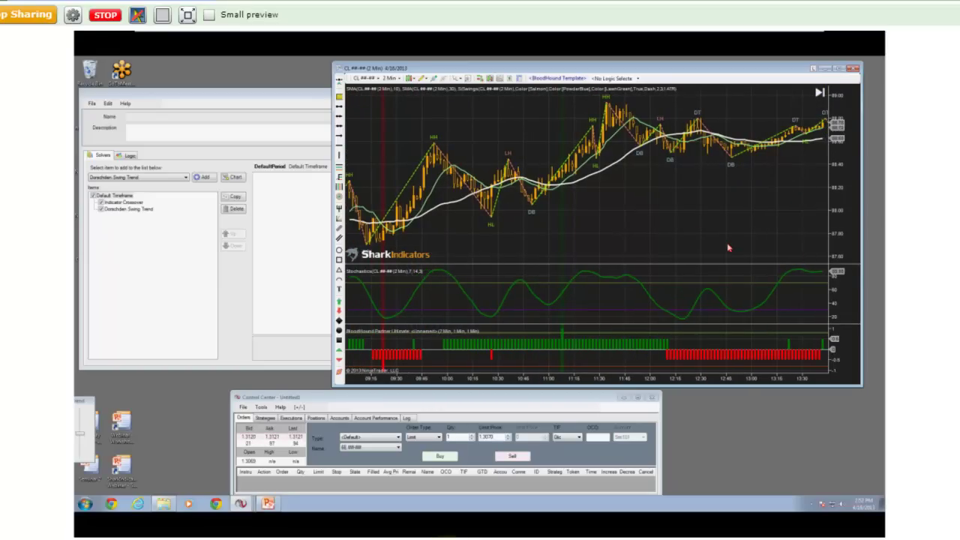
scroll(727, 247, up, 3)
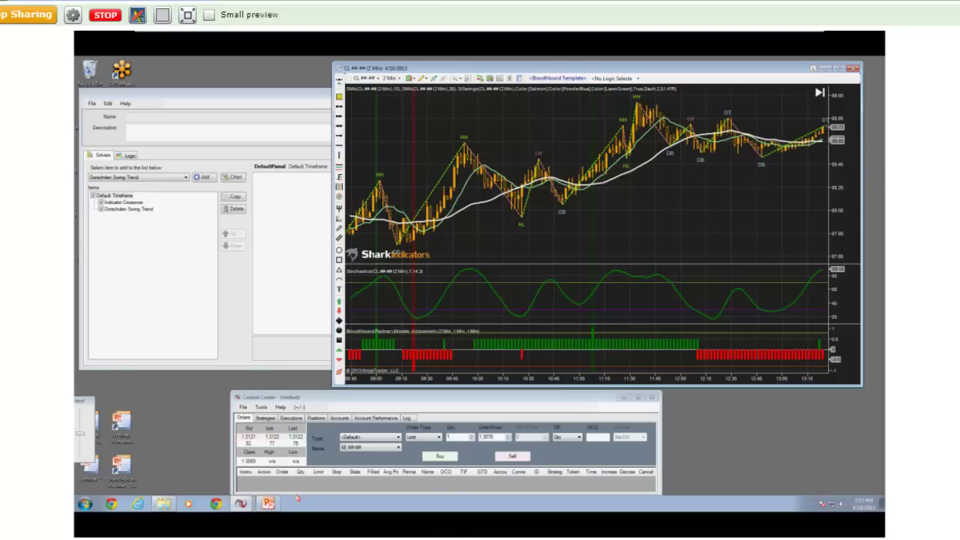
Step: Switch to the PowerPoint Viewer presentation and advance to the Indicator Slope slide
mouse_move(272, 515)
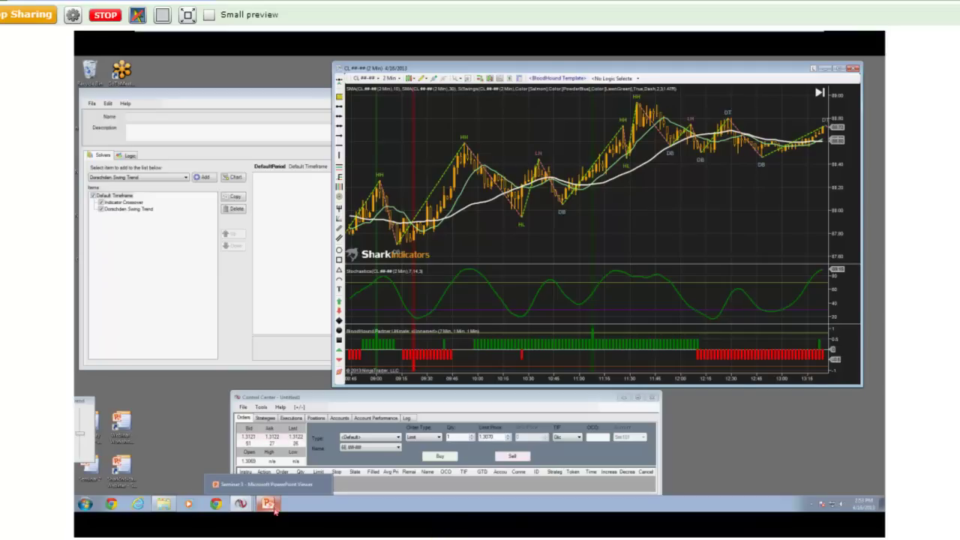
click(269, 504)
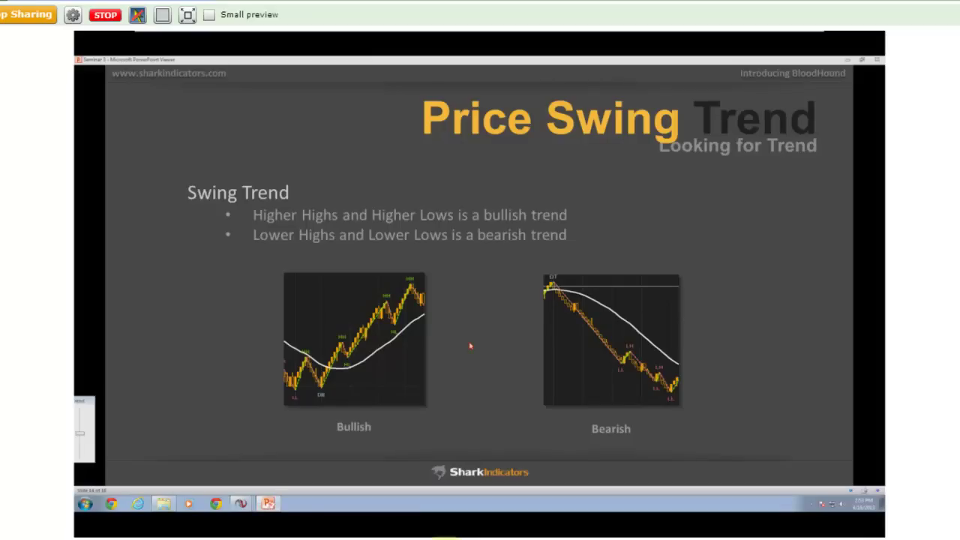
click(470, 345)
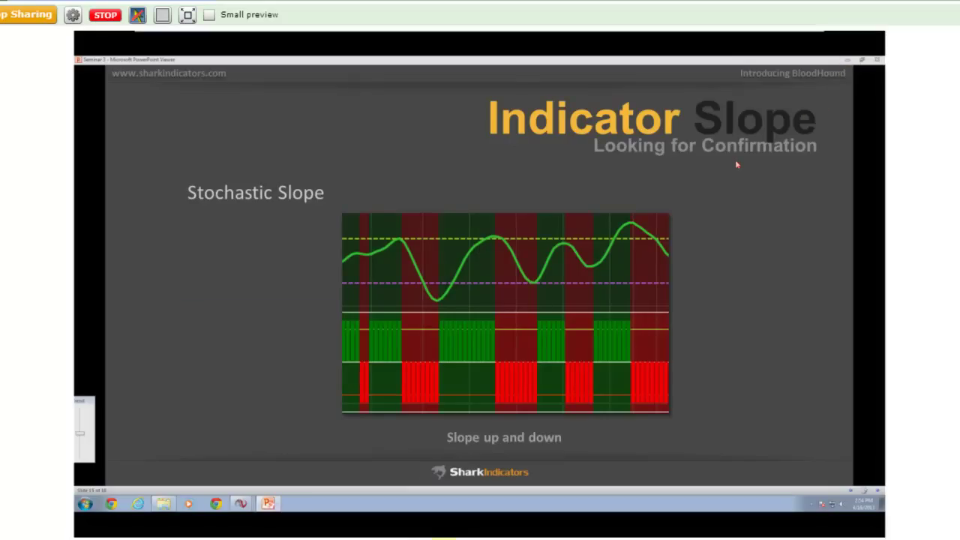
Step: Return to the BloodHound window, create a new logic, and place the existing Indicator Crossover solver in it
key(alt+Tab)
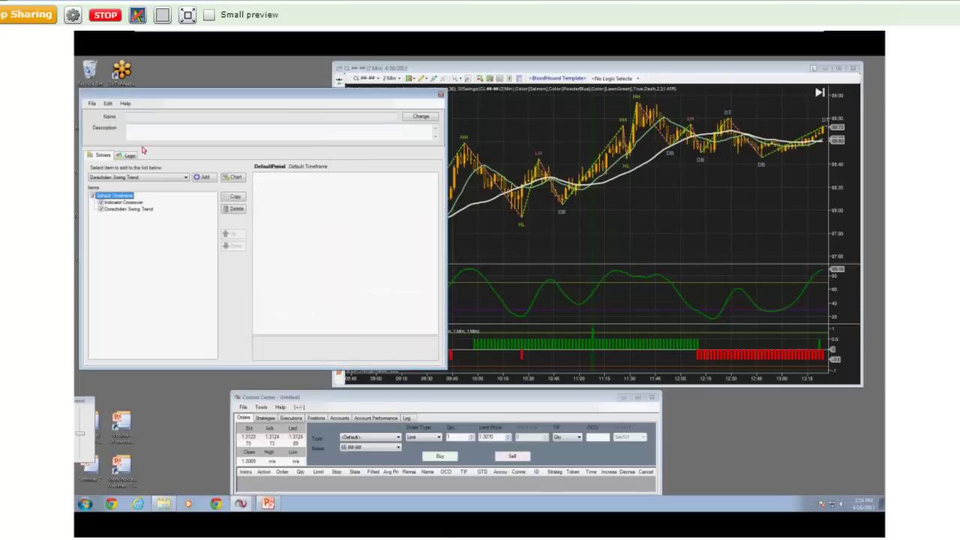
click(129, 156)
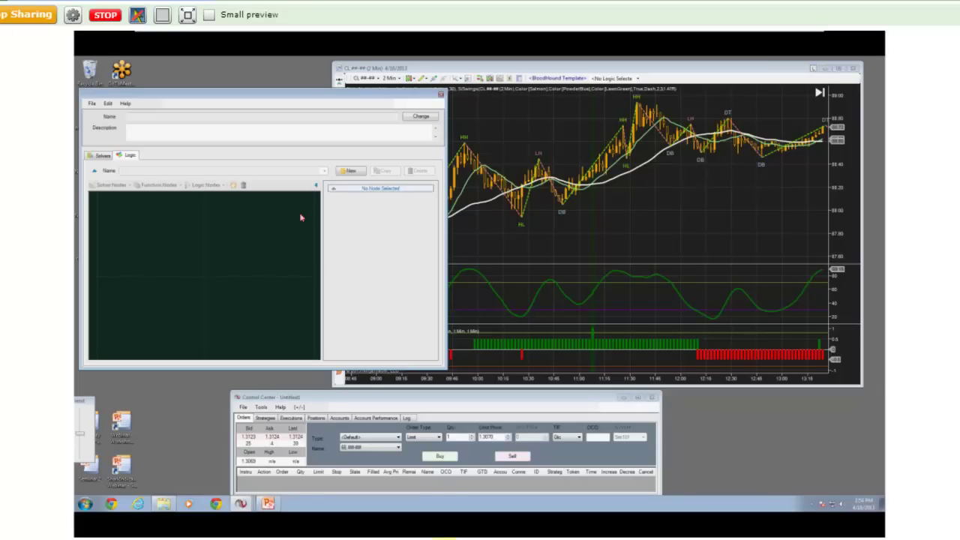
click(350, 171)
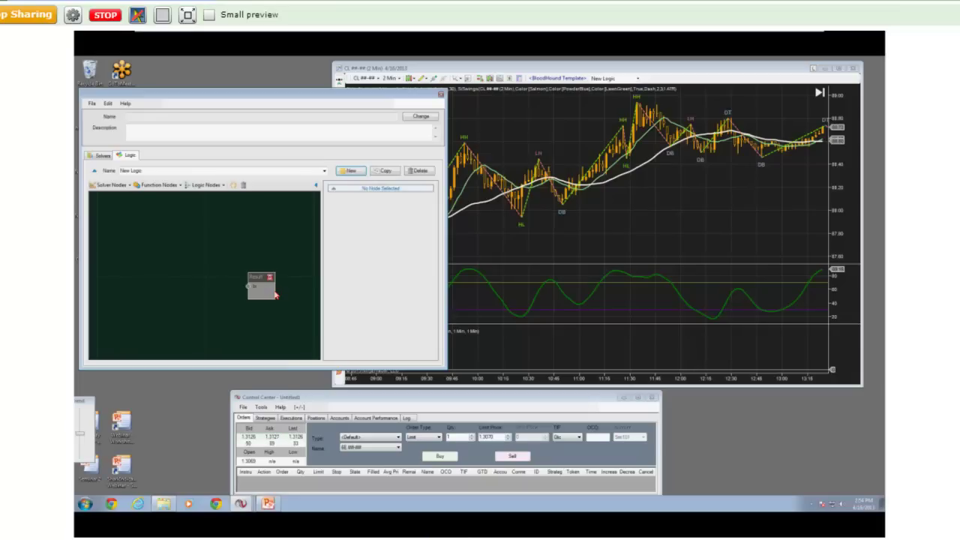
click(111, 184)
click(124, 225)
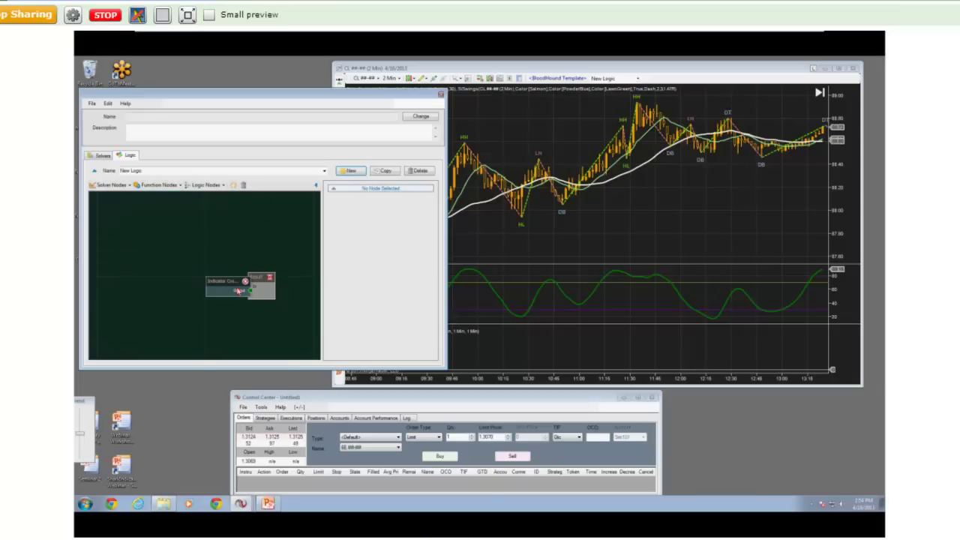
drag(228, 287, 159, 235)
Step: Add the existing Dorschden Swing Trend solver to the logic, placed below the Indicator Crossover node
click(111, 184)
mouse_move(120, 195)
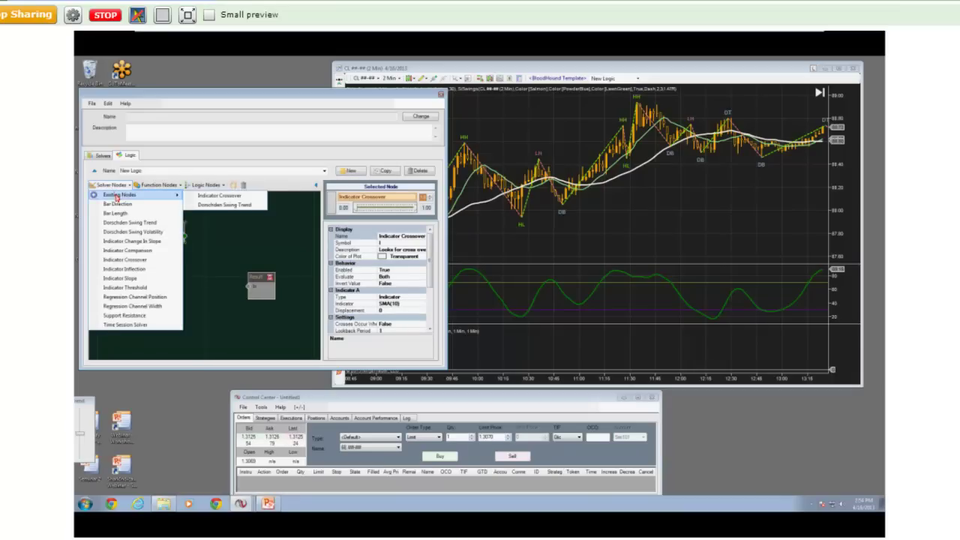
click(223, 205)
drag(234, 286, 156, 258)
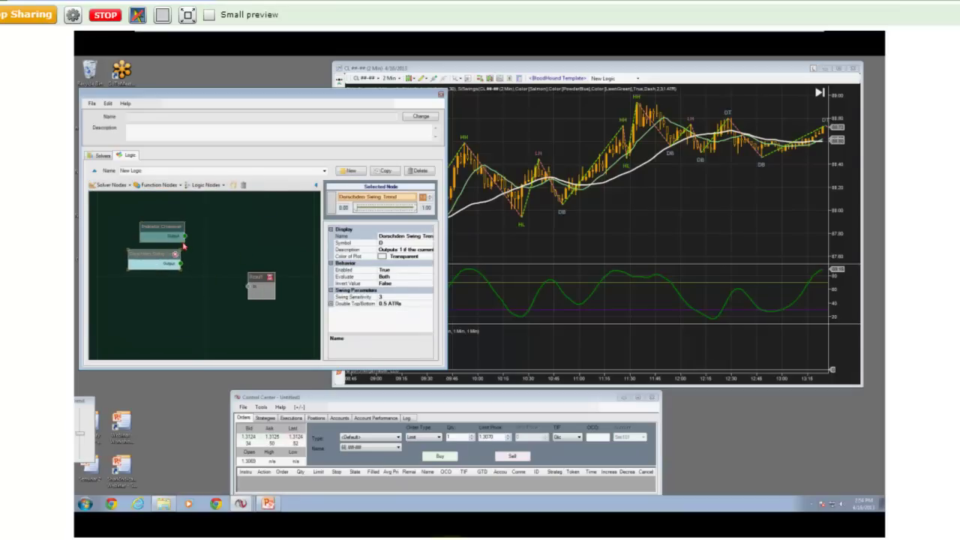
Step: Connect first Indicator Crossover and then Dorschden Swing Trend directly to the Result node, reviewing each solver's signals on the chart
drag(184, 236, 250, 286)
click(621, 236)
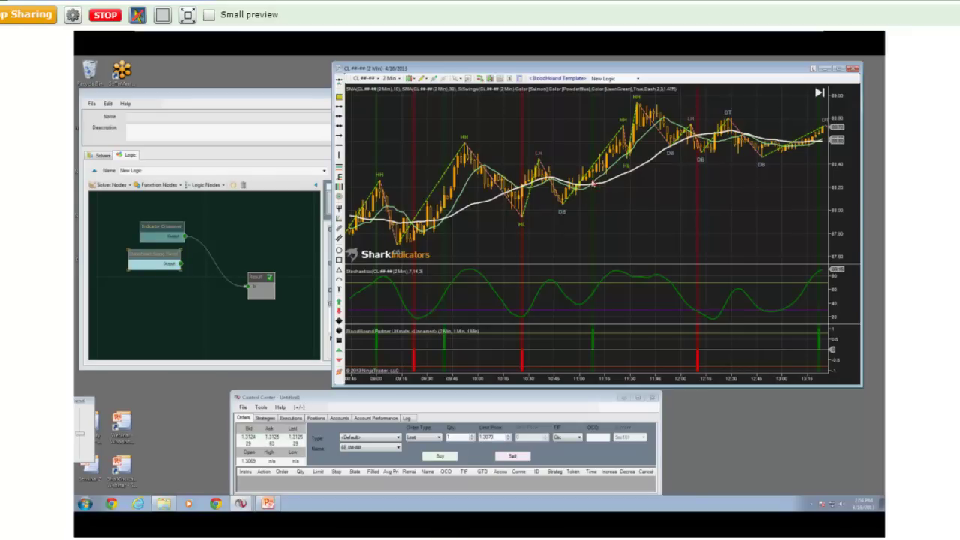
click(175, 268)
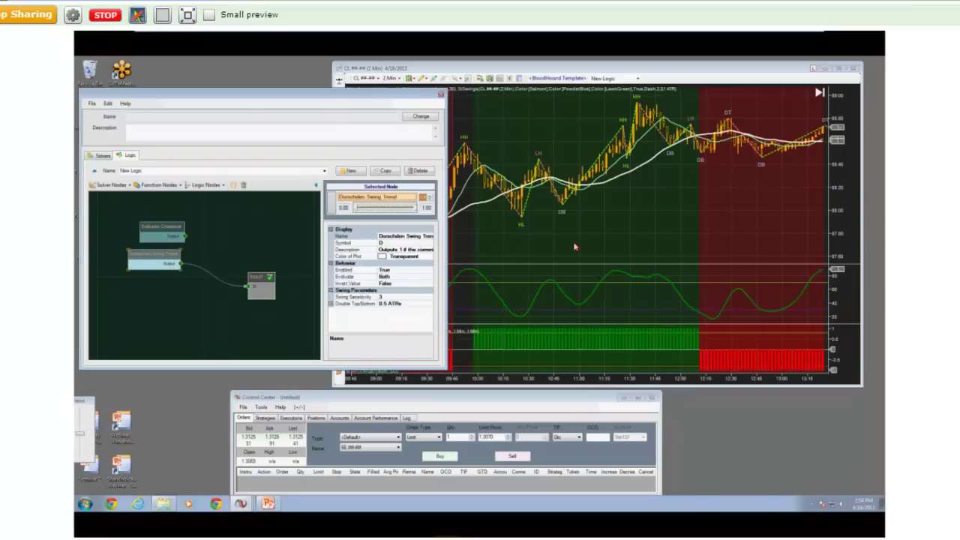
click(648, 182)
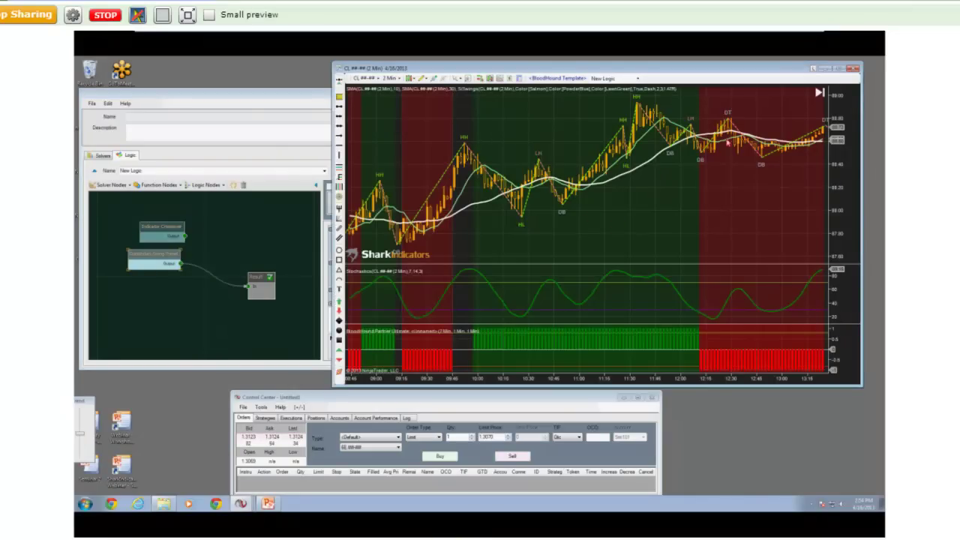
click(293, 103)
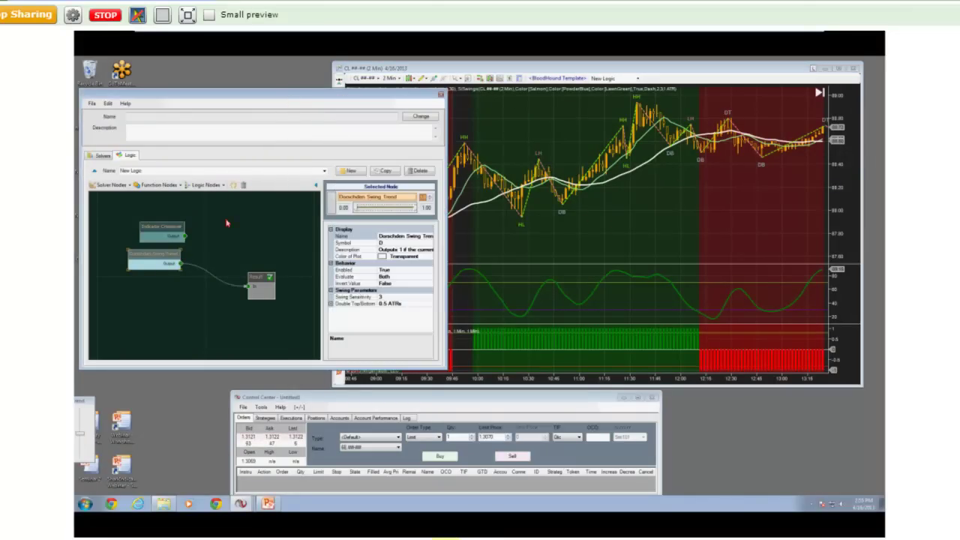
Step: Combine Indicator Crossover and Dorschden Swing Trend in an And (Min) node and feed its output to the repositioned Result node
click(212, 203)
click(206, 185)
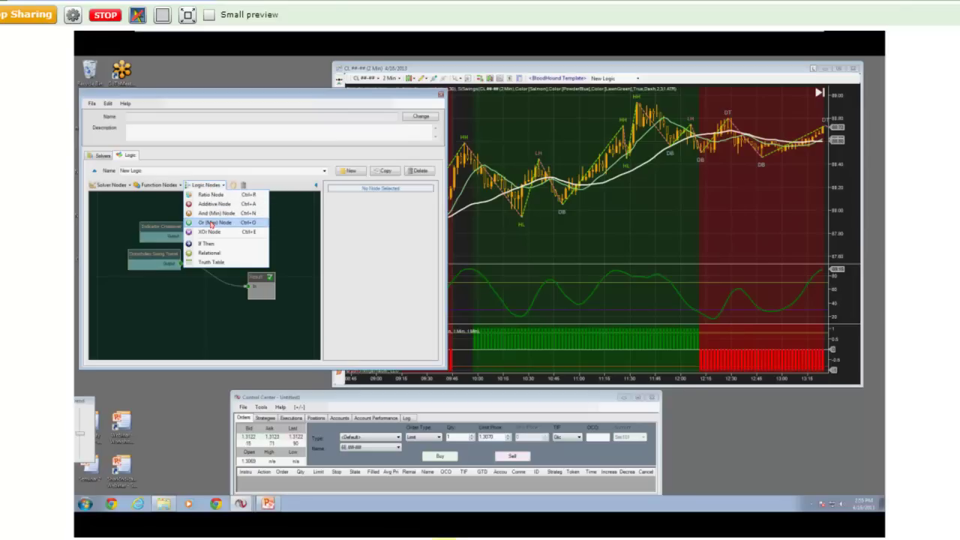
click(213, 222)
drag(224, 288, 210, 258)
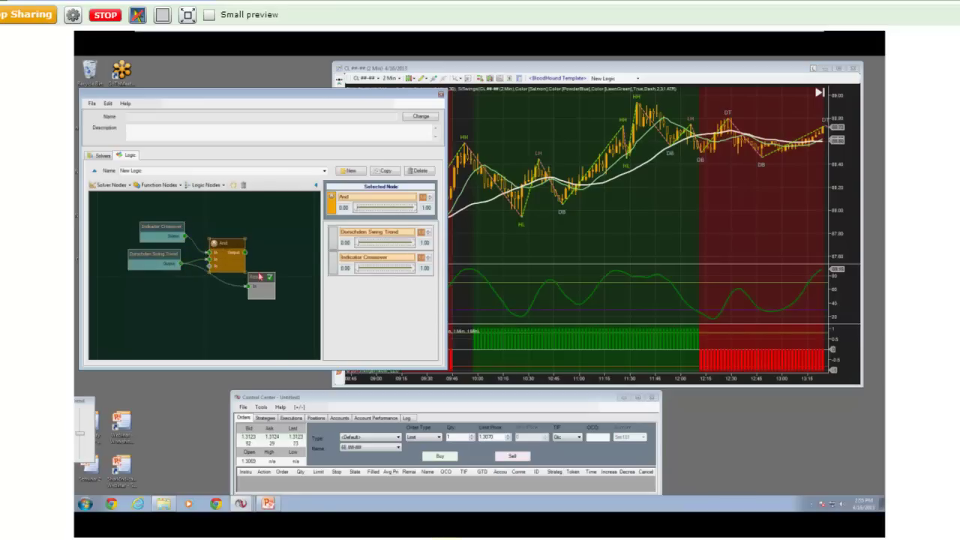
click(267, 278)
drag(267, 278, 297, 265)
drag(285, 272, 284, 274)
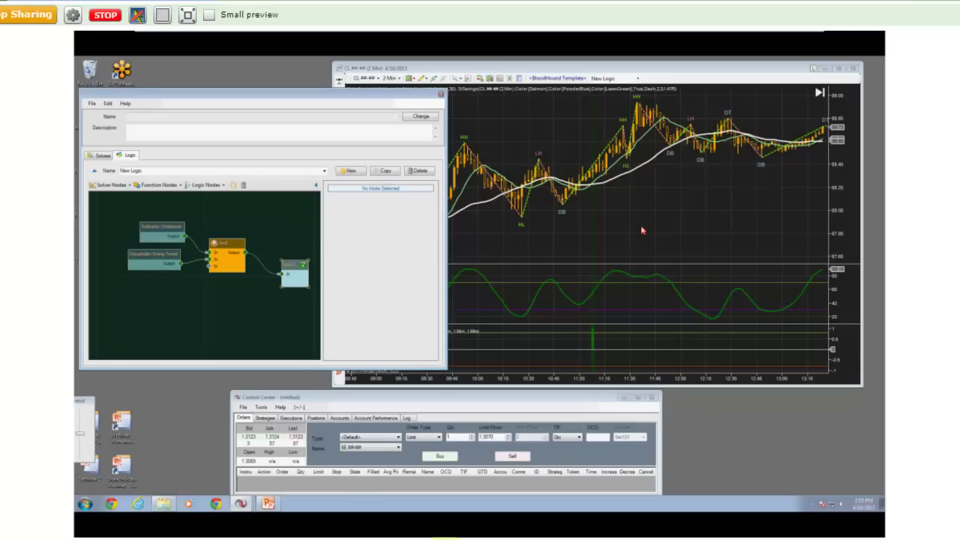
Step: Examine the And node's filtered long and short signals across the April 16 price history
click(474, 234)
scroll(493, 259, up, 1)
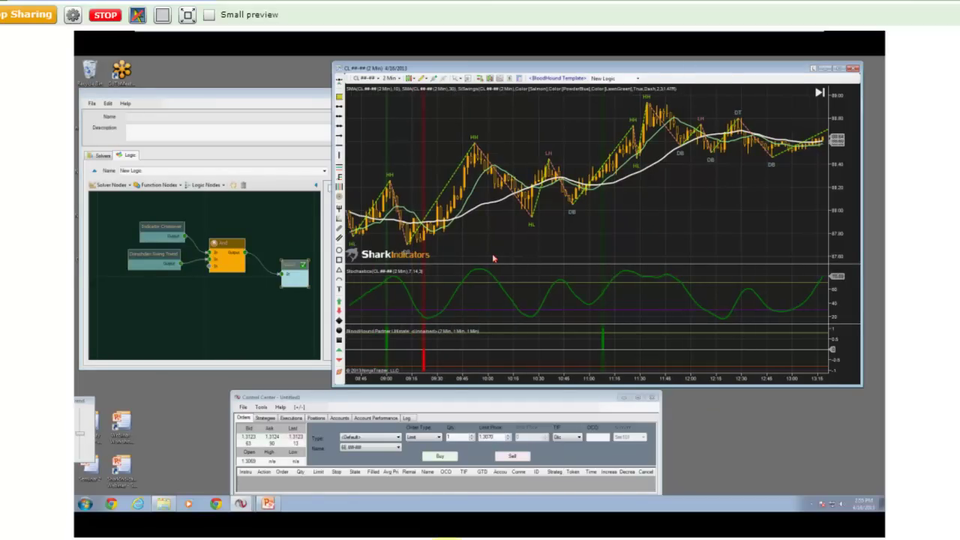
scroll(493, 259, up, 10)
scroll(493, 256, up, 2)
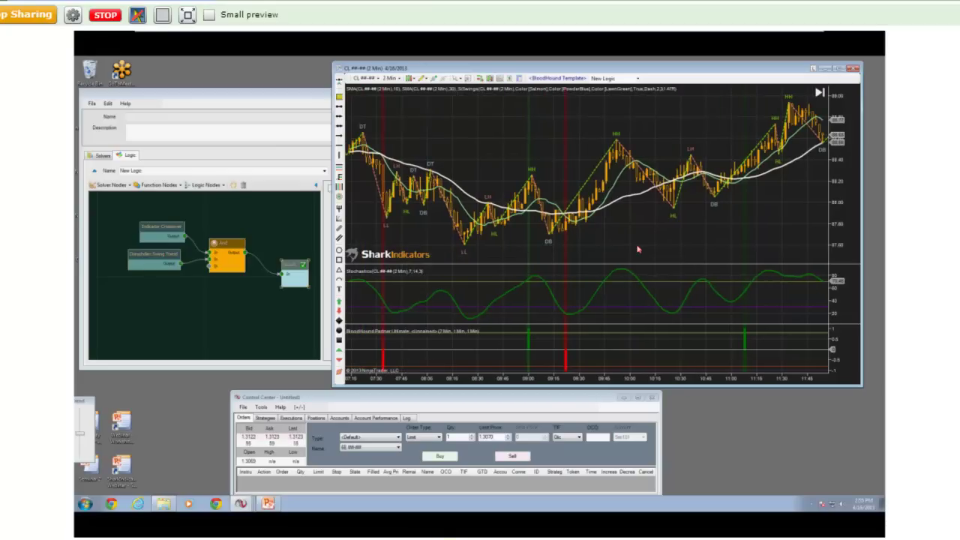
scroll(638, 248, down, 14)
scroll(638, 249, down, 1)
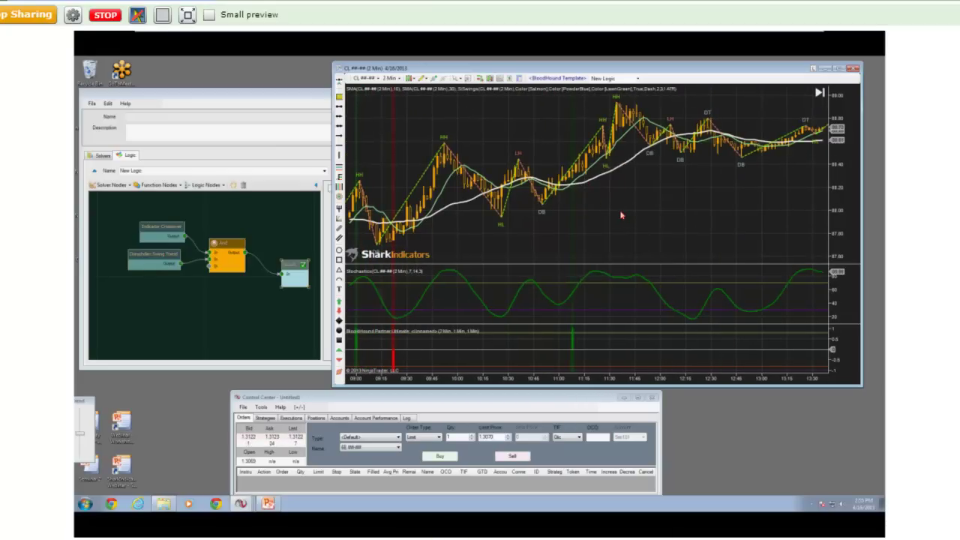
Step: Add an Indicator Slope solver using Stochastics with PeriodD 7, PeriodK 14, Smooth 3 and the D plot for long and short
click(234, 297)
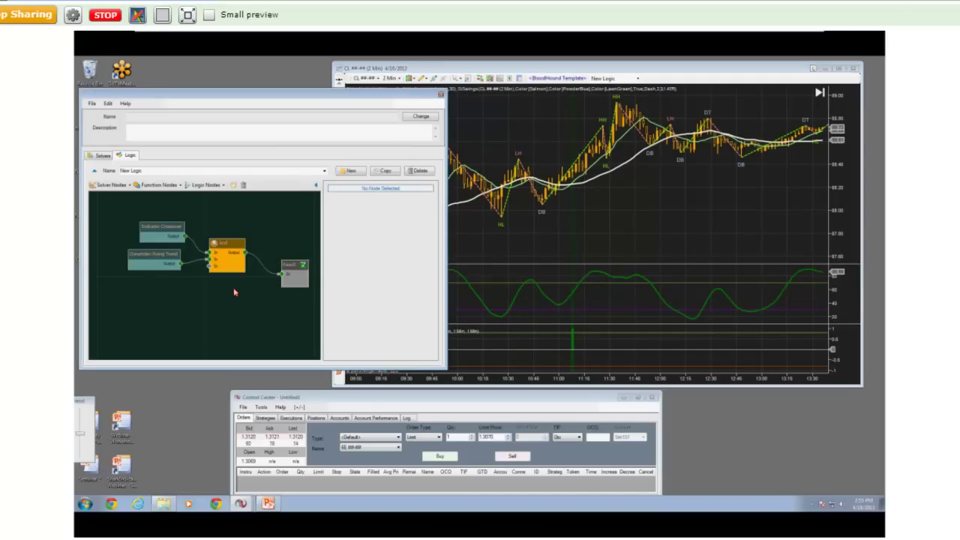
click(624, 242)
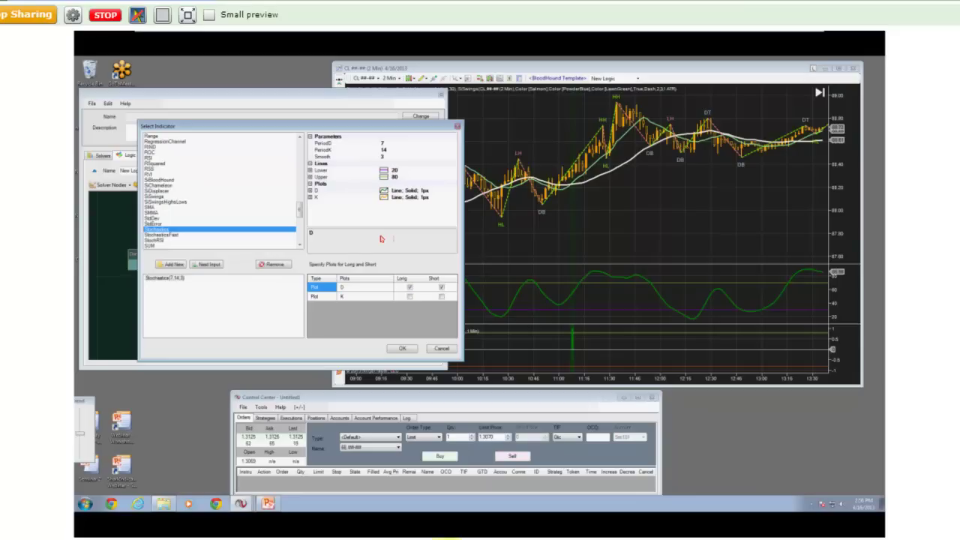
drag(391, 127, 328, 100)
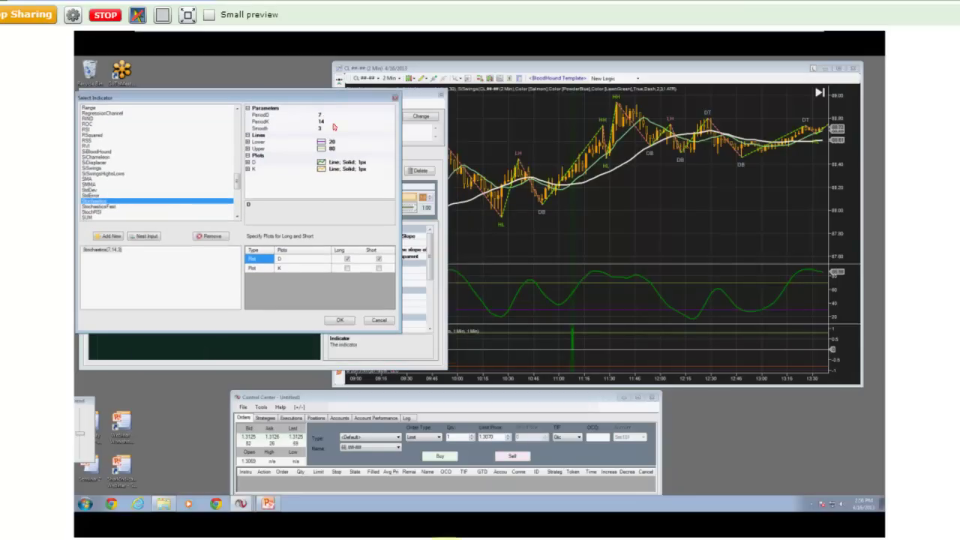
click(340, 320)
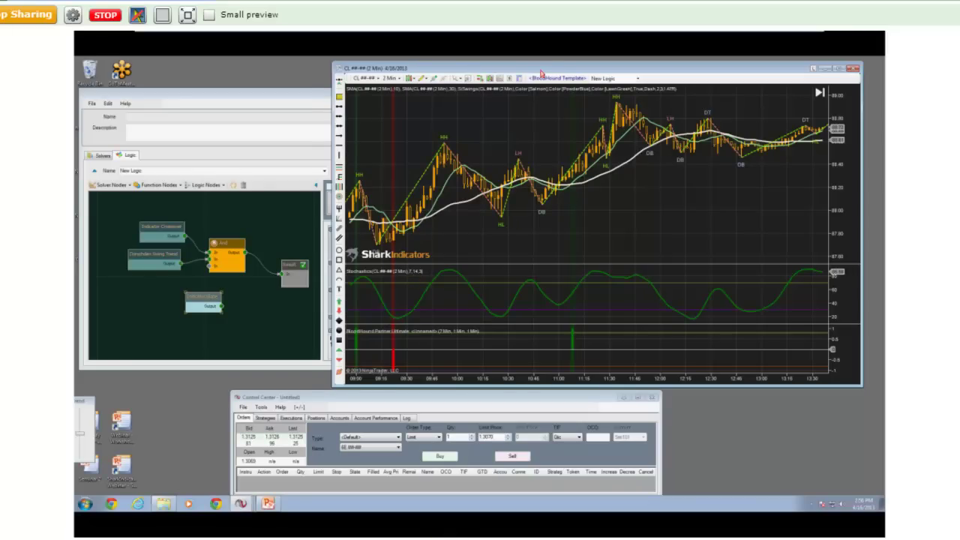
Step: Shift the chart window aside and connect Indicator Slope directly to the Result node to review its slope signals
drag(539, 72, 570, 69)
click(296, 267)
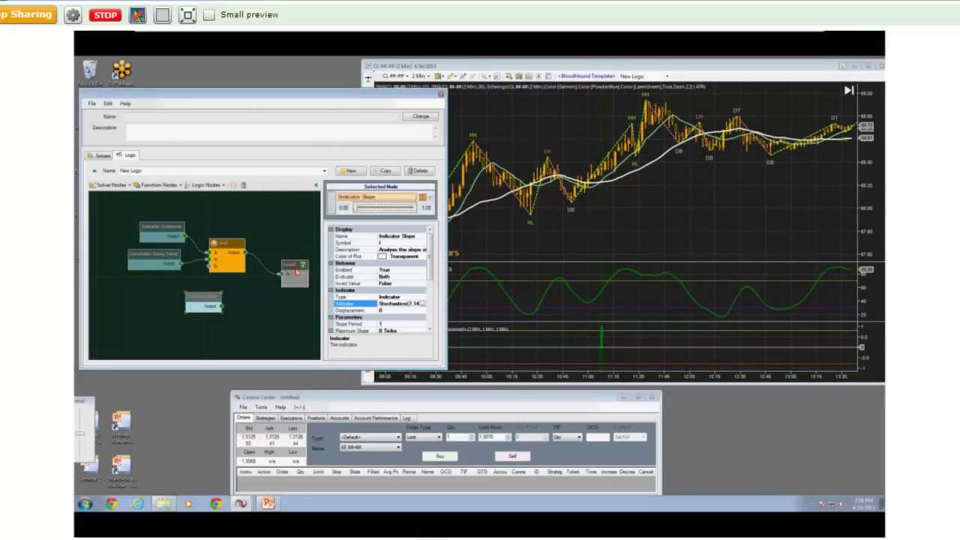
drag(221, 307, 284, 276)
click(511, 285)
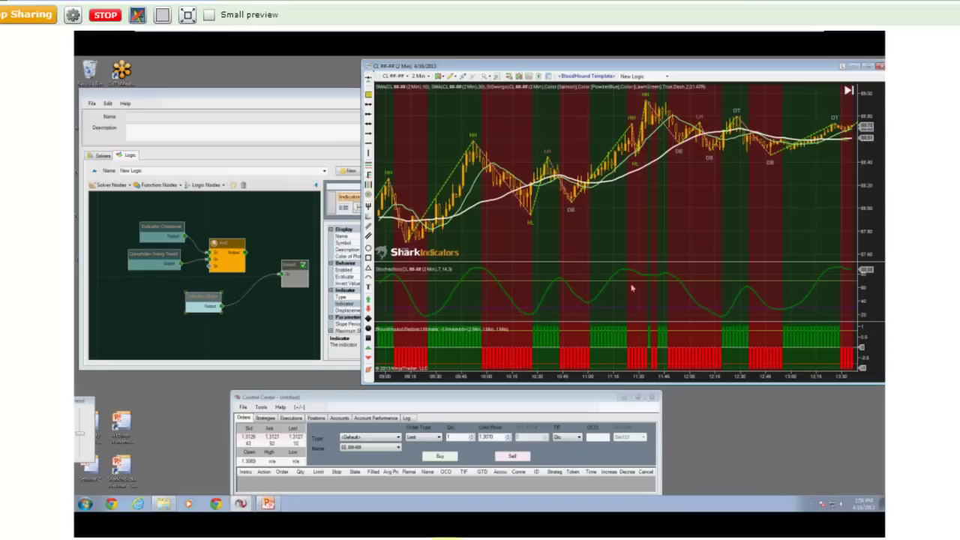
Step: Space out the Indicator Slope and And nodes, and disconnect Dorschden Swing Trend from the And node
mouse_move(204, 300)
drag(204, 299, 154, 306)
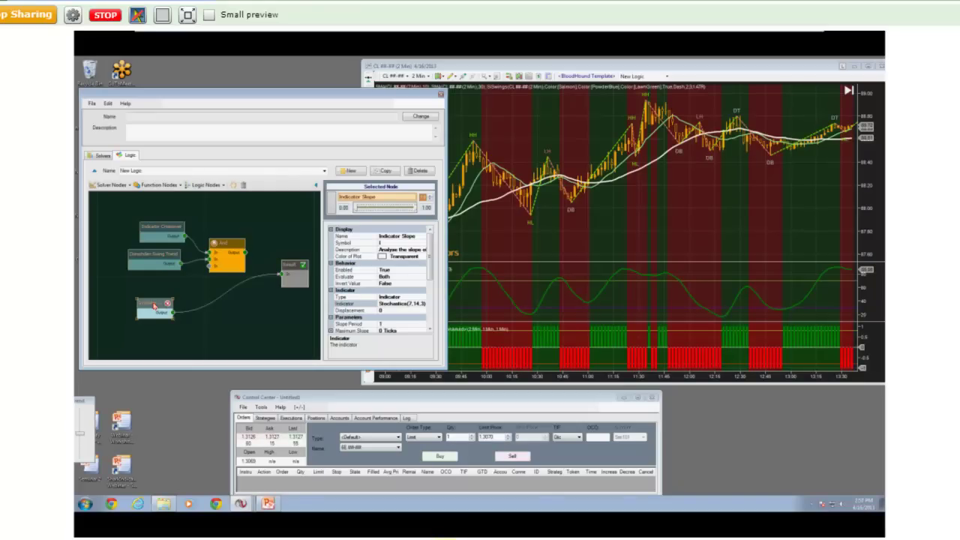
drag(225, 251, 246, 241)
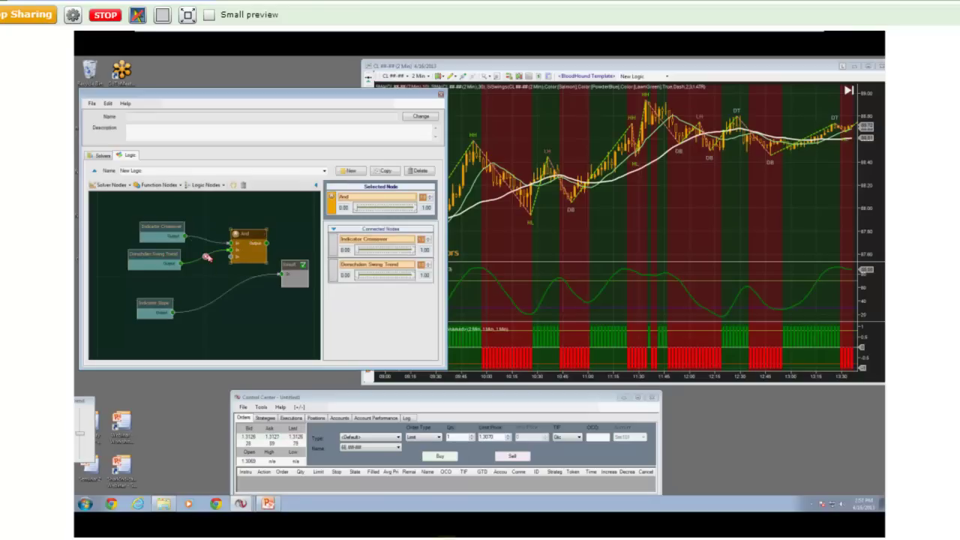
click(207, 257)
Step: Add an Or (Max) node fed by Dorschden Swing Trend and Indicator Slope, and remove the link from Indicator Slope to Result
click(217, 184)
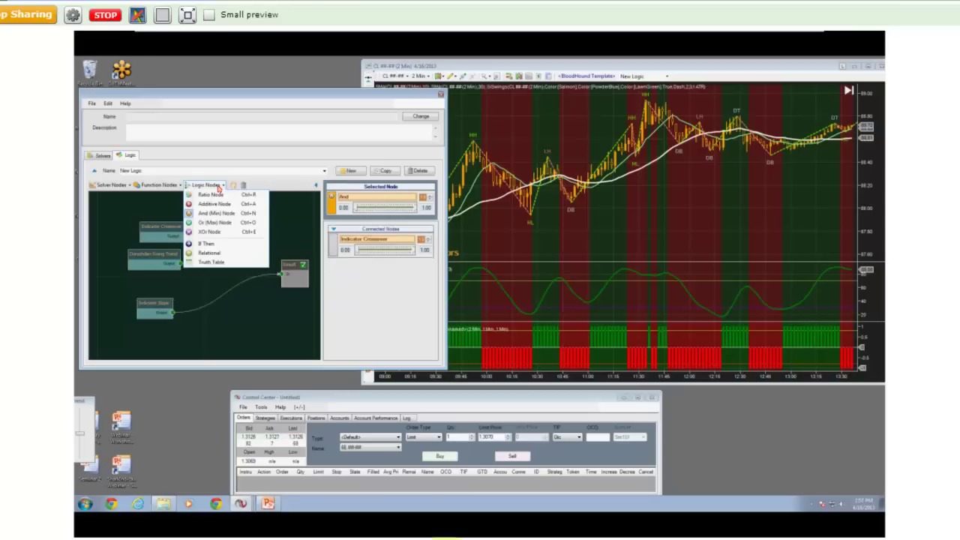
click(219, 224)
drag(223, 279, 201, 276)
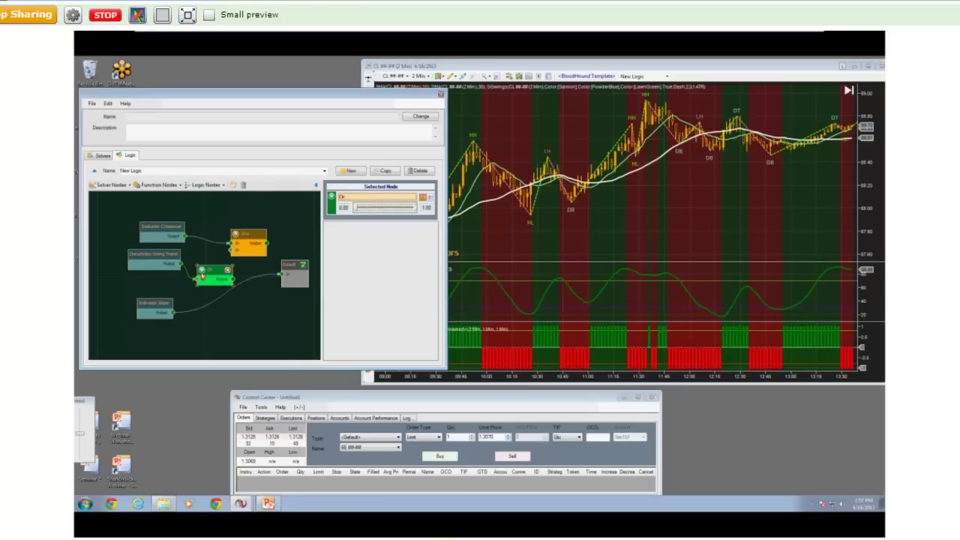
drag(172, 313, 208, 288)
drag(152, 257, 140, 257)
drag(154, 309, 125, 260)
drag(214, 285, 204, 303)
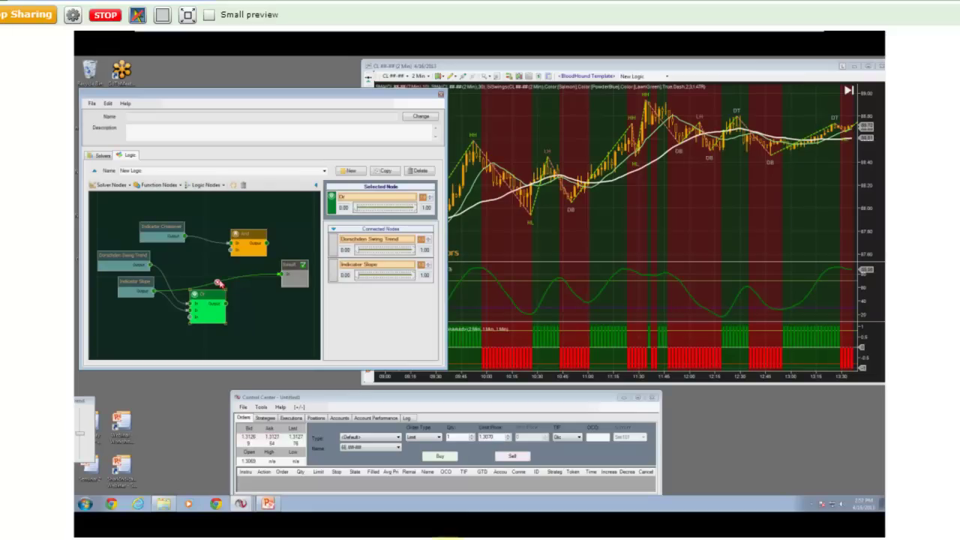
mouse_move(209, 298)
mouse_down()
mouse_move(207, 312)
mouse_move(215, 267)
mouse_move(200, 268)
mouse_up()
click(219, 285)
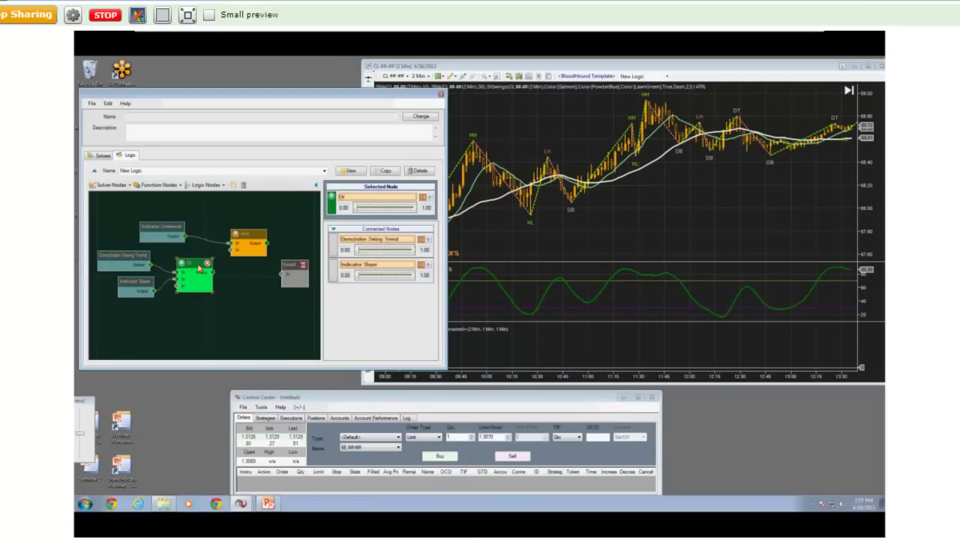
Step: Rename the Indicator Slope node as Stochastic Slope
click(134, 286)
click(408, 237)
text(S)
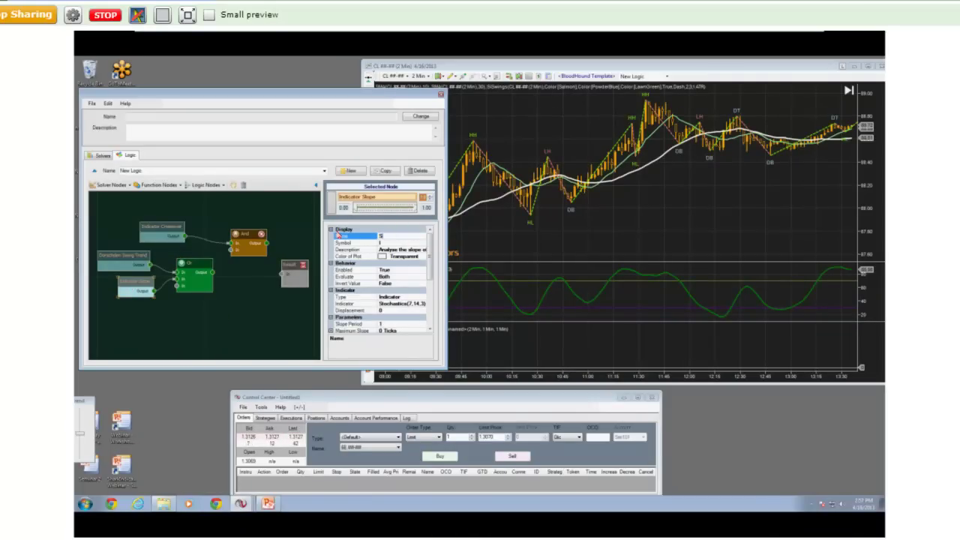
text(tochastic( Slope)
key(Return)
click(402, 242)
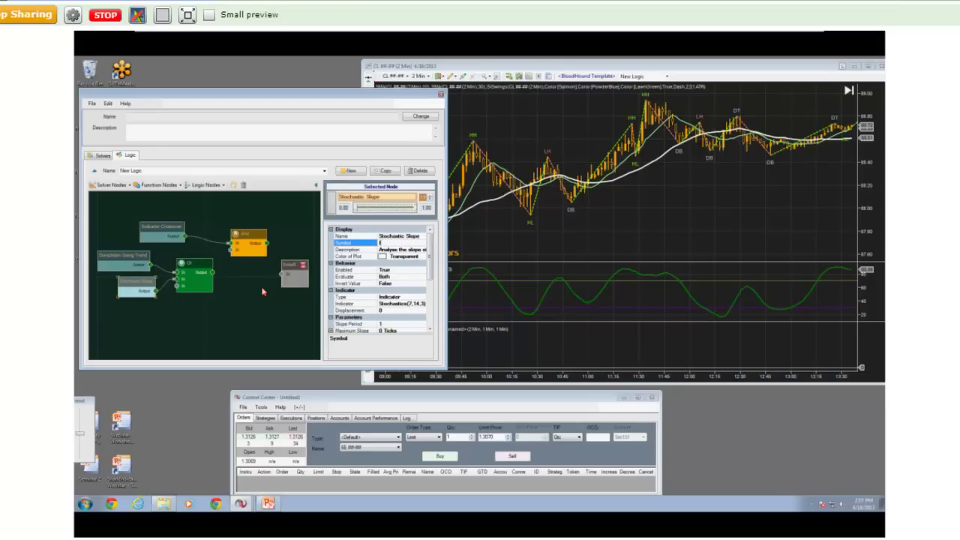
Step: Link the Or node's output to the And node and the And node's output to Result, and review the combined signals on the chart
drag(266, 243, 285, 271)
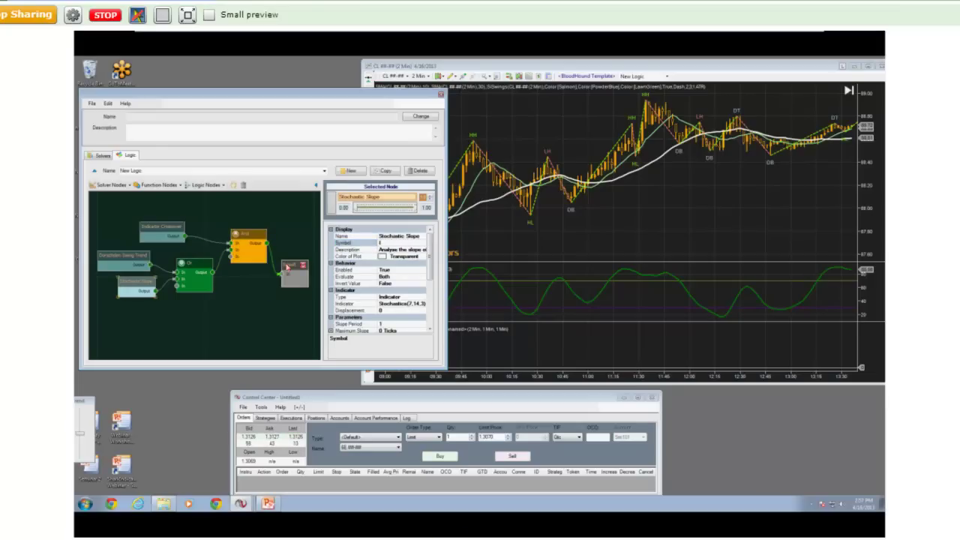
click(567, 239)
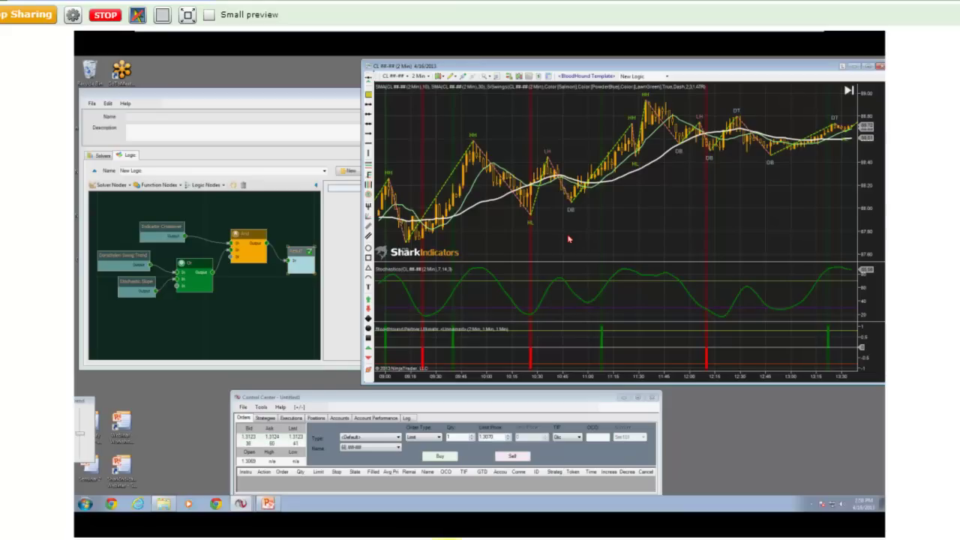
click(289, 303)
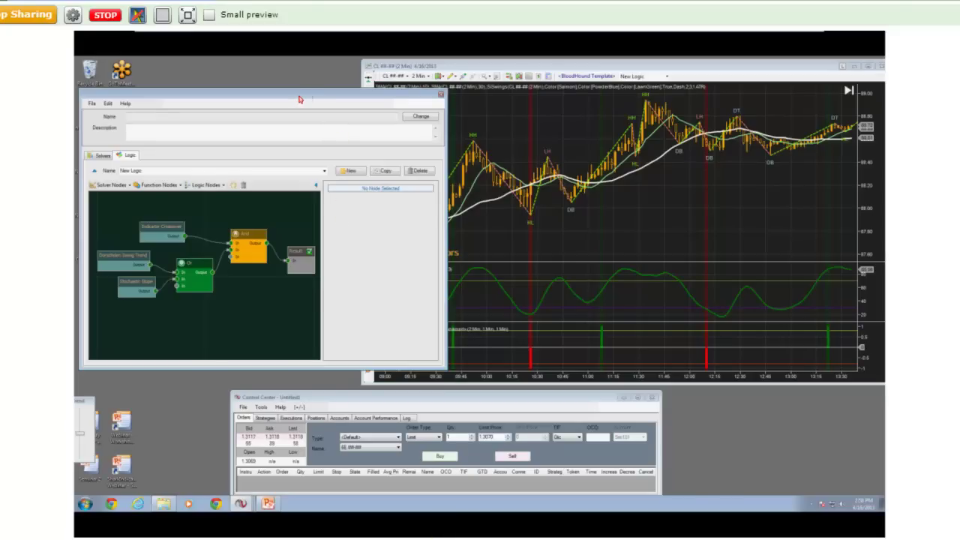
Step: Move the BloodHound editor and Control Center windows aside and bring the CL 3 Renko chart to the front
drag(299, 99, 432, 95)
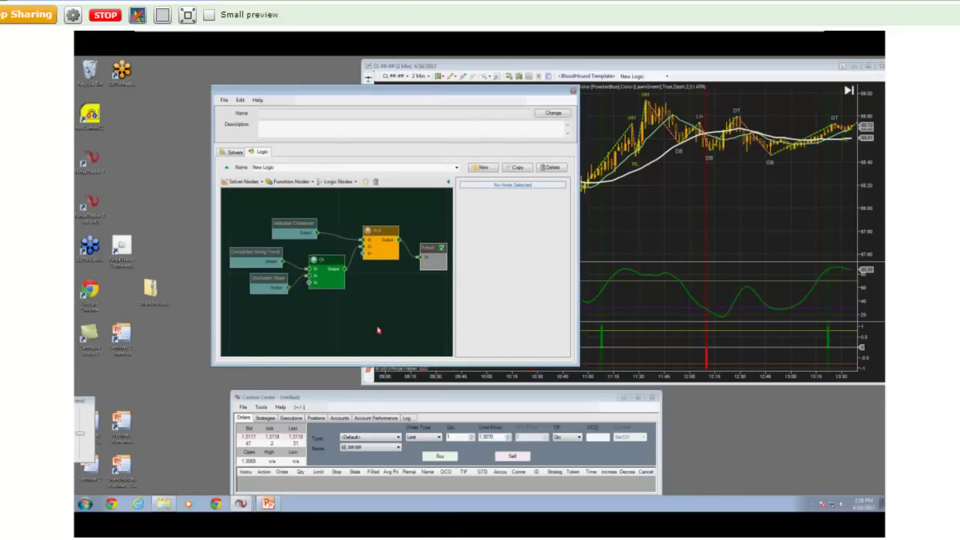
click(371, 410)
drag(379, 401, 374, 398)
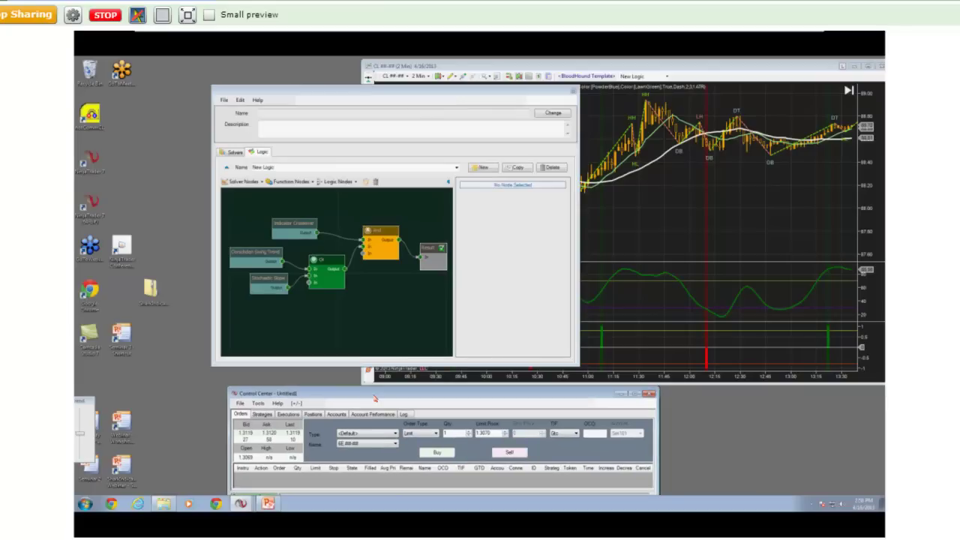
click(240, 505)
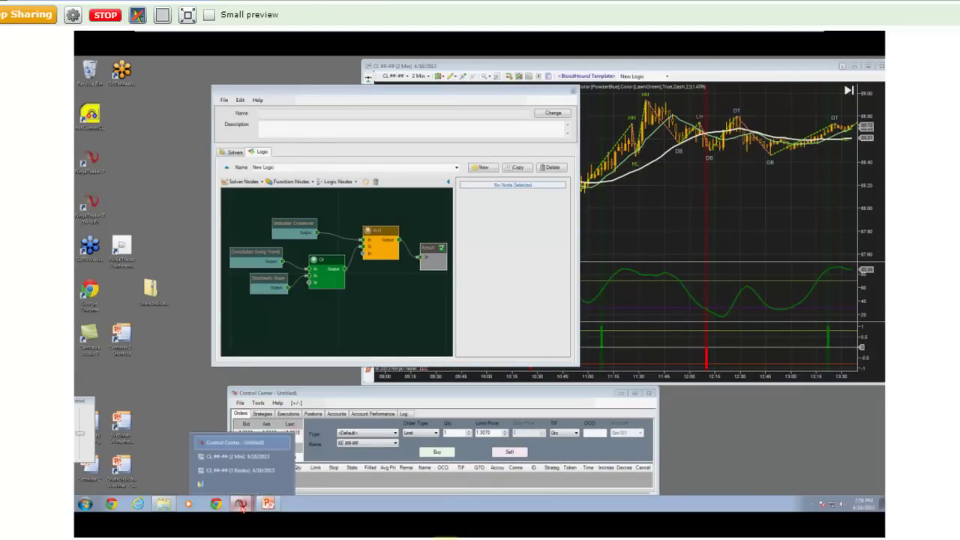
click(259, 471)
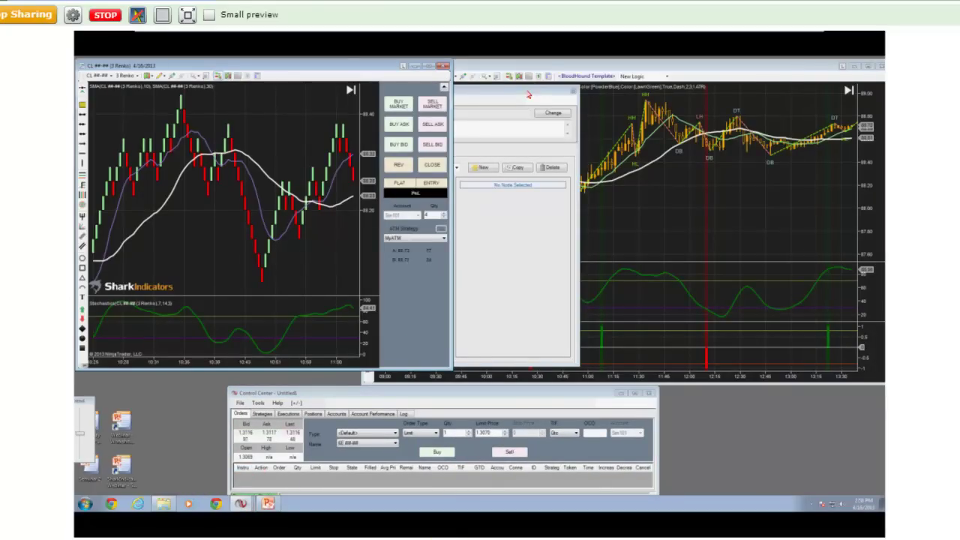
Step: Return the CL 2 Min chart to its latest bars and close the BloodHound editor without saving the template
click(580, 80)
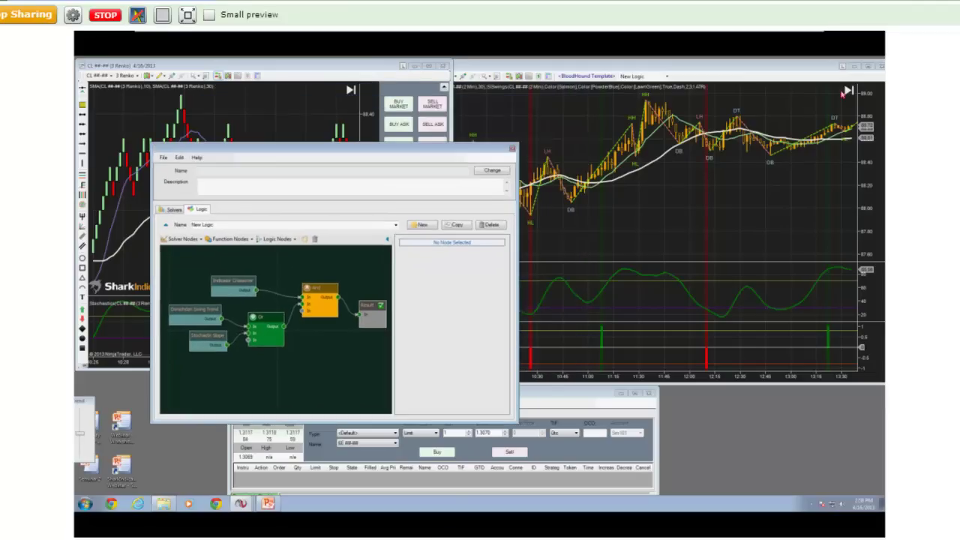
click(750, 187)
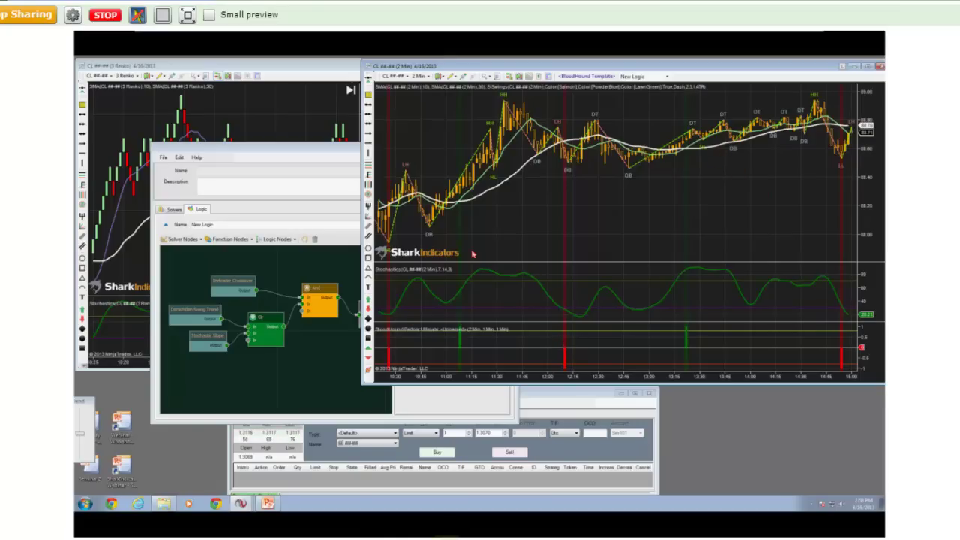
click(346, 145)
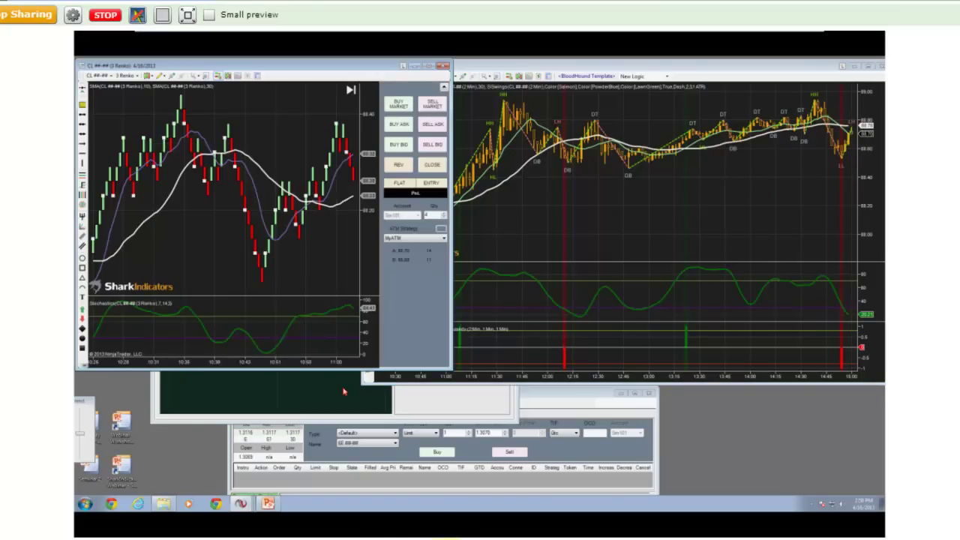
click(344, 391)
click(513, 148)
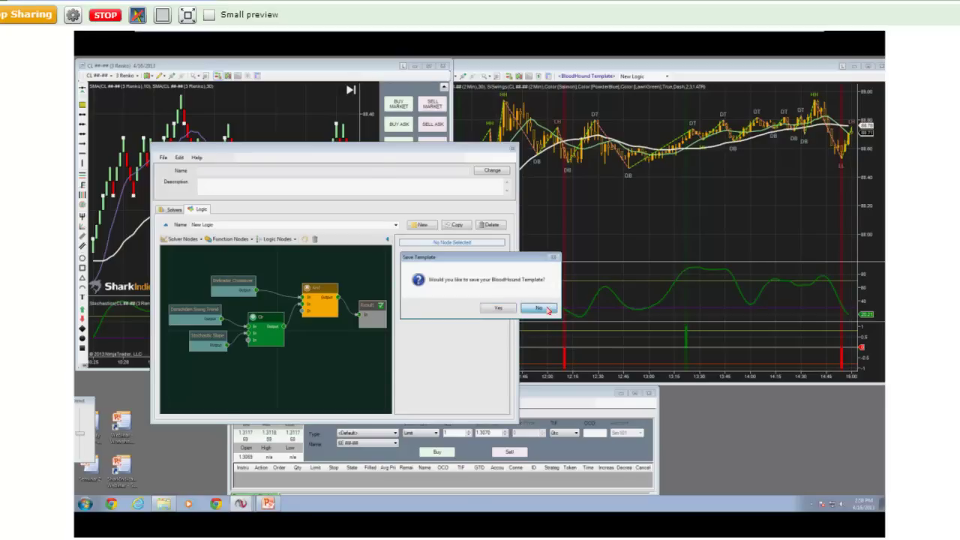
click(538, 308)
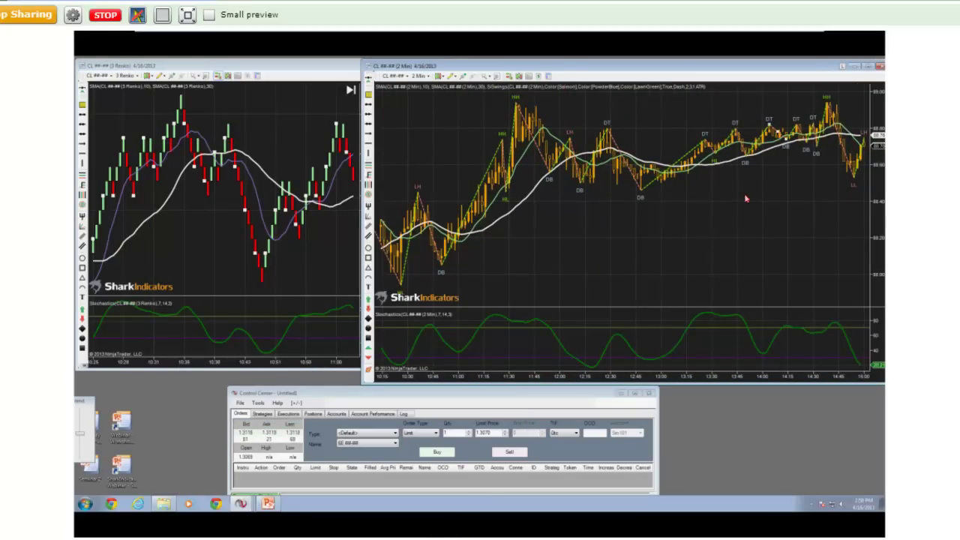
Step: Open the indicator settings of the CL 2 Min chart and remove the SiSwings indicator
right_click(740, 220)
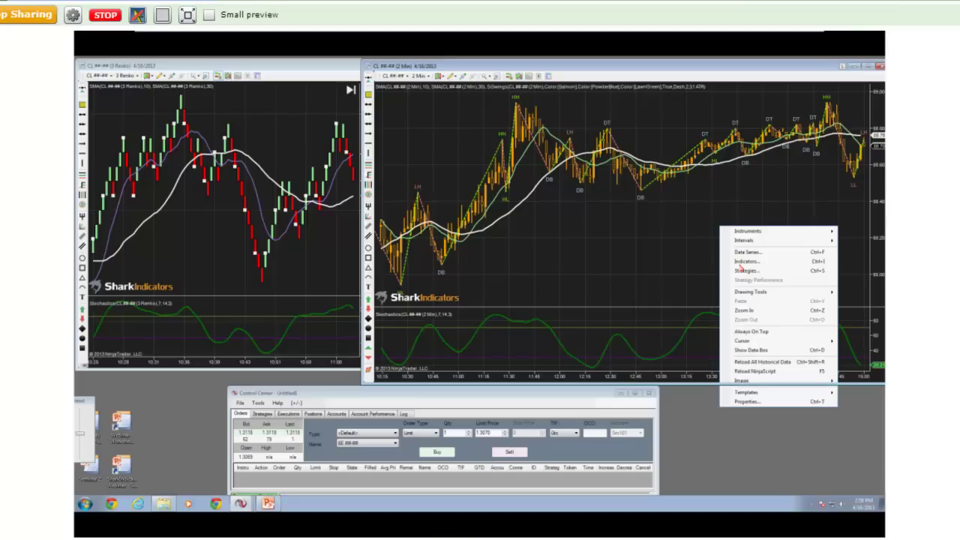
click(739, 265)
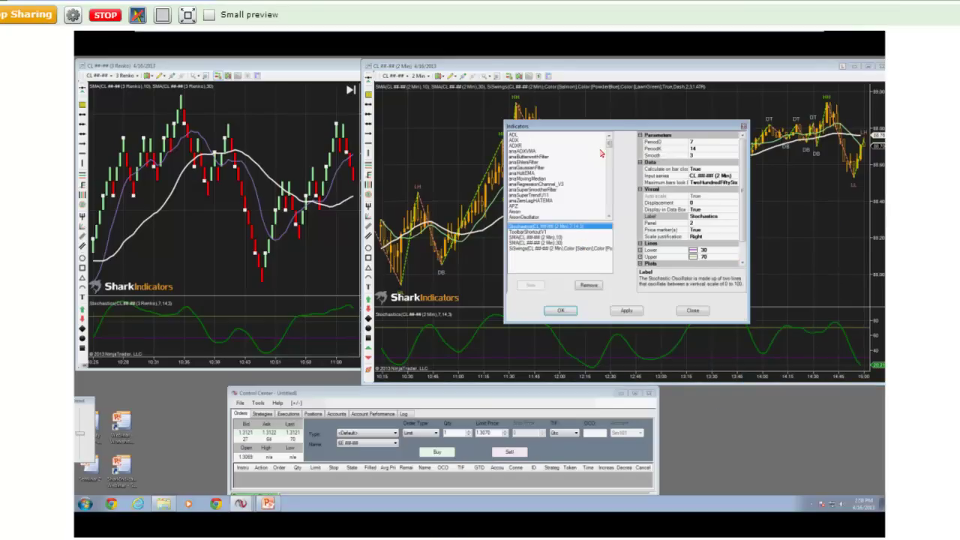
drag(608, 128, 498, 128)
click(475, 243)
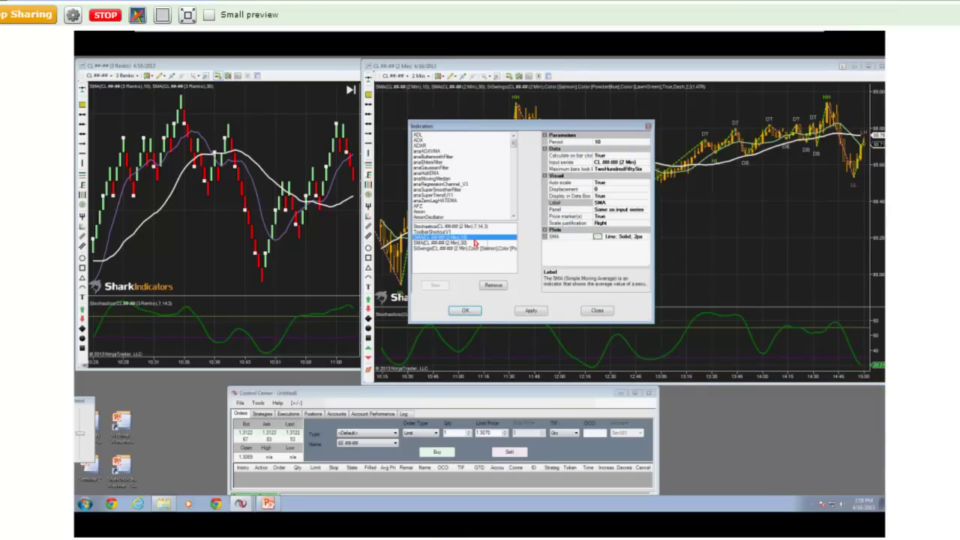
click(472, 248)
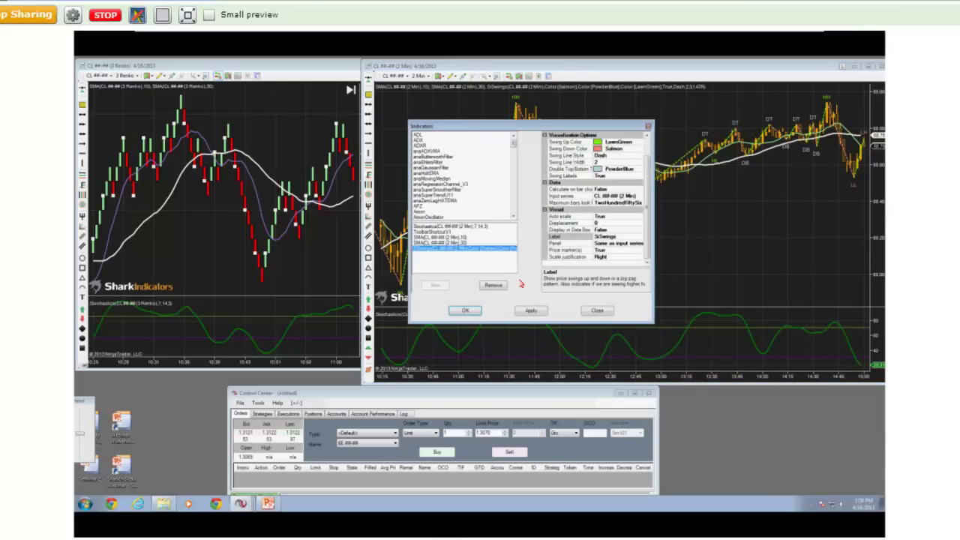
click(494, 285)
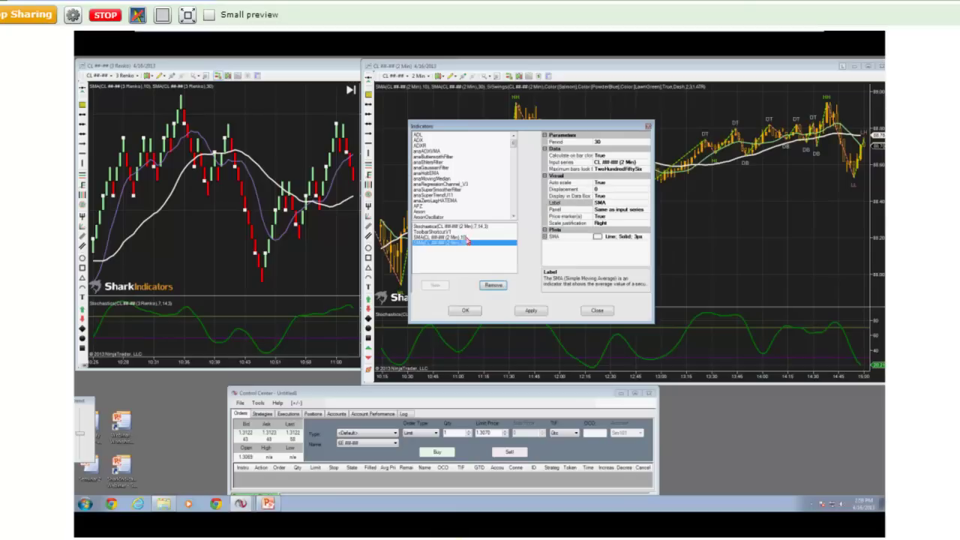
Step: Set the period of the first SMA to 2 and of the second SMA to 10
click(616, 142)
drag(619, 131, 602, 156)
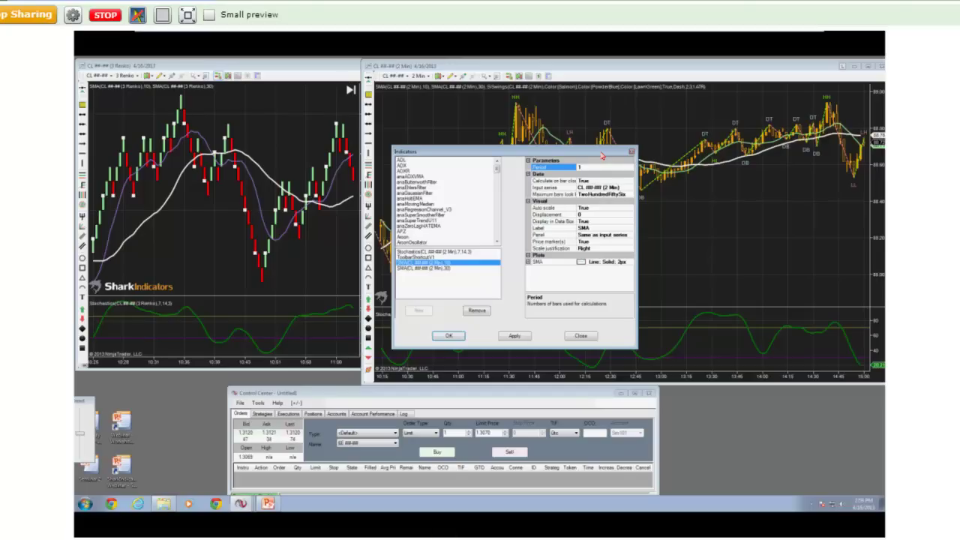
click(450, 270)
click(583, 167)
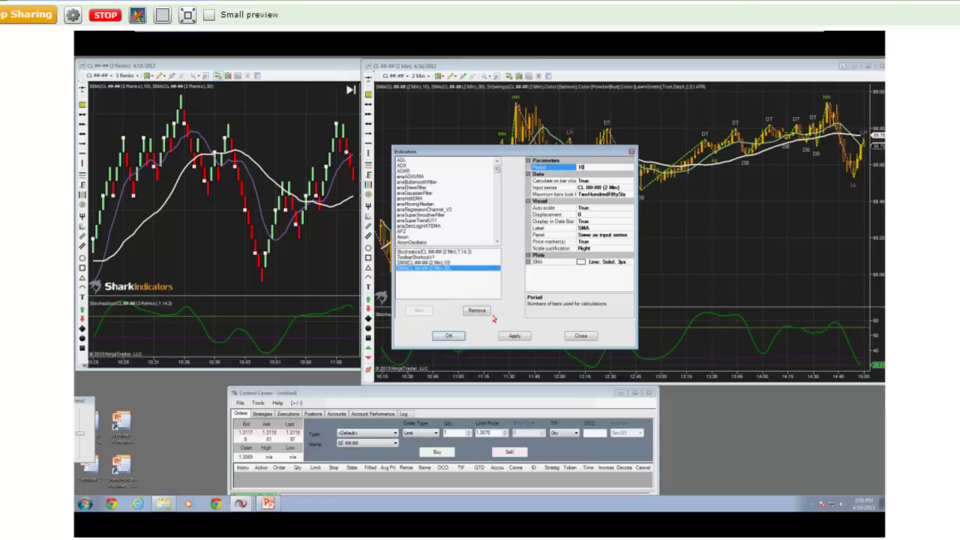
Step: Remove the Stochastics indicator and apply the indicator changes to the 2 Min chart
click(460, 252)
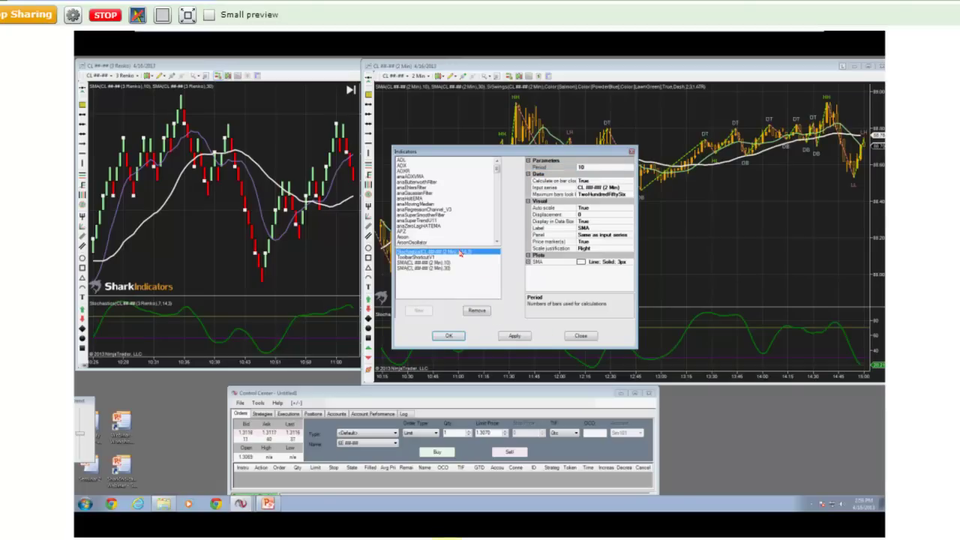
click(477, 311)
click(454, 336)
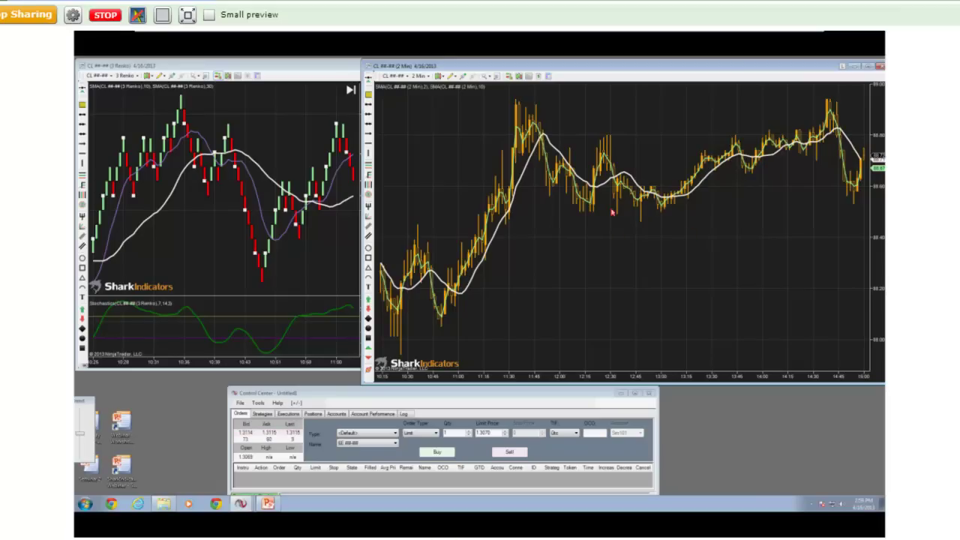
Step: Open the strategies of the CL 2 Min chart and add the SiRaven strategy
right_click(596, 246)
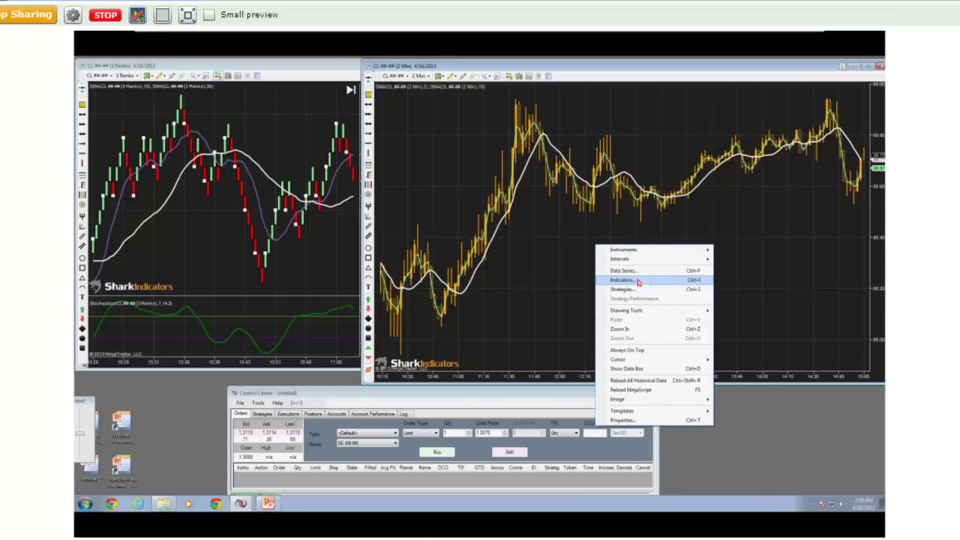
click(567, 287)
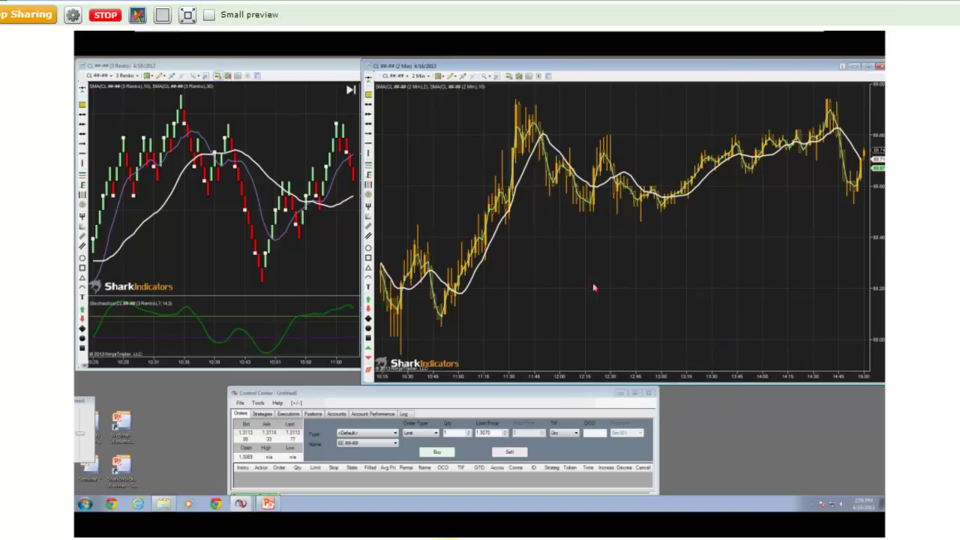
right_click(565, 262)
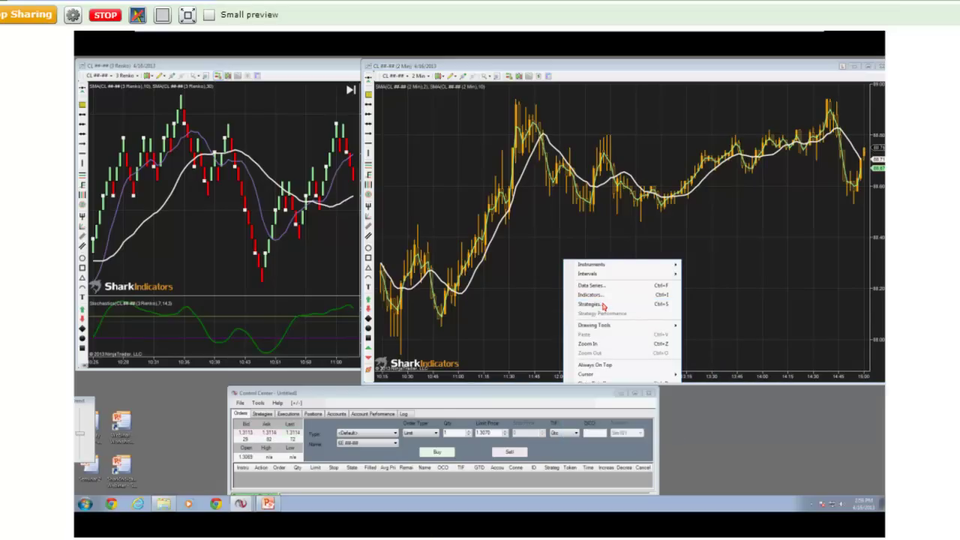
click(603, 306)
click(579, 157)
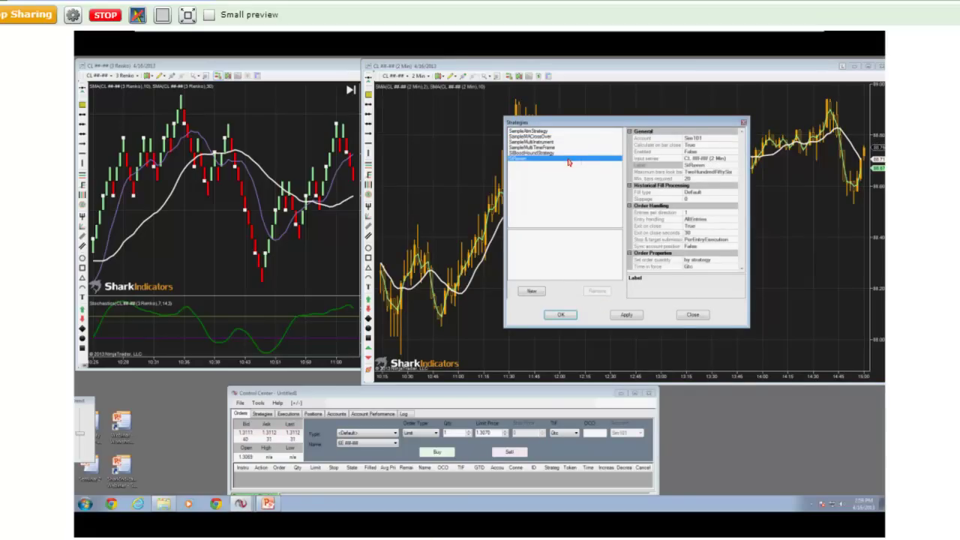
double_click(569, 161)
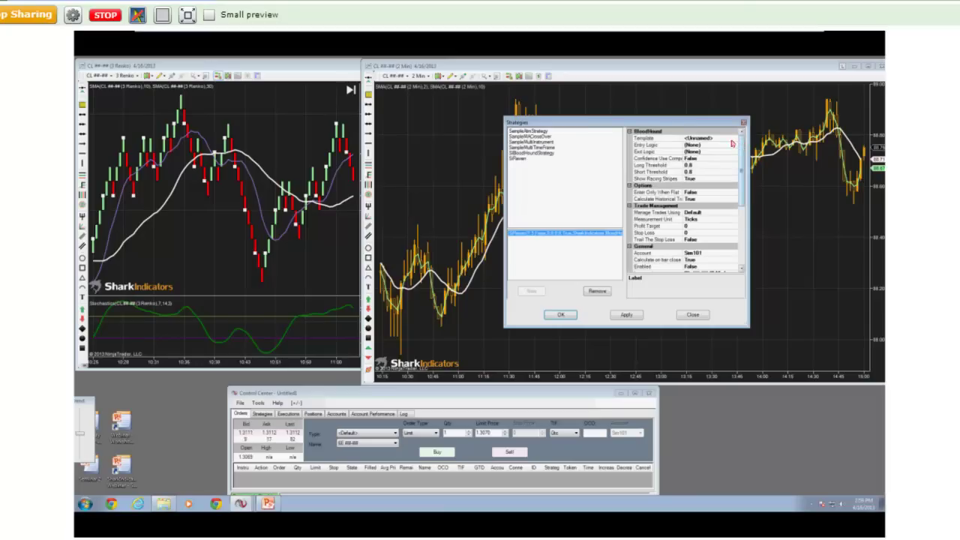
Step: Open the strategy's BloodHound template for editing and add an Indicator Crossover solver to the default timeframe
click(723, 139)
click(734, 138)
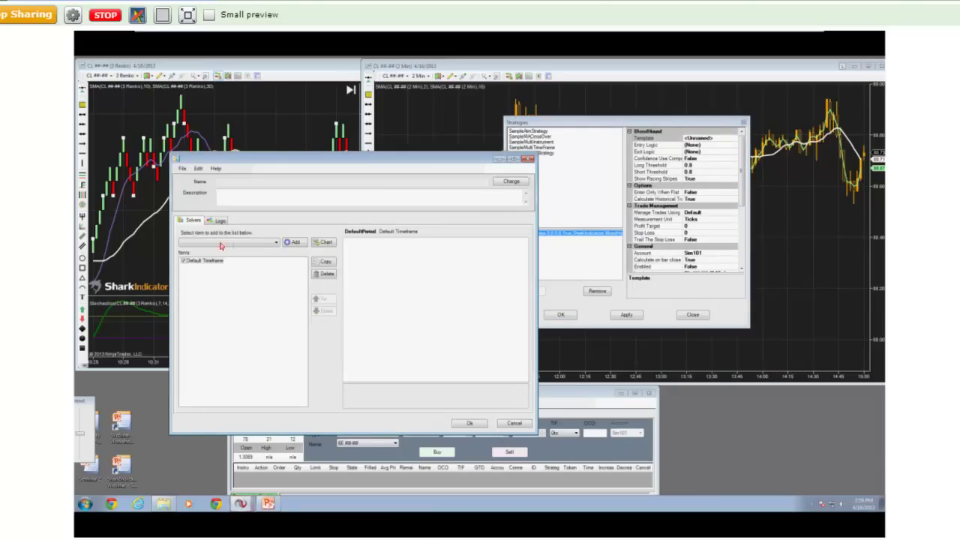
click(183, 168)
click(263, 172)
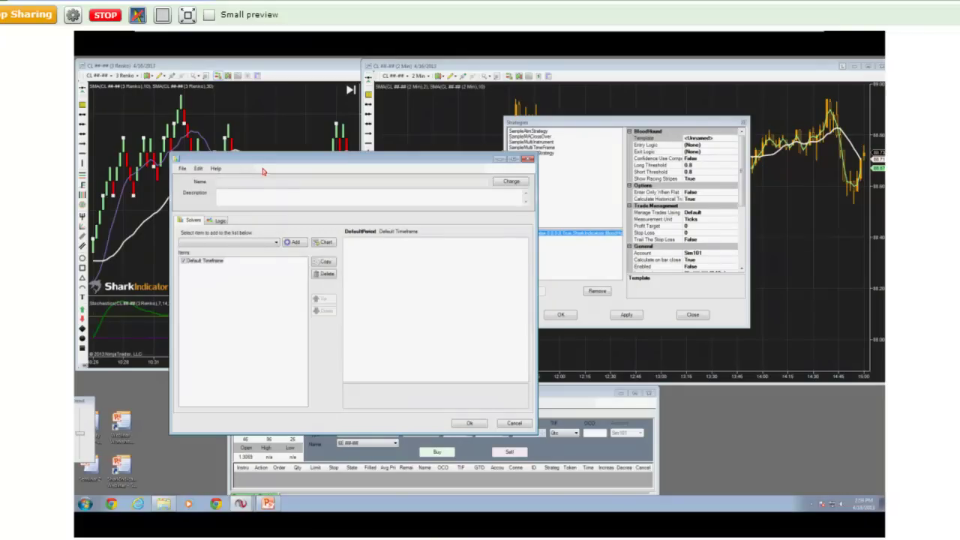
click(277, 242)
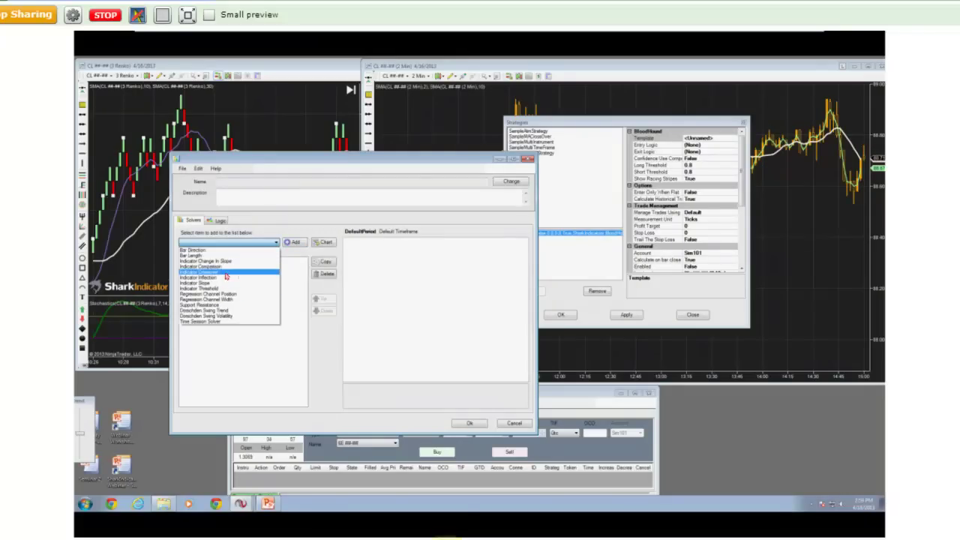
click(202, 271)
click(292, 242)
Step: Set Indicator A of the Indicator Crossover solver to an SMA with period 2
click(464, 309)
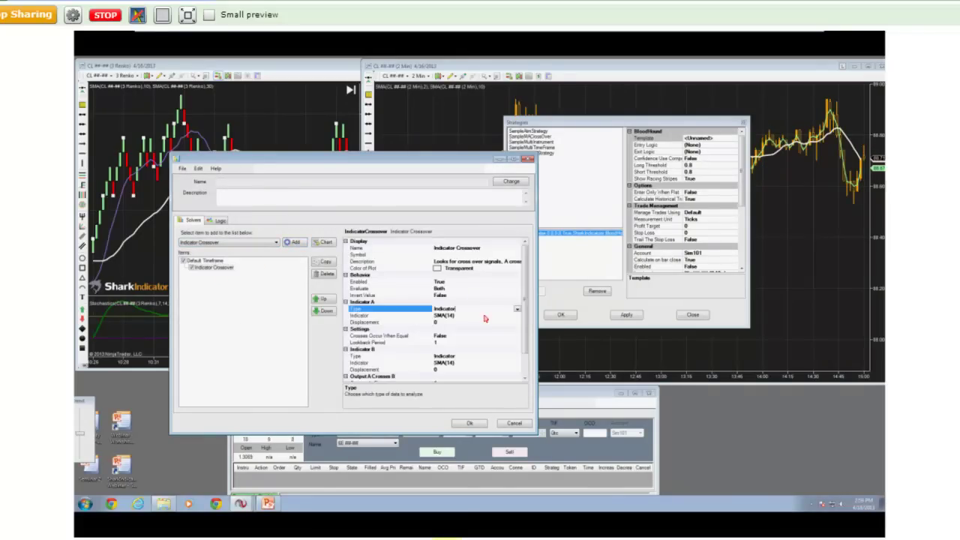
click(487, 316)
click(516, 317)
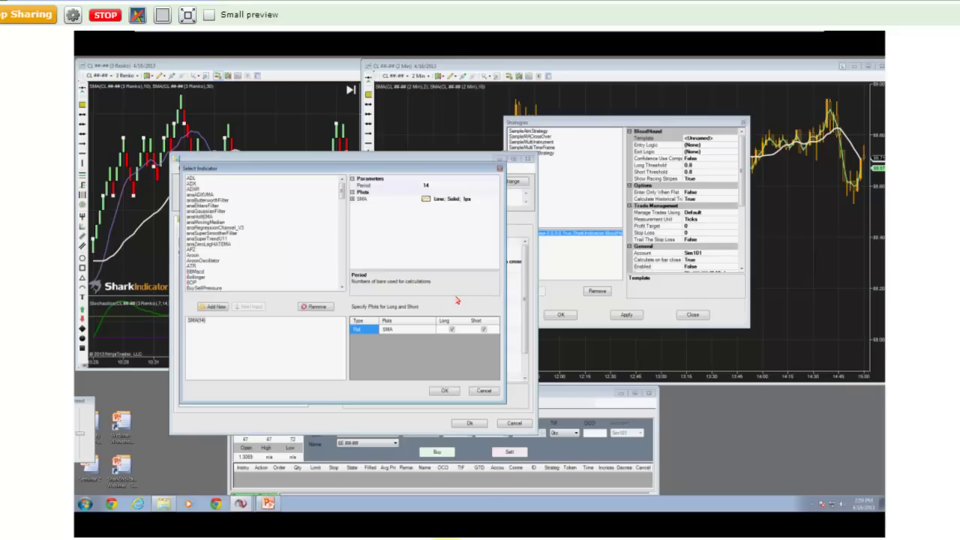
click(426, 184)
text(2)
click(441, 392)
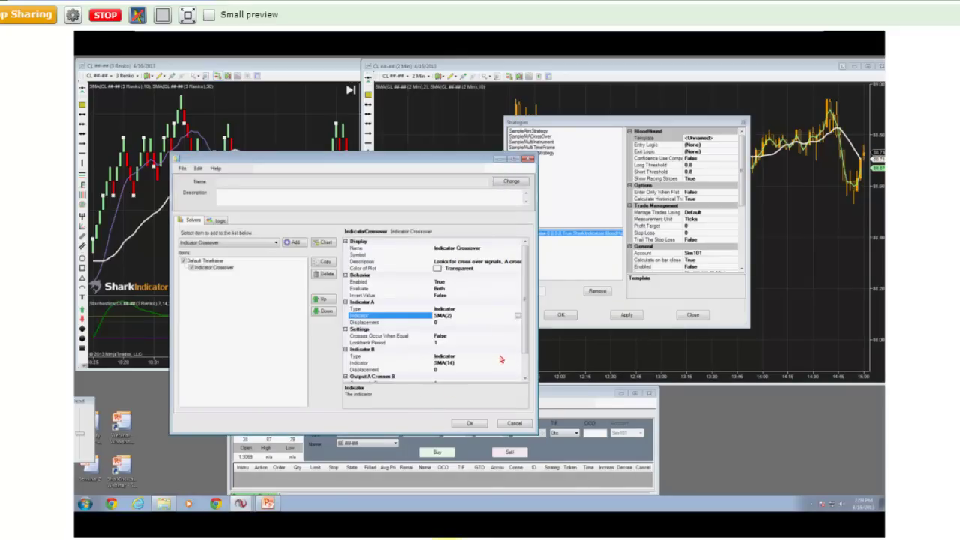
Step: Set Indicator B of the Indicator Crossover solver to an SMA with period 10
click(517, 364)
click(517, 364)
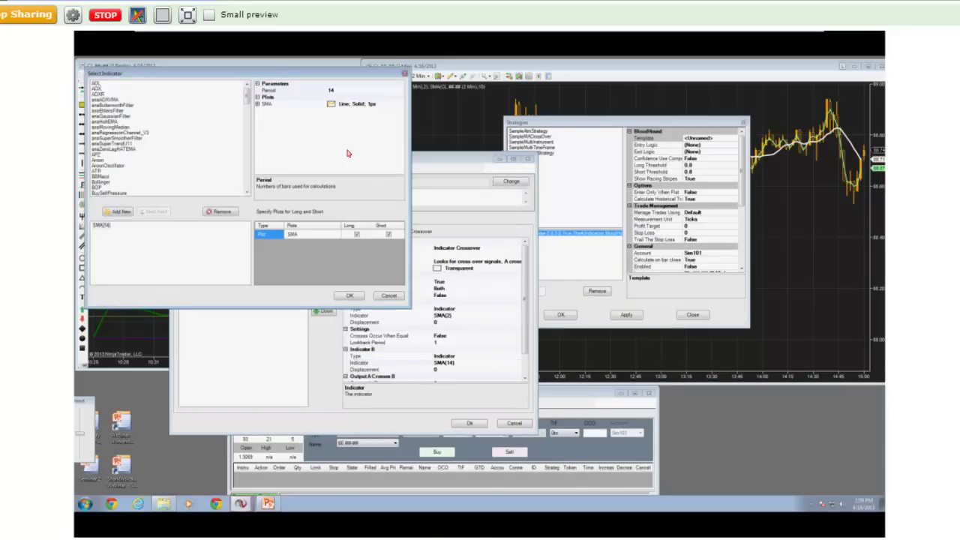
click(349, 91)
text(10)
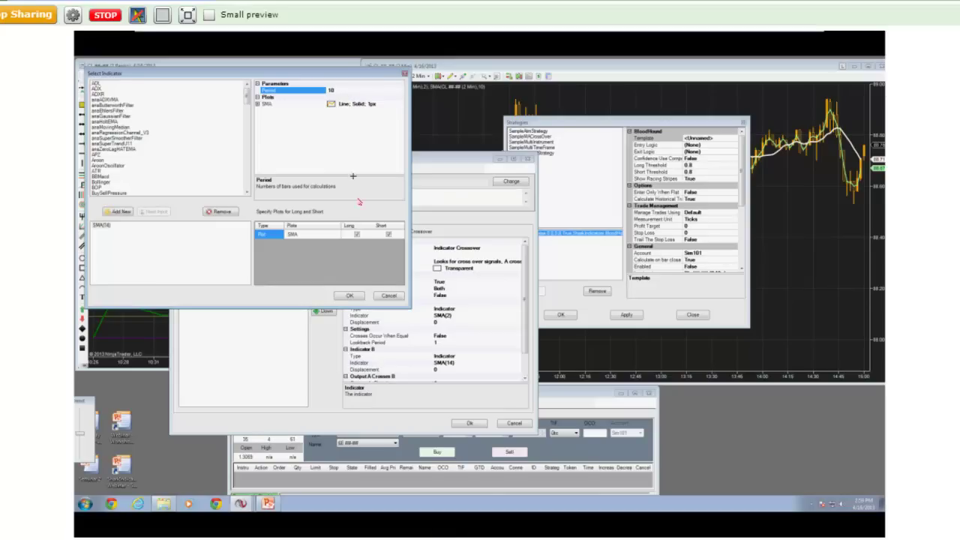
click(349, 296)
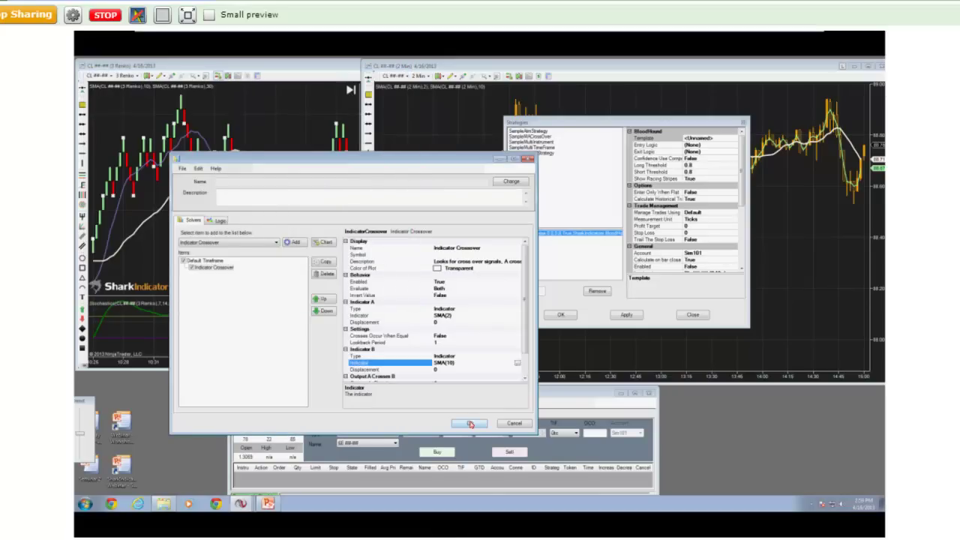
Step: Confirm the solver setup and save the BloodHound template as "2-10 Cross"
click(470, 423)
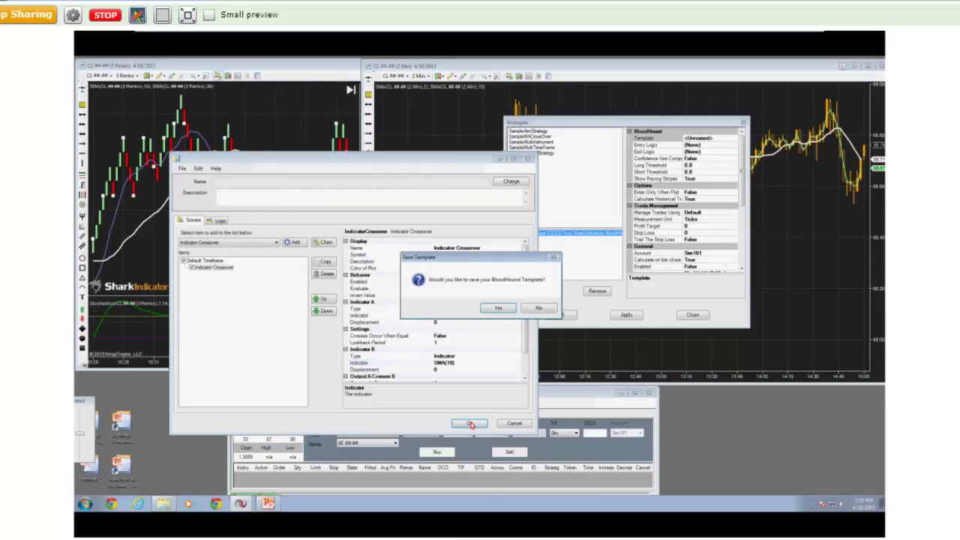
click(504, 309)
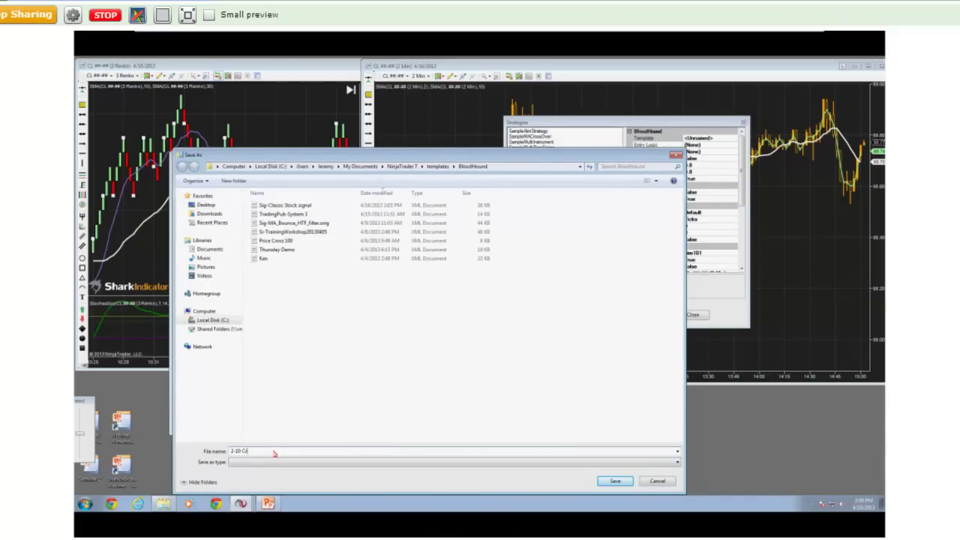
text(2-10 Cross)
key(Return)
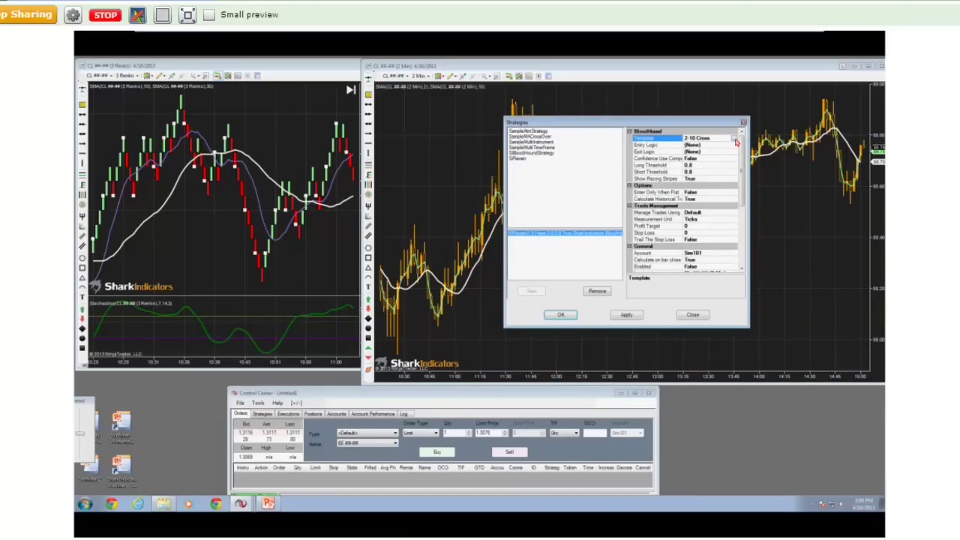
Step: Set the SiRaven strategy to manage trades using ATM with the template name MyATM, and apply the strategy to the chart
click(717, 215)
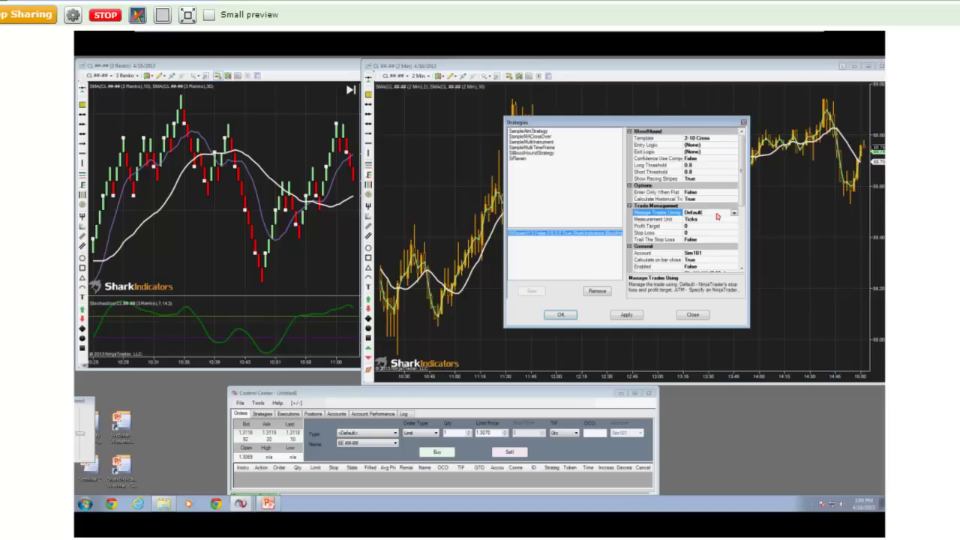
click(734, 212)
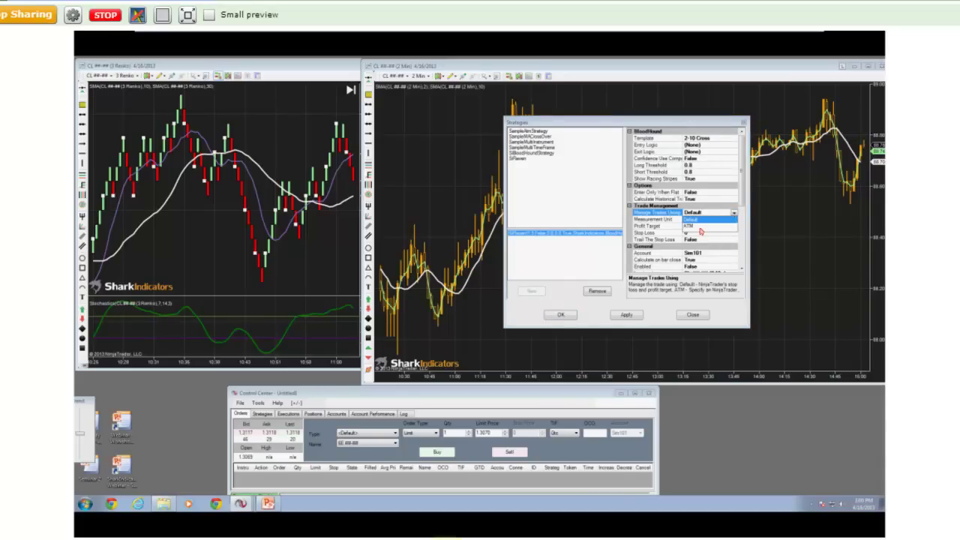
click(703, 225)
click(710, 214)
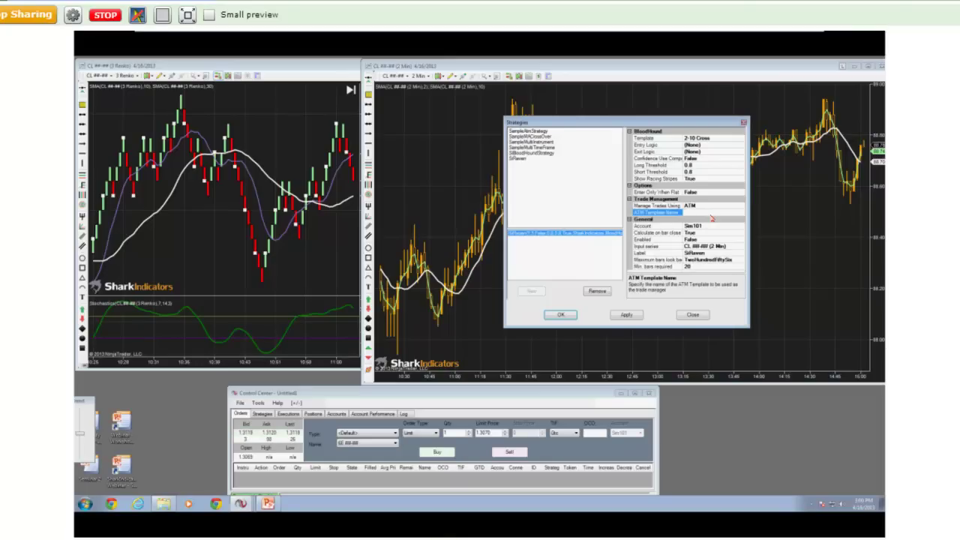
text(MyATM)
click(569, 314)
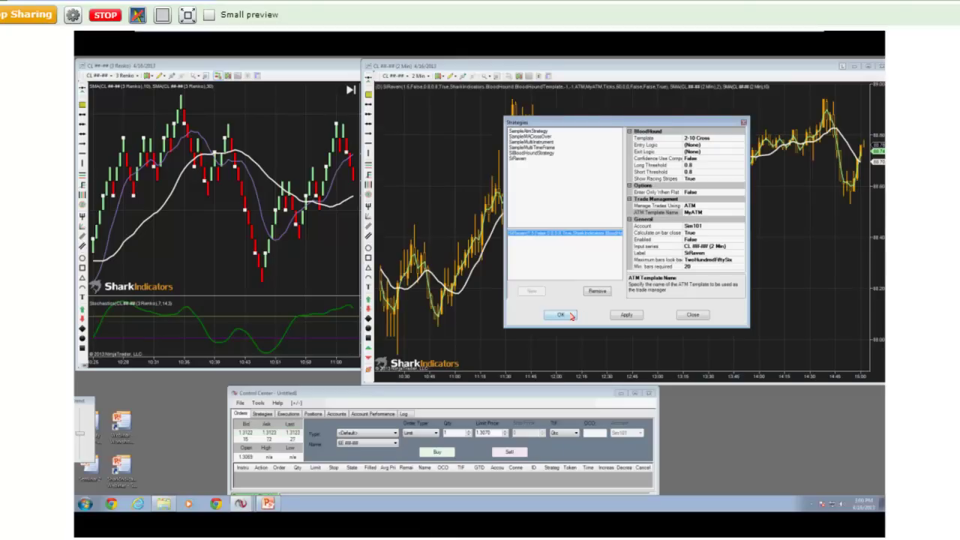
Step: Remove the leftover entries from the Control Center's strategies list and enable the SiRaven strategy on the CL chart
click(271, 415)
click(357, 450)
click(357, 435)
key(Delete)
click(357, 434)
key(Delete)
click(359, 433)
key(Delete)
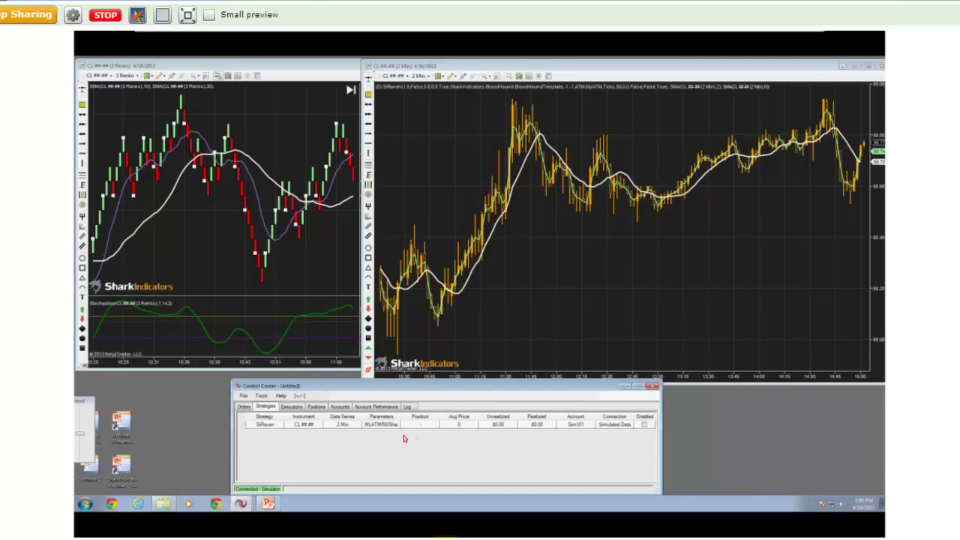
click(643, 425)
key(Delete)
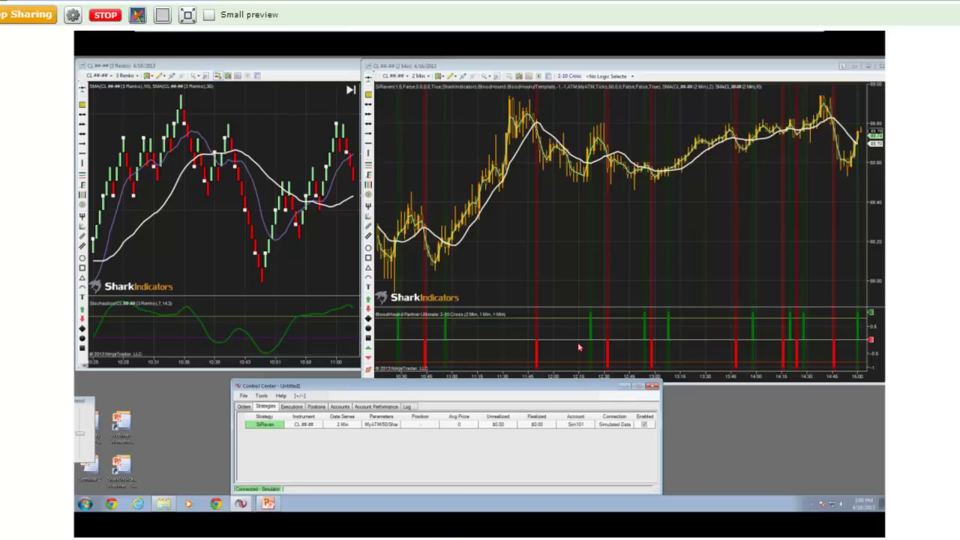
Step: Bring the Trend control fully into view, widen the bar spacing of the CL 2 Min chart, and lower the simulated trend
drag(87, 404, 173, 394)
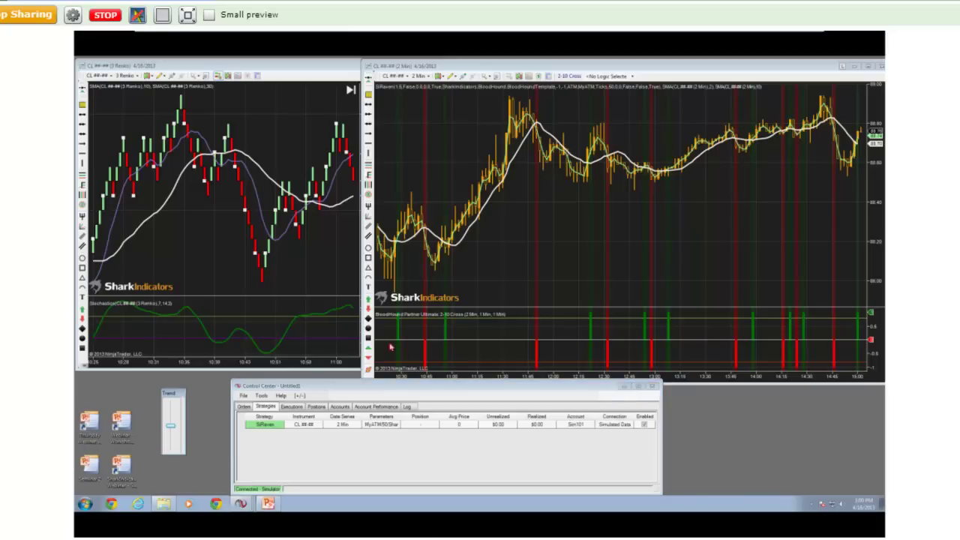
drag(789, 380, 679, 380)
click(171, 443)
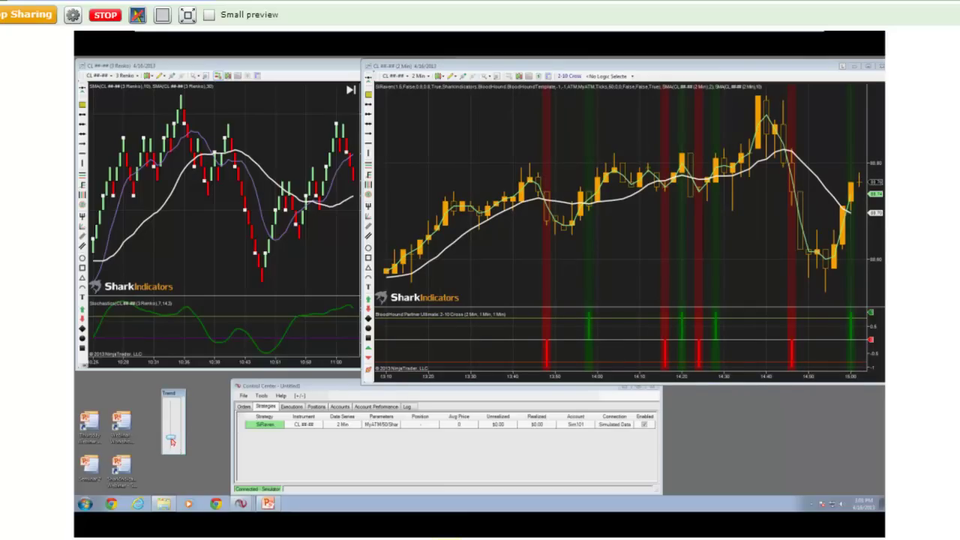
click(467, 153)
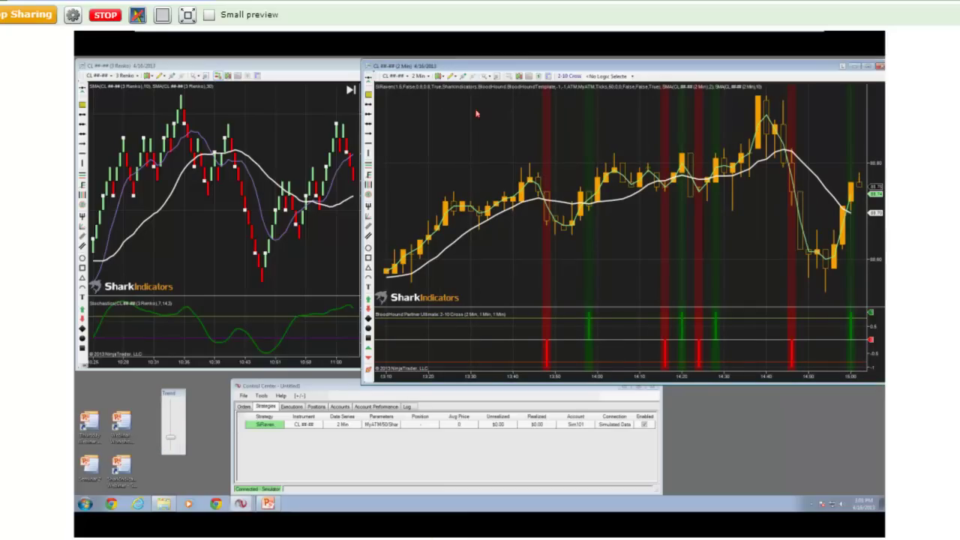
Step: Change the CL 2 Min chart's data series to the Second type with a value of 15
right_click(471, 121)
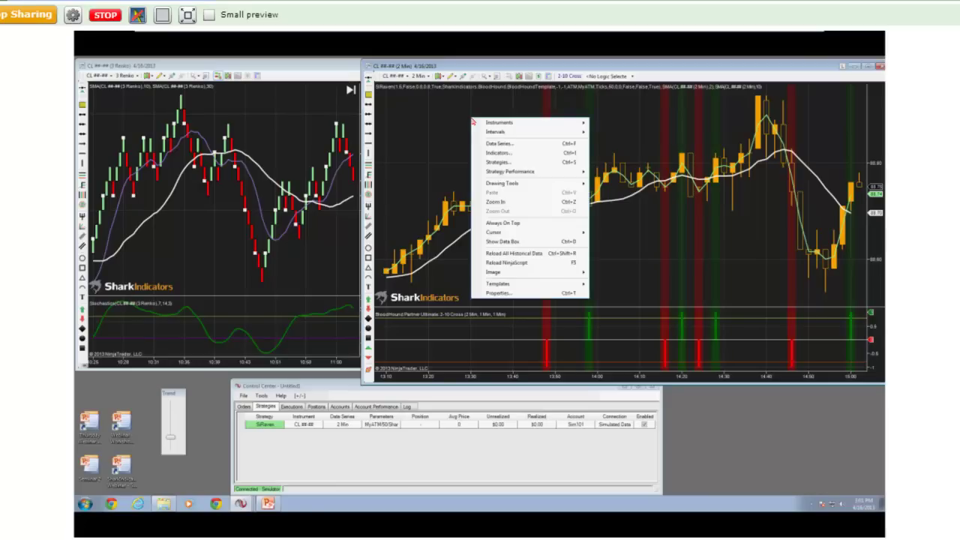
click(507, 144)
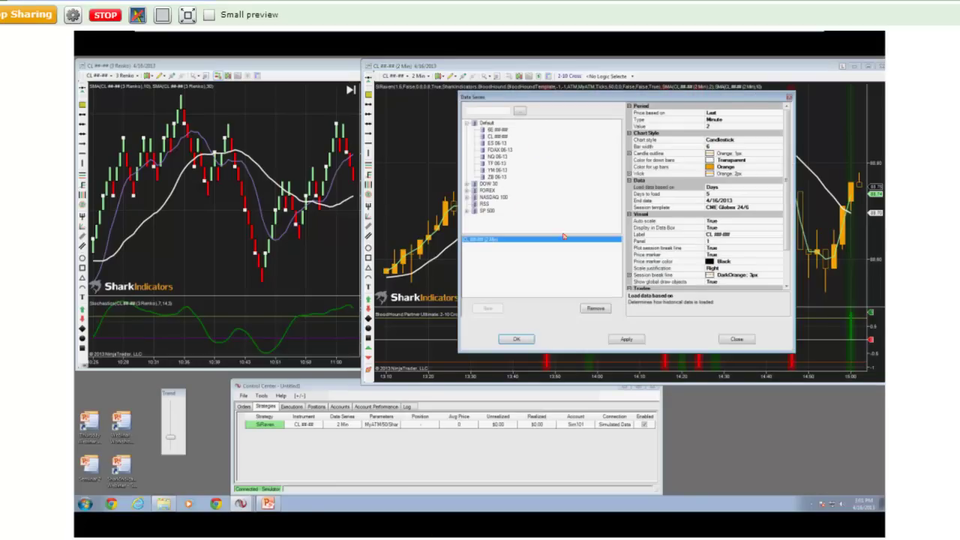
click(763, 124)
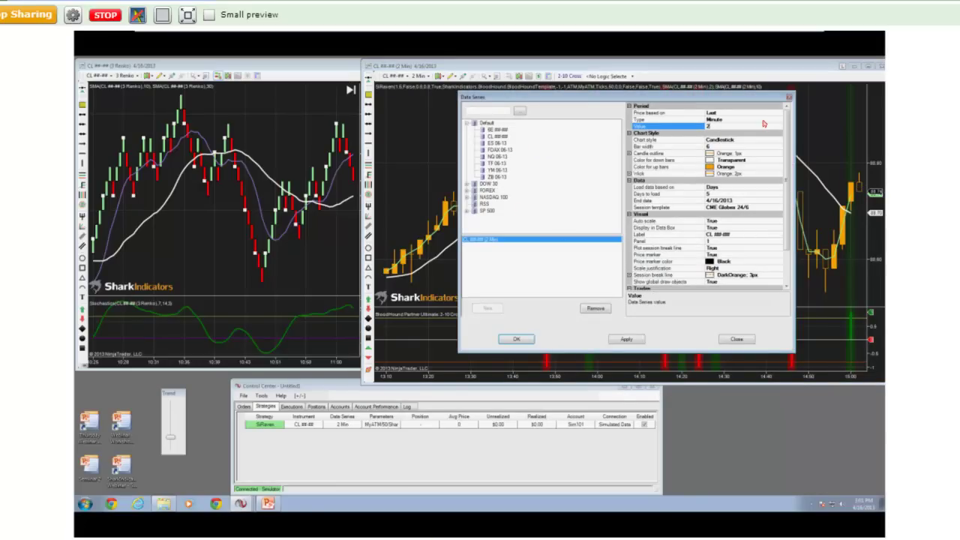
click(763, 120)
click(779, 120)
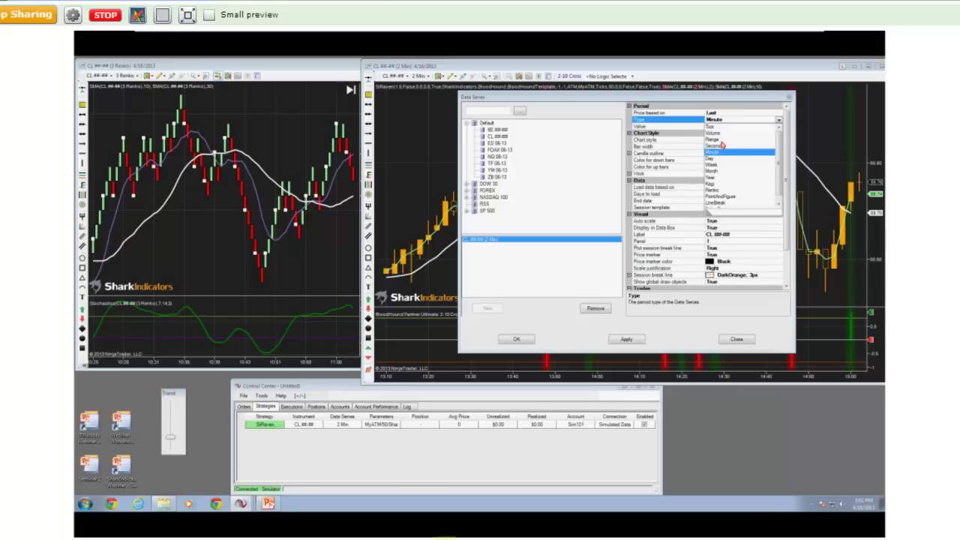
click(724, 147)
click(731, 128)
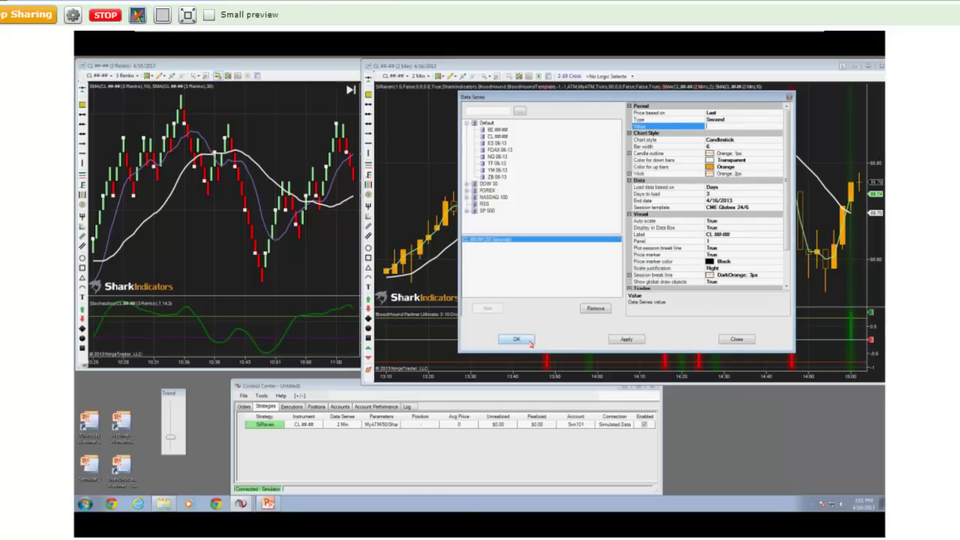
click(516, 339)
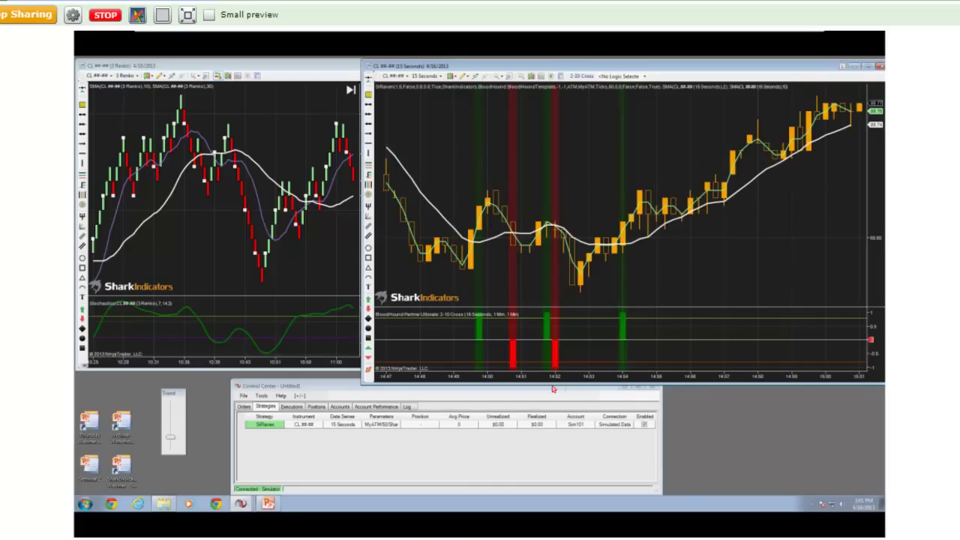
Step: Adjust the simulated trend and resize the 3 Renko and 15 Seconds charts to sit side by side with the Renko order panel exposed
mouse_move(172, 436)
mouse_down()
mouse_move(173, 415)
mouse_move(173, 437)
mouse_up()
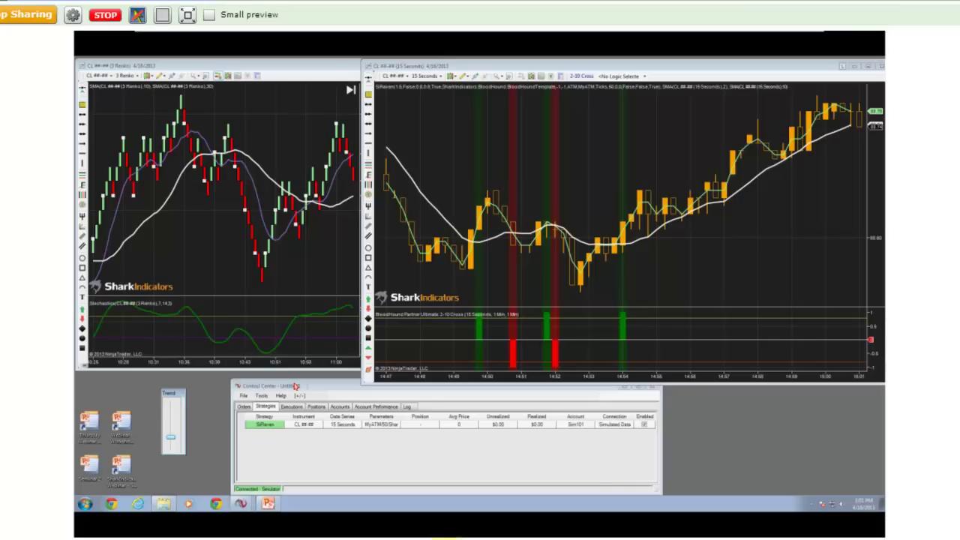
click(308, 163)
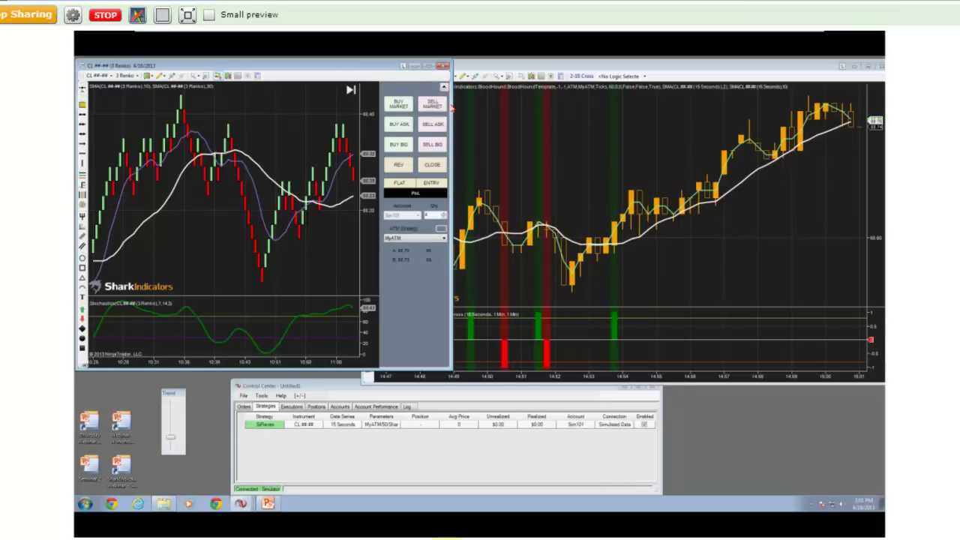
drag(445, 109, 359, 110)
click(260, 91)
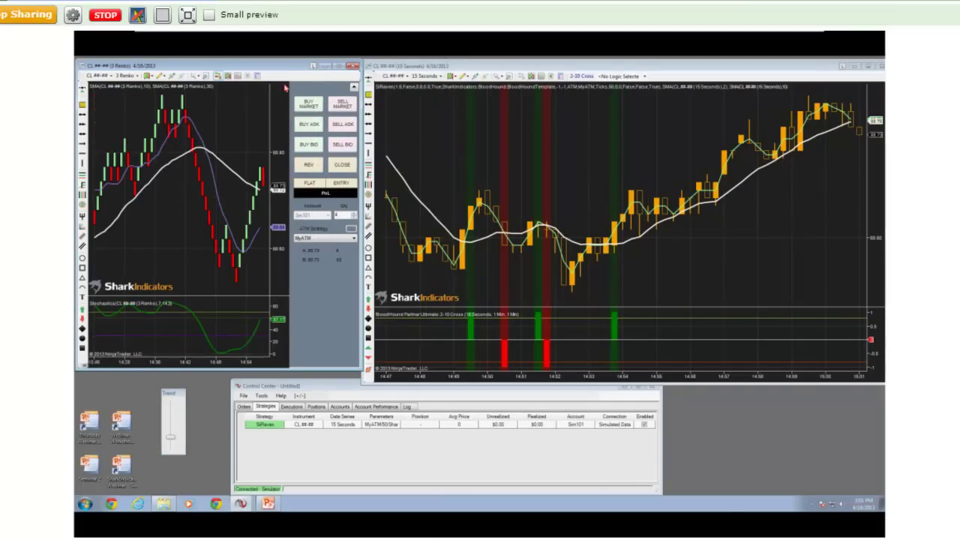
click(391, 134)
drag(362, 149, 442, 149)
drag(362, 133, 439, 134)
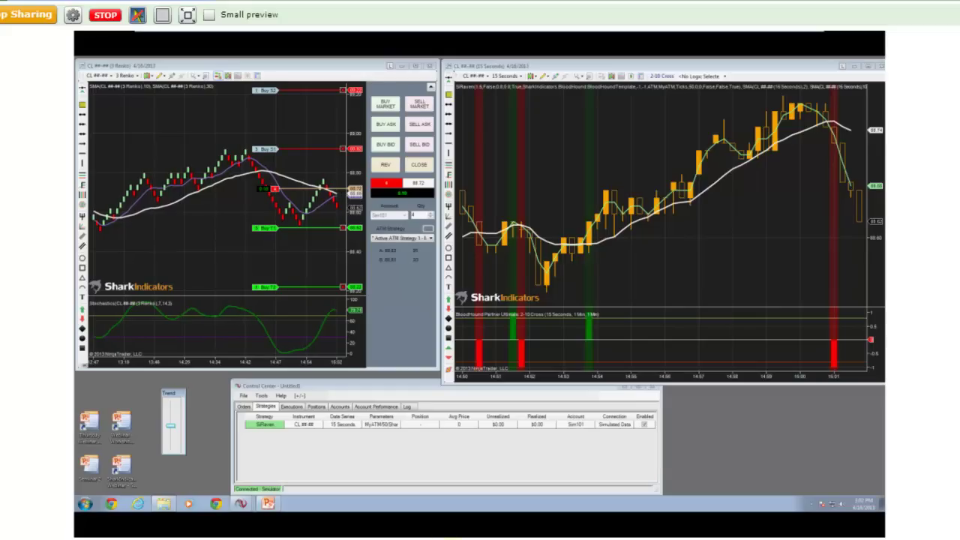
Step: Move both stop-loss orders of the short position closer to the entry price on the 3 Renko chart
drag(264, 149, 264, 174)
drag(264, 90, 264, 147)
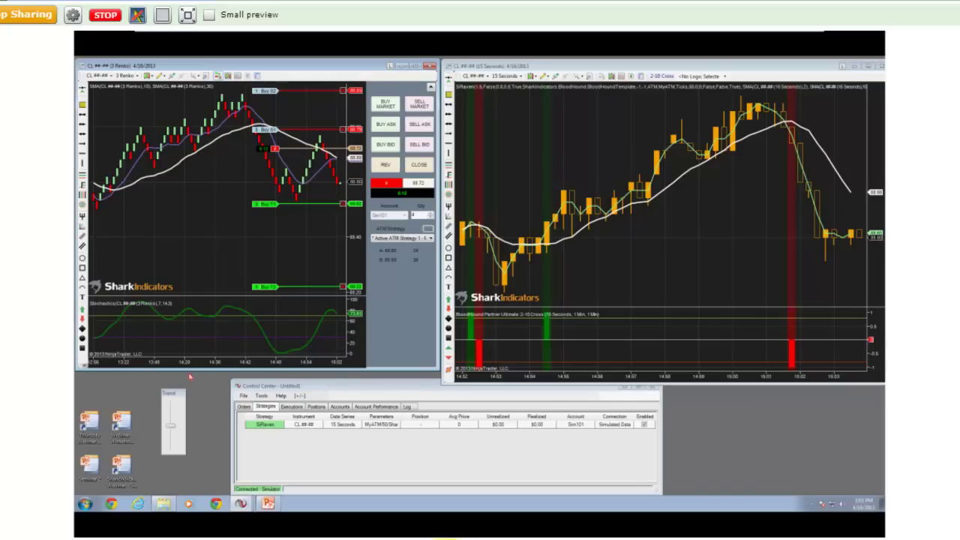
Step: Open the 2-10 Cross template from the 15 Seconds chart and add another chart timeframe to its solvers
click(662, 77)
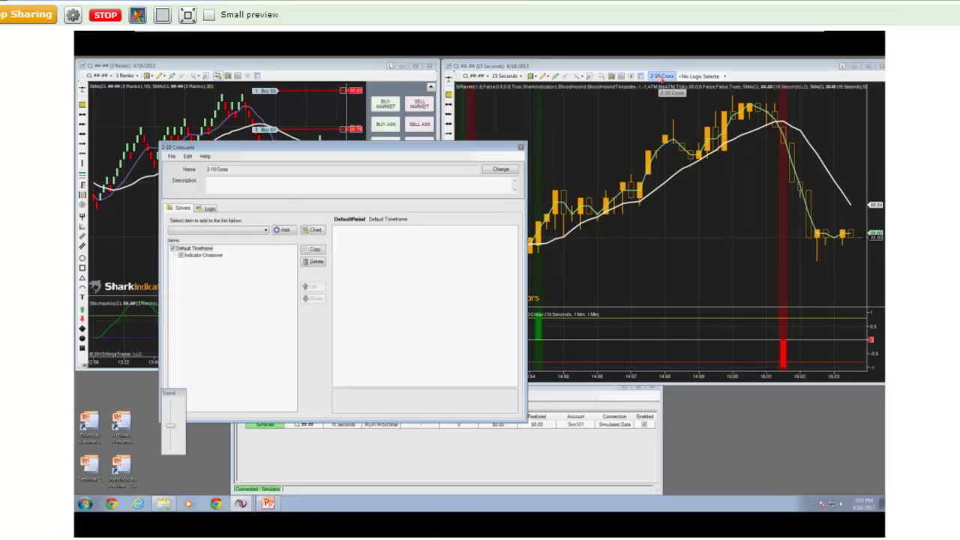
drag(450, 148, 767, 222)
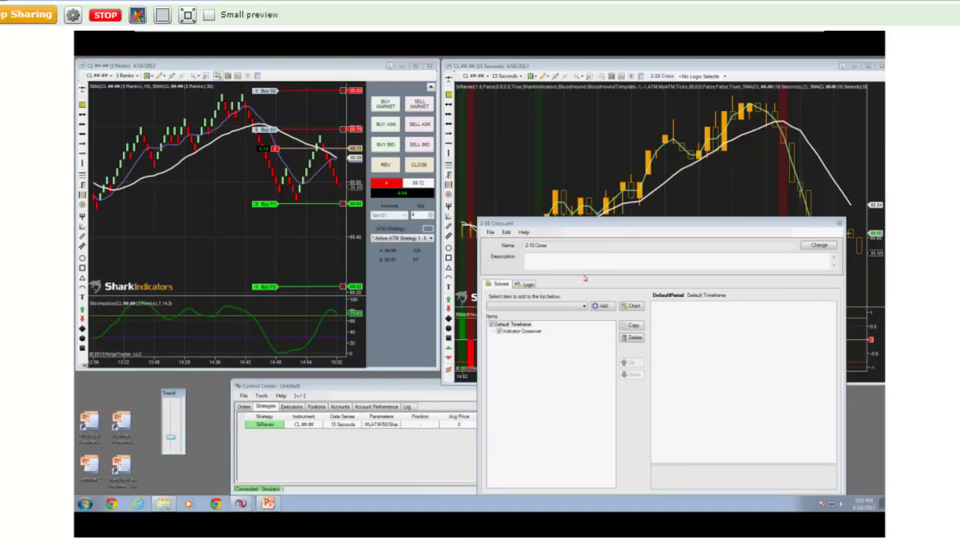
drag(619, 230, 580, 184)
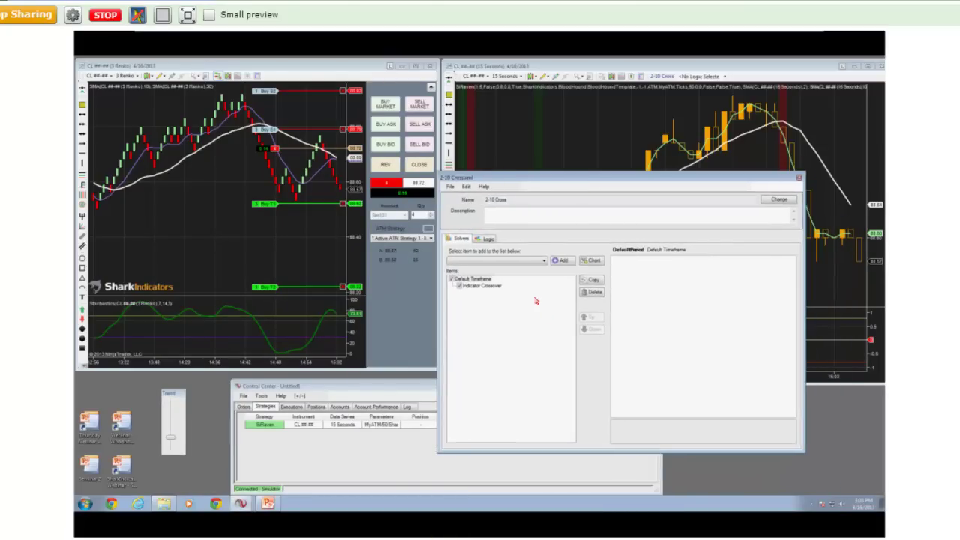
click(472, 279)
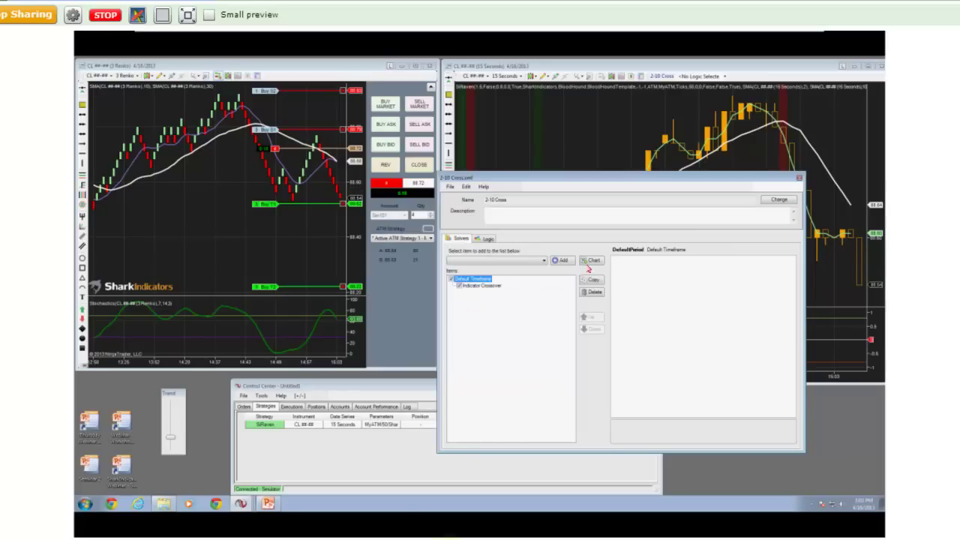
click(592, 261)
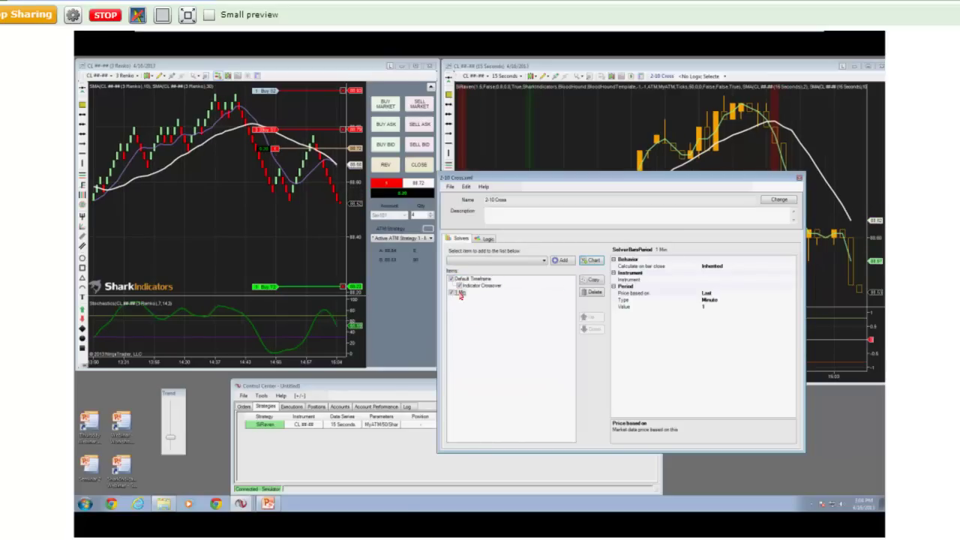
Step: Reposition the template editor clear of the charts and set the added timeframe's period to 15 minutes
mouse_move(600, 186)
mouse_down()
mouse_move(589, 271)
mouse_move(583, 266)
mouse_move(610, 192)
mouse_up()
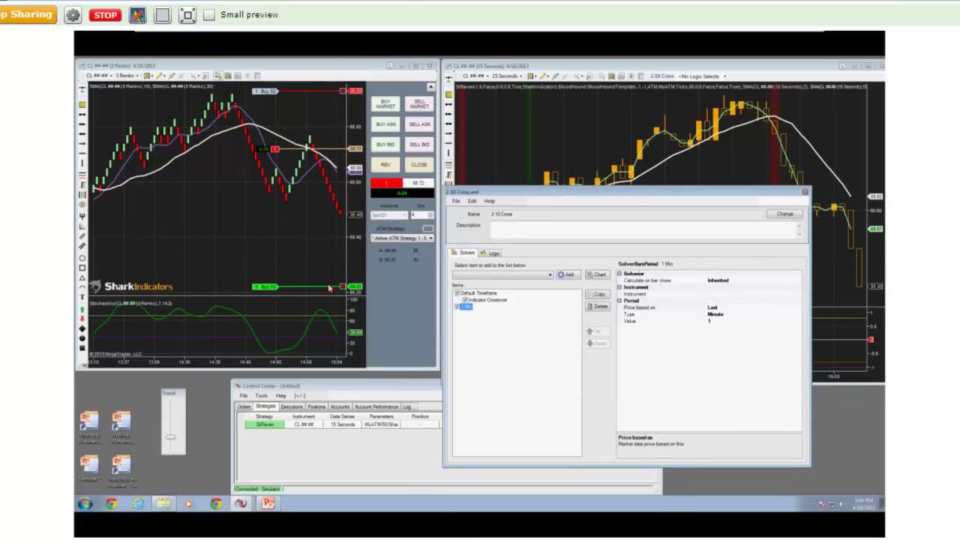
drag(564, 186, 419, 197)
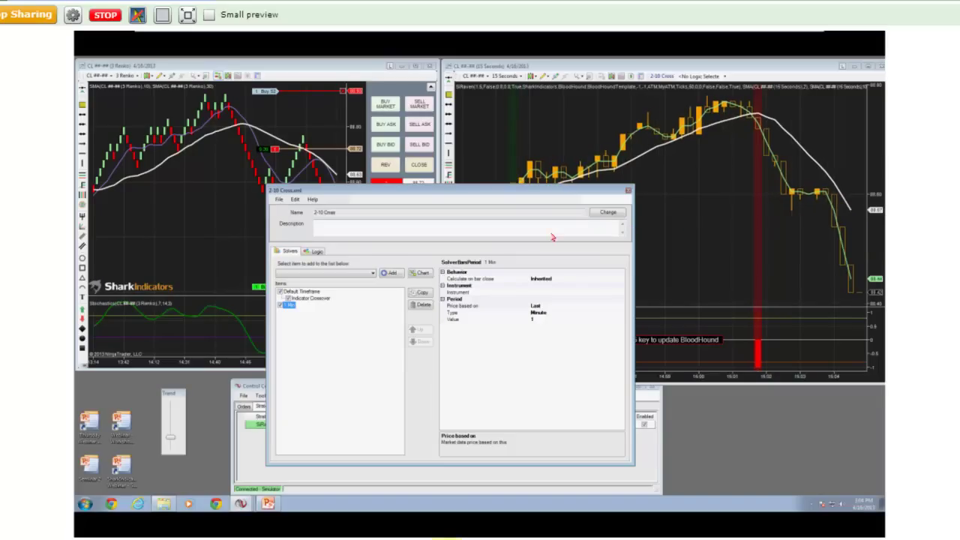
drag(493, 194, 503, 178)
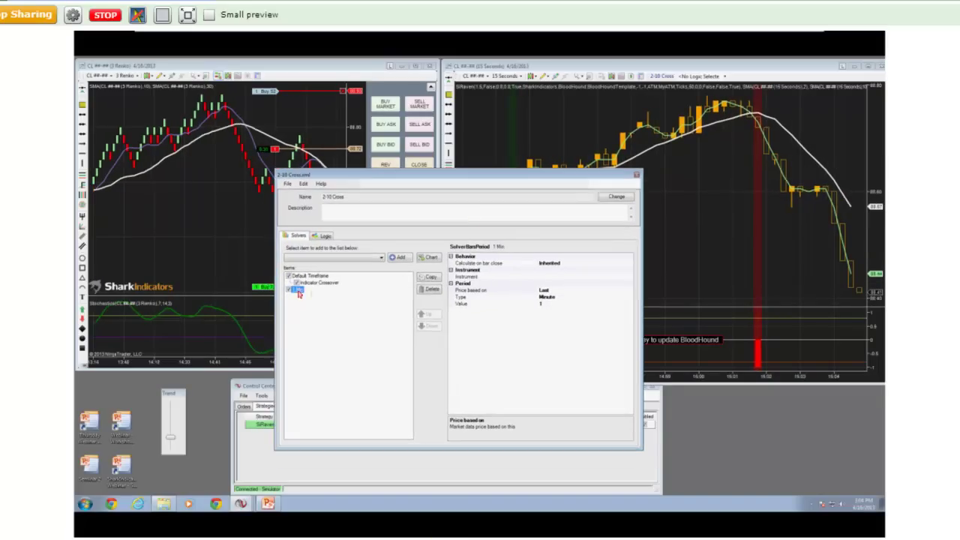
click(551, 311)
click(554, 304)
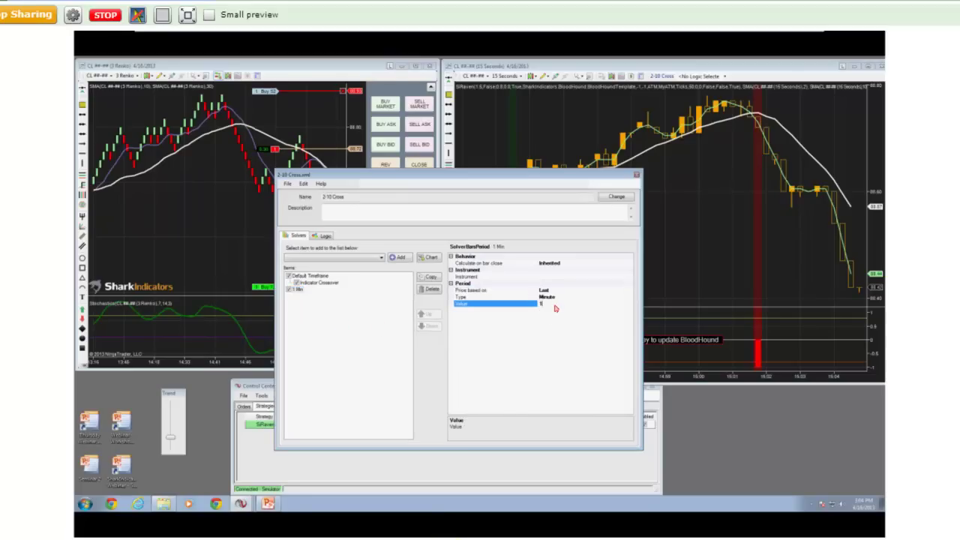
text(5)
key(Up)
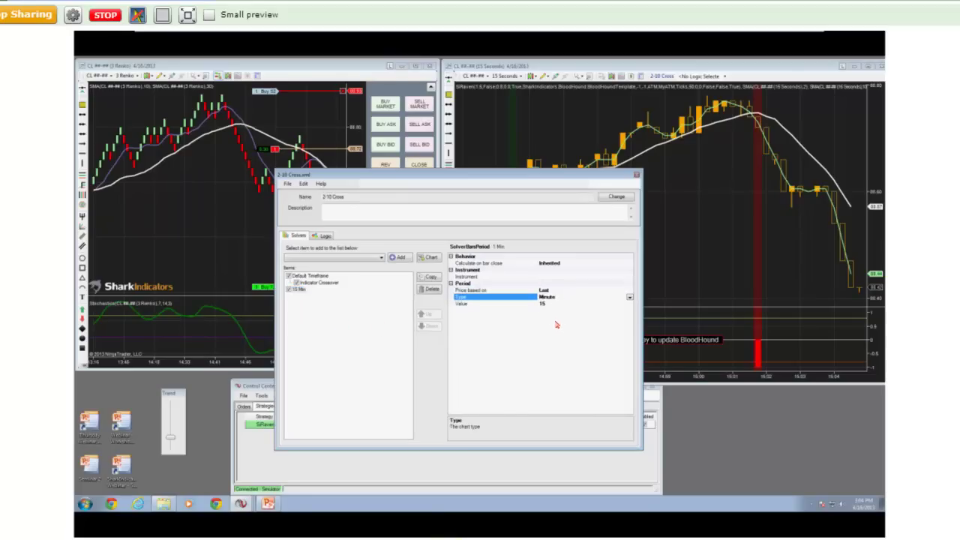
Step: Examine the solver types available to add under the 15-minute timeframe
click(298, 292)
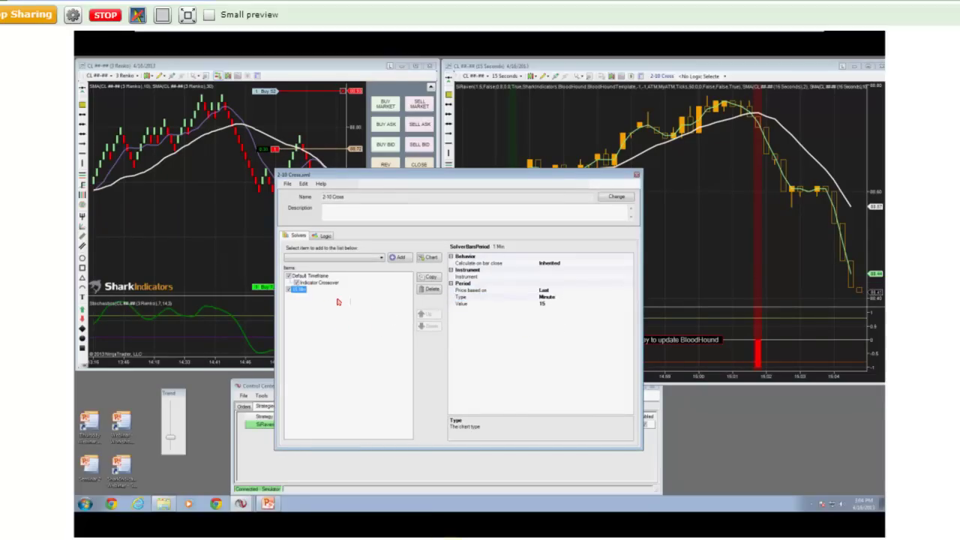
click(346, 258)
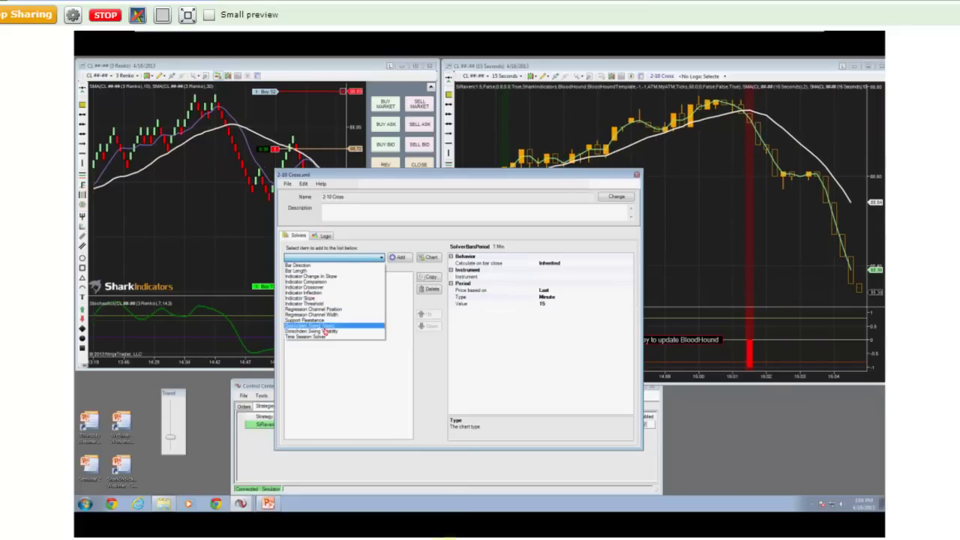
key(Escape)
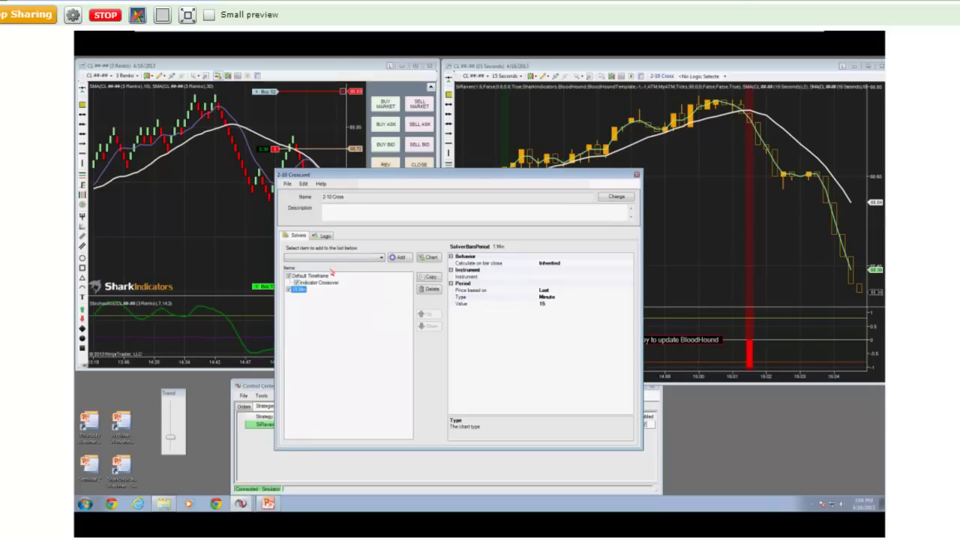
click(336, 258)
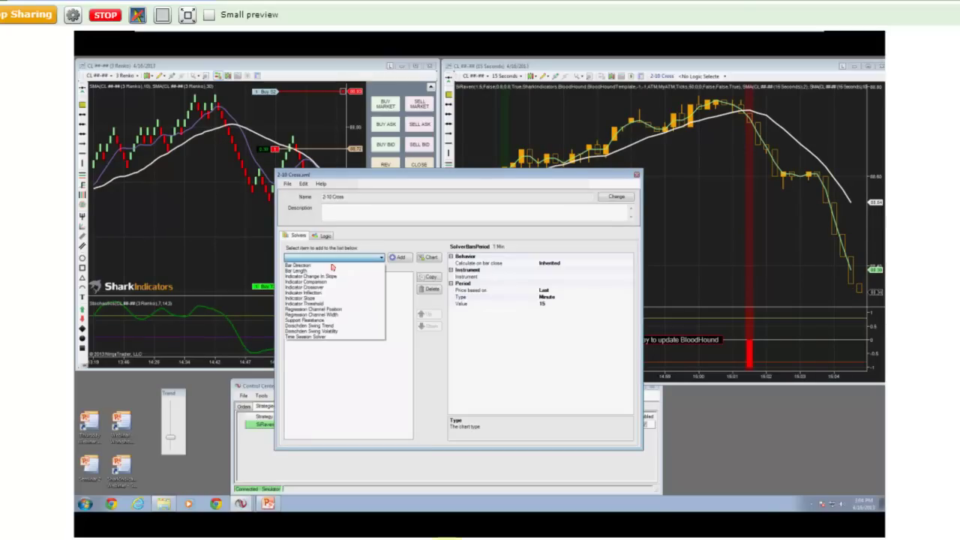
click(412, 348)
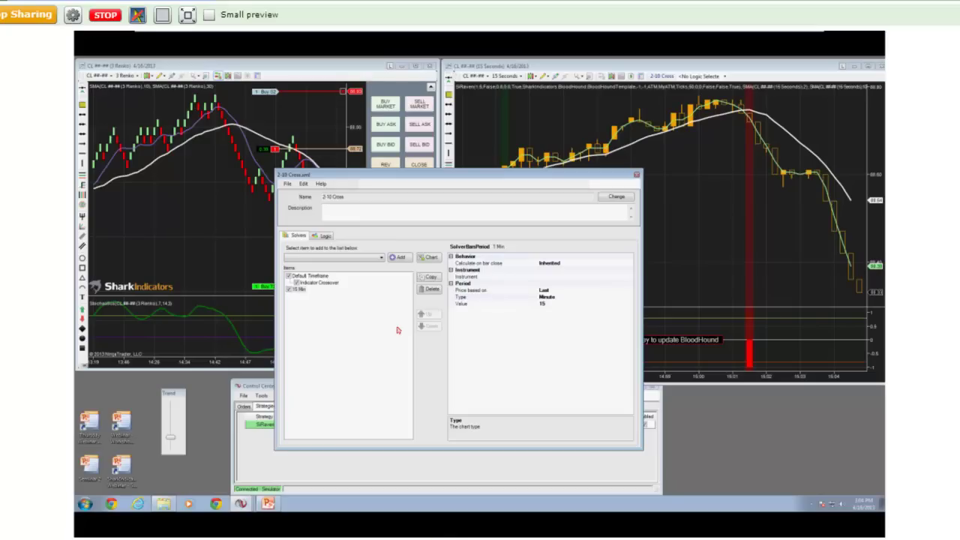
Step: Move the 2-10 Cross template editor over the 3 Renko chart so the 15 Seconds chart is uncovered
drag(493, 180, 294, 107)
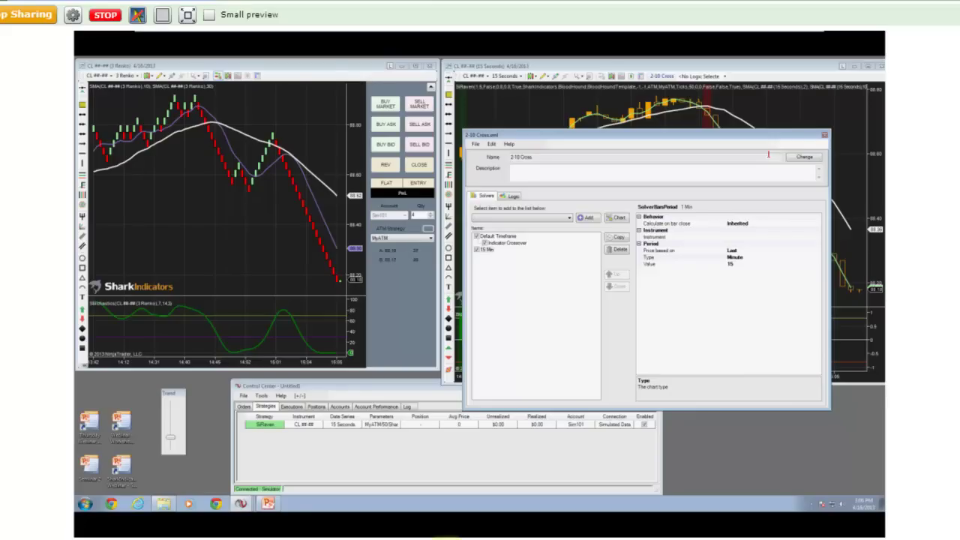
drag(711, 133, 276, 98)
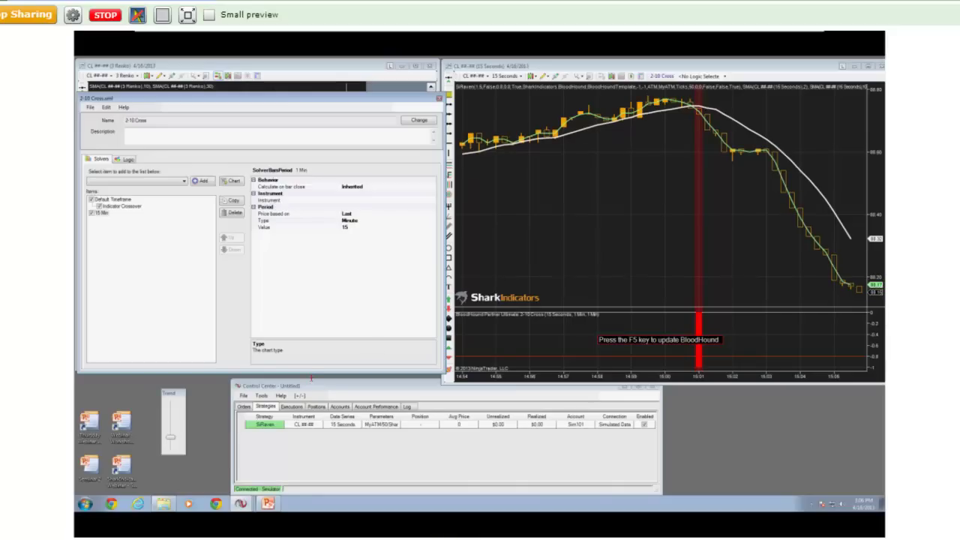
click(89, 466)
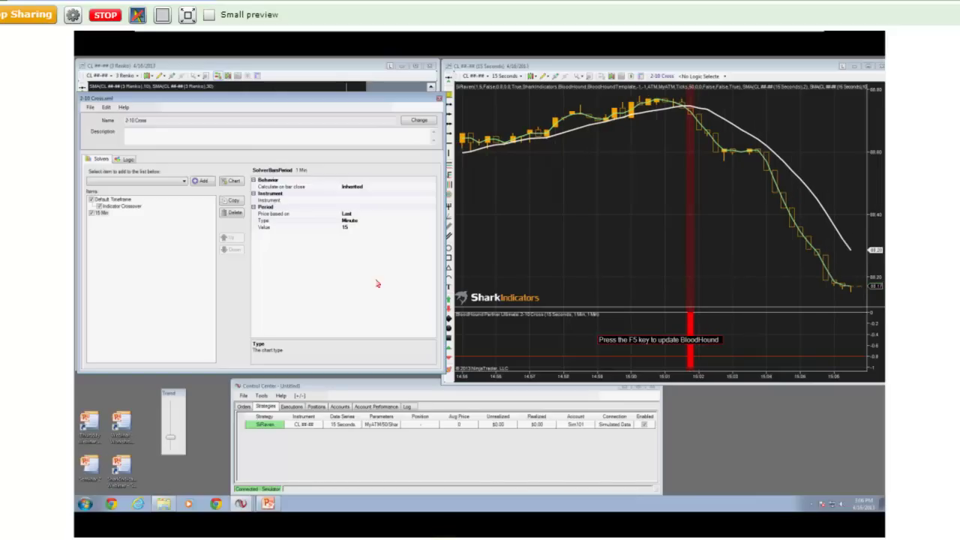
Step: Request a NinjaScript reload on the 15 Seconds chart, decline restarting the strategies, and disable the SiRaven strategy
click(584, 209)
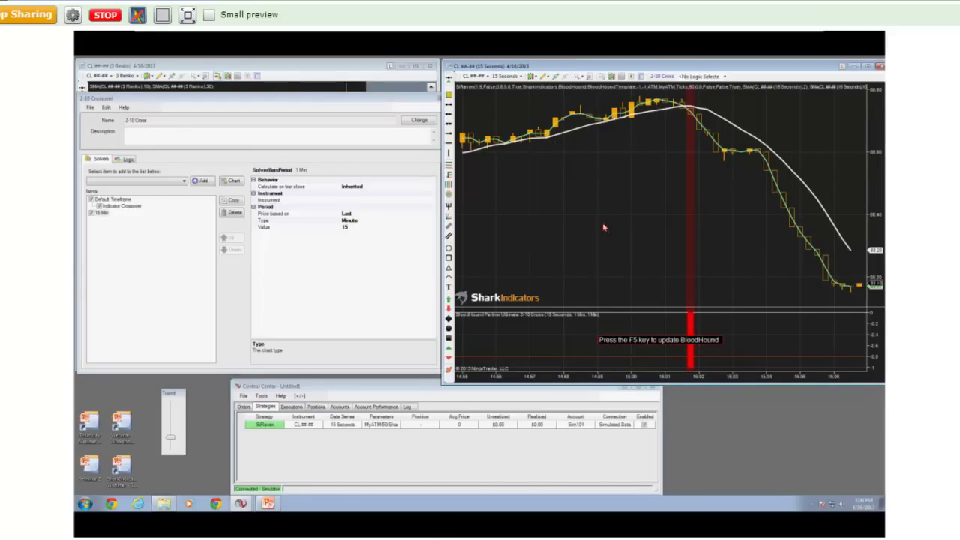
key(F5)
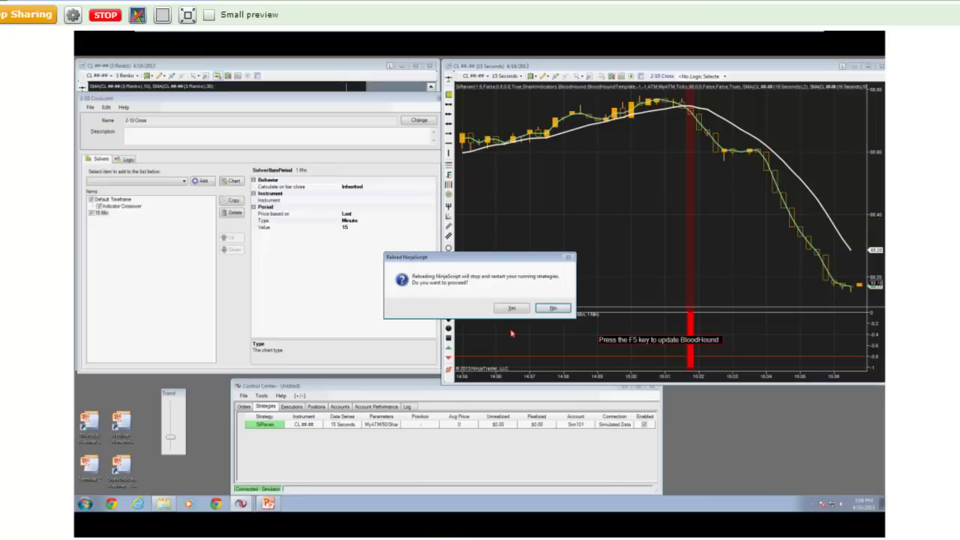
click(552, 309)
click(644, 425)
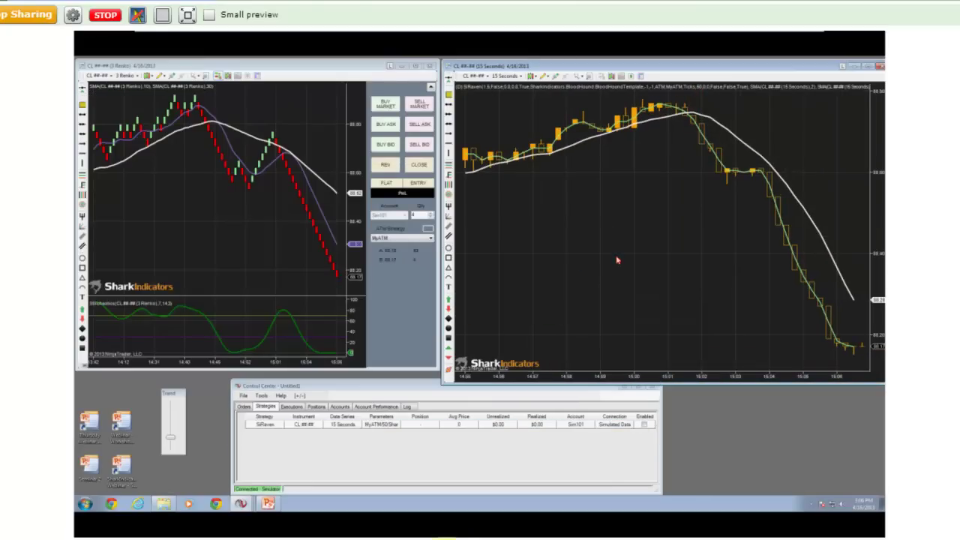
Step: Add the SiBloodHound indicator with an unnamed template to the 15 Seconds chart and open its blank template editor
right_click(589, 215)
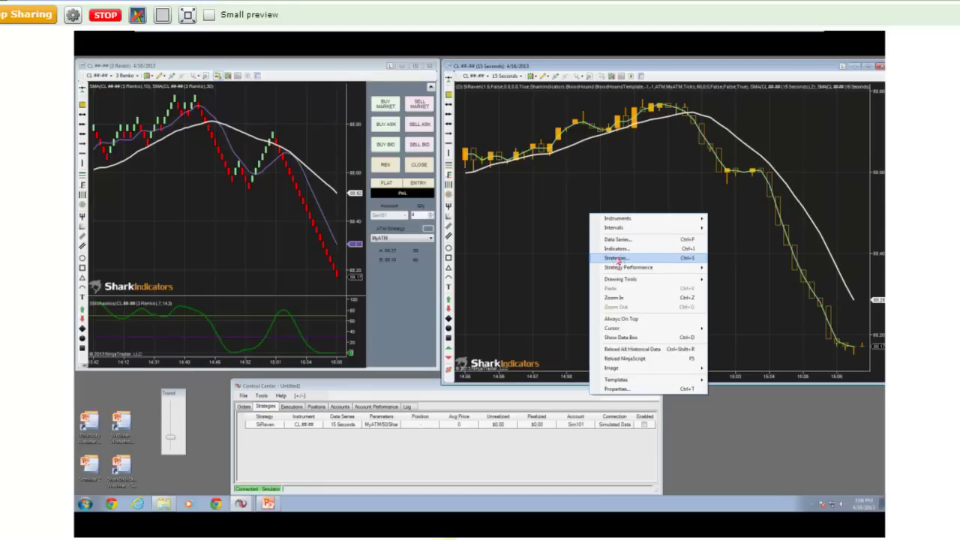
click(592, 249)
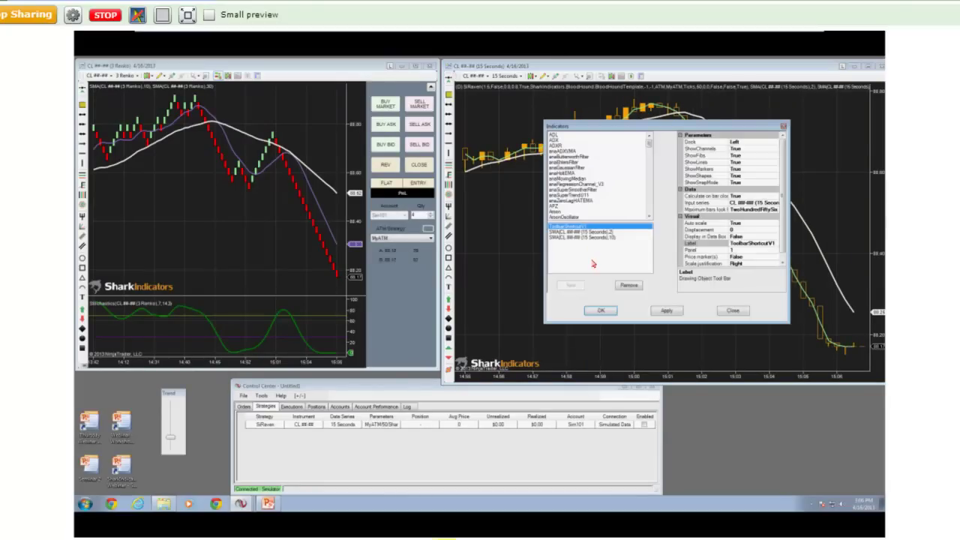
click(592, 206)
key(s)
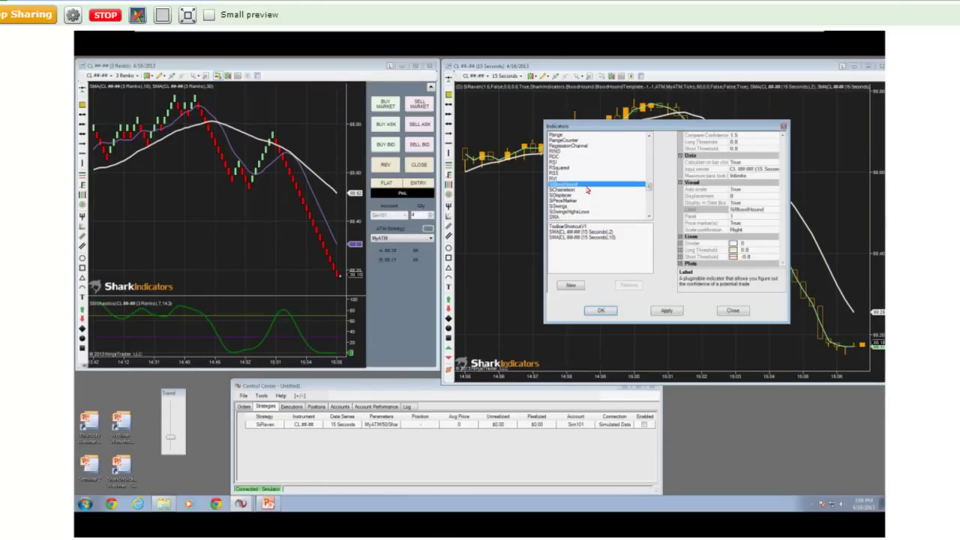
double_click(587, 185)
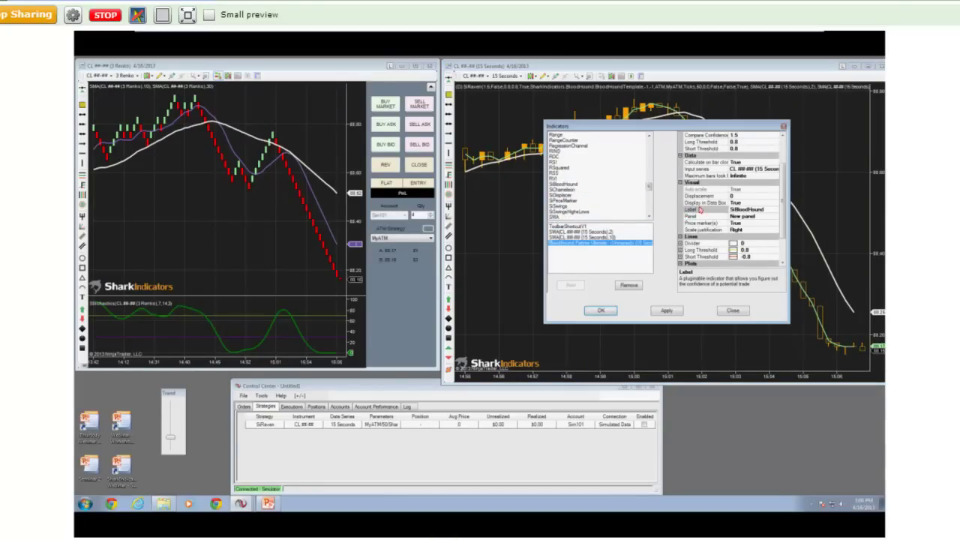
scroll(785, 155, up, 2)
click(774, 142)
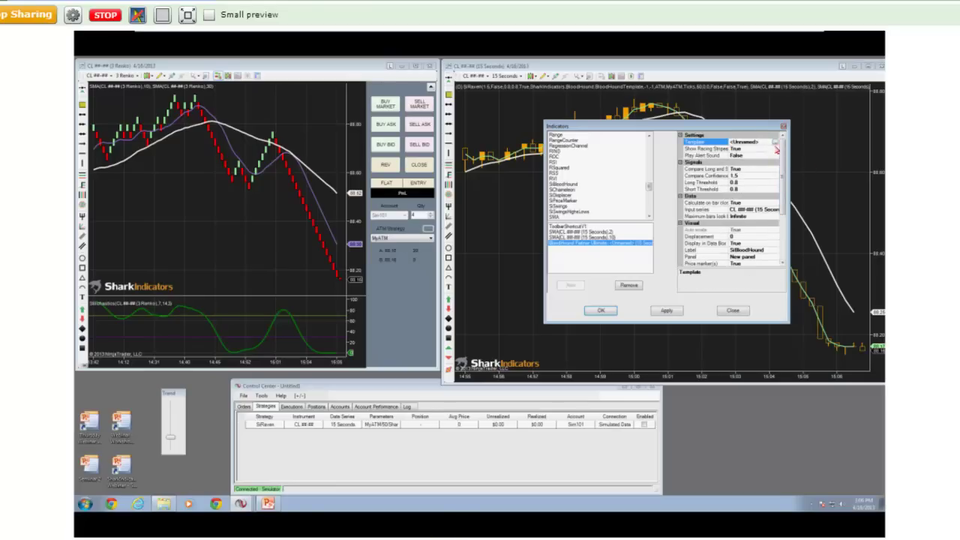
click(600, 311)
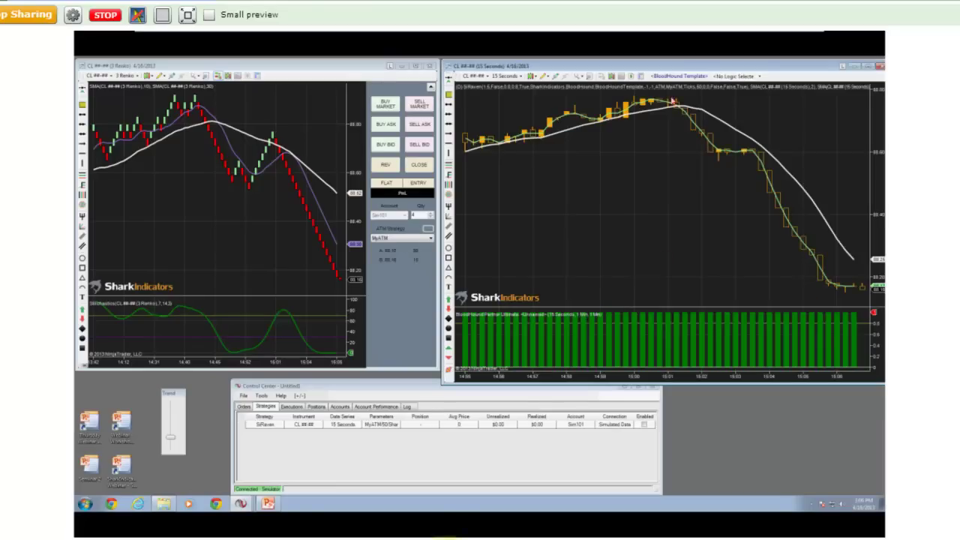
click(682, 72)
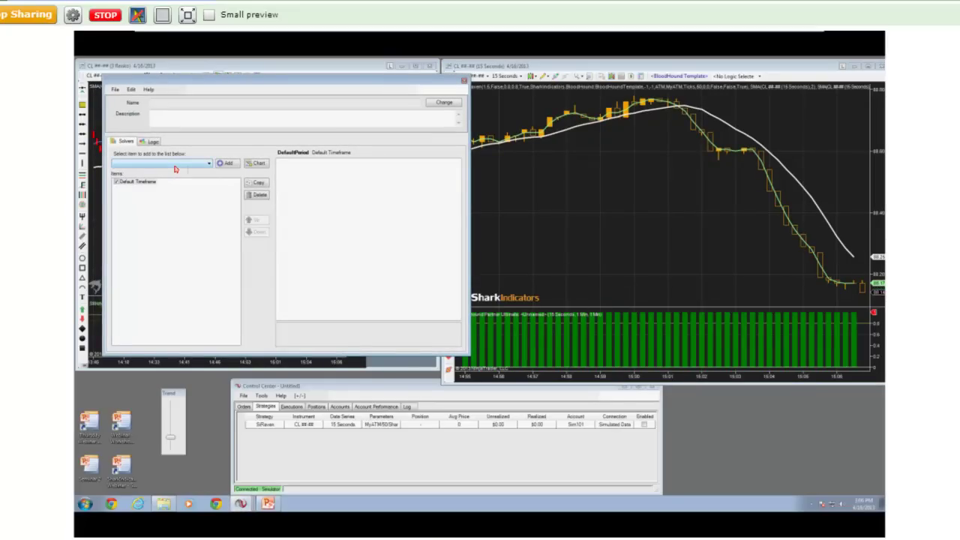
Step: Add the RSI indicator to the 15 Seconds chart
click(587, 253)
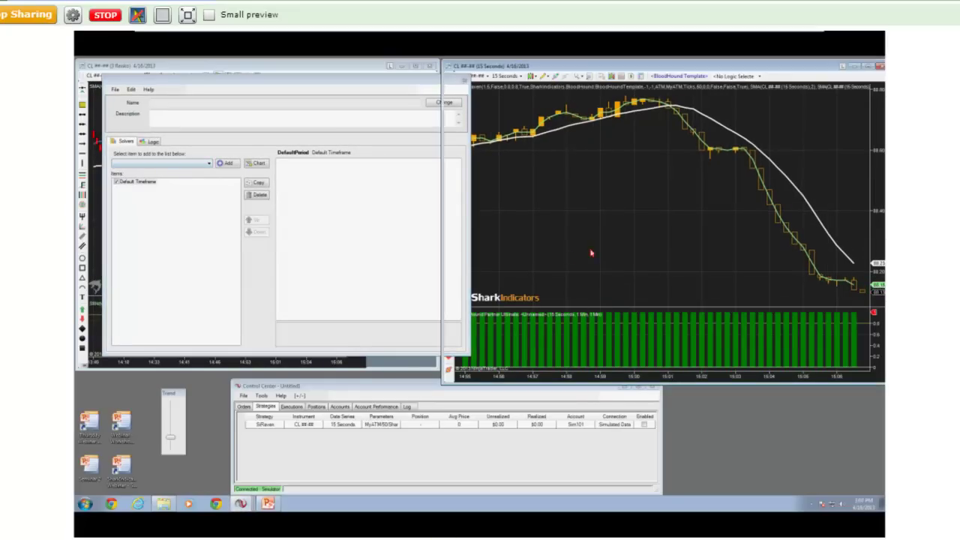
right_click(583, 227)
click(610, 261)
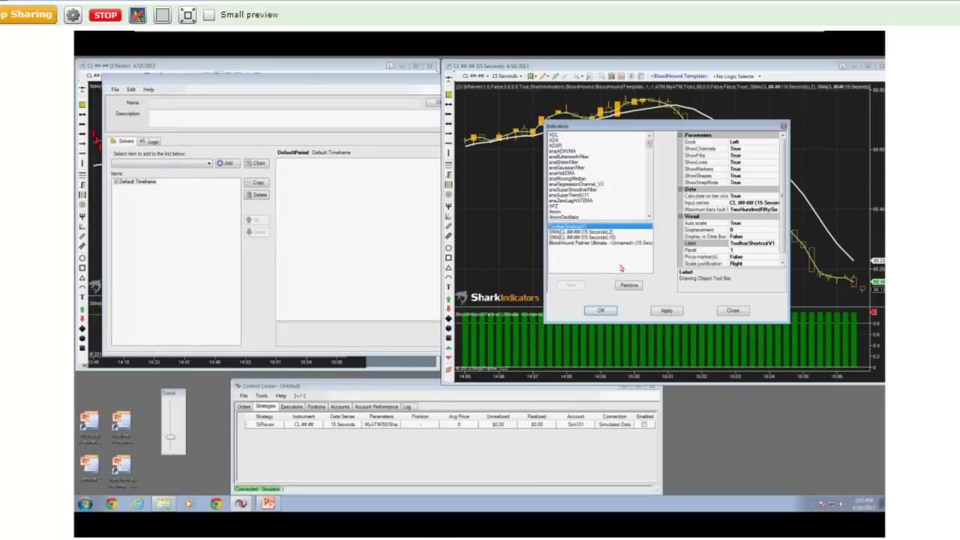
scroll(596, 210, down, 2)
double_click(568, 212)
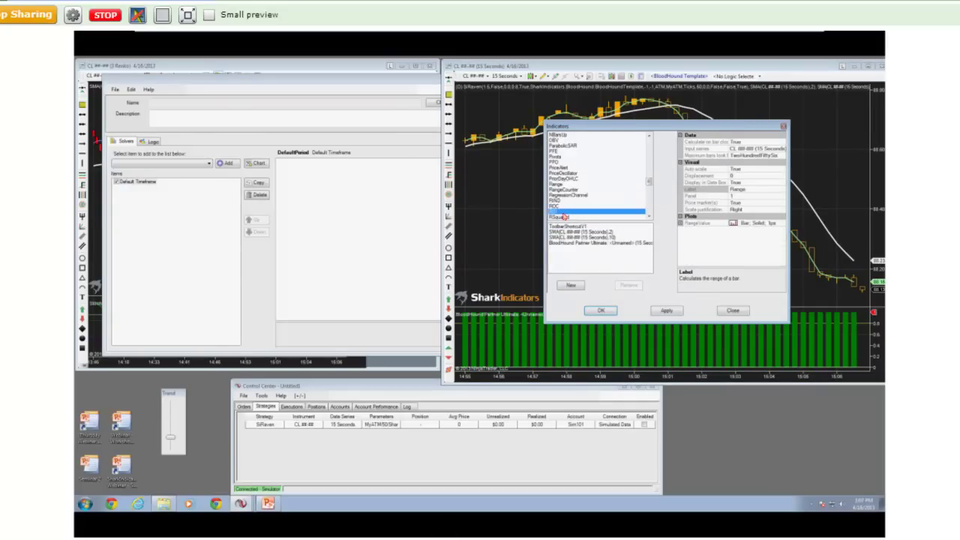
click(614, 308)
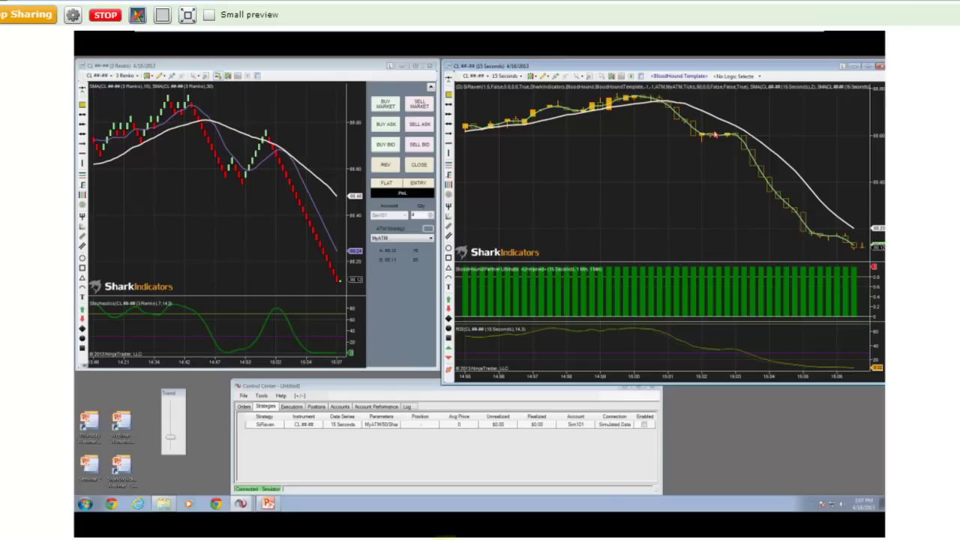
Step: Add the Stochastics indicator with its default settings to the 15 Seconds chart
right_click(637, 204)
click(563, 215)
right_click(629, 201)
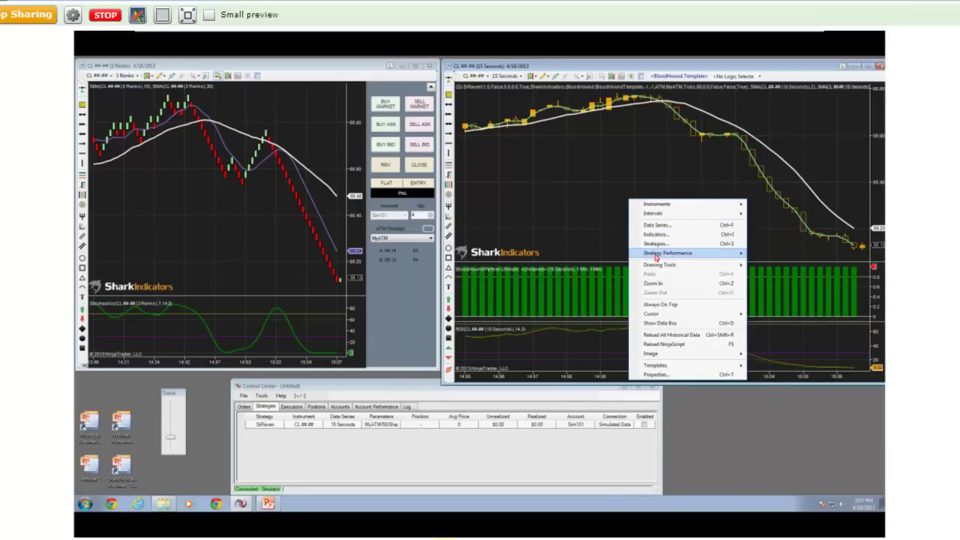
click(656, 236)
scroll(590, 202, down, 3)
scroll(590, 210, down, 2)
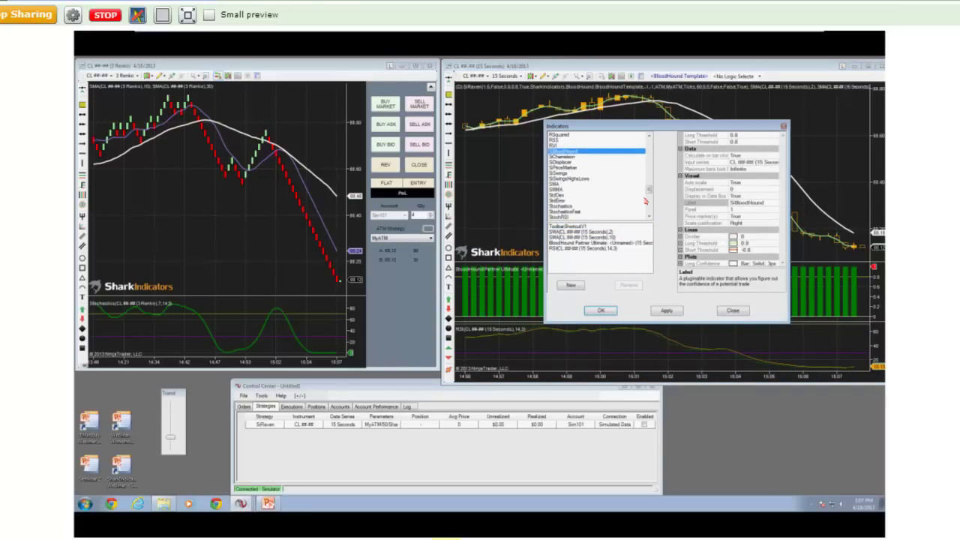
double_click(567, 209)
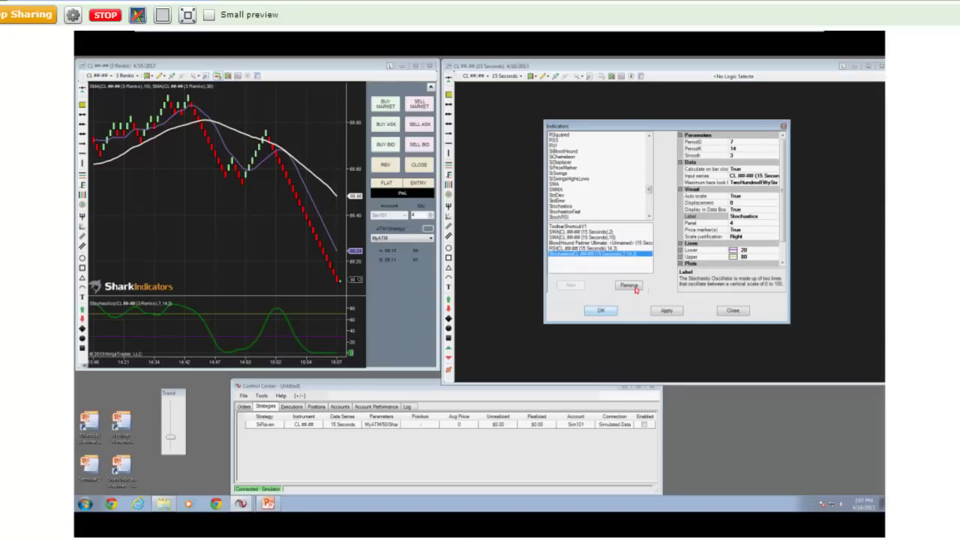
key(Return)
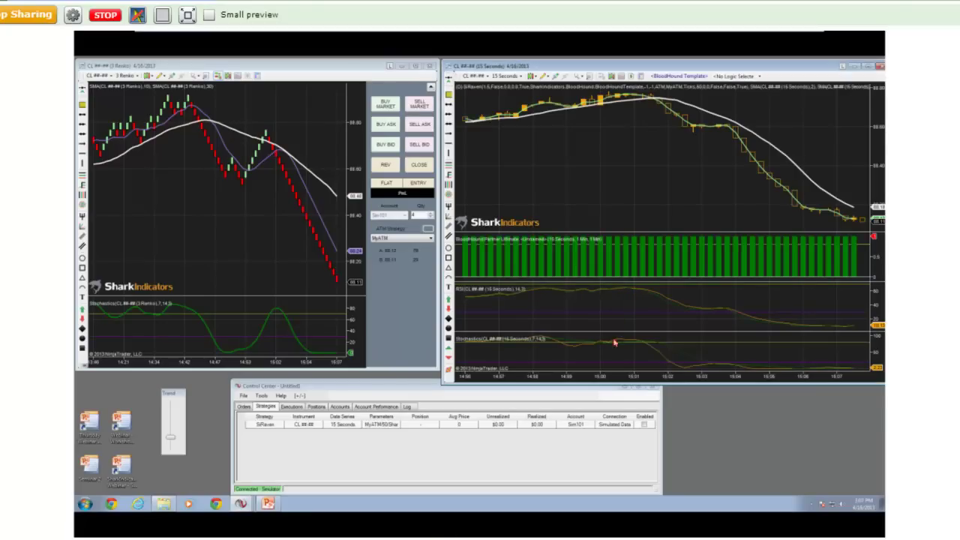
right_click(660, 345)
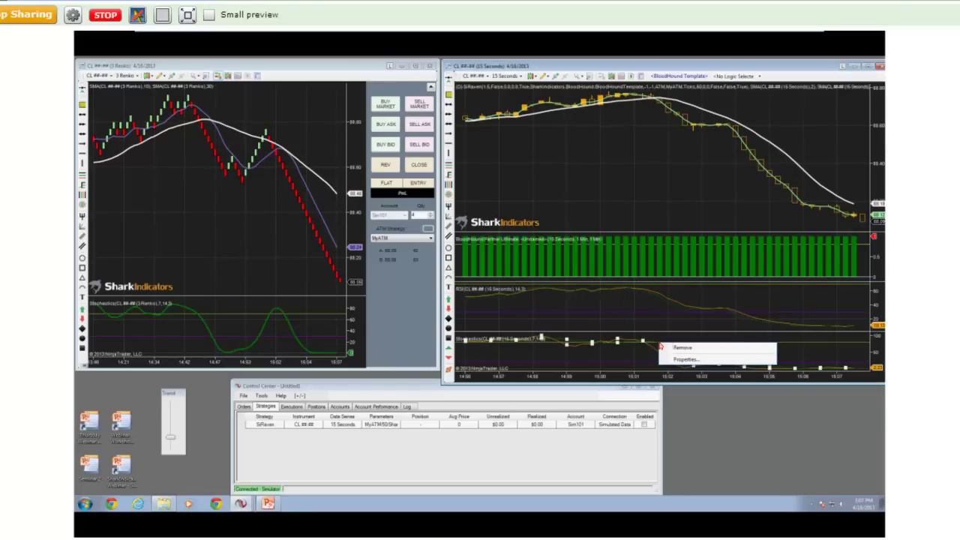
click(661, 341)
right_click(705, 347)
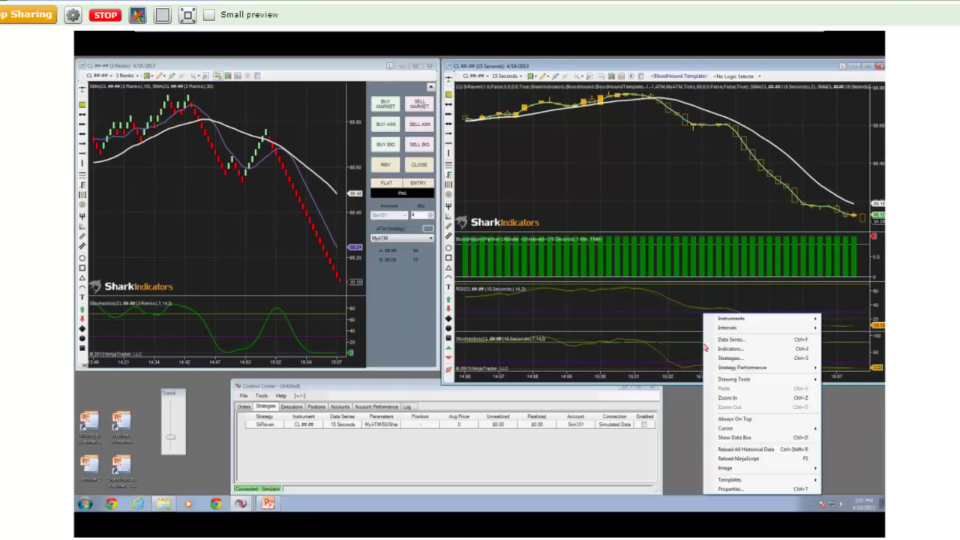
click(729, 488)
key(Escape)
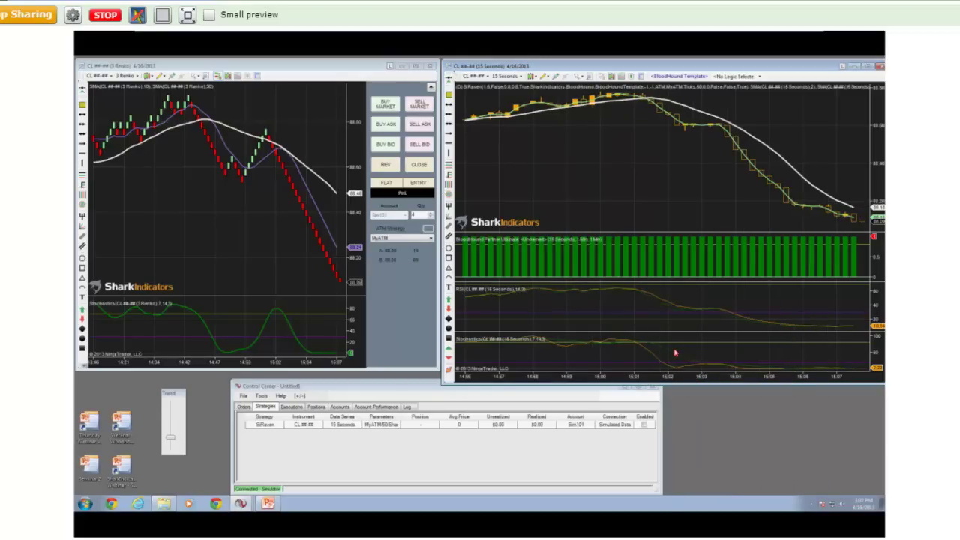
Step: Set the width of the Stochastics D plot to 4 on the 15 Seconds chart
right_click(675, 355)
click(693, 352)
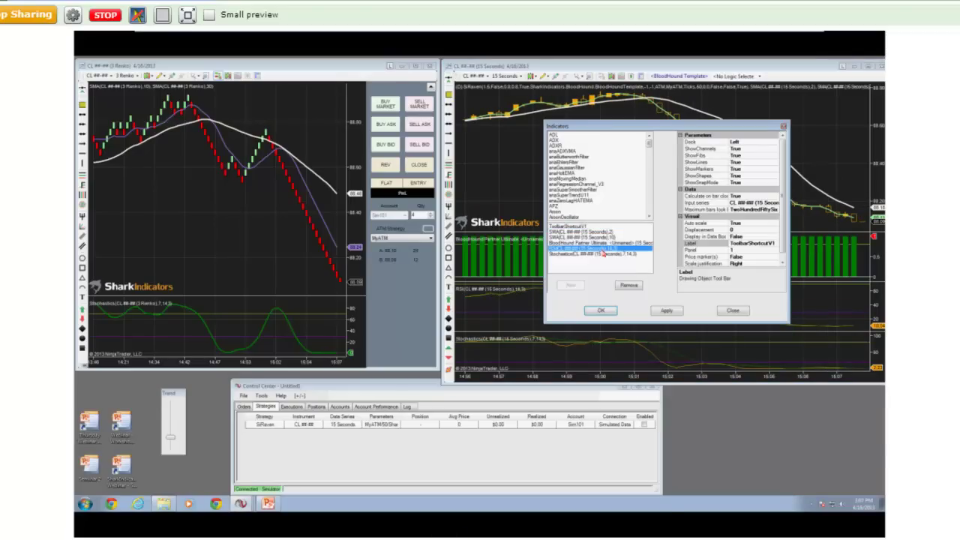
click(636, 254)
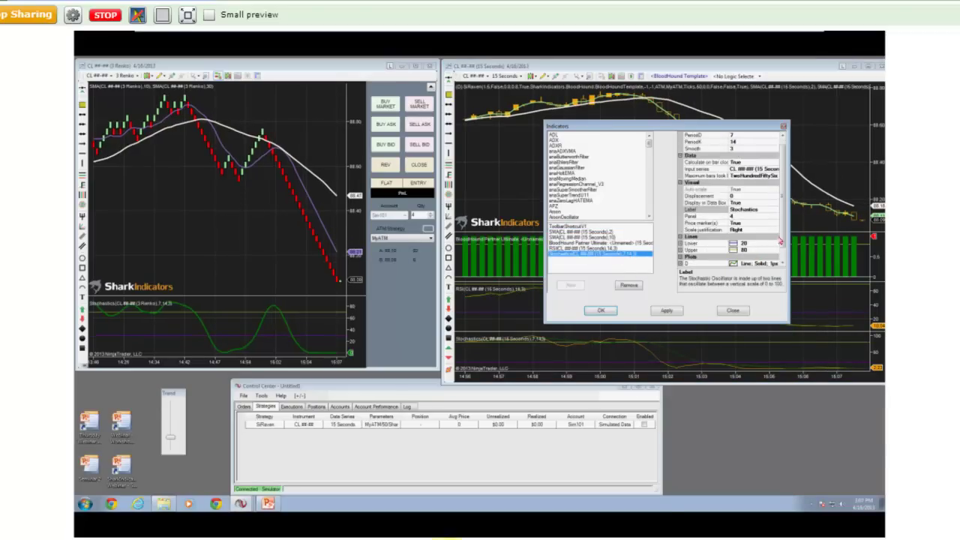
click(681, 256)
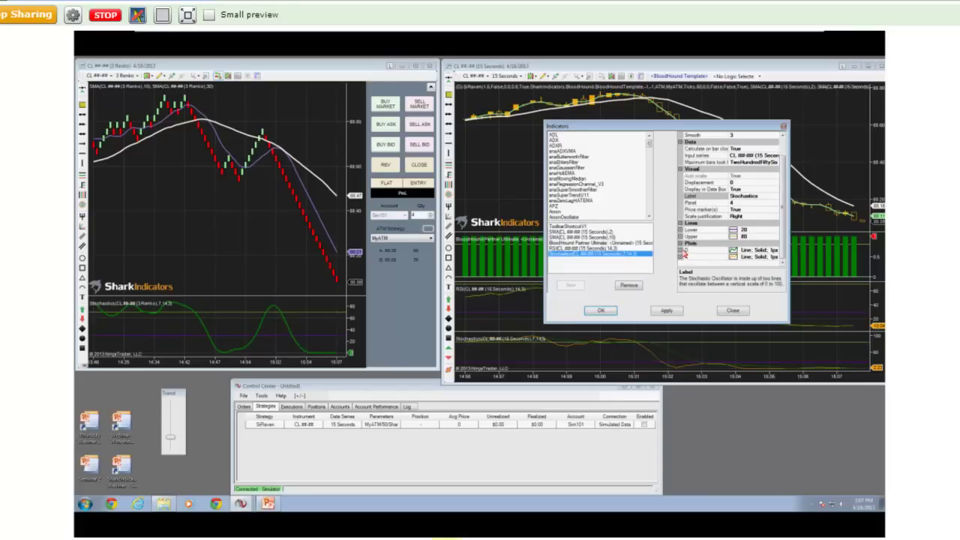
click(683, 249)
click(697, 250)
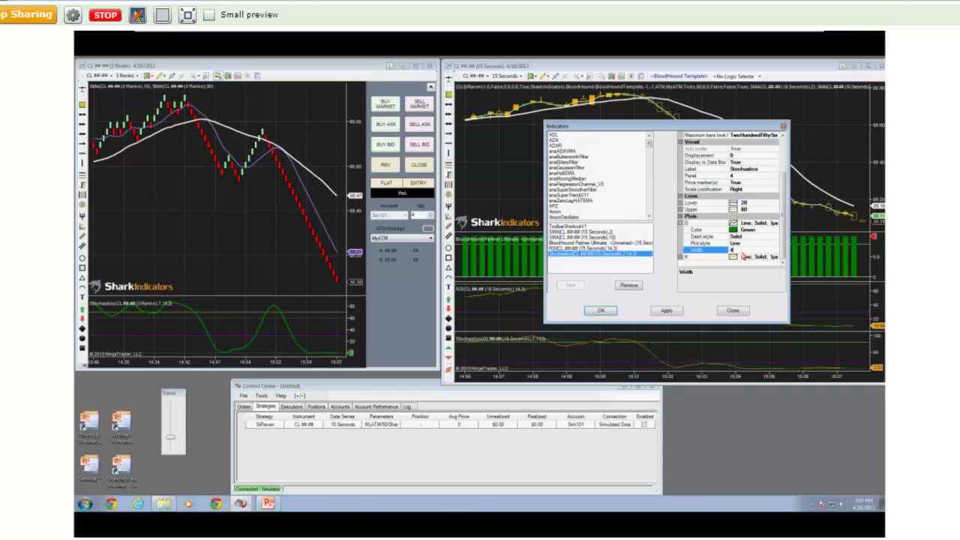
click(676, 311)
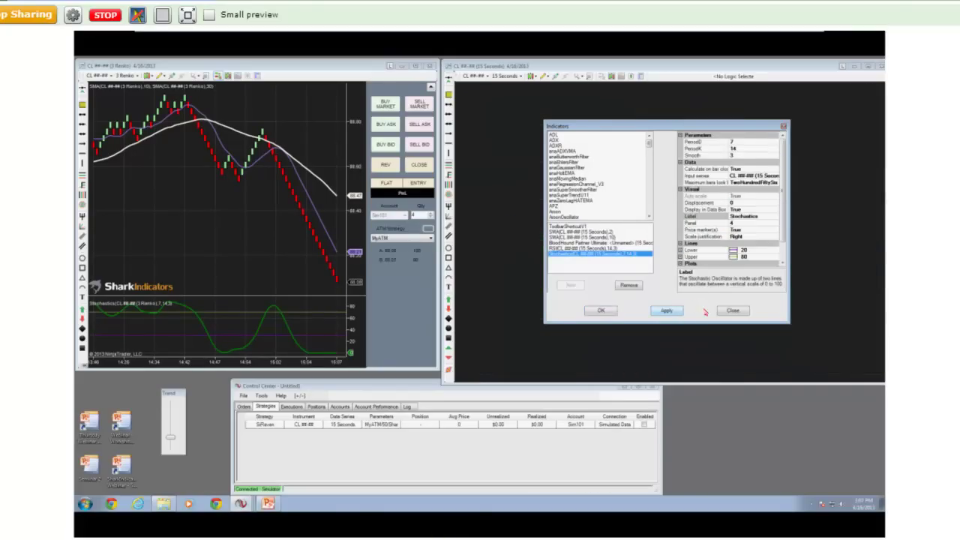
click(607, 314)
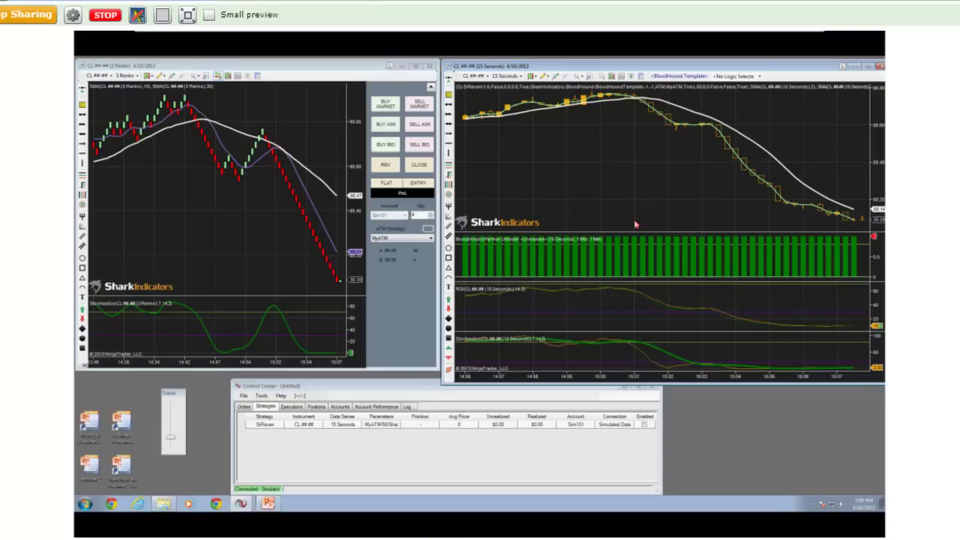
Step: Add an Indicator Change In Slope solver to the unnamed BloodHound template on the 15 Seconds chart
scroll(634, 224, up, 10)
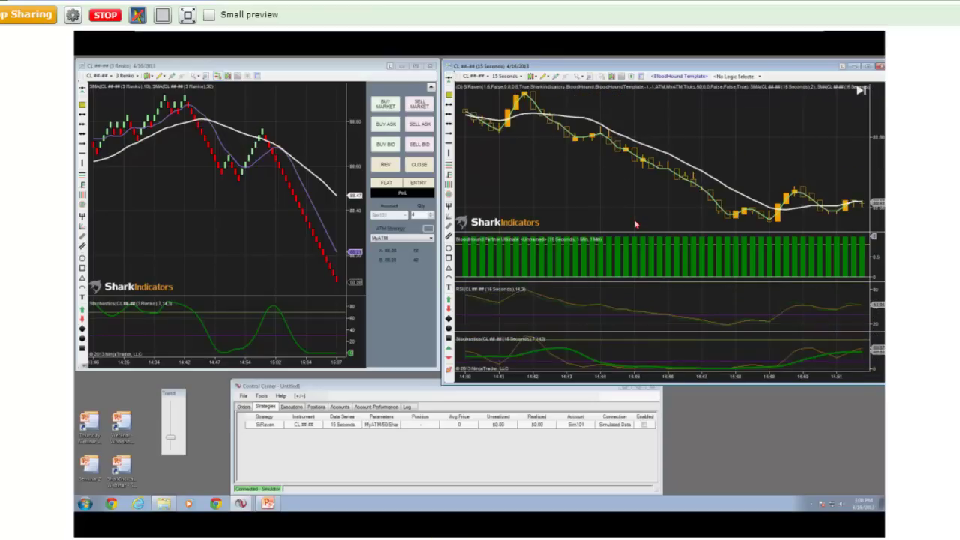
scroll(634, 224, up, 2)
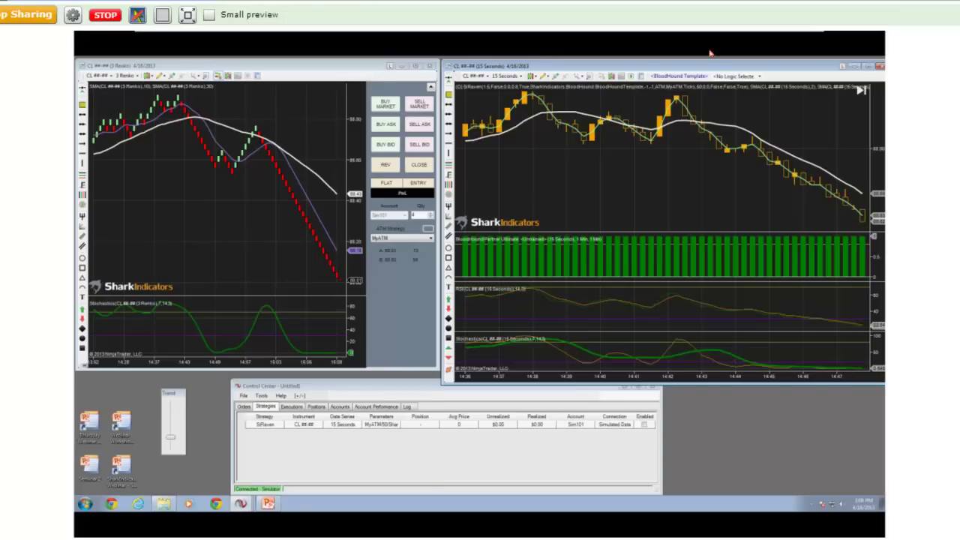
click(678, 76)
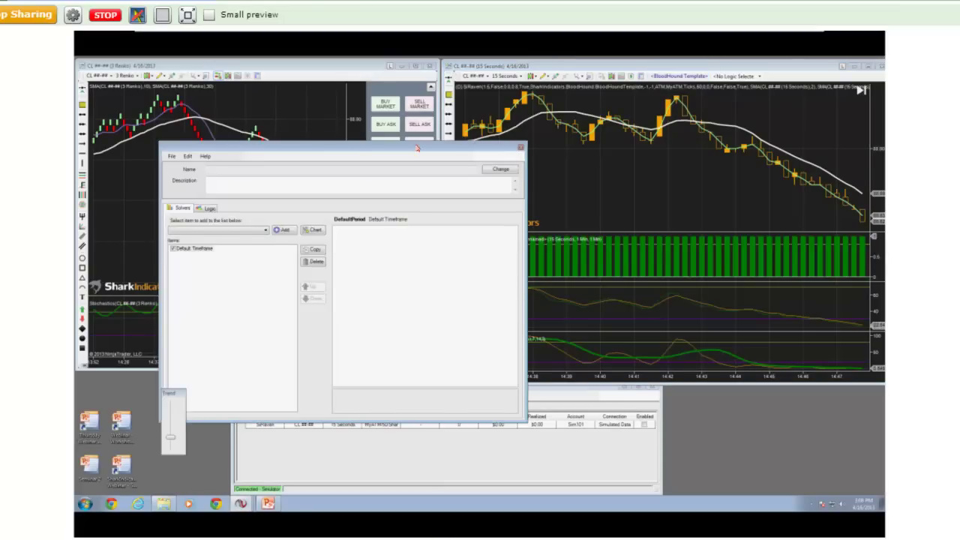
drag(415, 148, 405, 114)
click(225, 196)
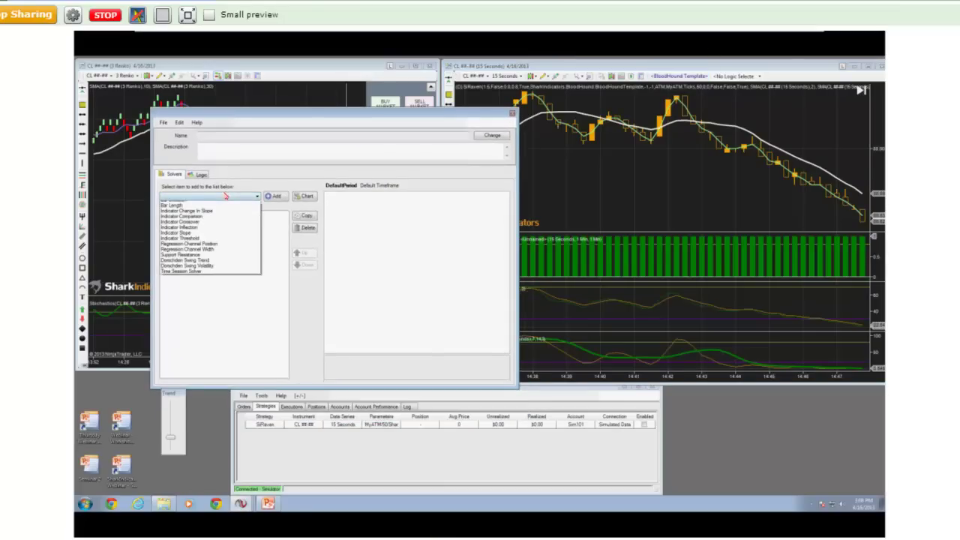
click(182, 216)
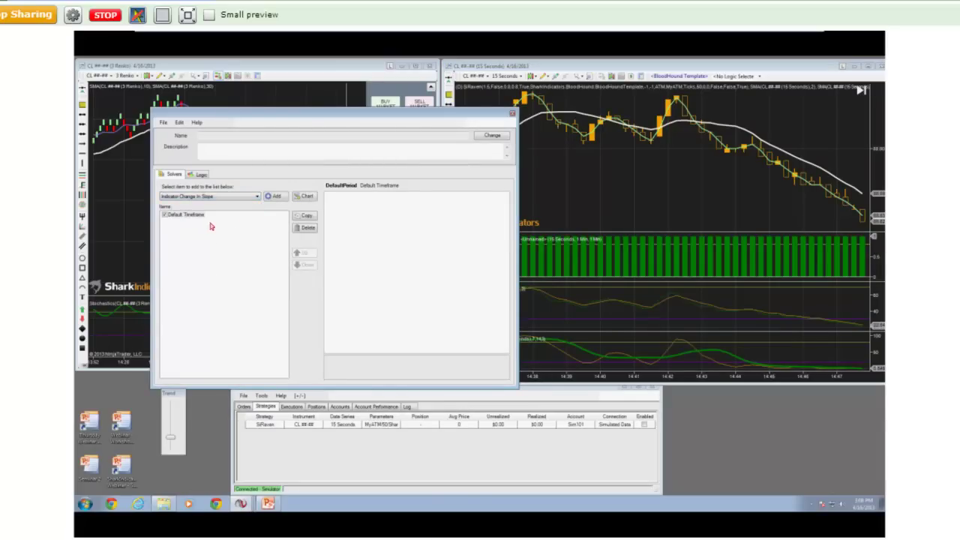
click(273, 196)
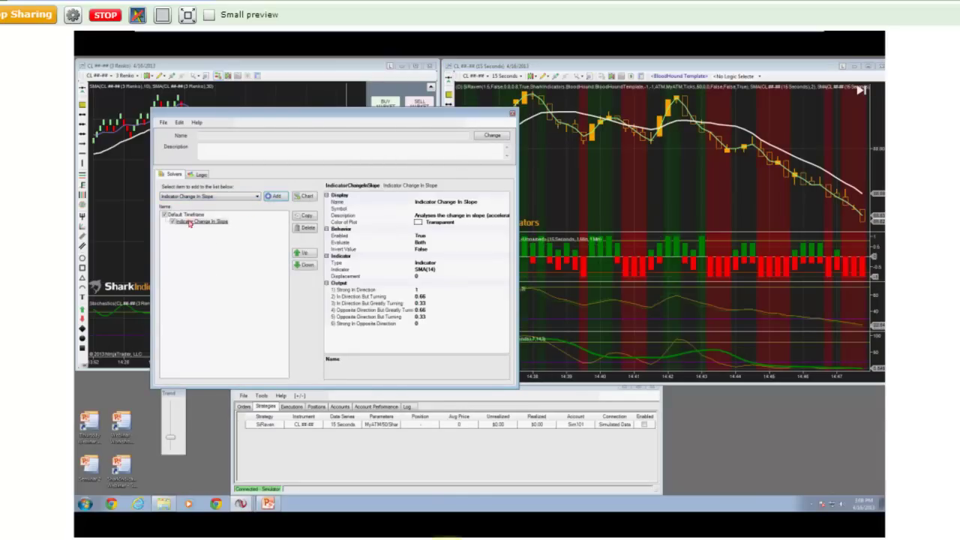
Step: Set the Indicator Change In Slope solver's indicator to Stochastics(7,14,3) using the D plot for long and short
click(475, 270)
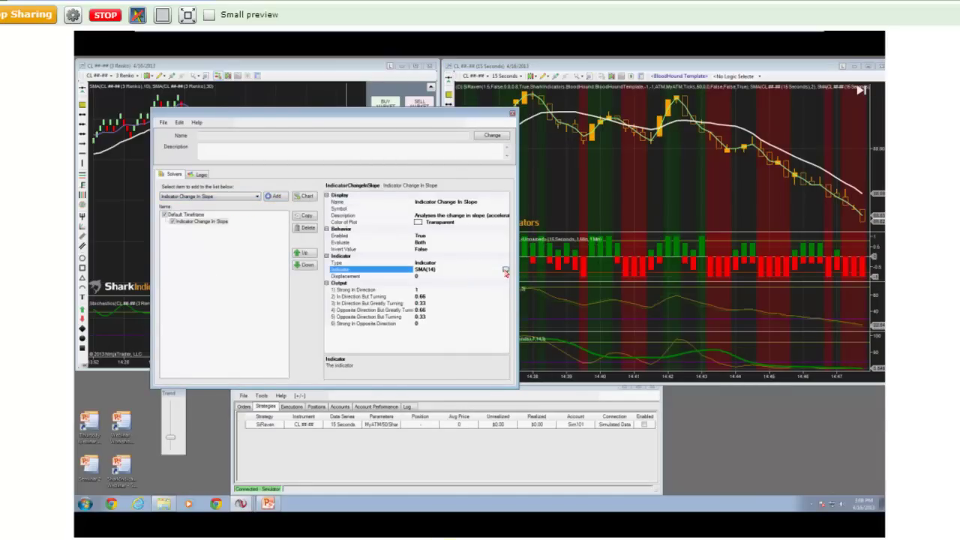
click(505, 270)
click(233, 250)
scroll(233, 250, down, 3)
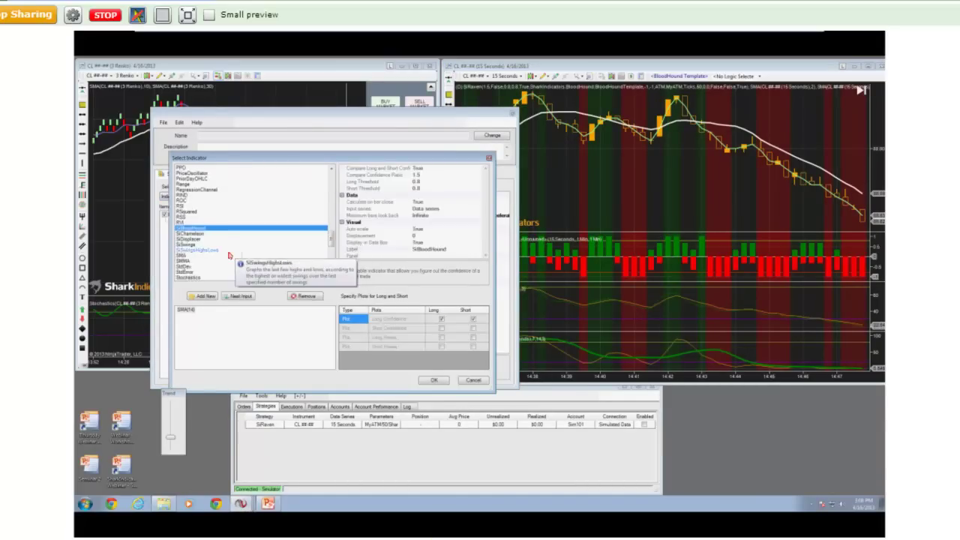
scroll(207, 253, down, 1)
click(193, 244)
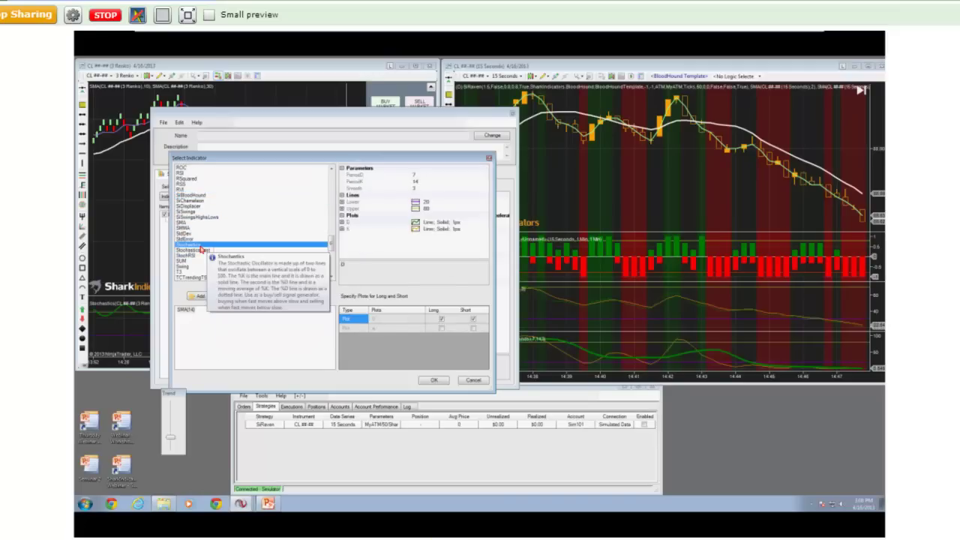
mouse_move(330, 248)
mouse_down()
mouse_move(321, 186)
mouse_move(325, 261)
mouse_move(326, 252)
mouse_up()
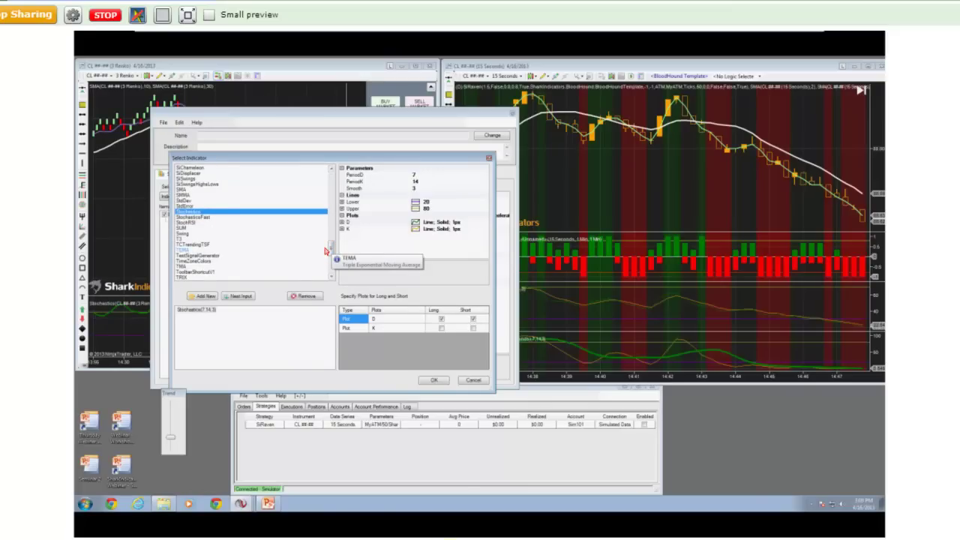
click(438, 382)
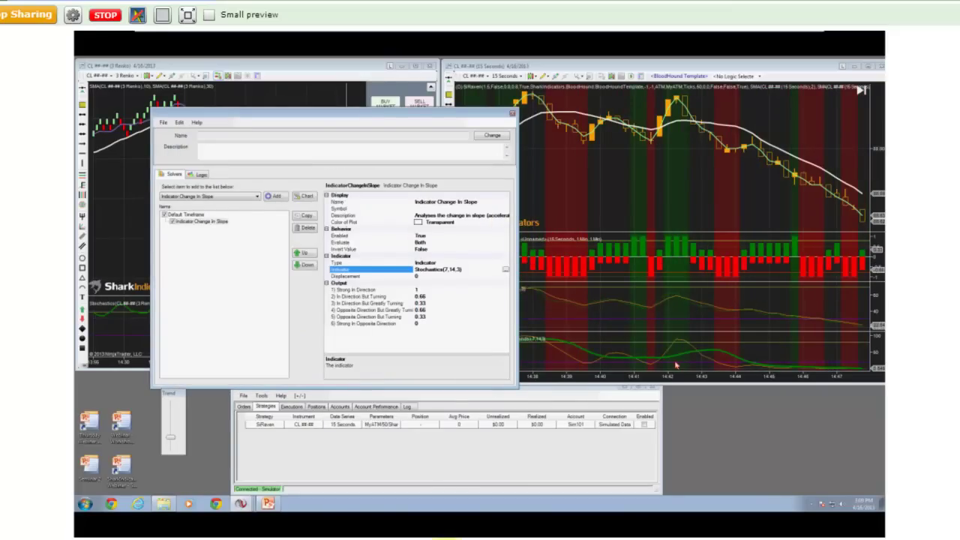
Step: Remove the RSI from the 15 Seconds chart and mark the Stochastics D line's peak near 14:39 with a blue ellipse
drag(459, 116, 372, 91)
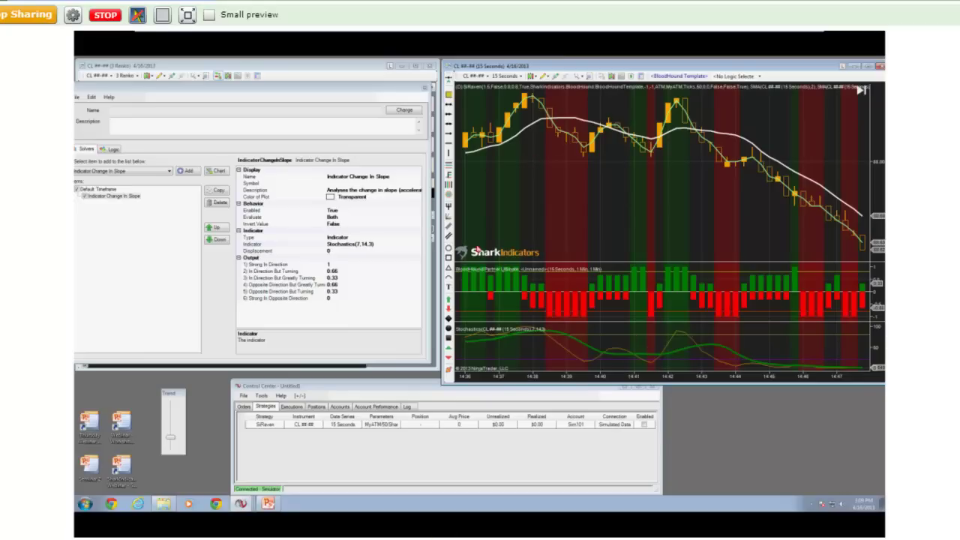
scroll(631, 335, up, 3)
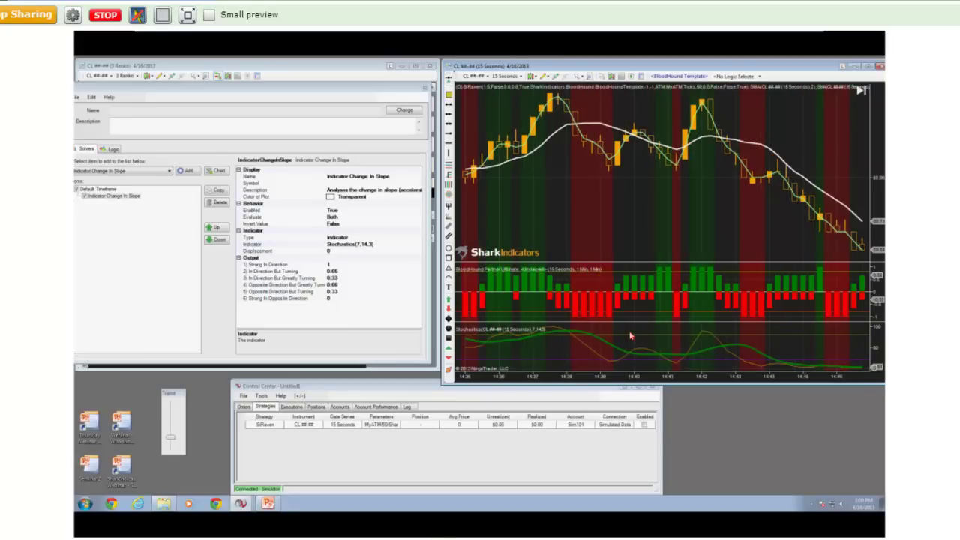
scroll(630, 336, up, 3)
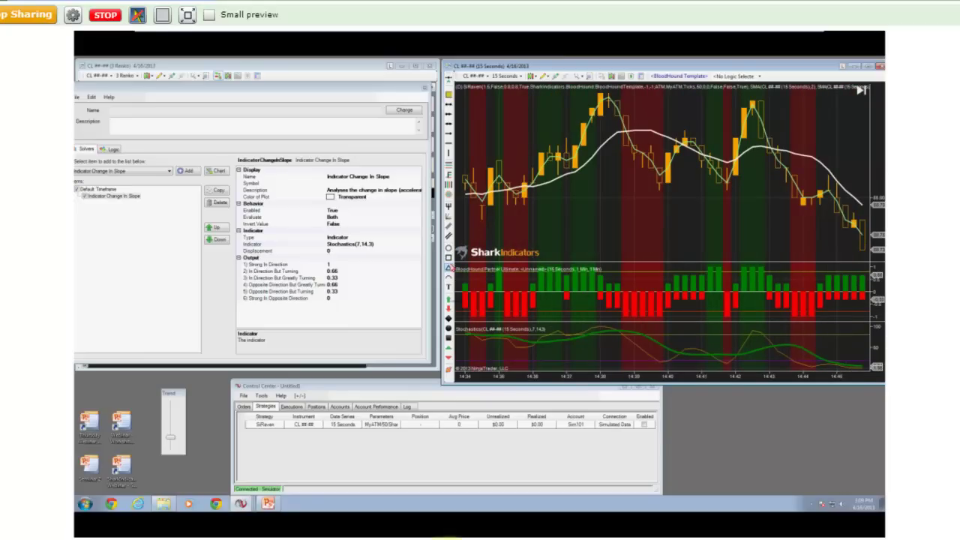
click(606, 327)
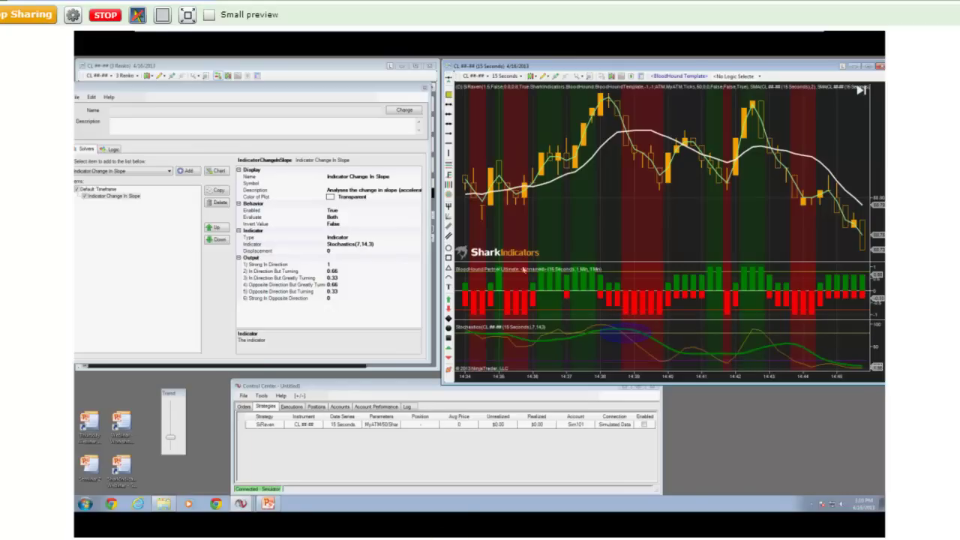
Step: Bring the template editor's solver list fully into view and delete the Stochastics indicator from the 15 Seconds chart
click(128, 198)
drag(270, 90, 295, 90)
click(645, 241)
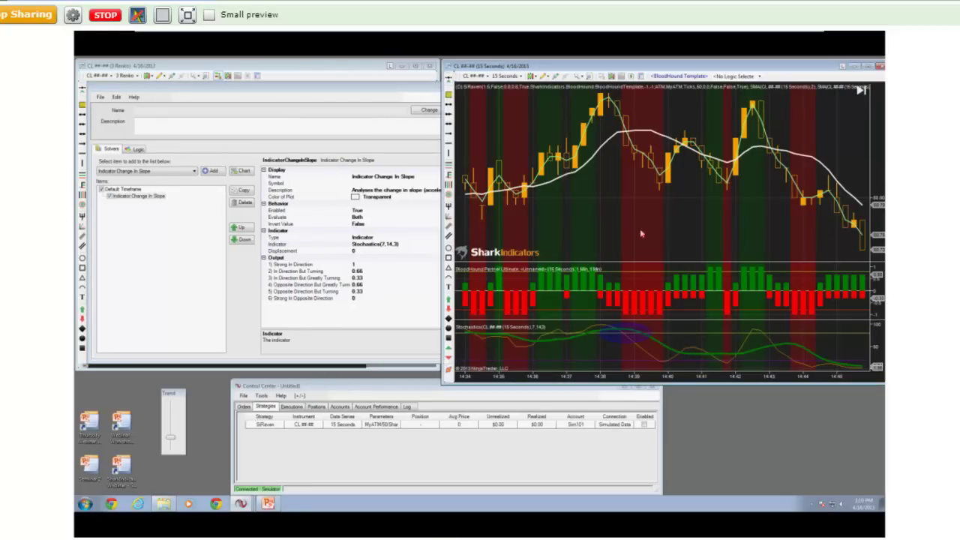
click(663, 347)
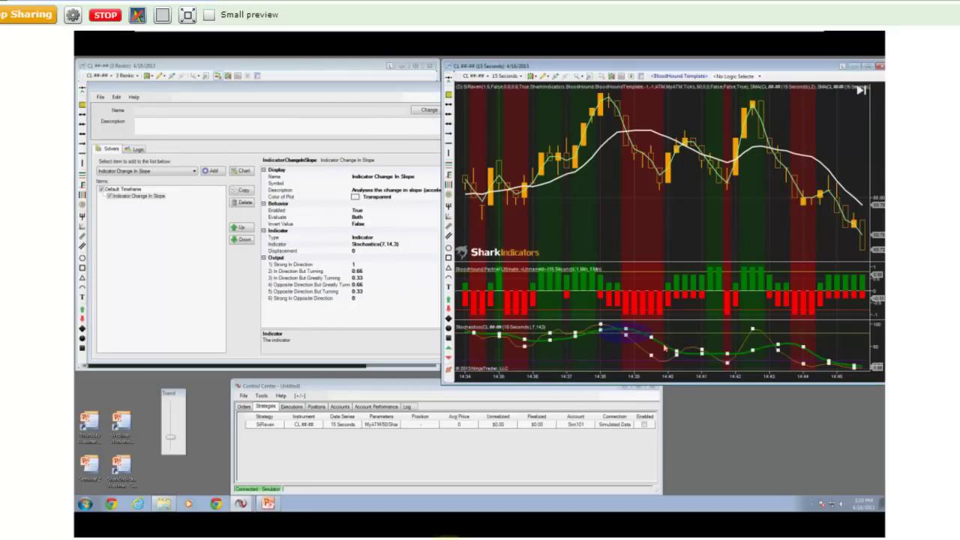
key(Delete)
Step: Add the MACD indicator with its default 12, 26, 9 parameters in a new panel of the 15 Seconds chart
right_click(620, 280)
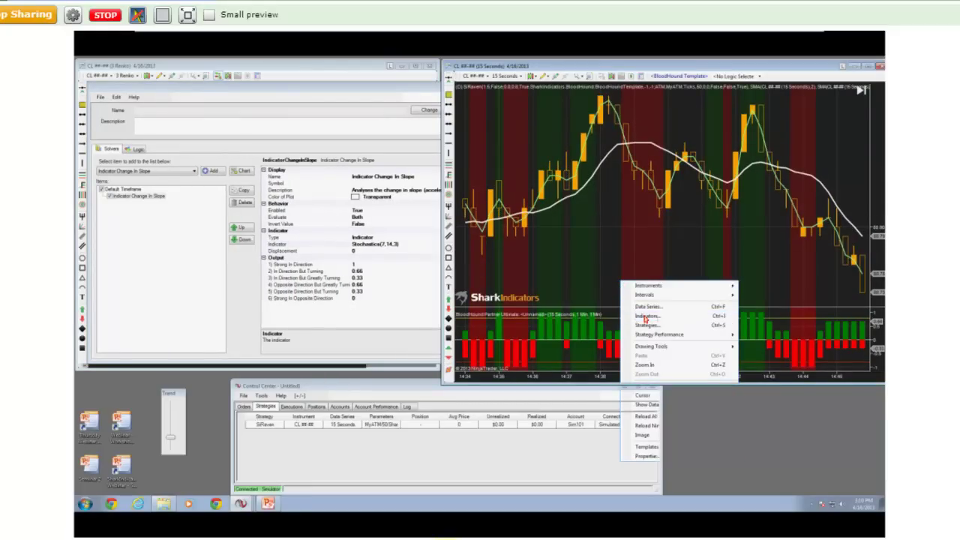
click(645, 319)
click(579, 203)
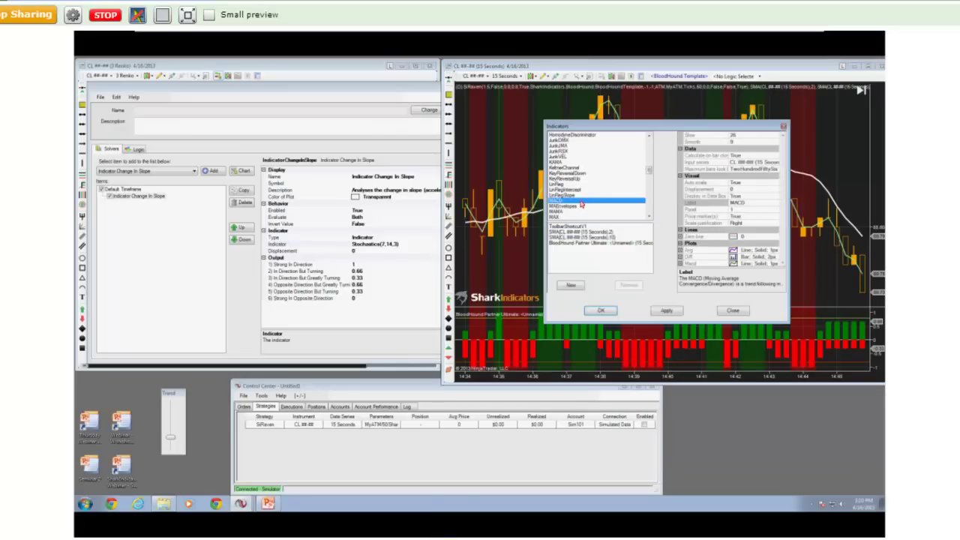
double_click(578, 202)
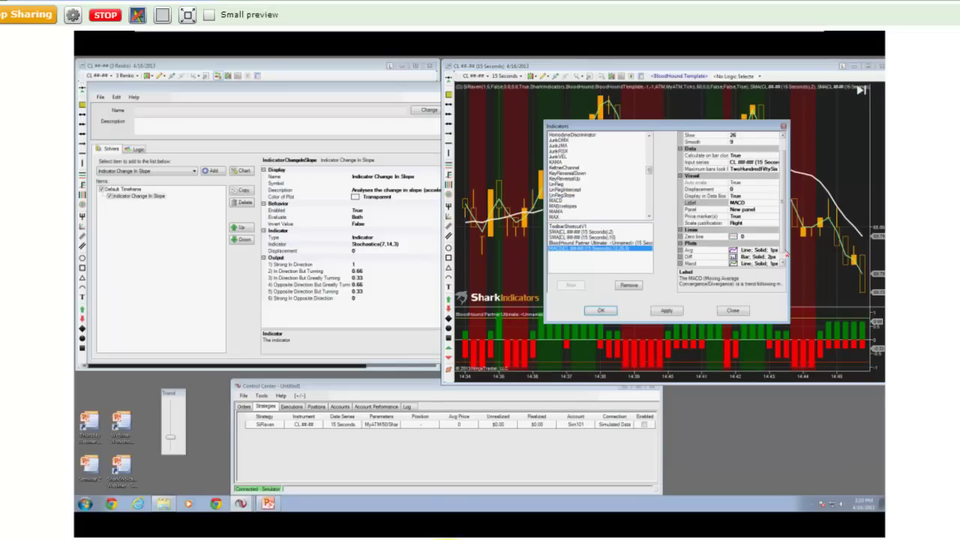
click(783, 262)
click(602, 310)
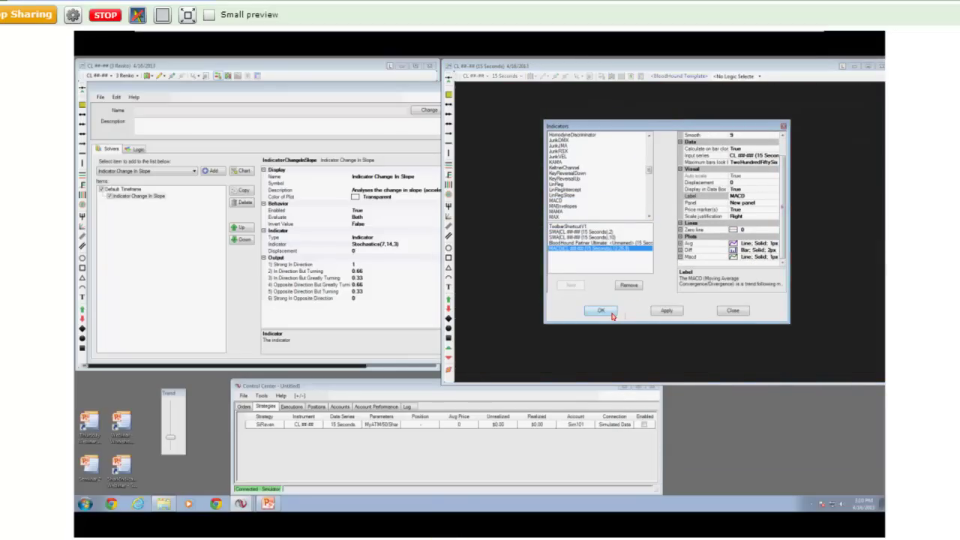
click(539, 308)
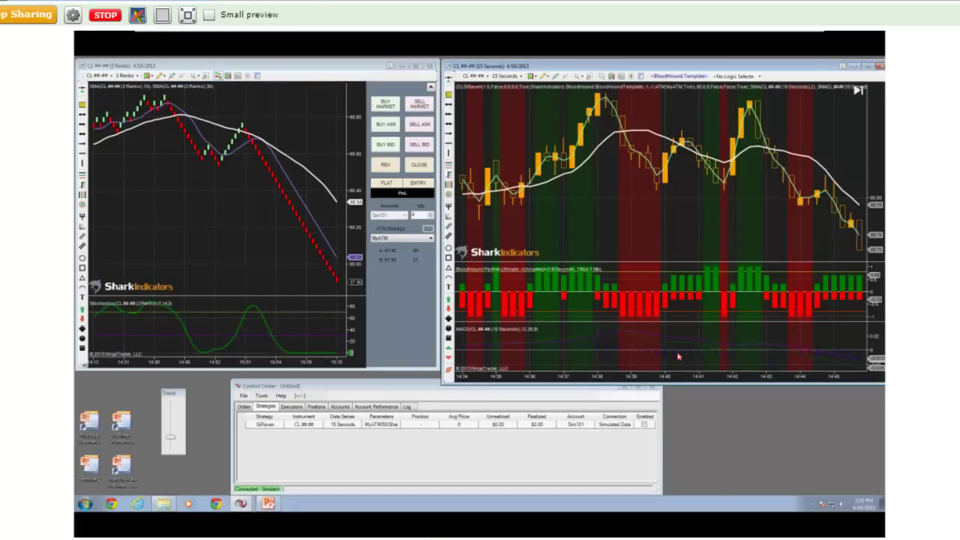
Step: Open the MACD indicator's plot settings on the 15 Seconds chart
double_click(672, 355)
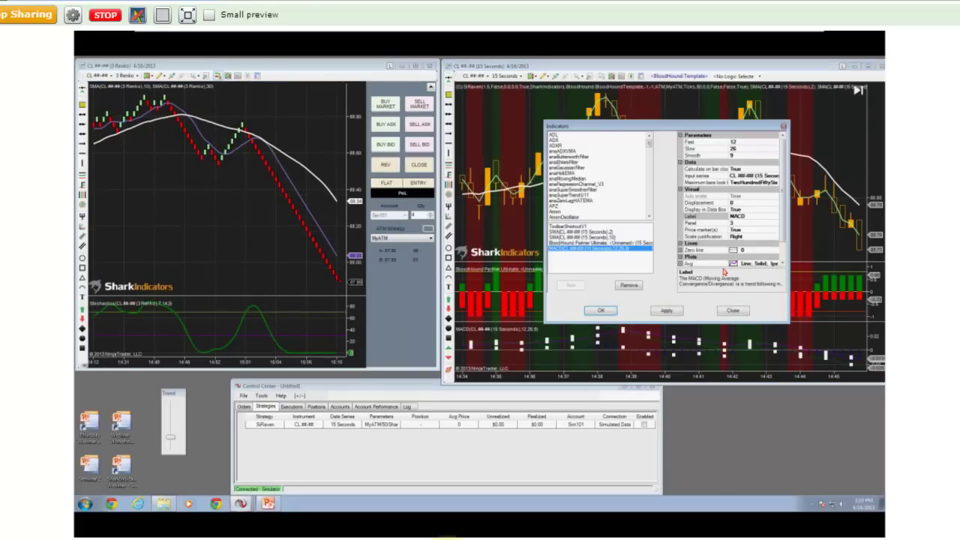
scroll(785, 258, down, 3)
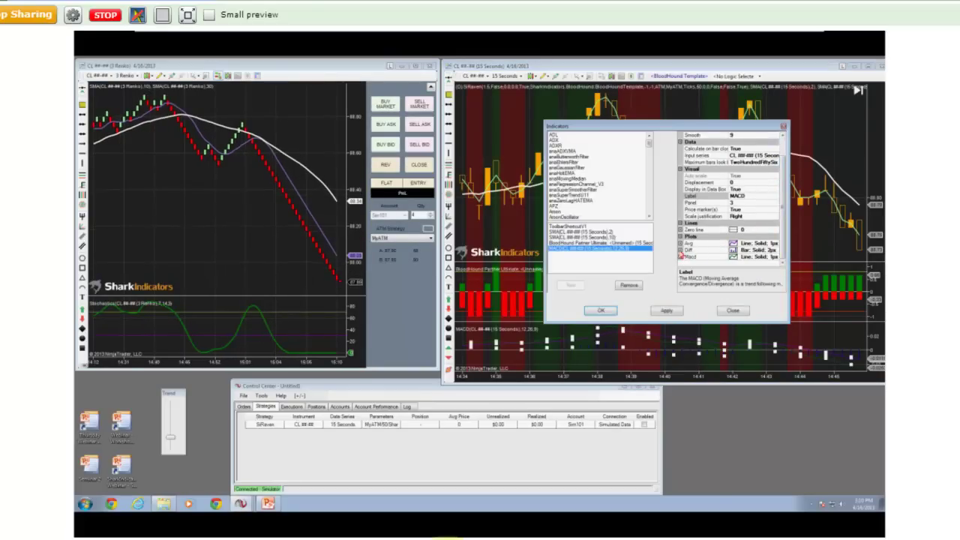
Step: Set the MACD indicator's Diff plot to width 5 and a lighter blue color, and apply it to the 15-second chart
click(681, 250)
click(741, 250)
text(5)
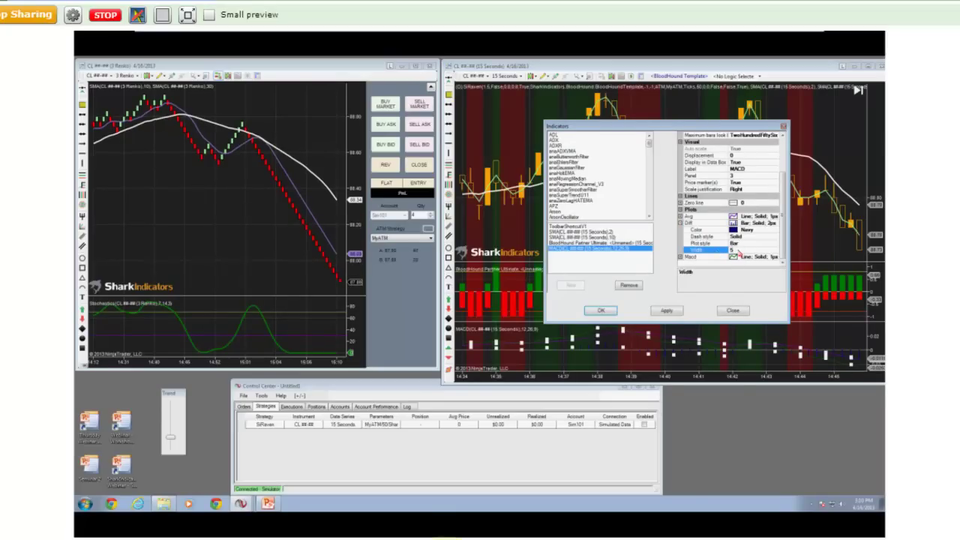
click(762, 233)
click(775, 233)
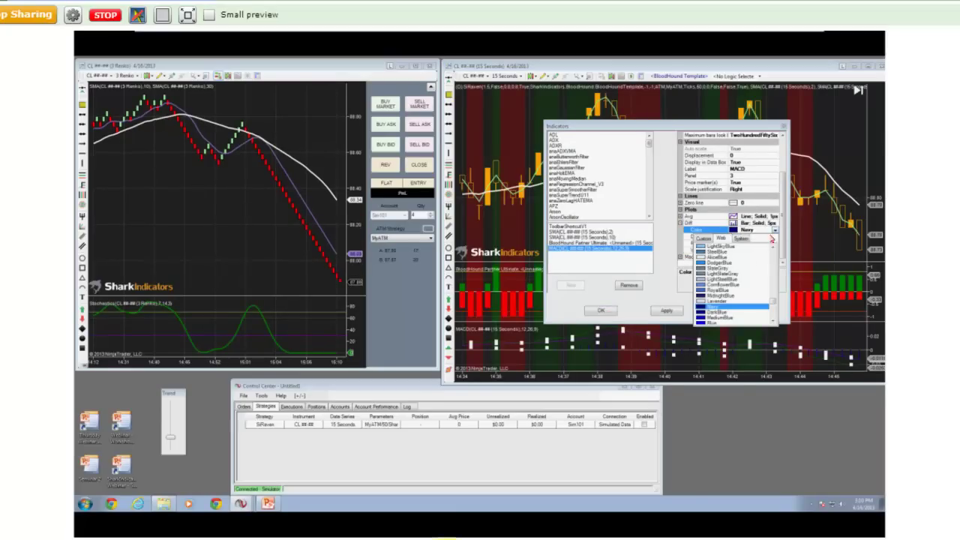
click(723, 253)
click(668, 311)
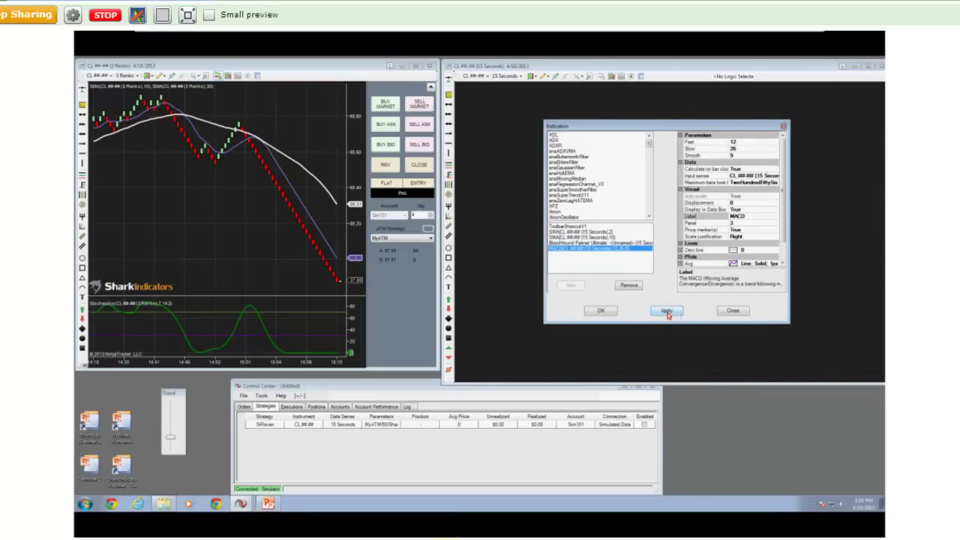
click(601, 312)
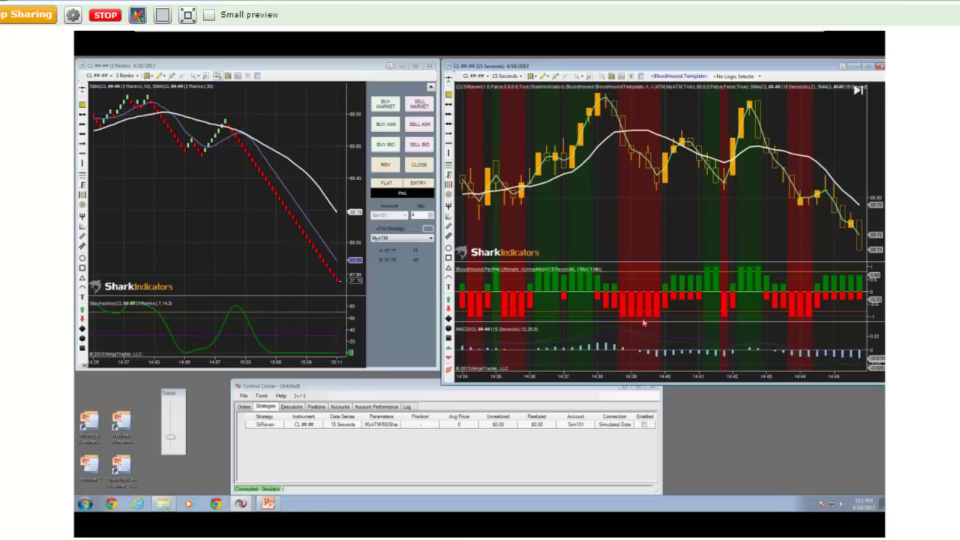
Step: In the chart's BloodHound template, replace the Indicator Change in Slope solver with an Indicator Threshold solver
click(704, 77)
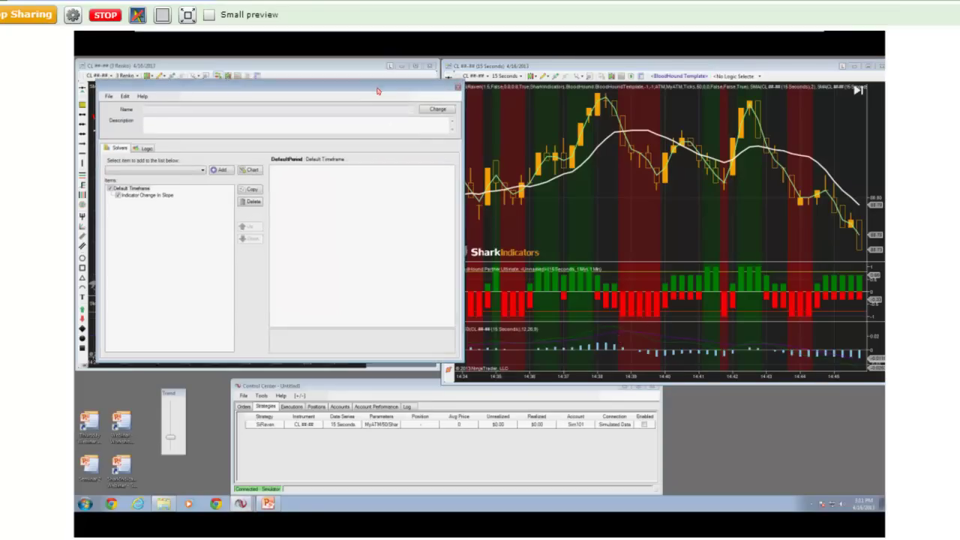
click(168, 200)
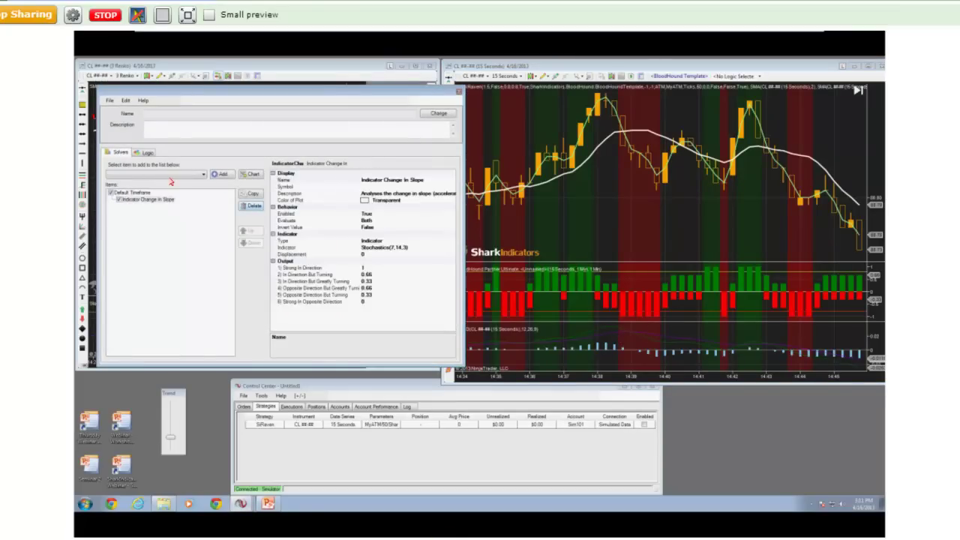
click(164, 193)
click(154, 174)
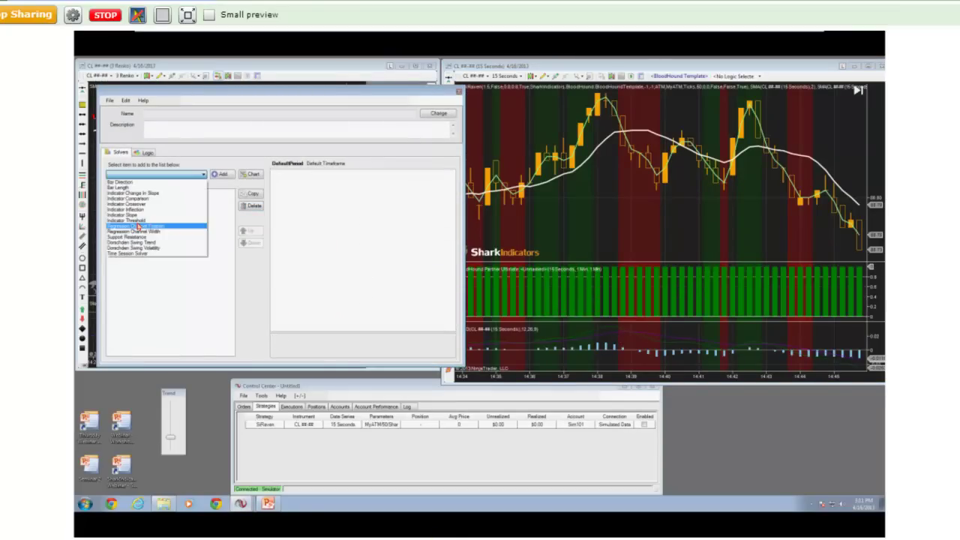
click(137, 220)
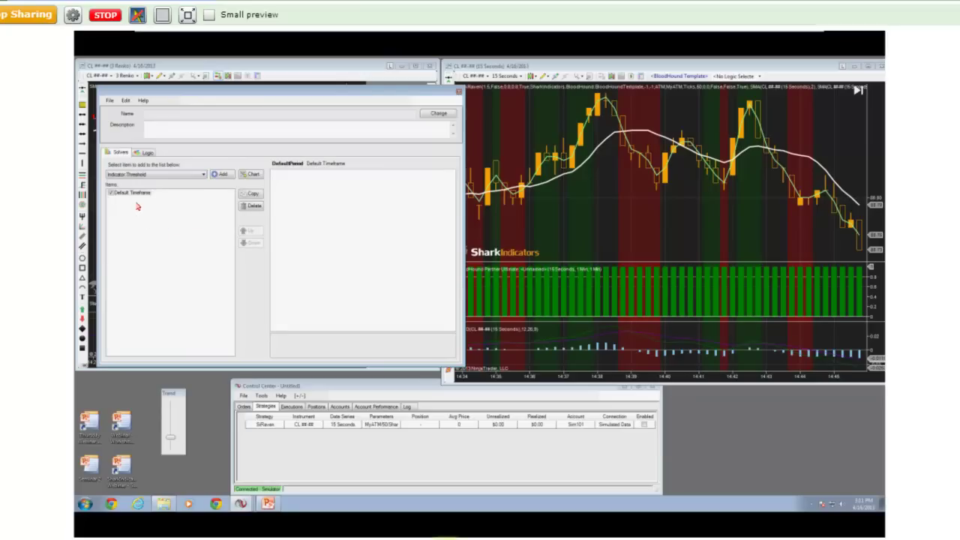
click(220, 174)
click(160, 201)
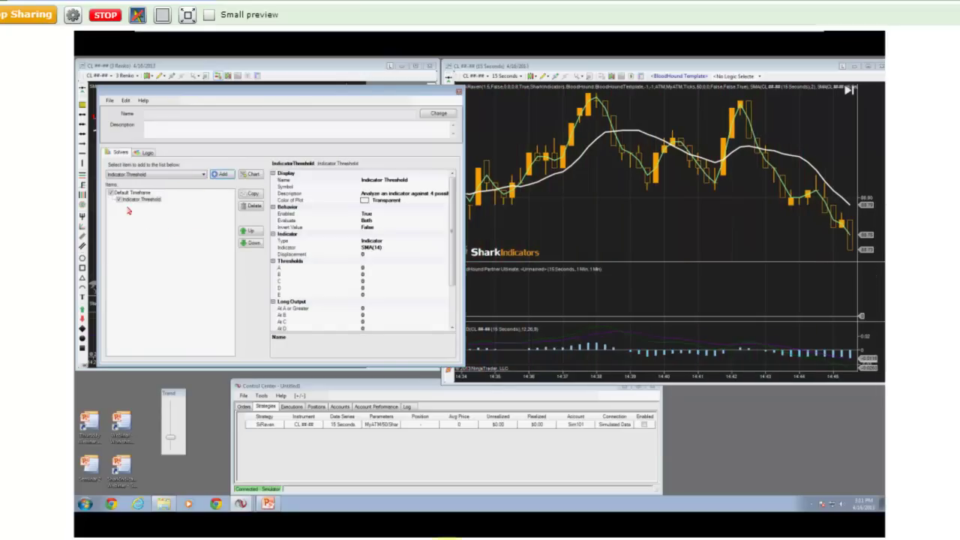
Step: Set the threshold solver's indicator to MACD(12,26,9), using only the Diff plot for both long and short
click(439, 251)
click(447, 252)
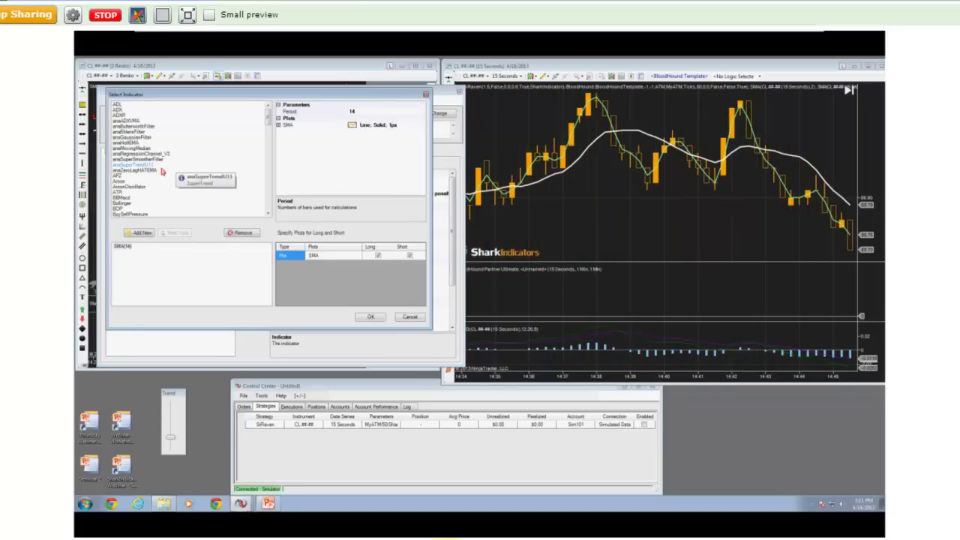
key(m)
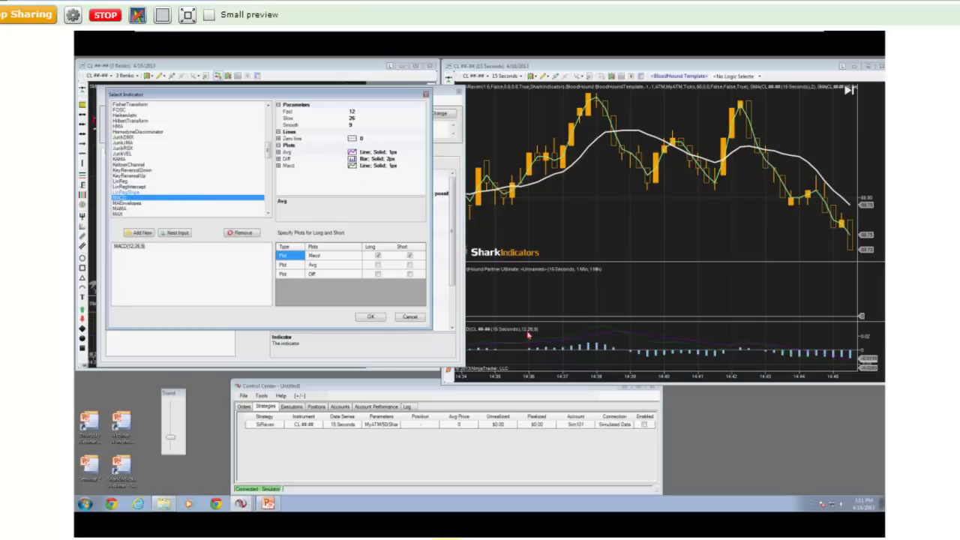
click(378, 274)
click(409, 275)
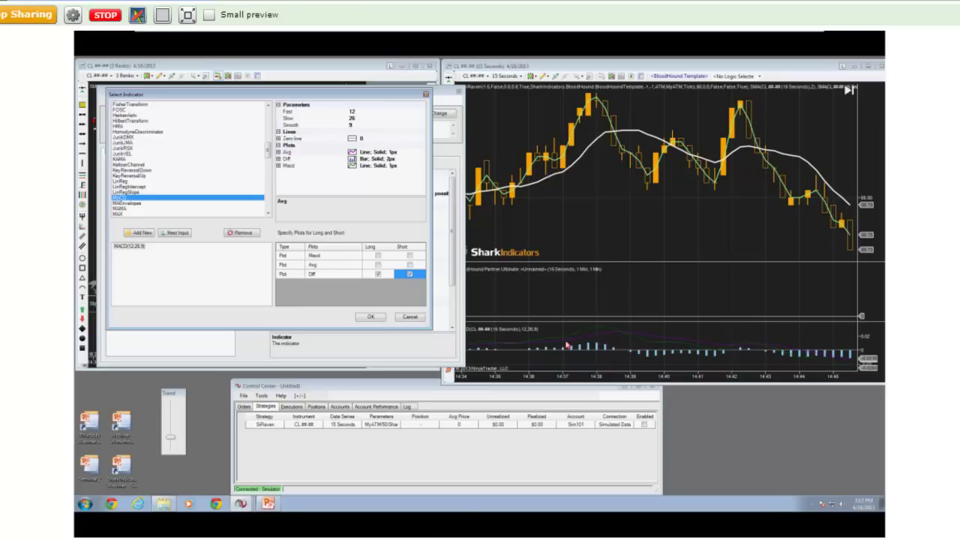
click(372, 317)
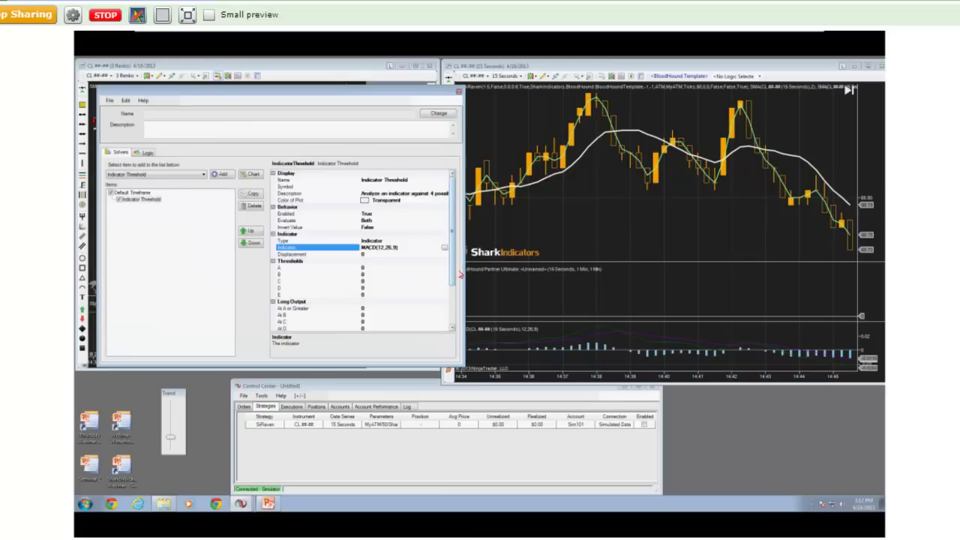
Step: Set the solver's Long Output at A or Greater to 1 and Short Output at E or Less to 1, and review the chart signals
scroll(453, 274, down, 3)
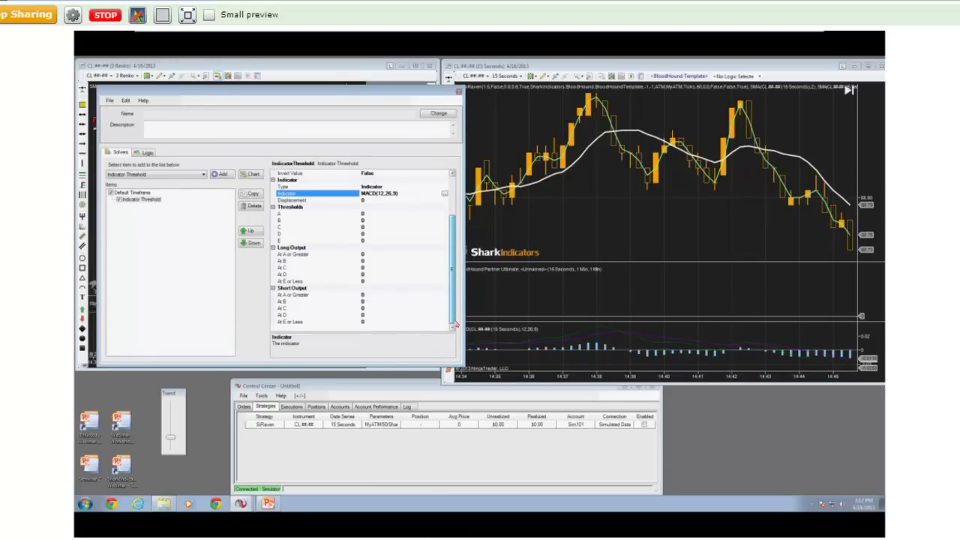
click(379, 255)
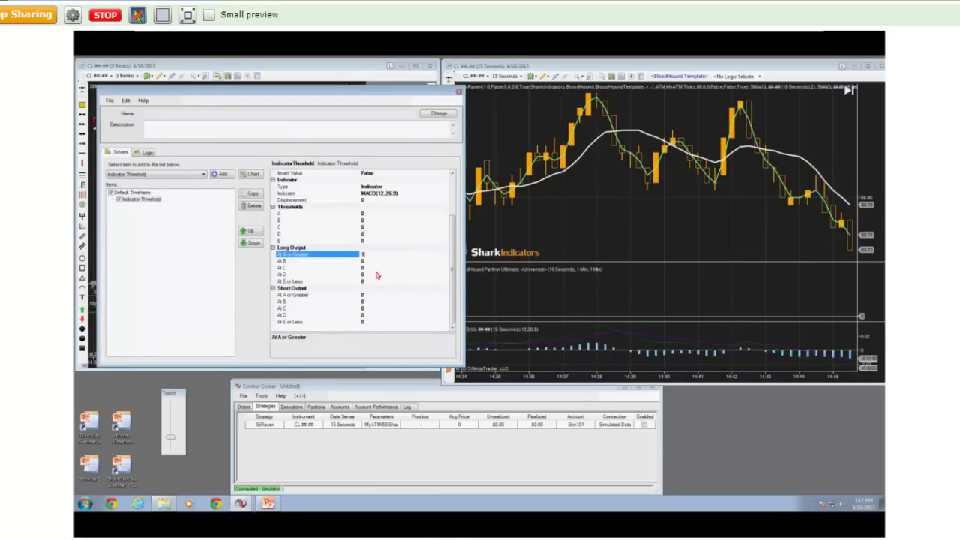
click(381, 322)
text(1)
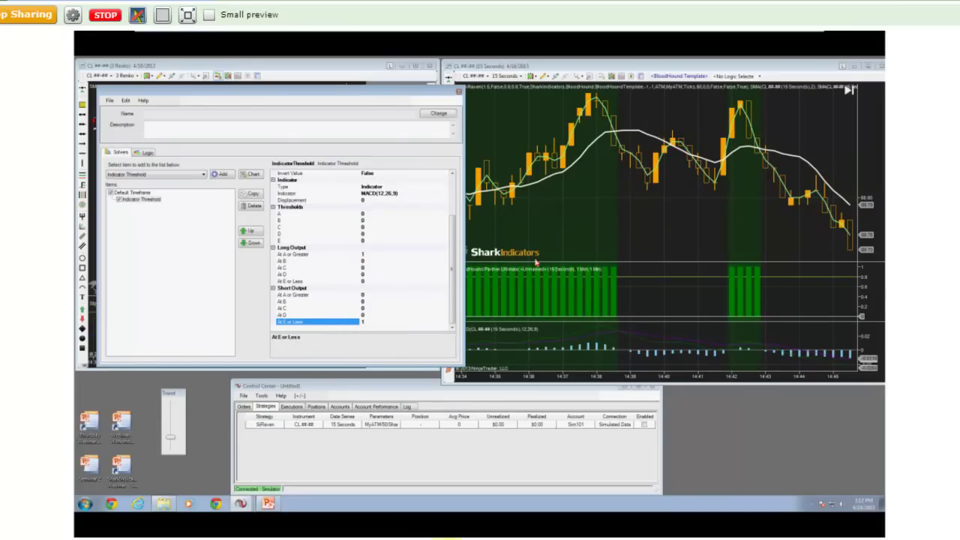
click(390, 316)
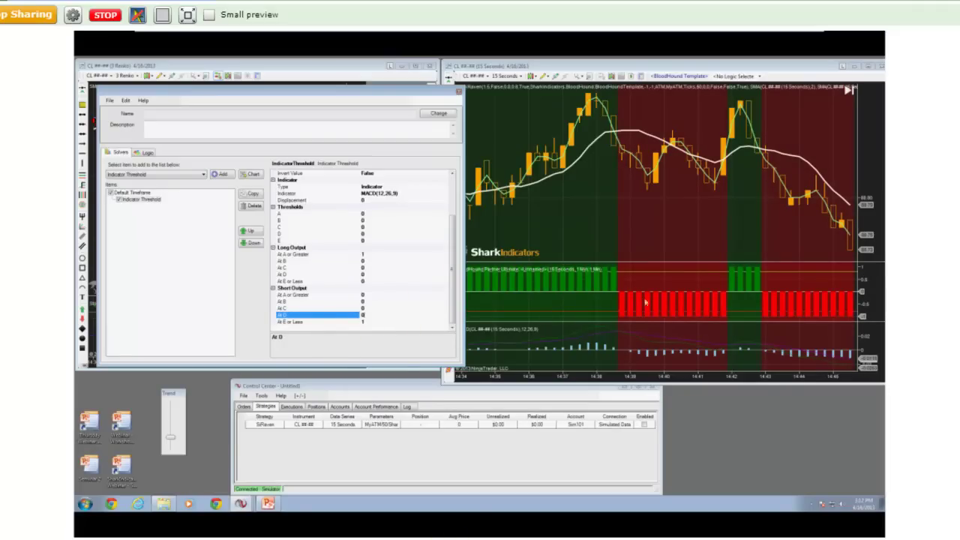
click(382, 322)
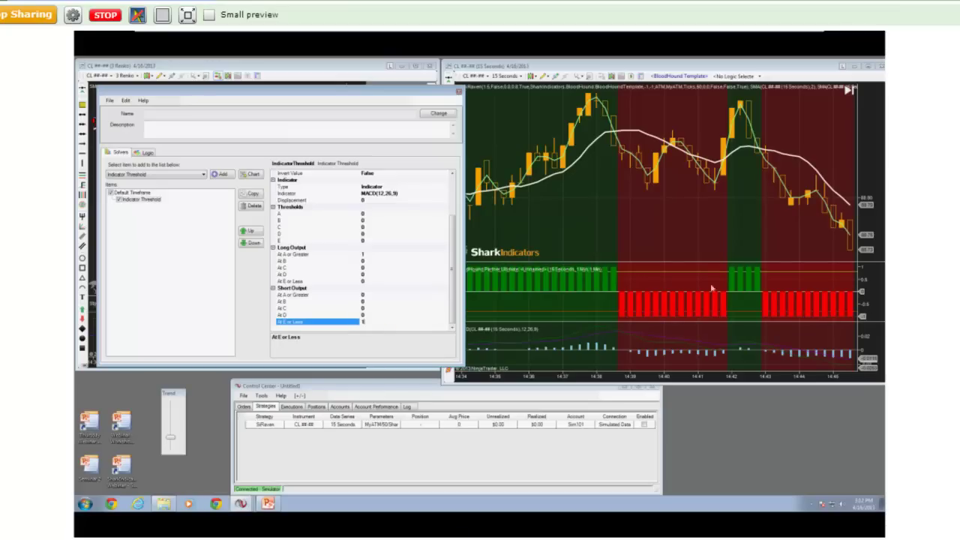
click(663, 282)
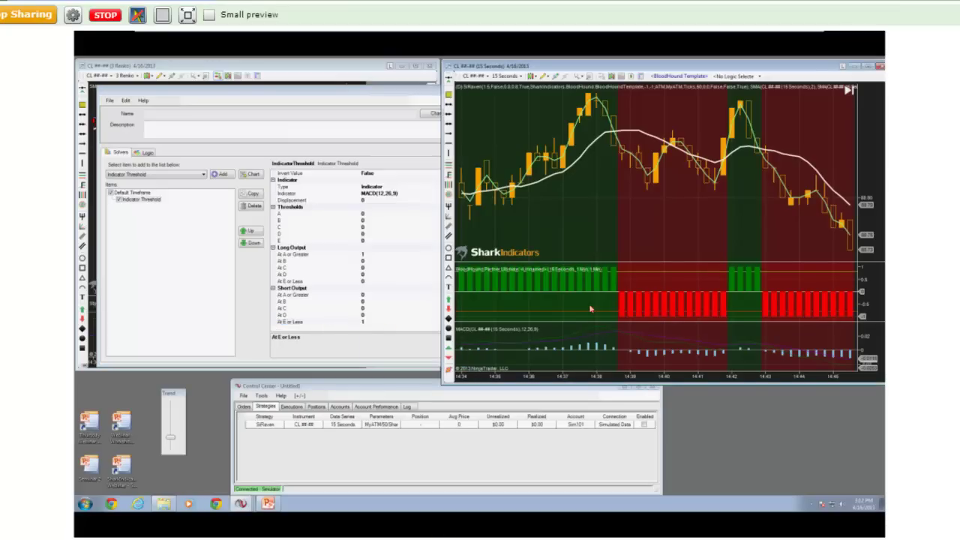
scroll(592, 306, up, 10)
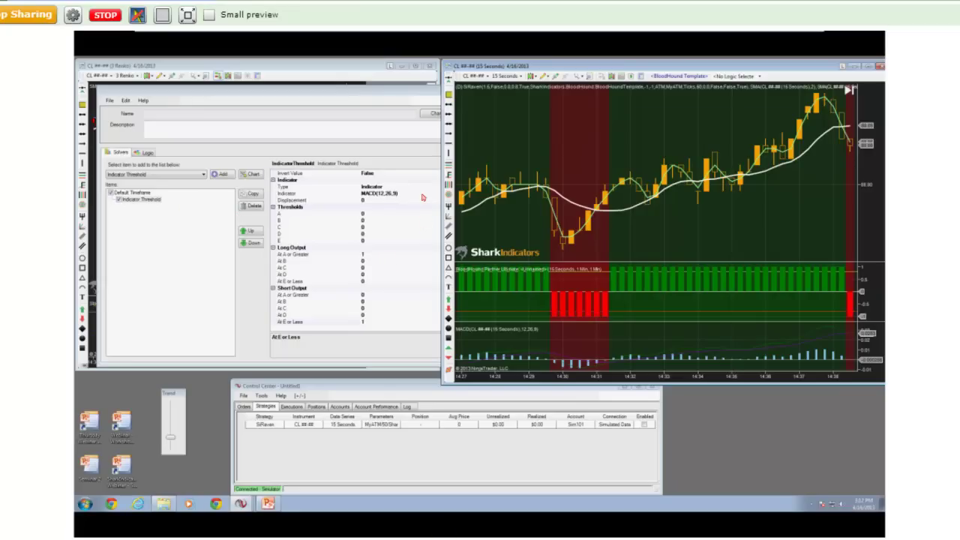
Step: Examine the chart patterns that the CandleStickPattern indicator offers for the threshold solver, and leave without changing the solver's indicator
click(422, 195)
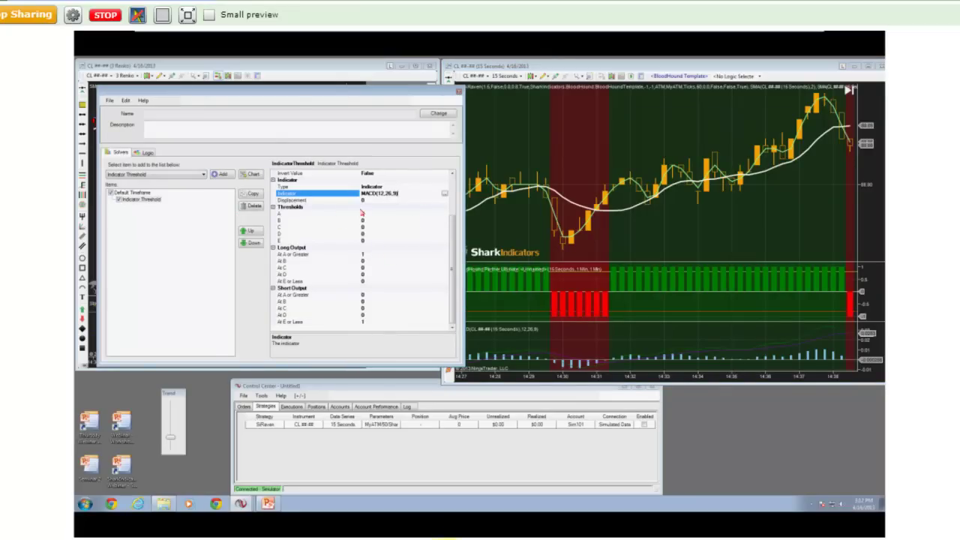
click(445, 196)
drag(282, 129, 281, 147)
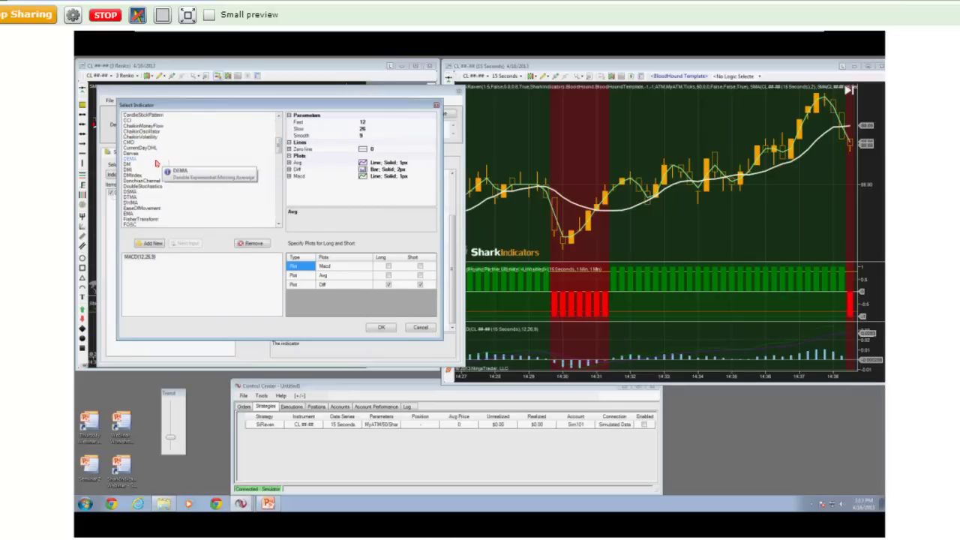
click(147, 116)
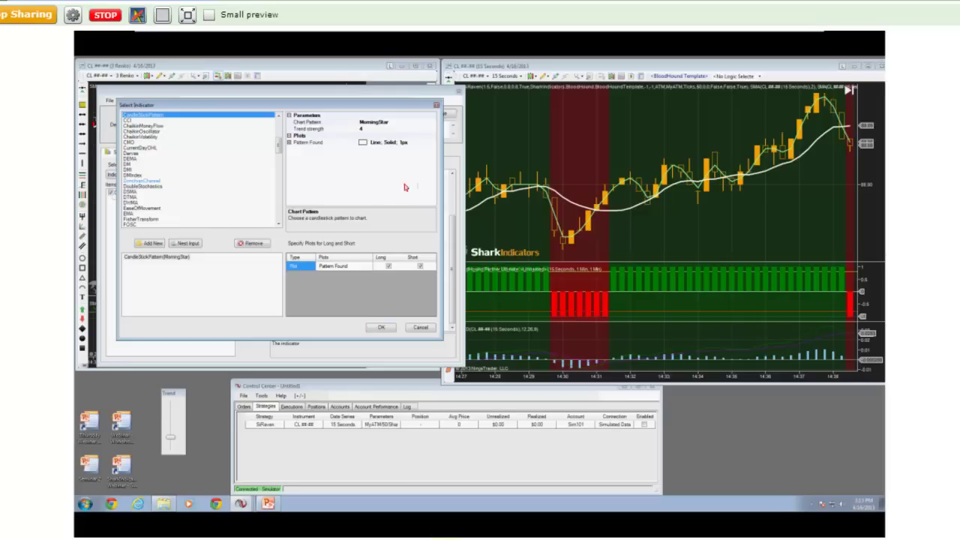
click(414, 122)
click(432, 122)
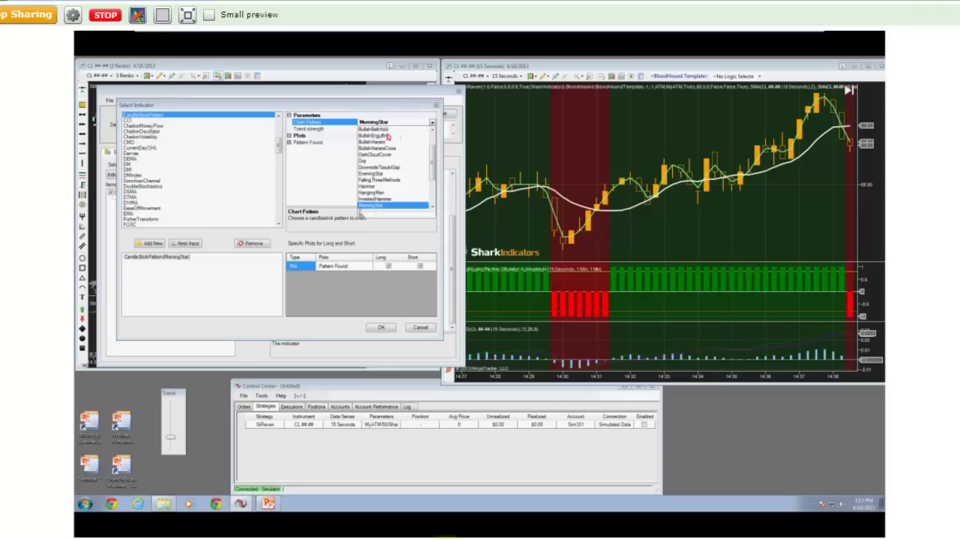
drag(435, 159, 428, 141)
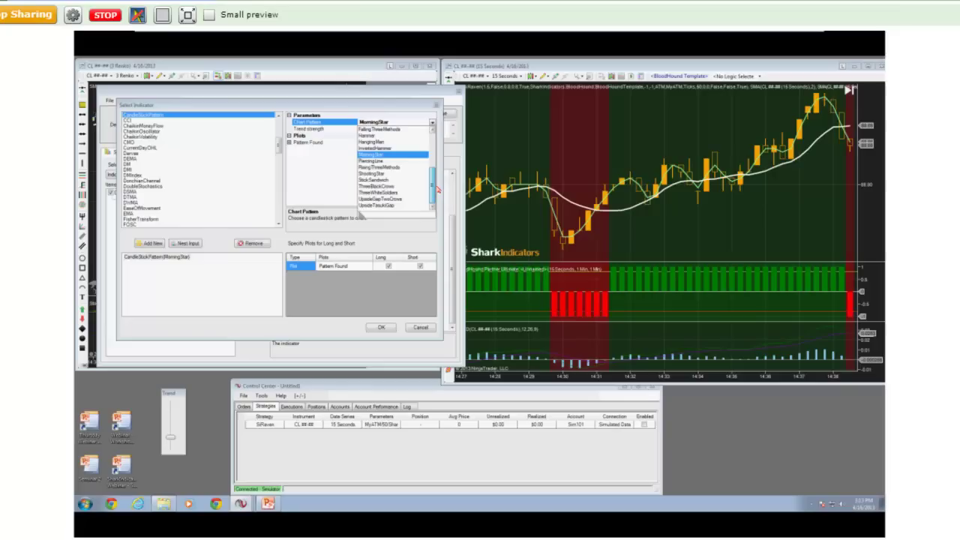
click(438, 193)
click(428, 329)
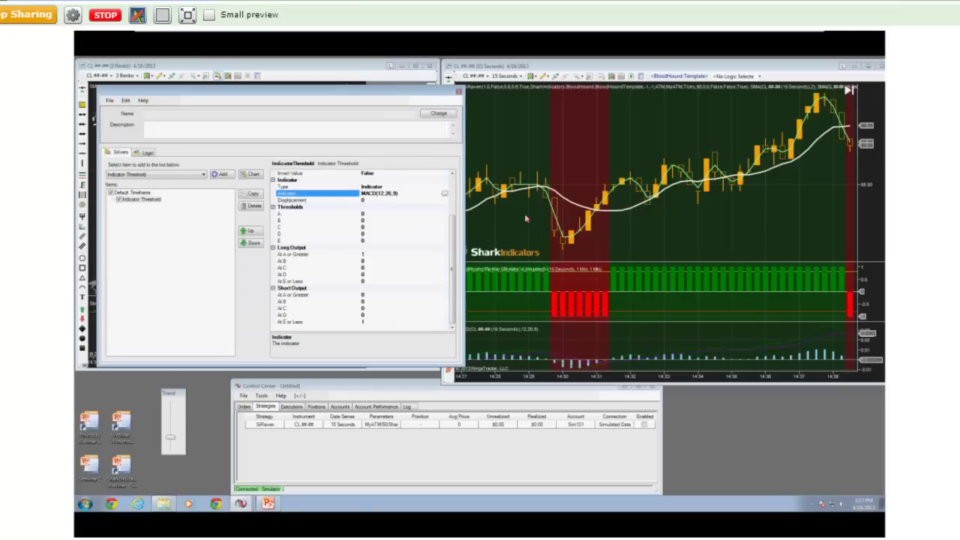
right_click(552, 142)
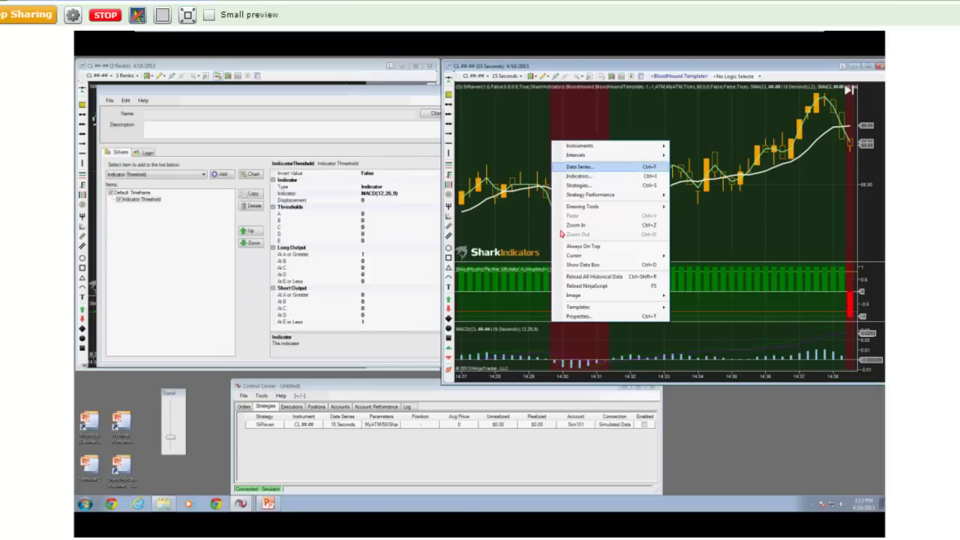
click(586, 316)
key(Escape)
Step: Add the CandleStickPattern indicator to the 15-second chart's indicator list
right_click(566, 135)
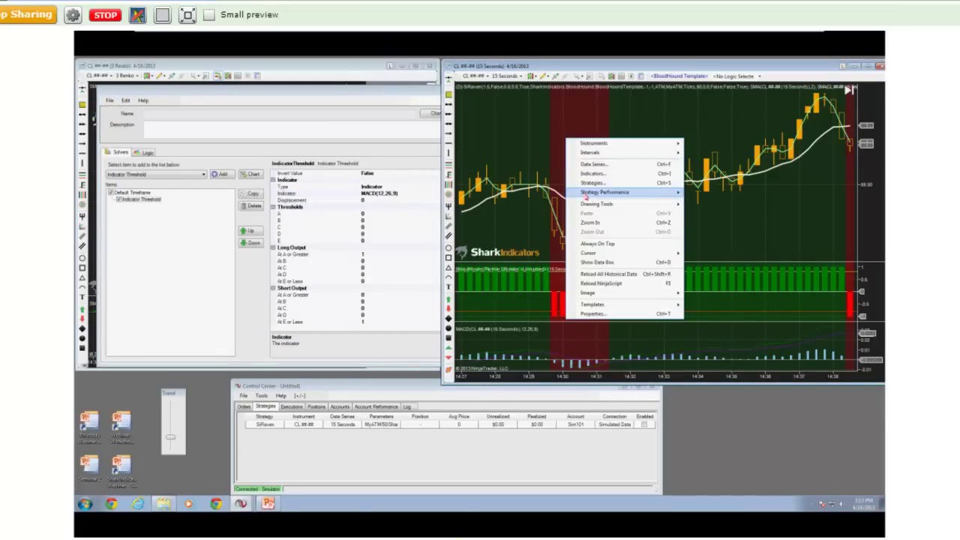
click(602, 177)
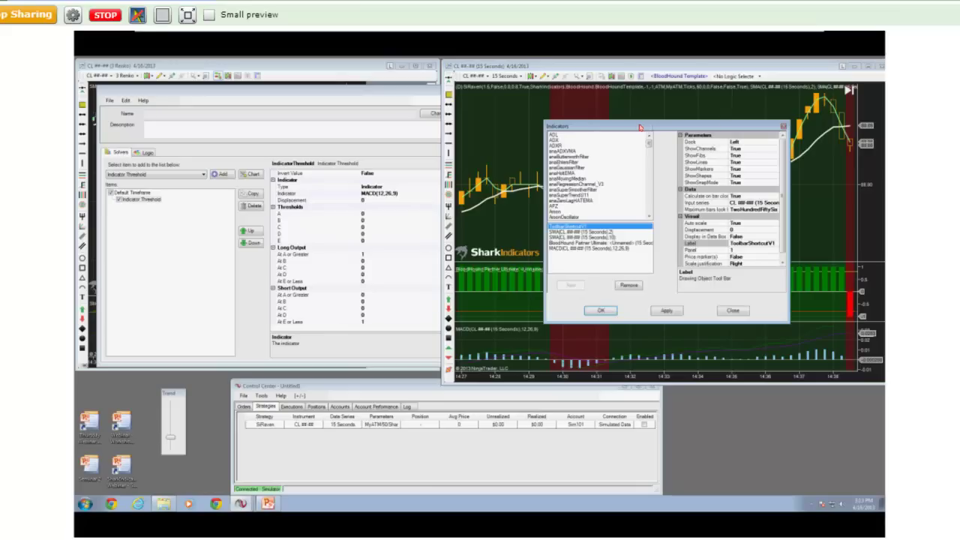
drag(639, 127, 576, 126)
scroll(536, 180, down, 3)
click(529, 215)
scroll(527, 207, down, 1)
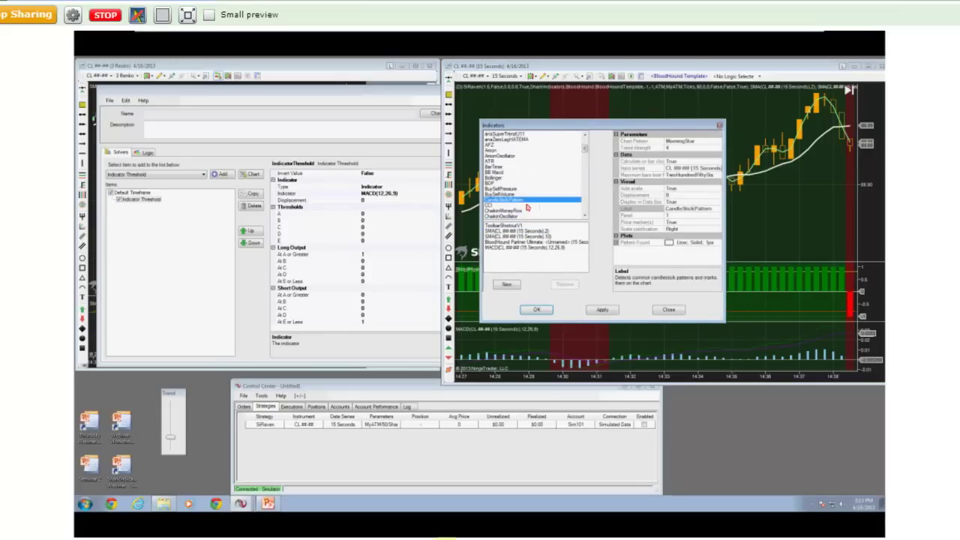
double_click(522, 200)
Step: Apply the CandleStickPattern indicator with the MorningStar chart pattern to the 15-second chart, declining to save the BloodHound template
click(703, 142)
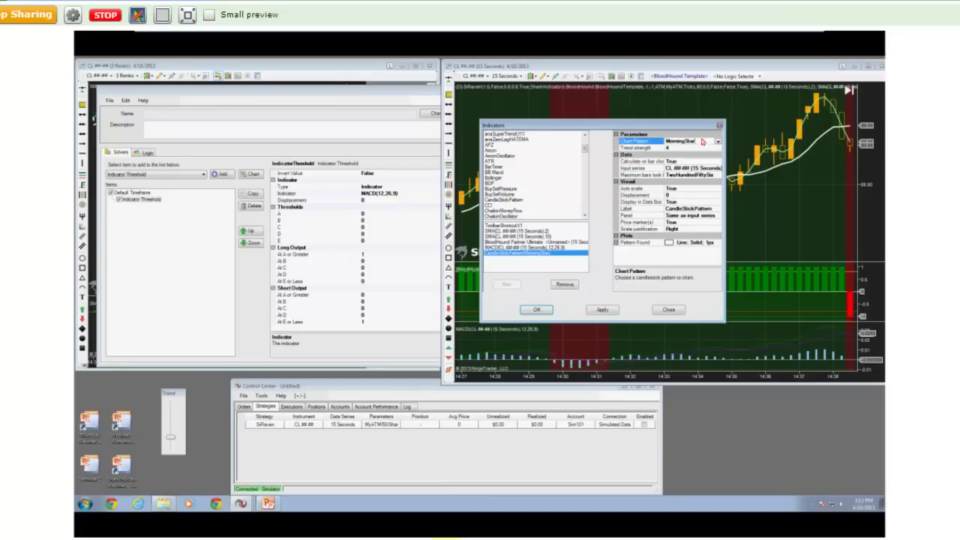
click(718, 142)
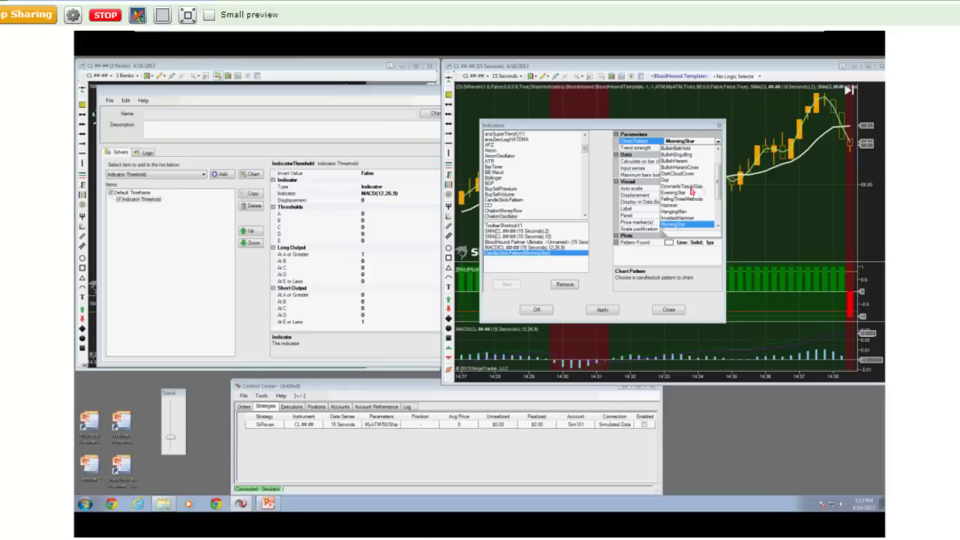
scroll(718, 188, down, 1)
drag(718, 187, 715, 195)
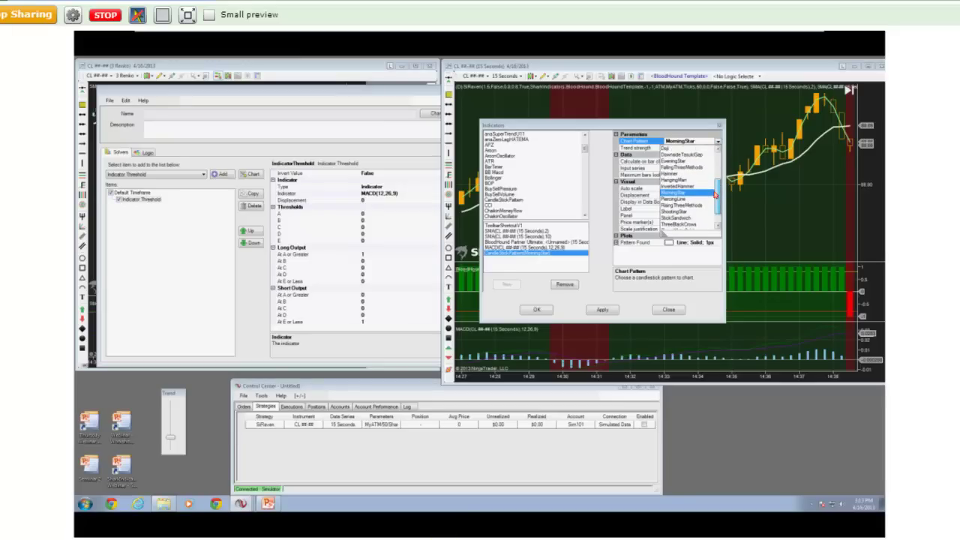
click(681, 192)
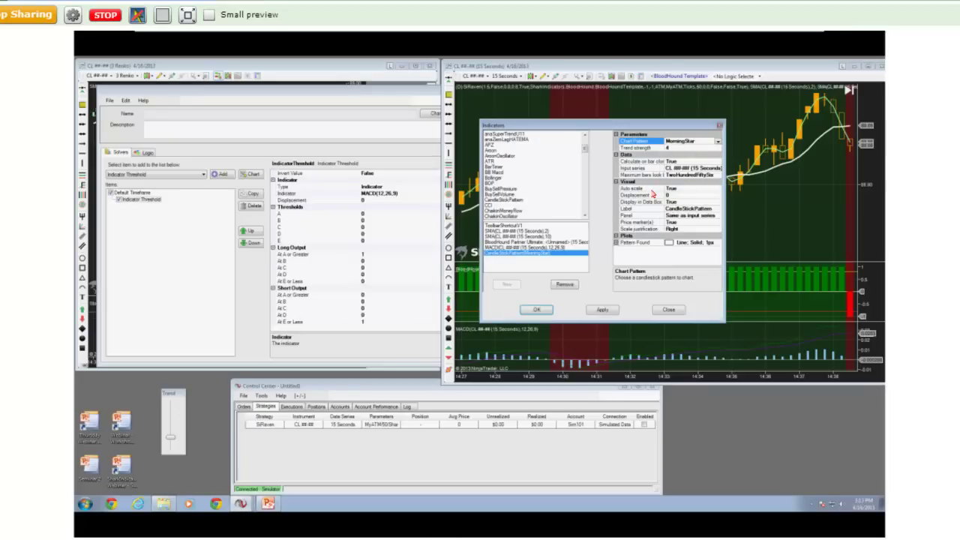
click(604, 311)
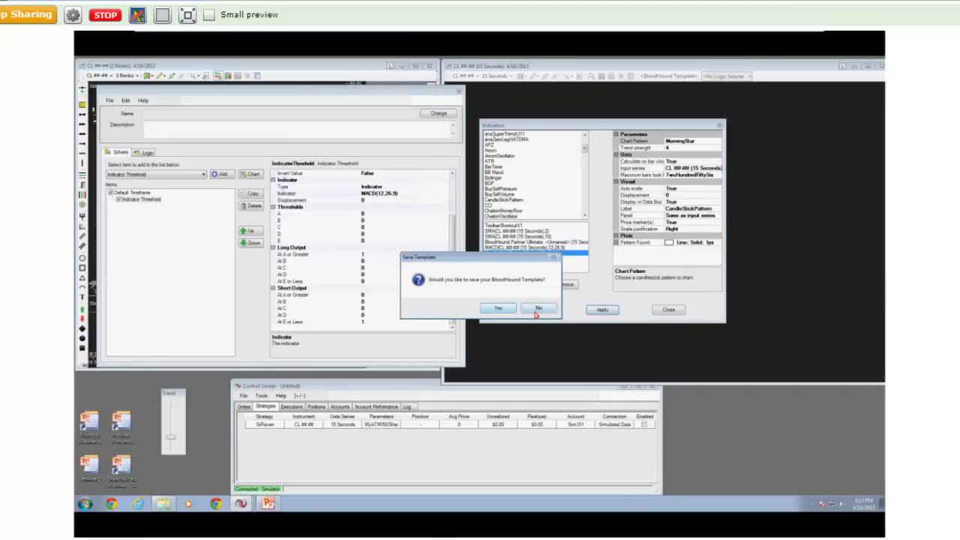
click(538, 309)
drag(633, 124, 292, 114)
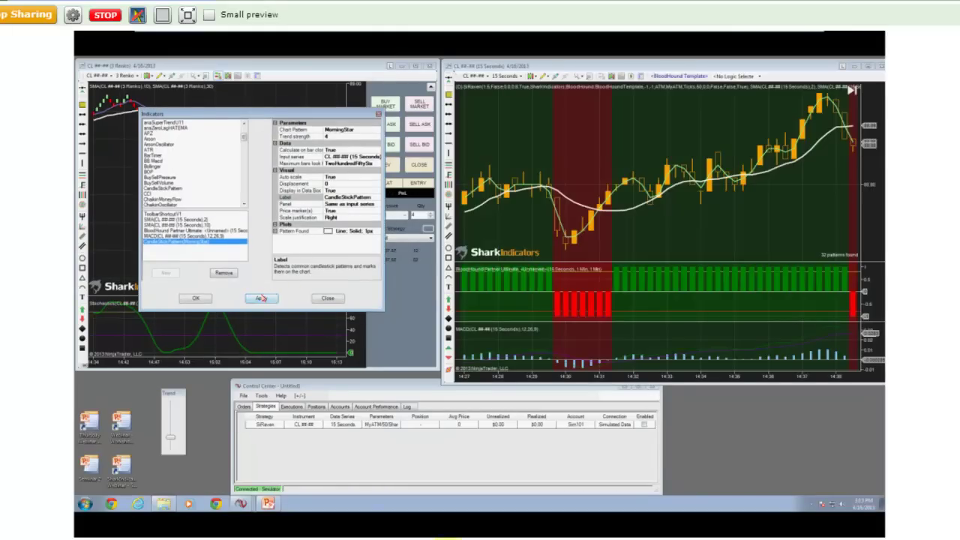
key(Escape)
Step: Change the chart pattern of the 15-second chart's CandleStickPattern indicator to Doji and apply it
scroll(663, 158, up, 10)
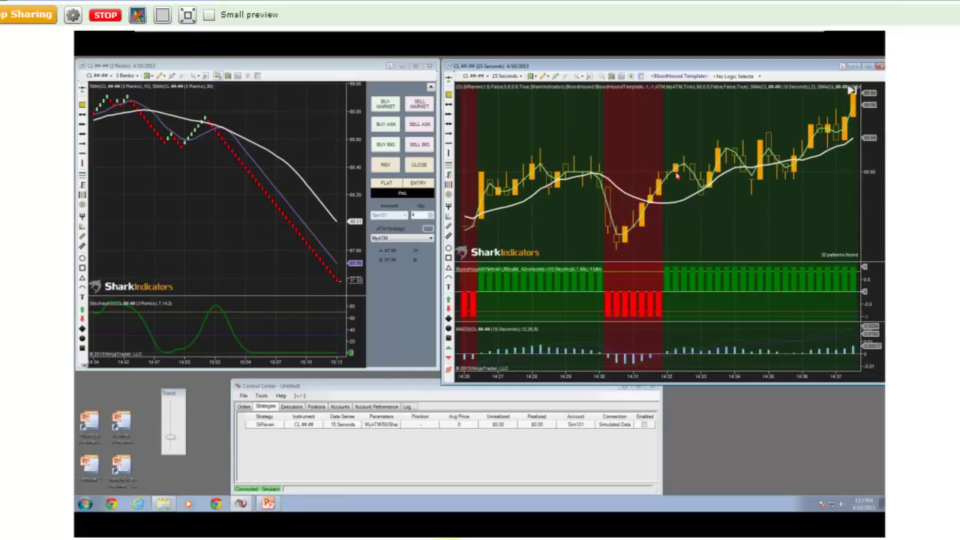
scroll(675, 183, up, 15)
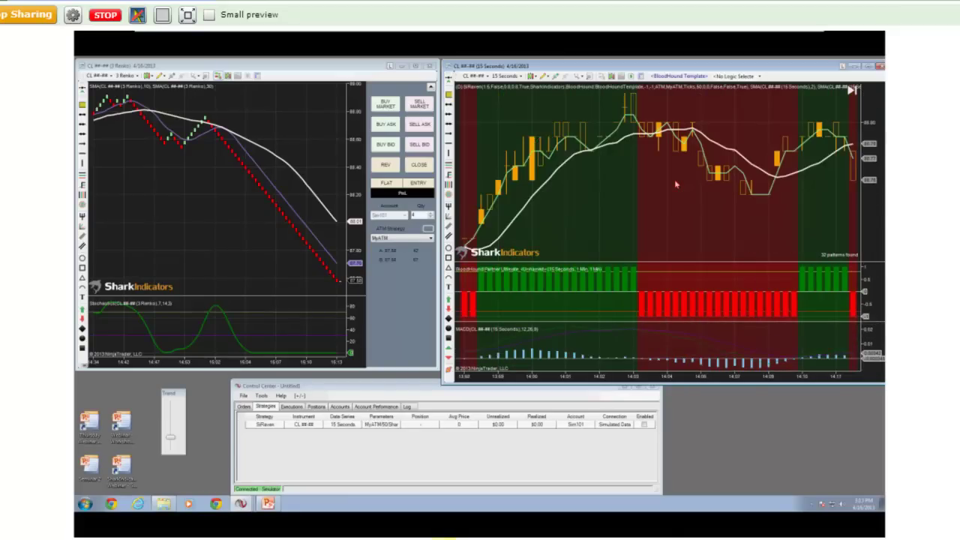
scroll(675, 183, up, 12)
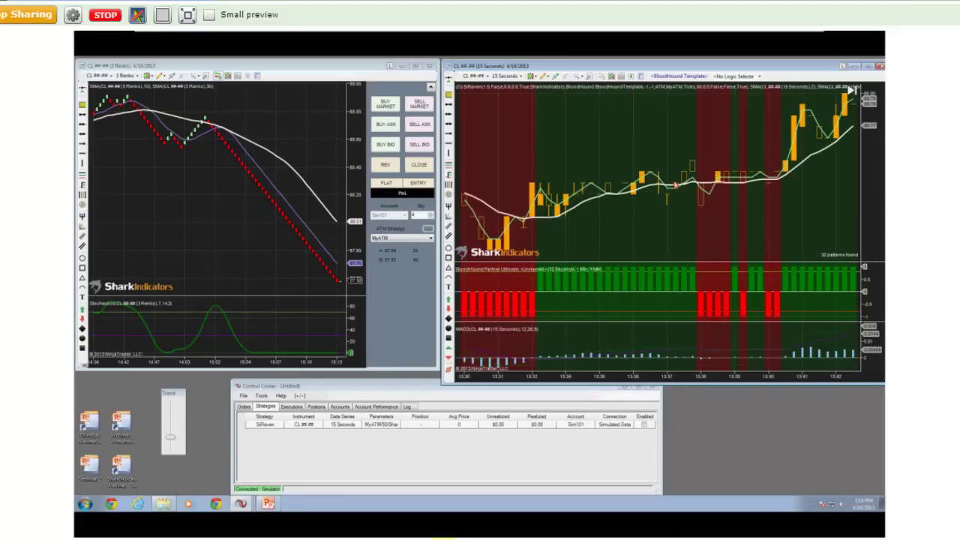
scroll(674, 185, up, 15)
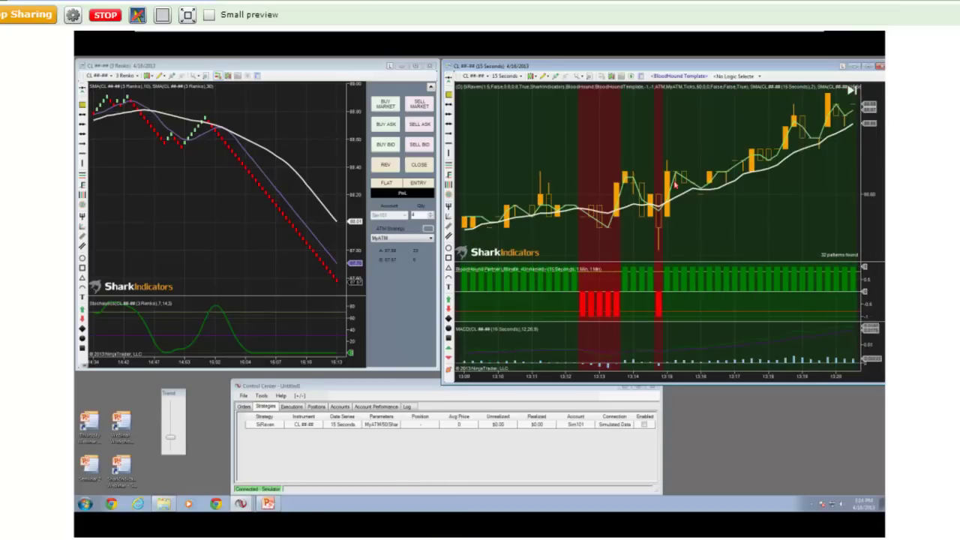
right_click(650, 124)
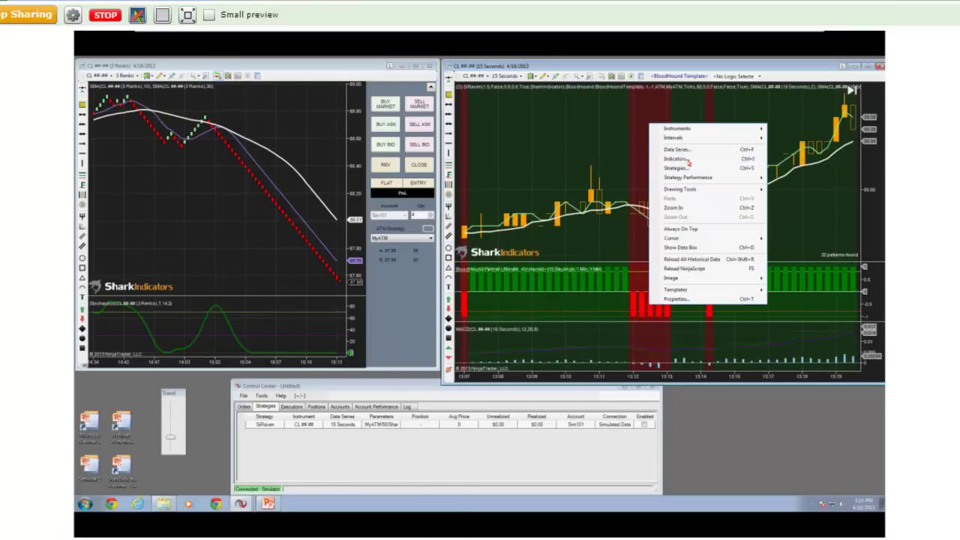
click(679, 159)
click(761, 142)
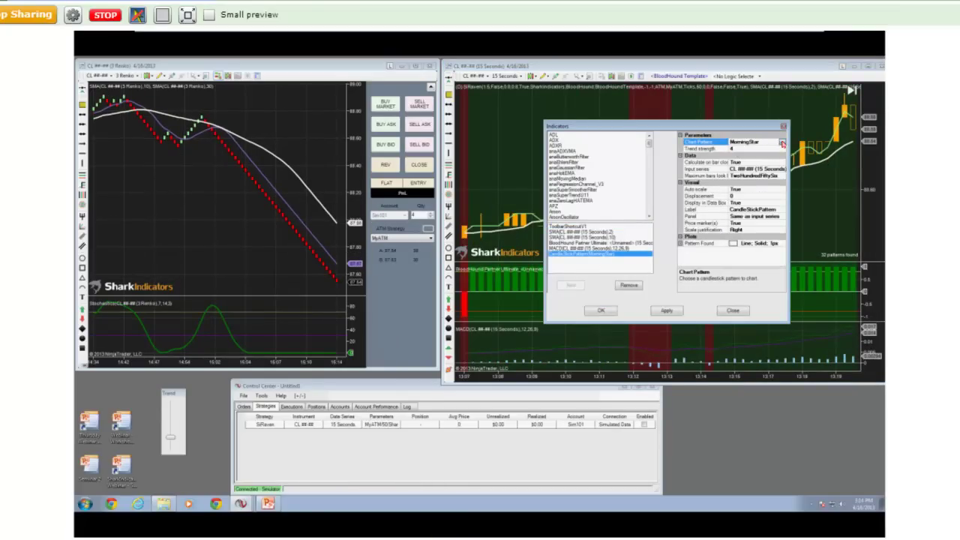
click(781, 142)
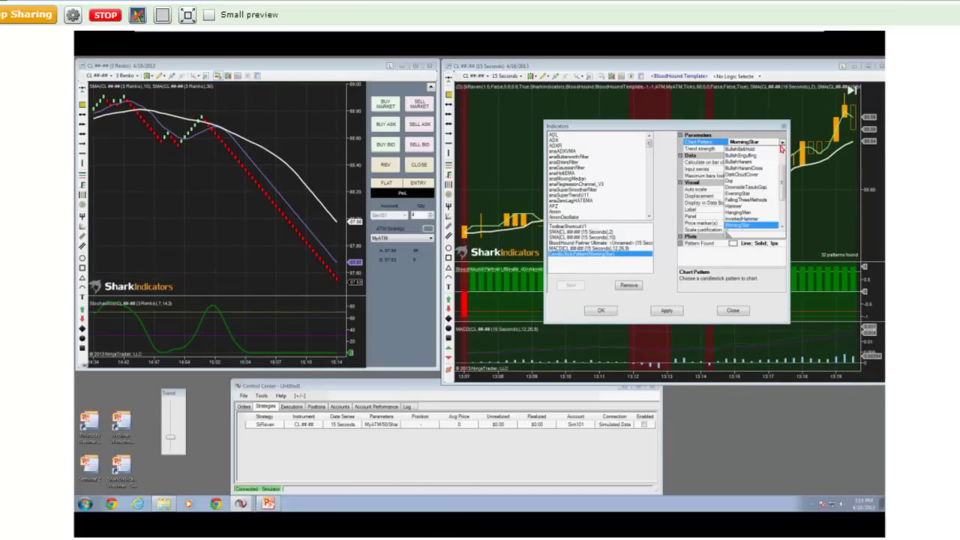
click(746, 181)
click(675, 311)
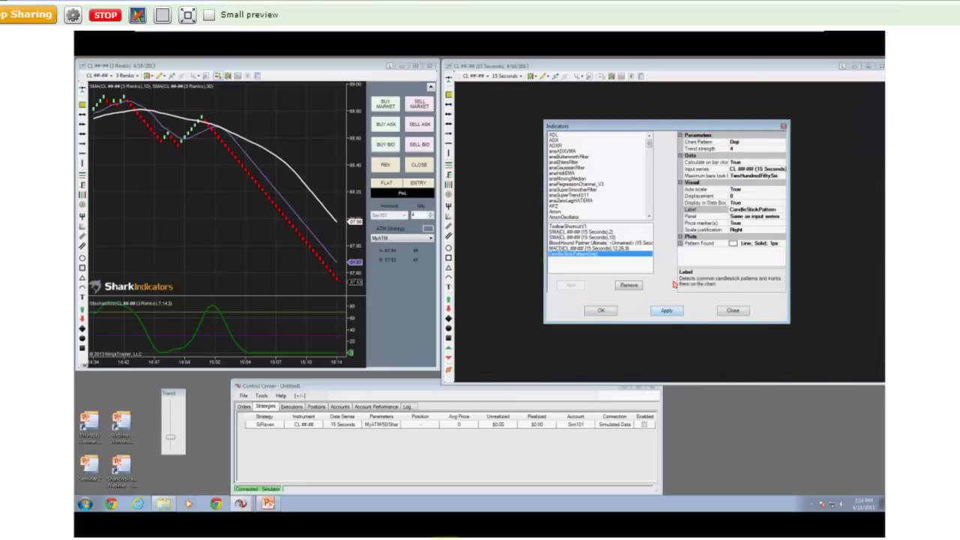
click(602, 311)
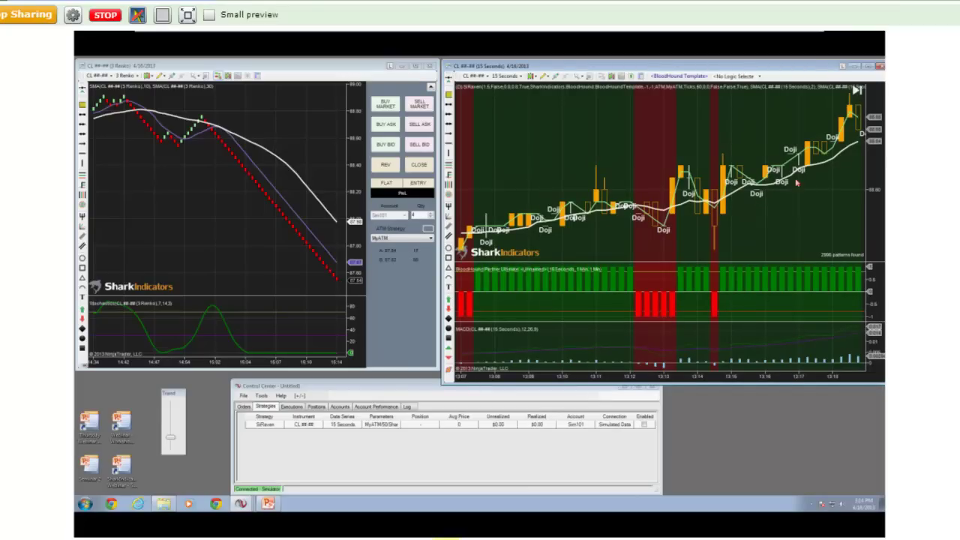
Step: In the BloodHound template, change the Indicator Threshold solver's indicator from MACD to CandleStickPattern with the Doji chart pattern
scroll(749, 240, up, 10)
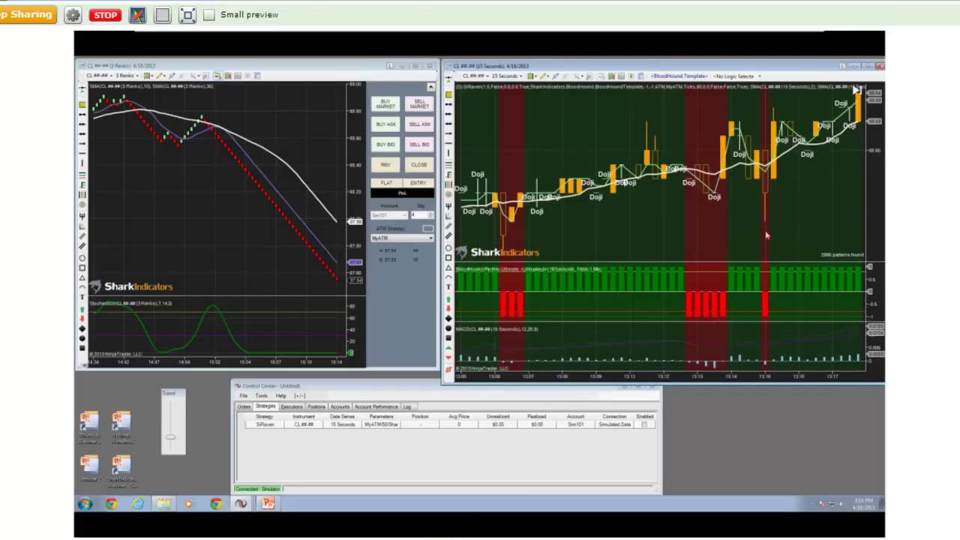
scroll(692, 255, down, 3)
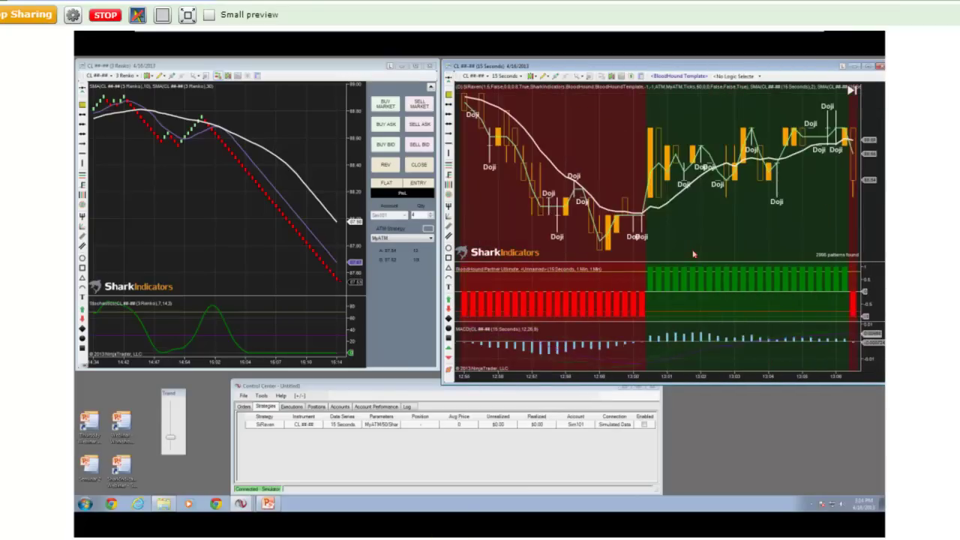
click(678, 76)
click(194, 256)
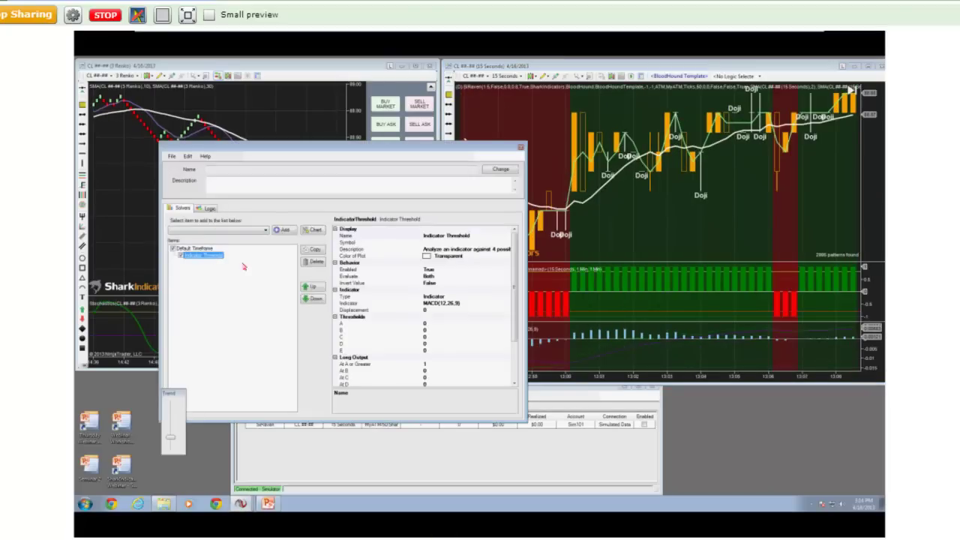
click(477, 304)
click(506, 305)
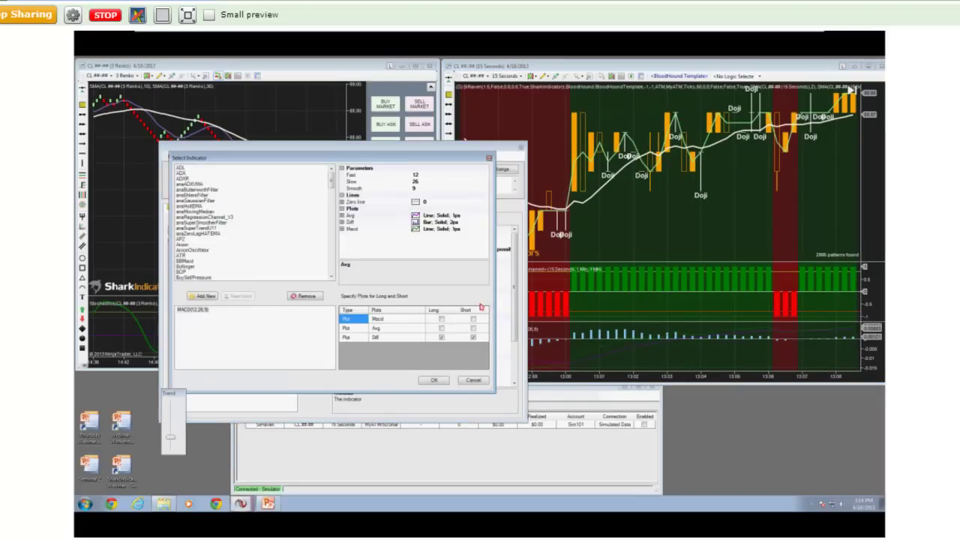
click(241, 262)
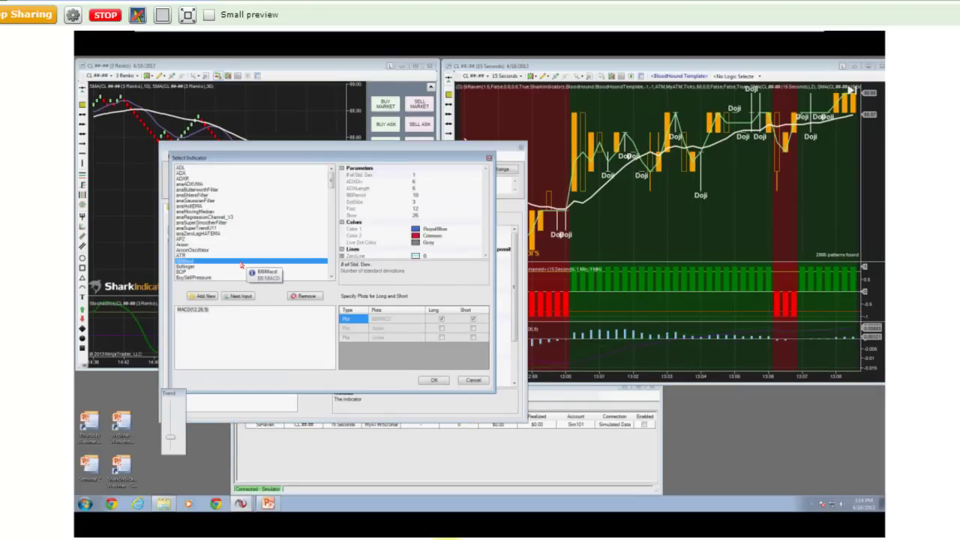
scroll(242, 264, down, 1)
click(241, 270)
scroll(252, 257, down, 1)
click(480, 177)
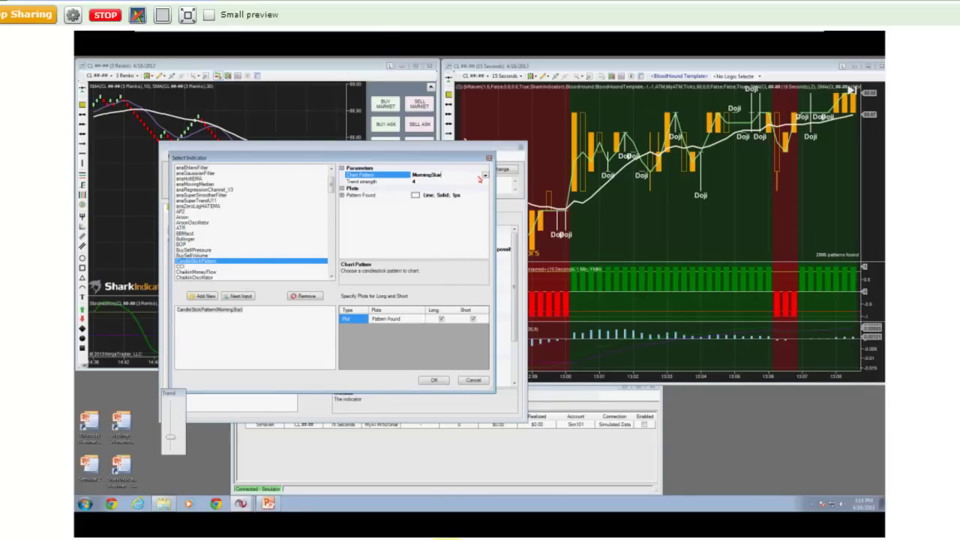
click(485, 177)
click(442, 259)
click(436, 381)
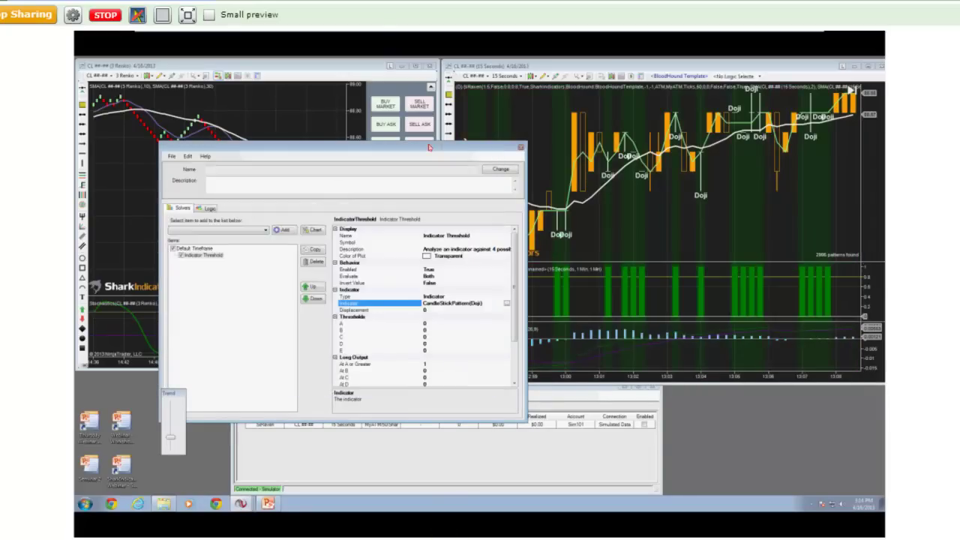
Step: Set the solver's Short Output to 0 at E or Less and 1 at A or Greater
drag(416, 146, 307, 79)
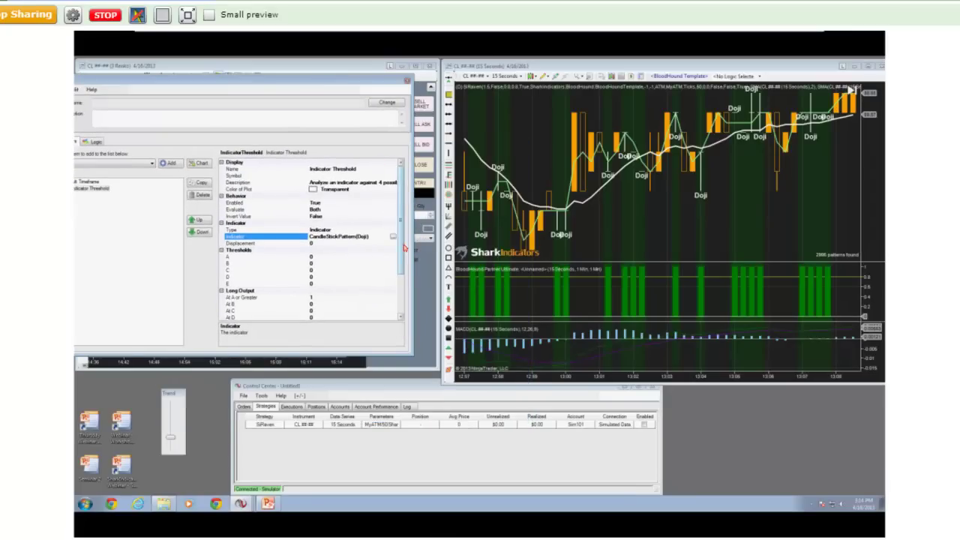
drag(401, 244, 404, 289)
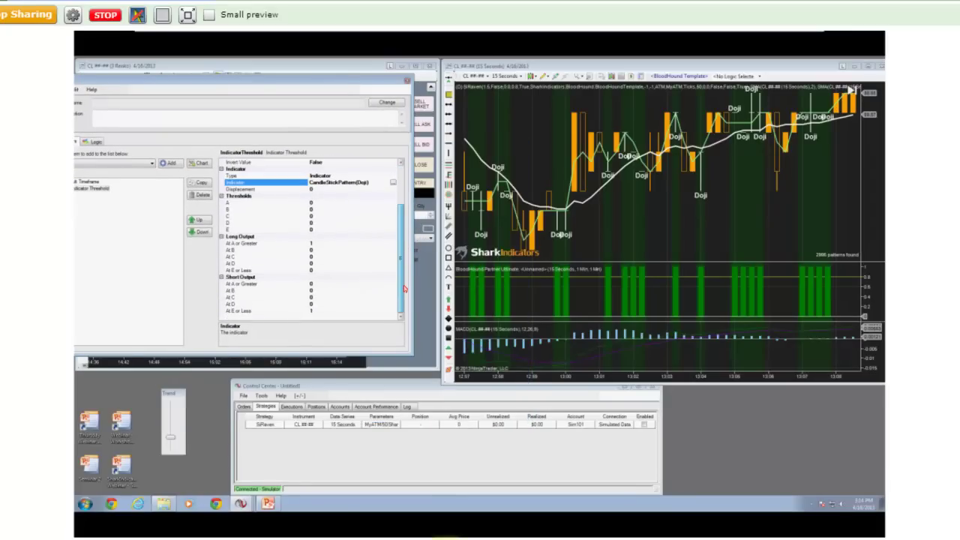
click(321, 313)
text(0)
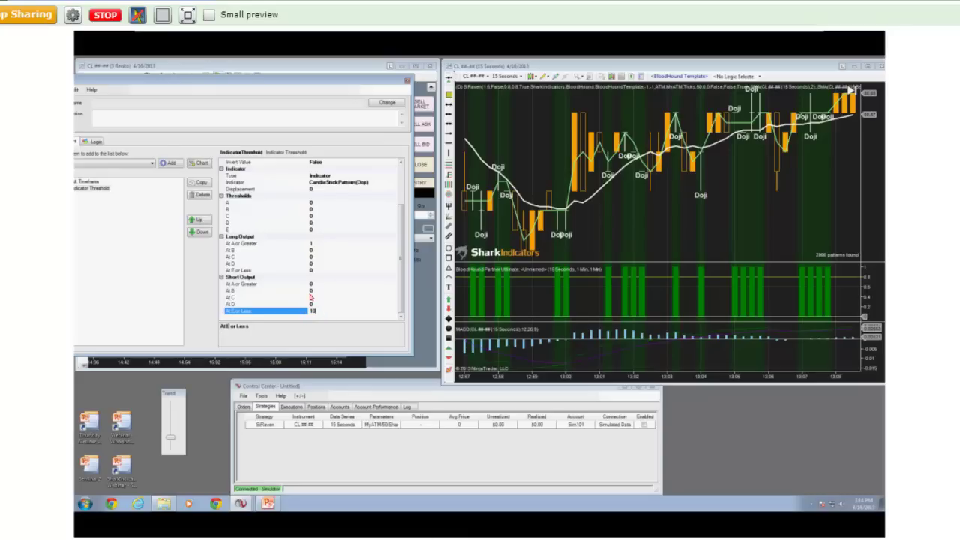
key(BackSpace)
key(BackSpace)
click(338, 284)
text(1)
click(339, 257)
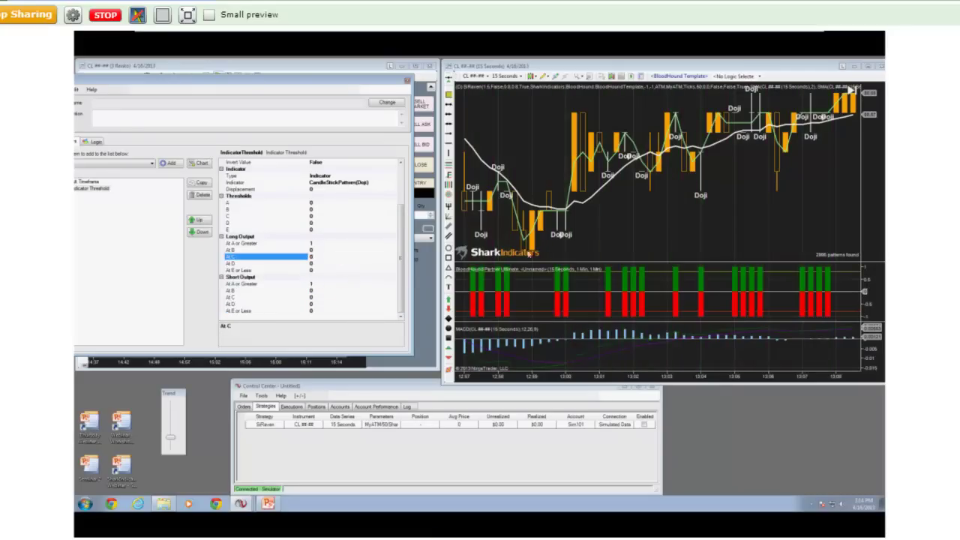
click(604, 241)
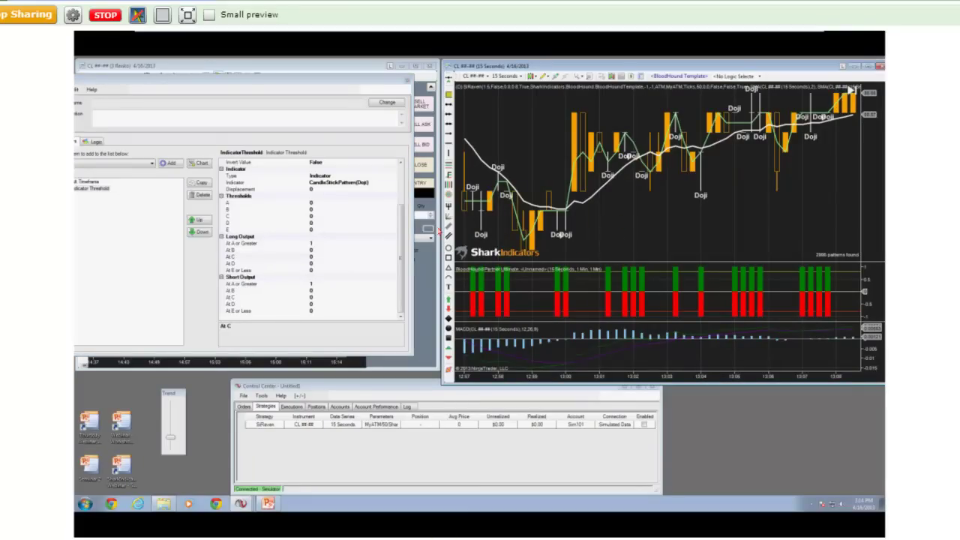
right_click(649, 231)
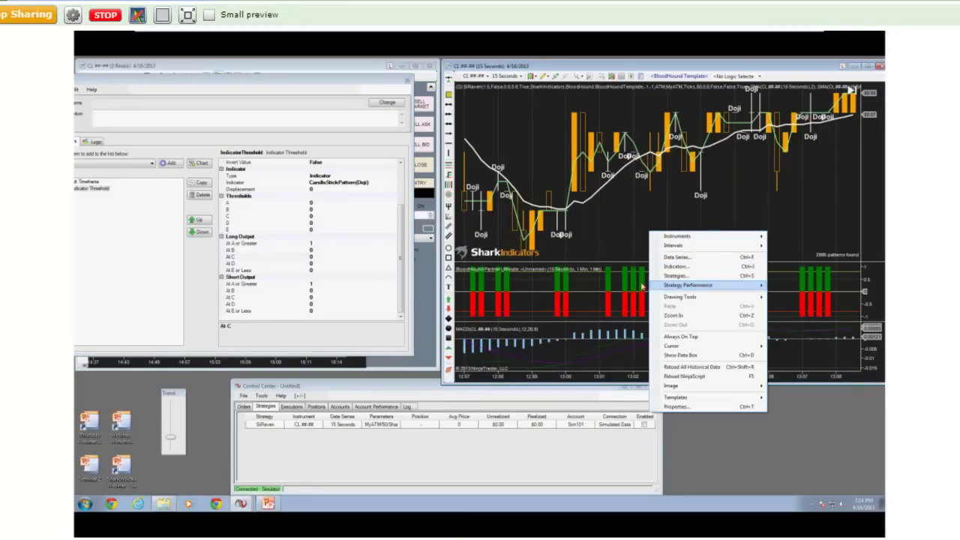
click(605, 261)
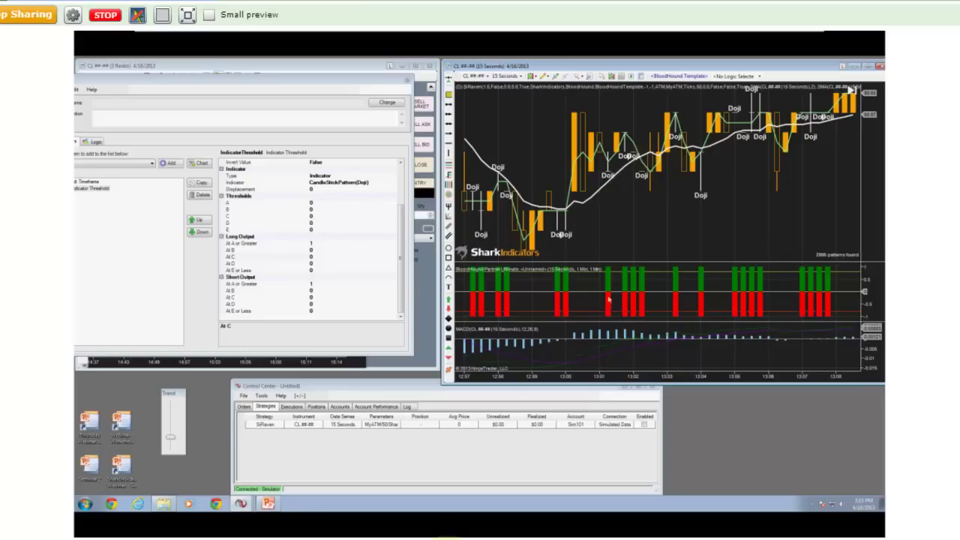
Step: Set Compare Long and Short Confidence to False for the 15-second chart's BloodHound Partner Ultimate indicator and review the signals
right_click(617, 227)
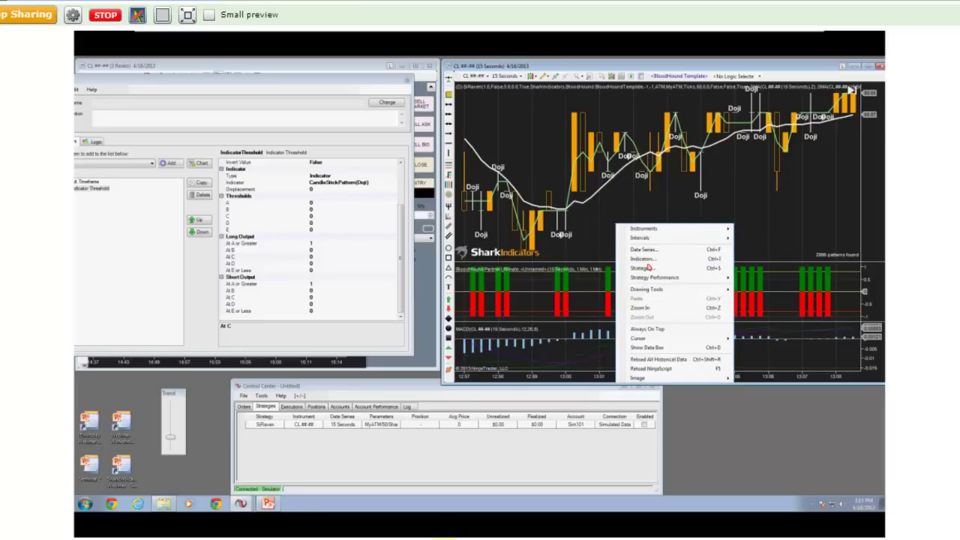
click(643, 259)
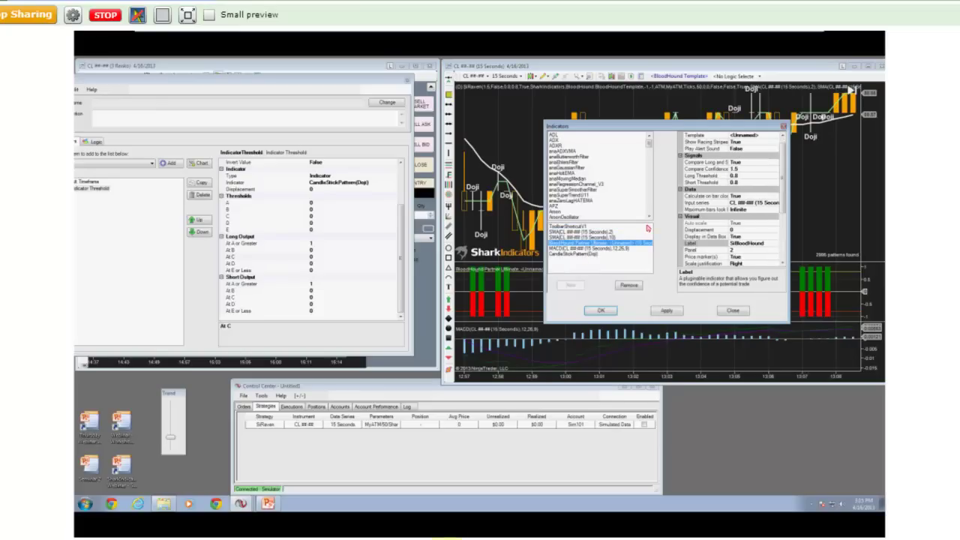
double_click(757, 162)
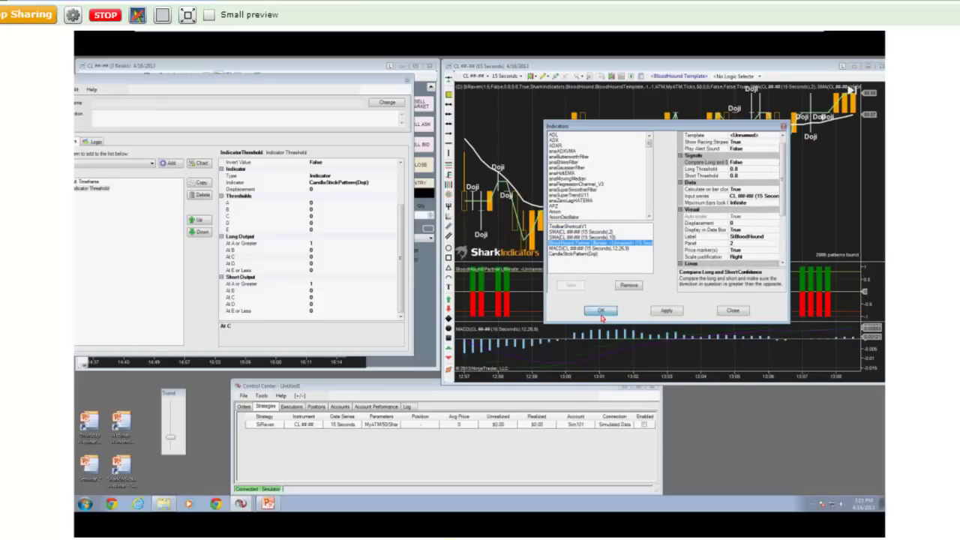
click(601, 311)
click(547, 313)
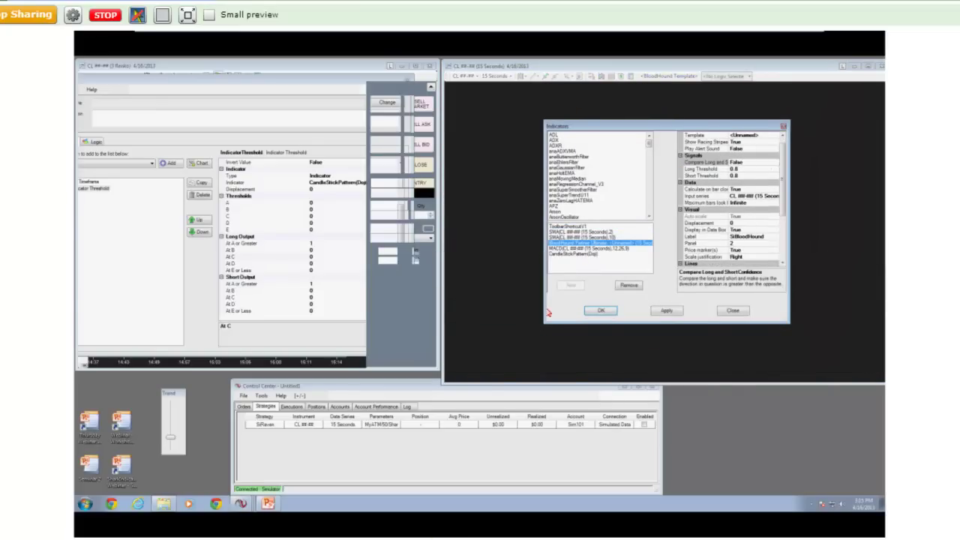
click(596, 310)
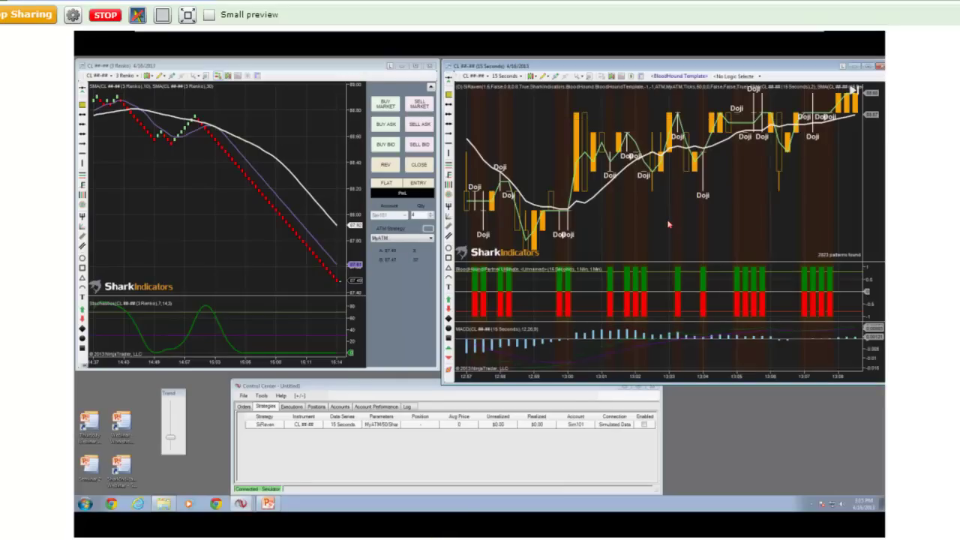
scroll(668, 224, up, 5)
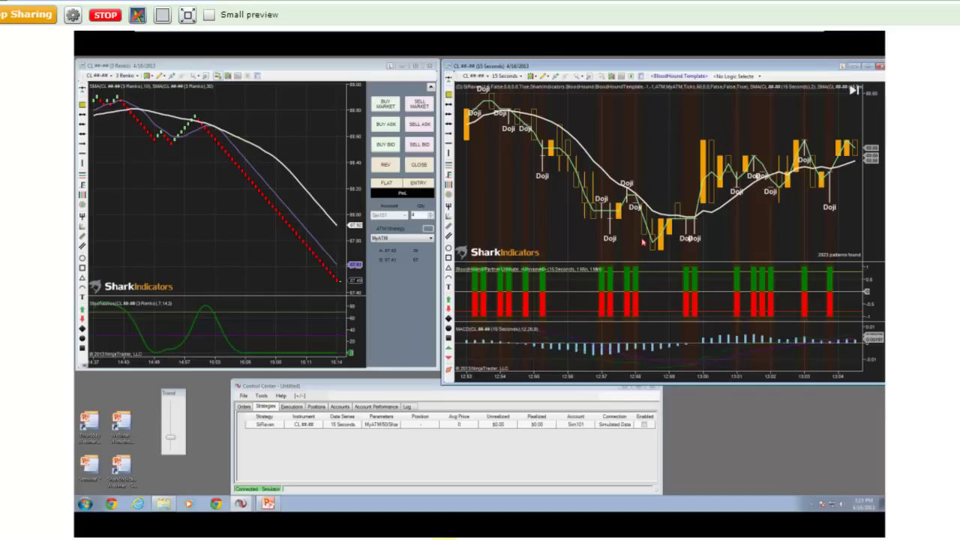
Step: Reopen the 15-second chart's BloodHound template and add an Indicator Crossover solver under the Default Timeframe
right_click(660, 154)
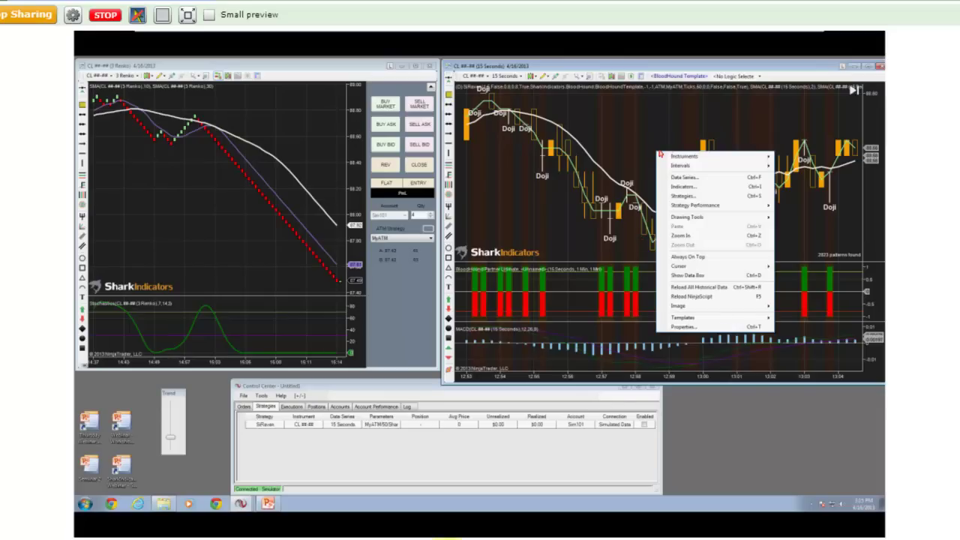
click(677, 78)
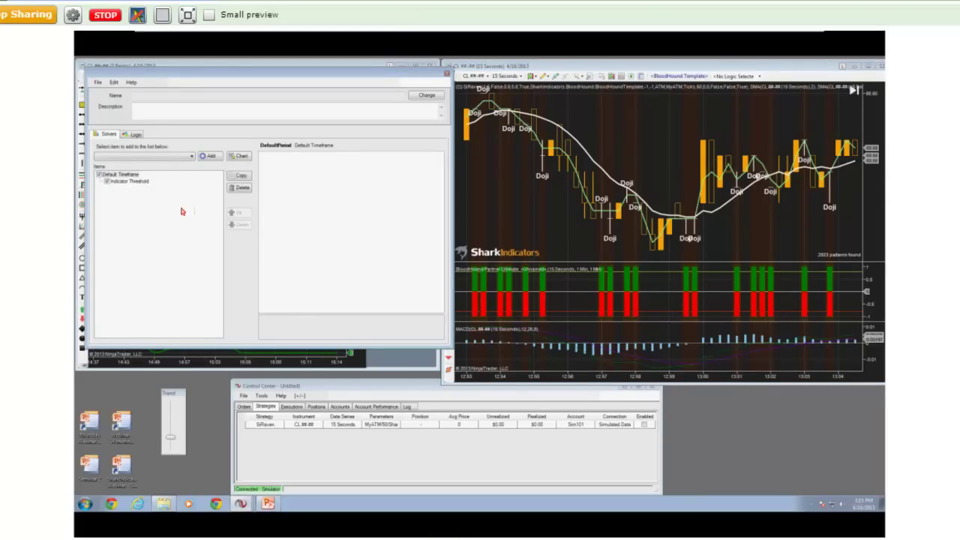
click(132, 181)
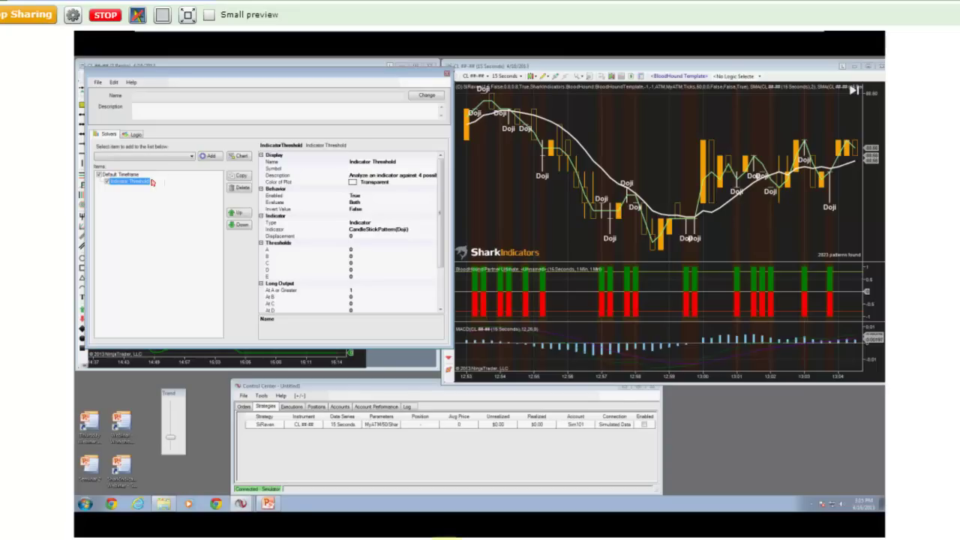
click(155, 156)
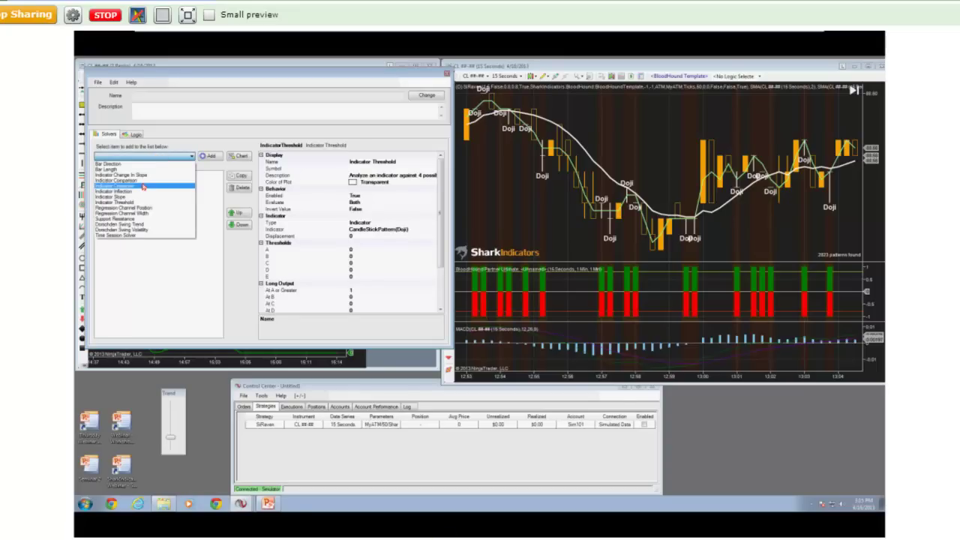
click(143, 186)
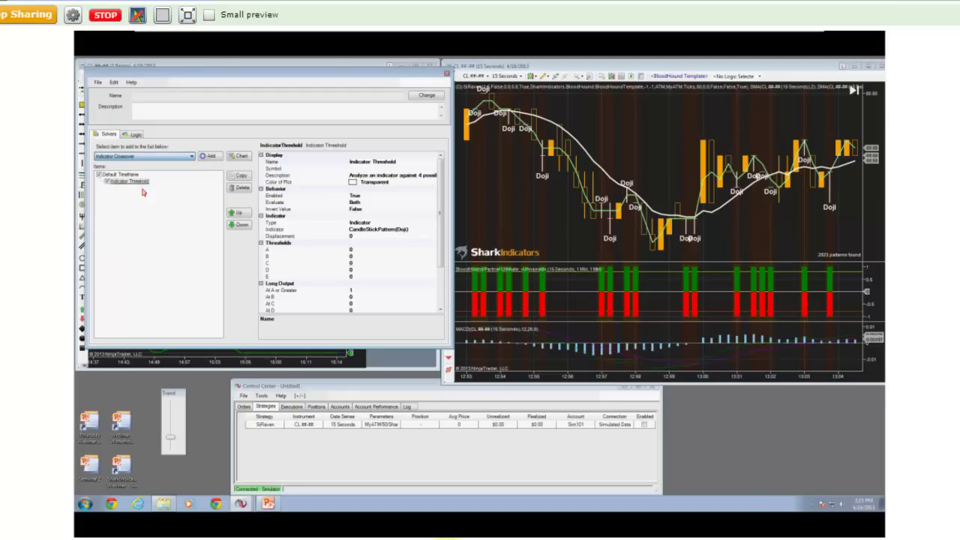
click(210, 157)
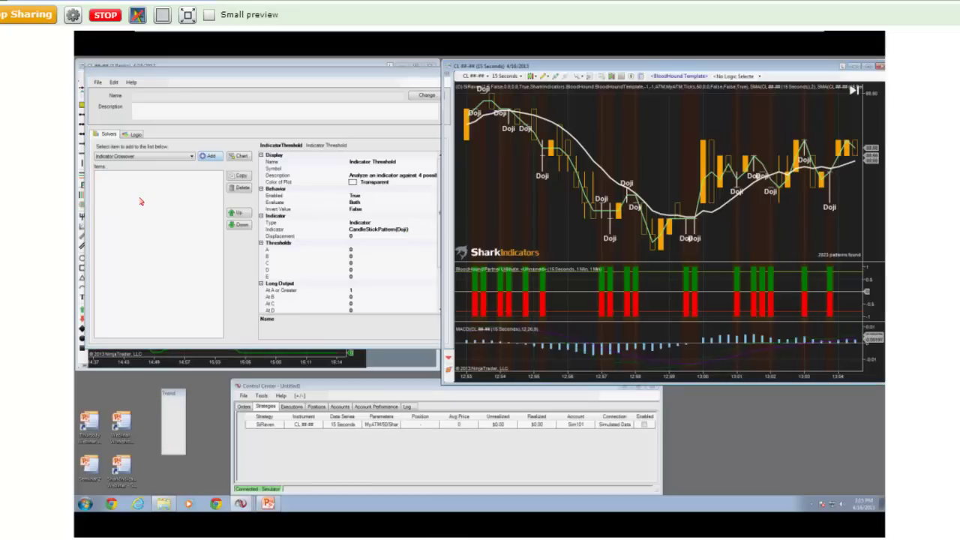
click(438, 229)
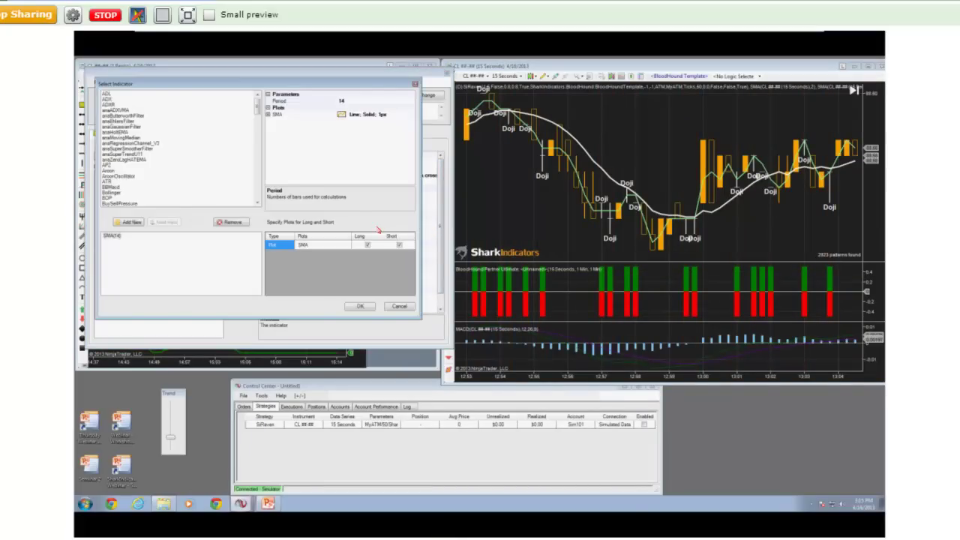
click(154, 175)
scroll(142, 180, down, 5)
scroll(139, 185, down, 1)
click(113, 121)
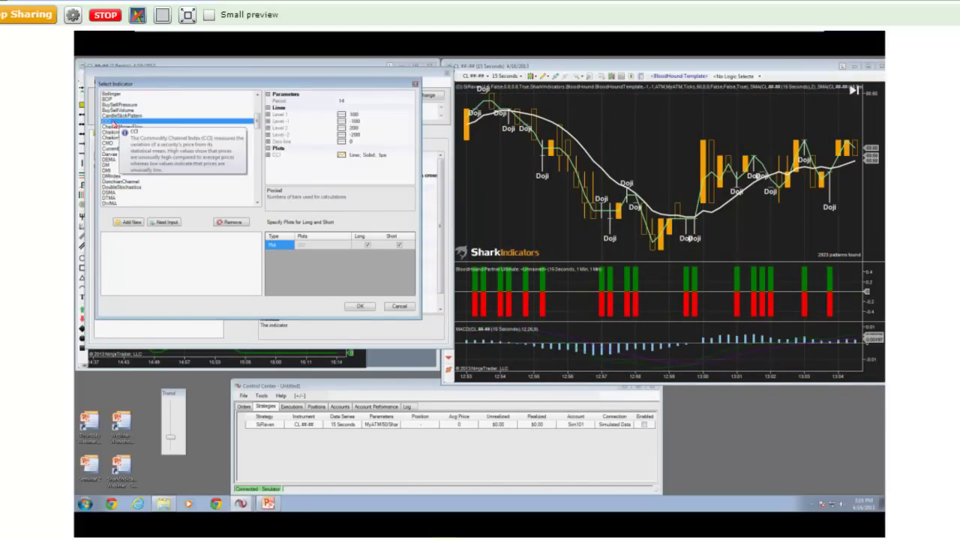
double_click(114, 123)
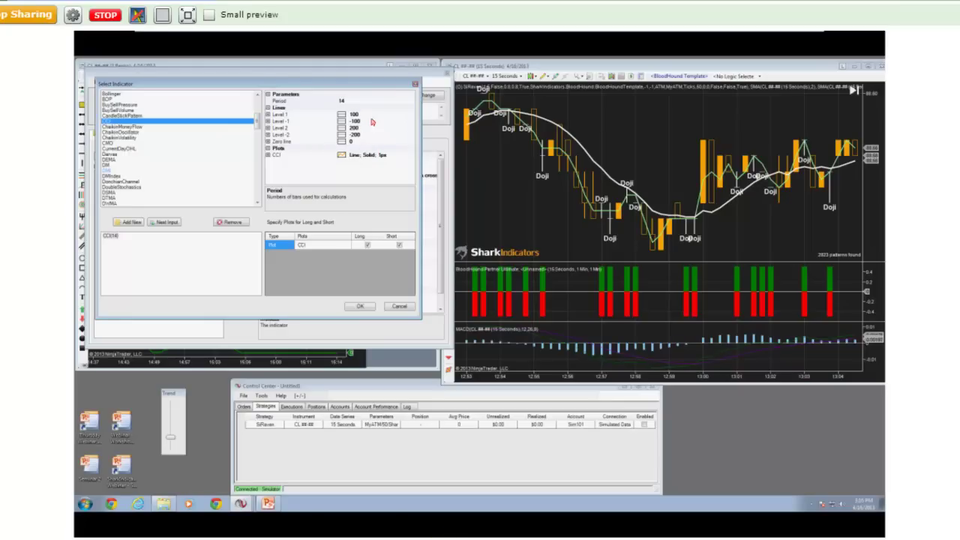
click(399, 306)
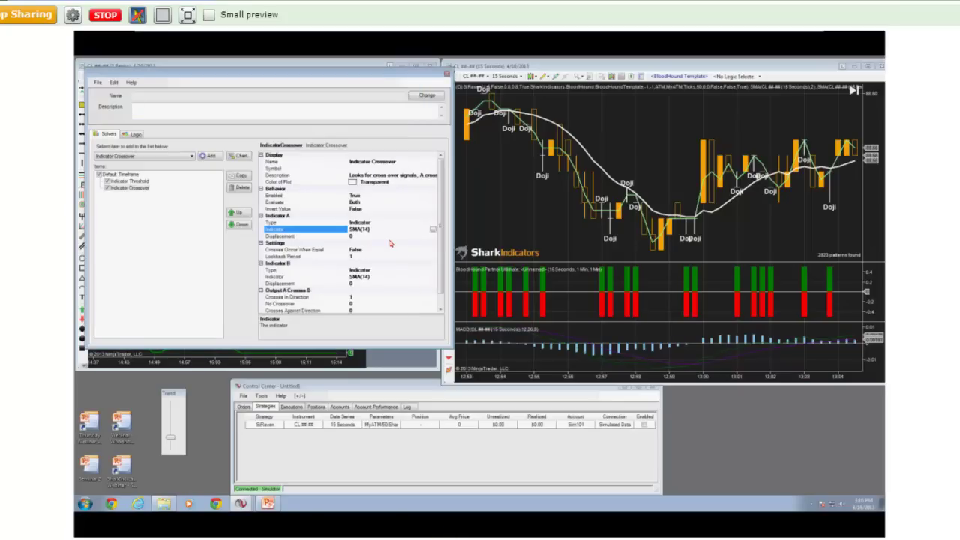
Step: Set Indicator A of the Indicator Crossover solver to CCI with period 14
click(434, 229)
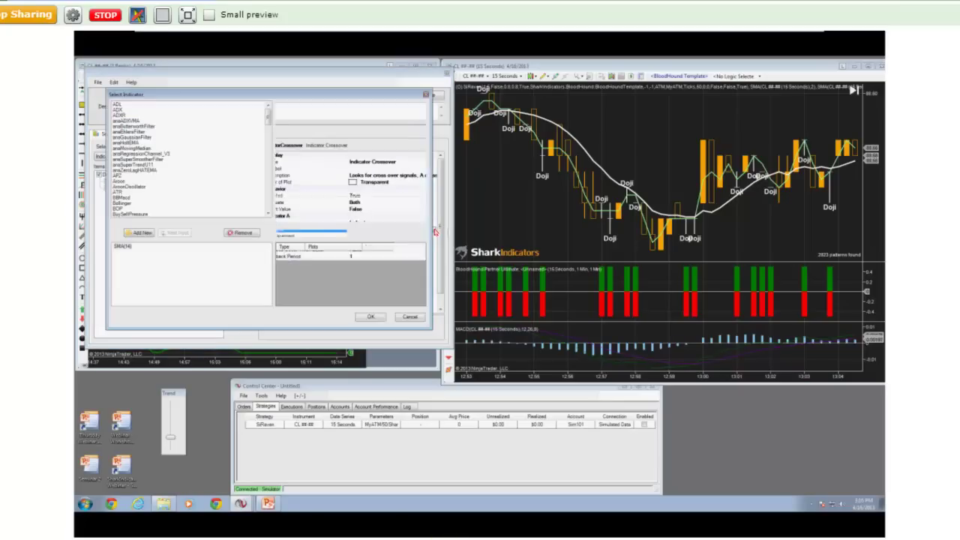
click(142, 192)
scroll(146, 197, down, 2)
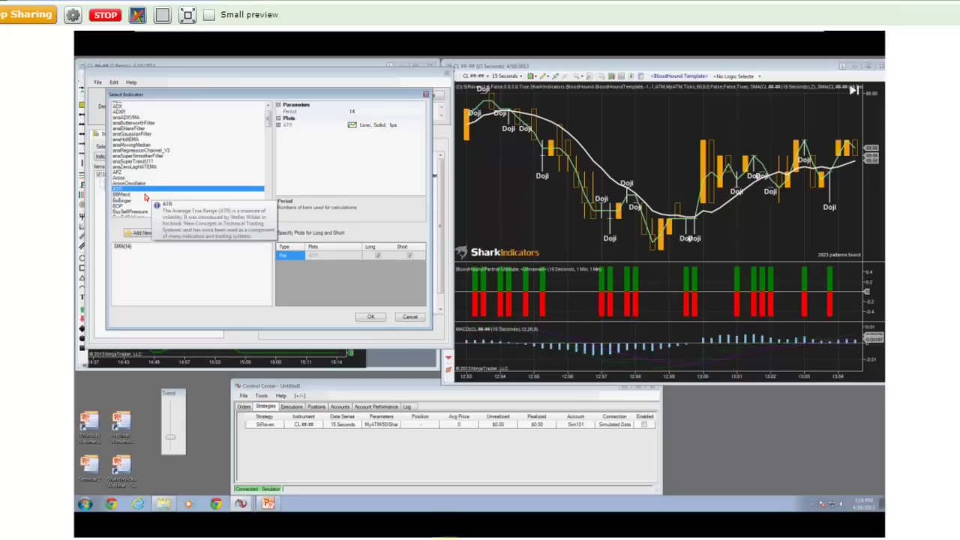
click(133, 203)
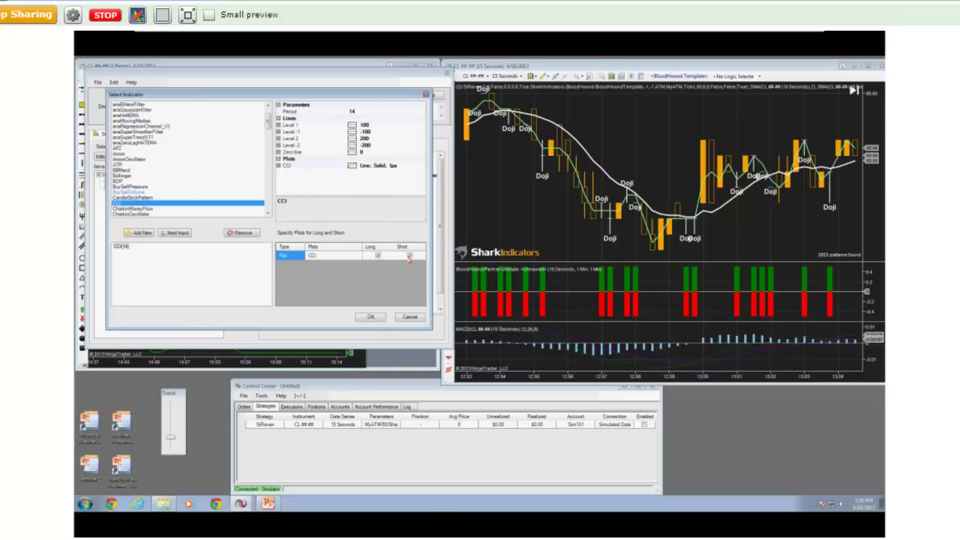
click(370, 316)
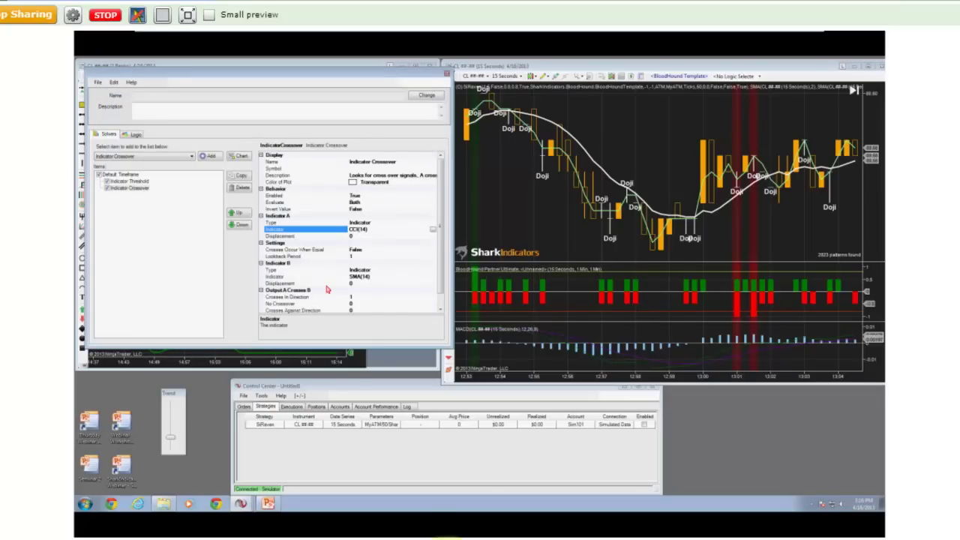
click(396, 297)
click(427, 276)
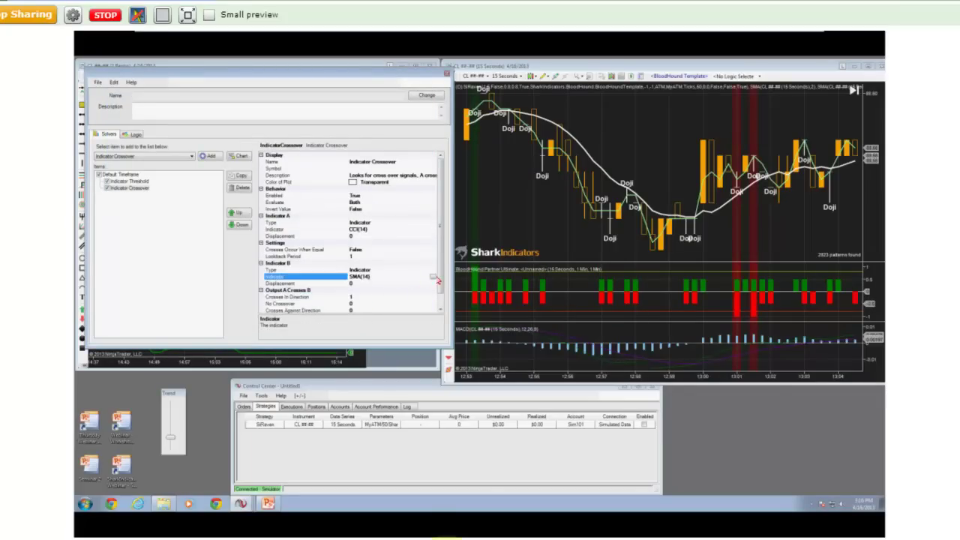
click(434, 277)
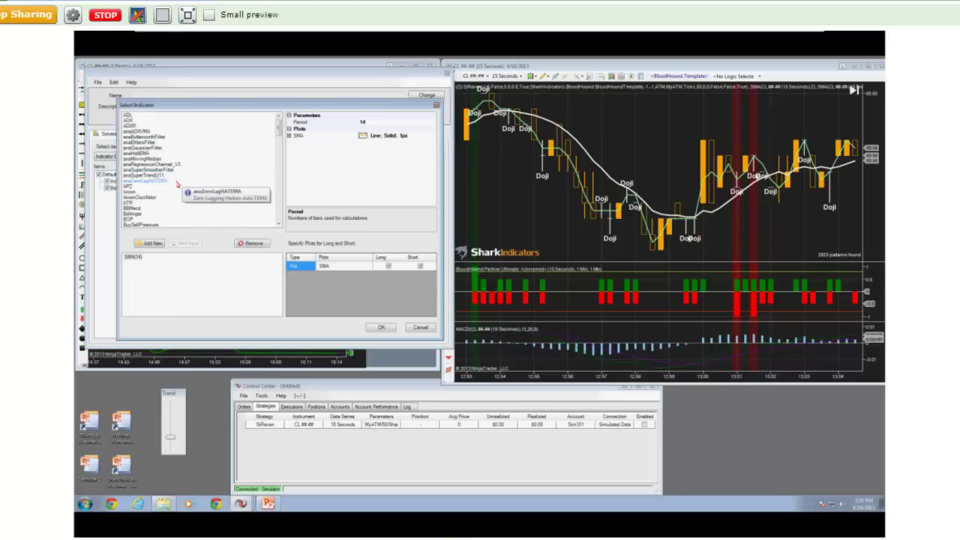
click(425, 329)
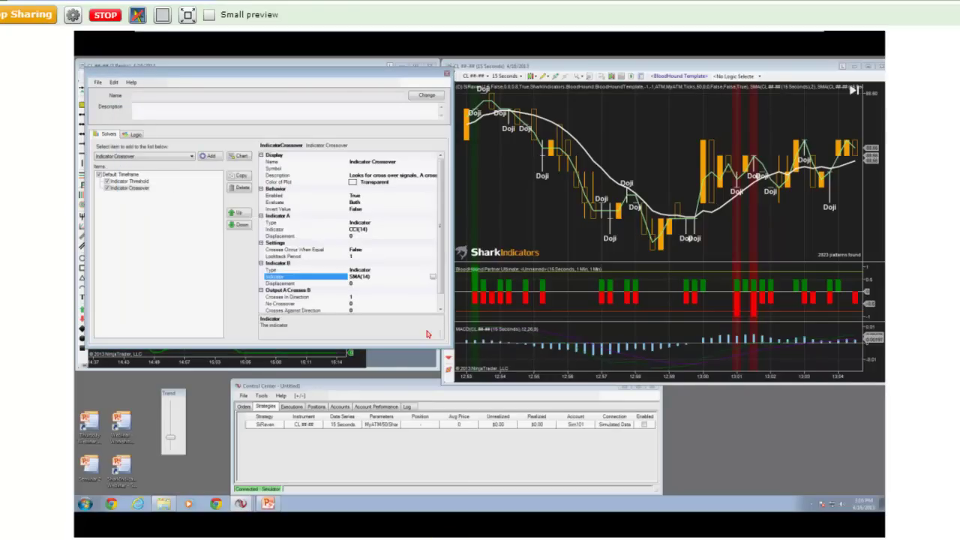
Step: Set the crossover solver's Indicator B type to Absolute Value with a value of 80
click(424, 270)
click(433, 269)
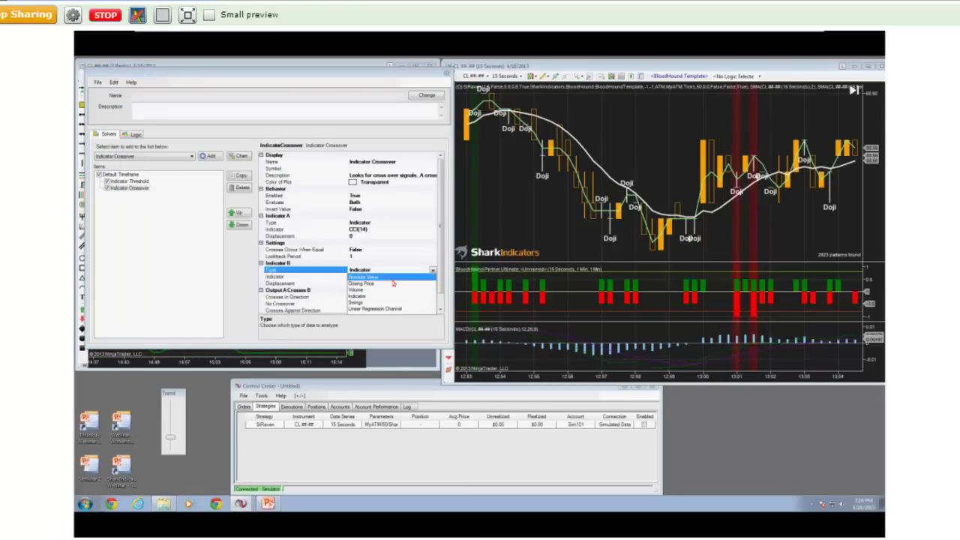
click(377, 276)
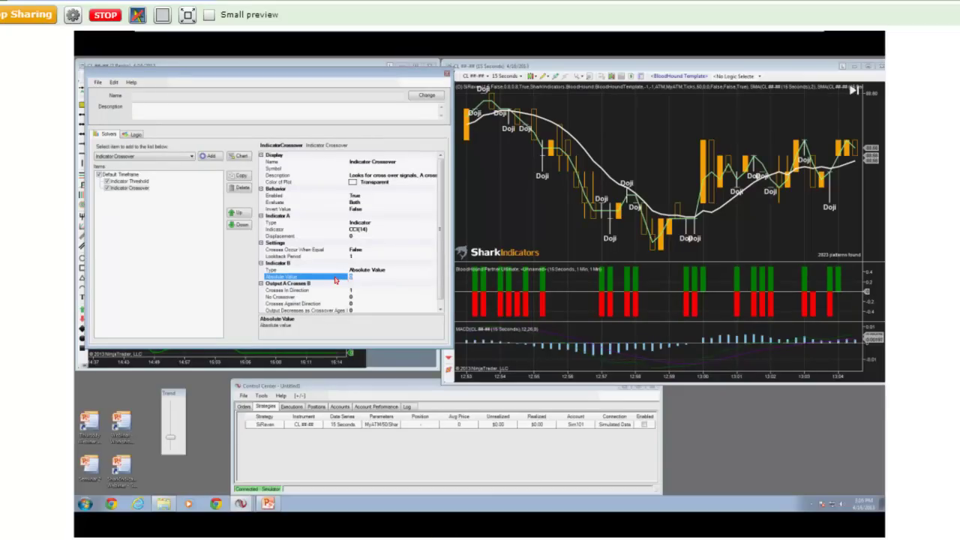
text(80)
click(404, 271)
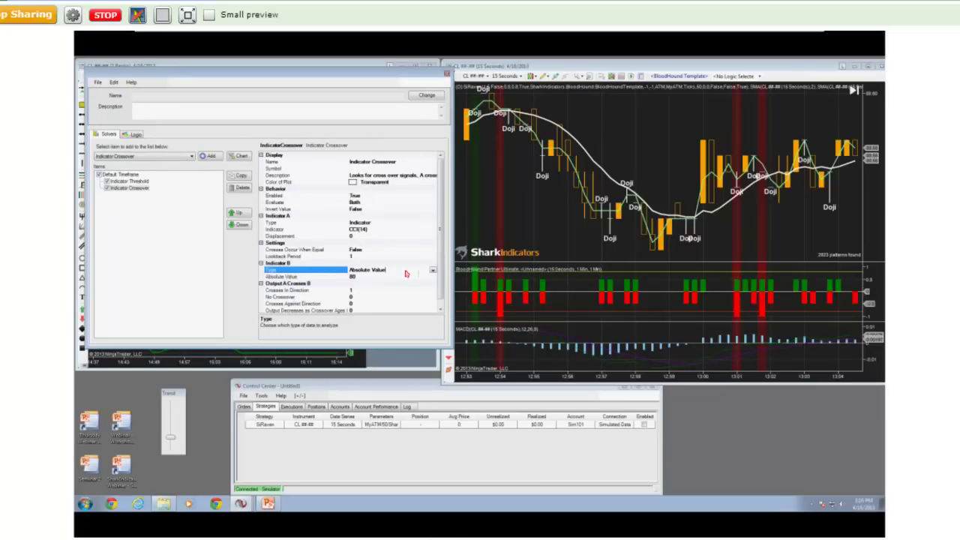
Step: Disable the Indicator Threshold solver and review the crossover signals across earlier bars of the 15-second chart
click(108, 186)
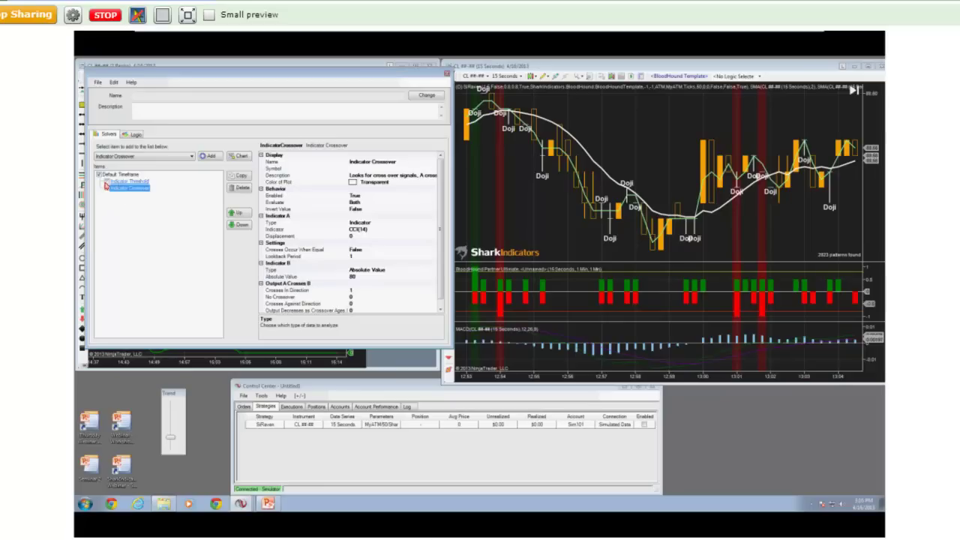
click(552, 239)
scroll(608, 221, left, 10)
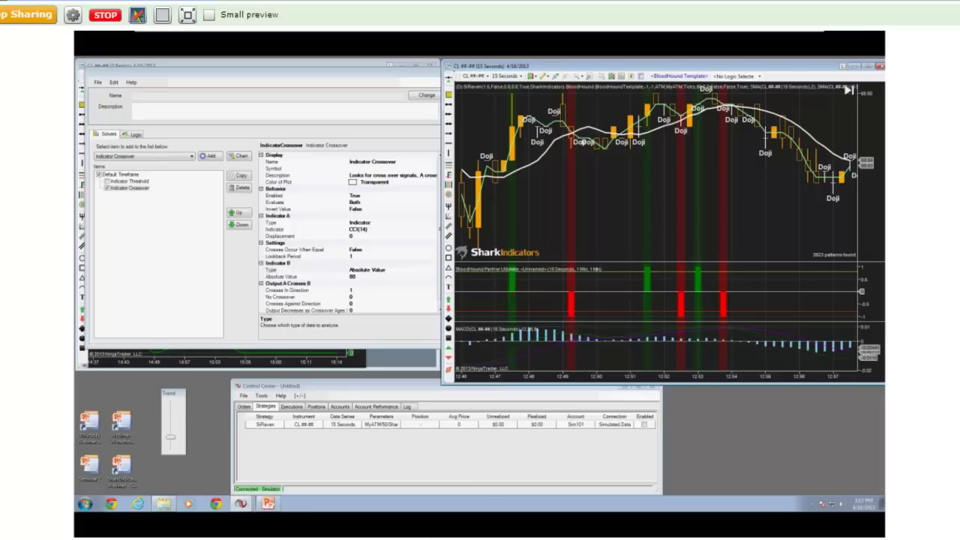
scroll(660, 173, up, 5)
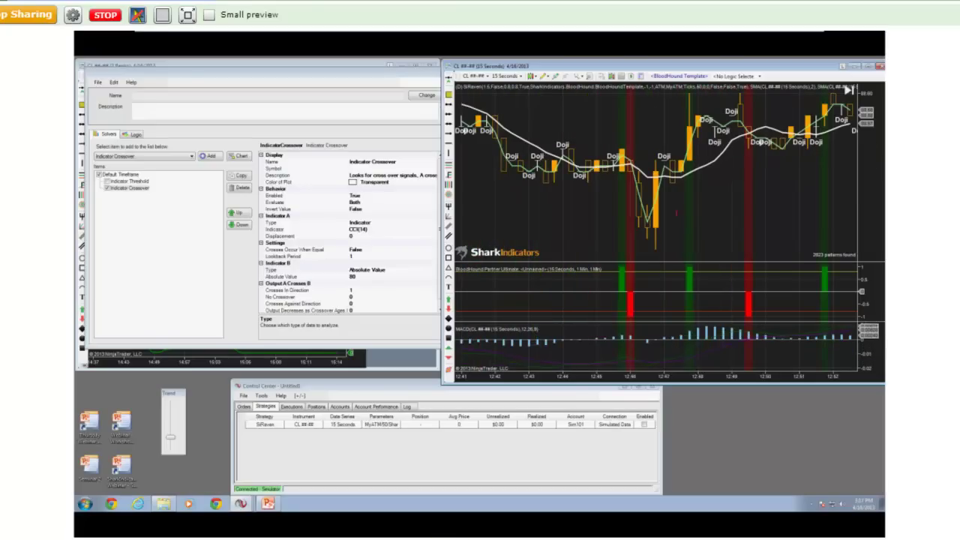
scroll(660, 173, up, 2)
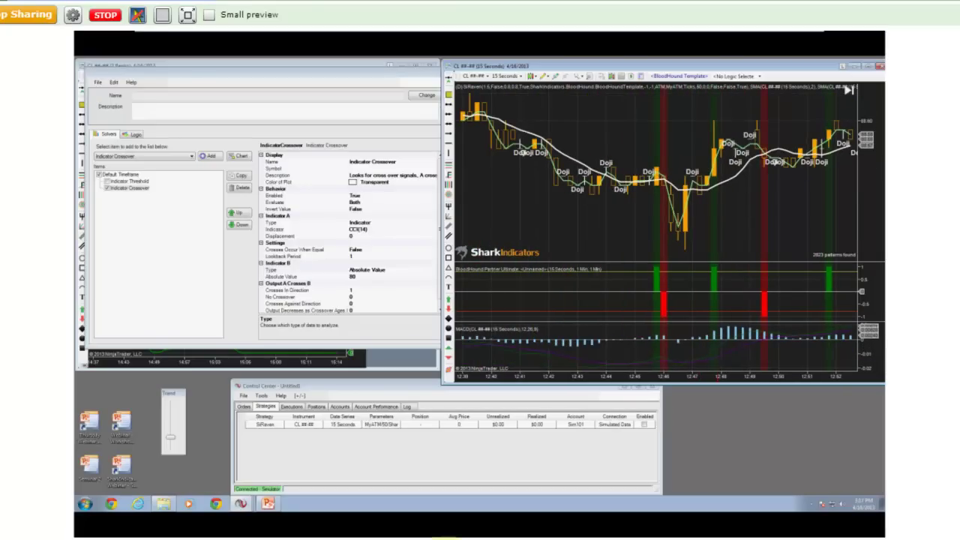
scroll(660, 172, down, 5)
scroll(660, 172, up, 3)
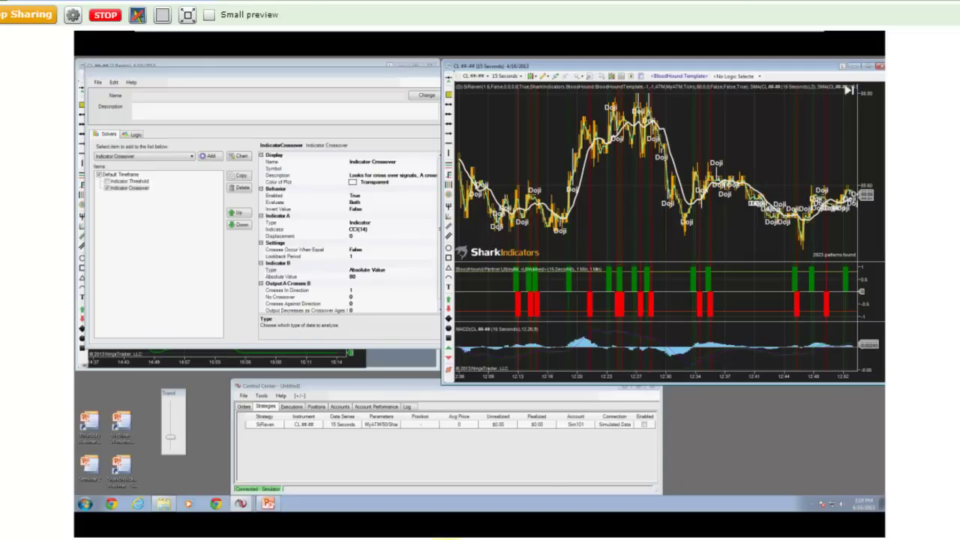
scroll(848, 88, up, 2)
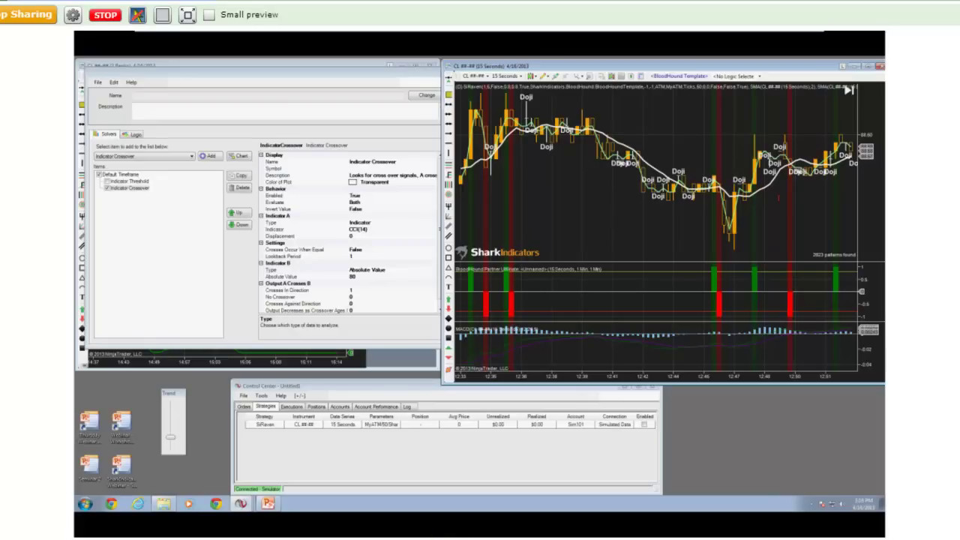
Step: Replace the crossover solver's Indicator A in the indicator selection with an EMA nested in another EMA, both with period 14
click(131, 188)
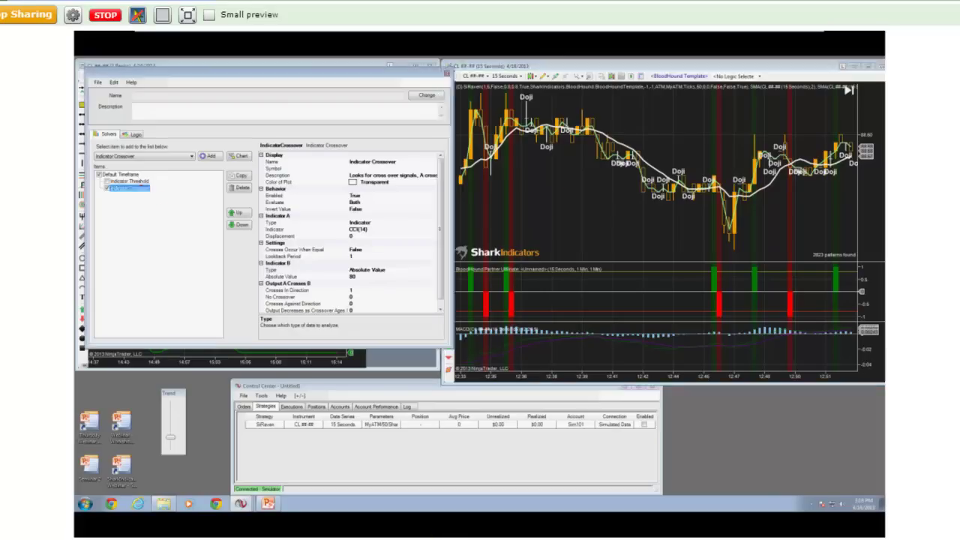
click(399, 228)
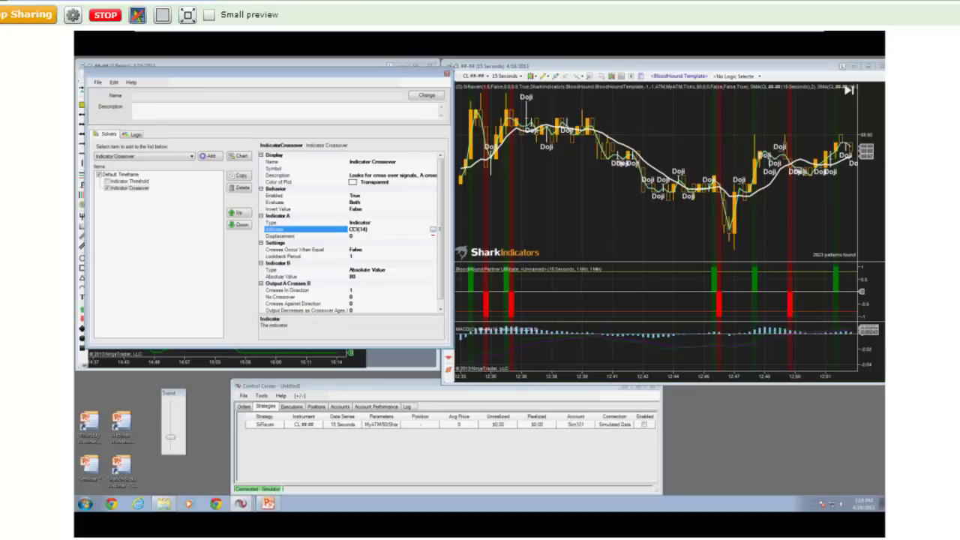
click(433, 229)
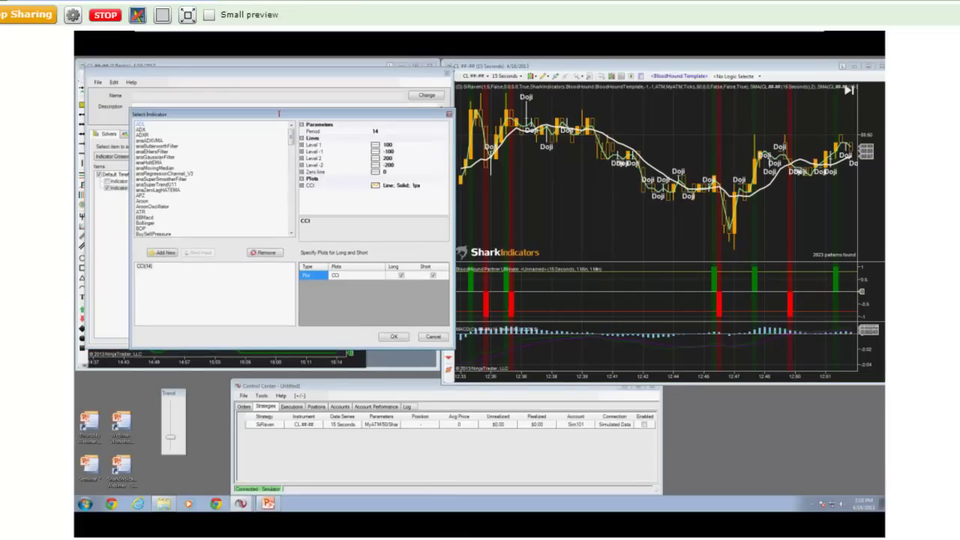
scroll(215, 176, down, 10)
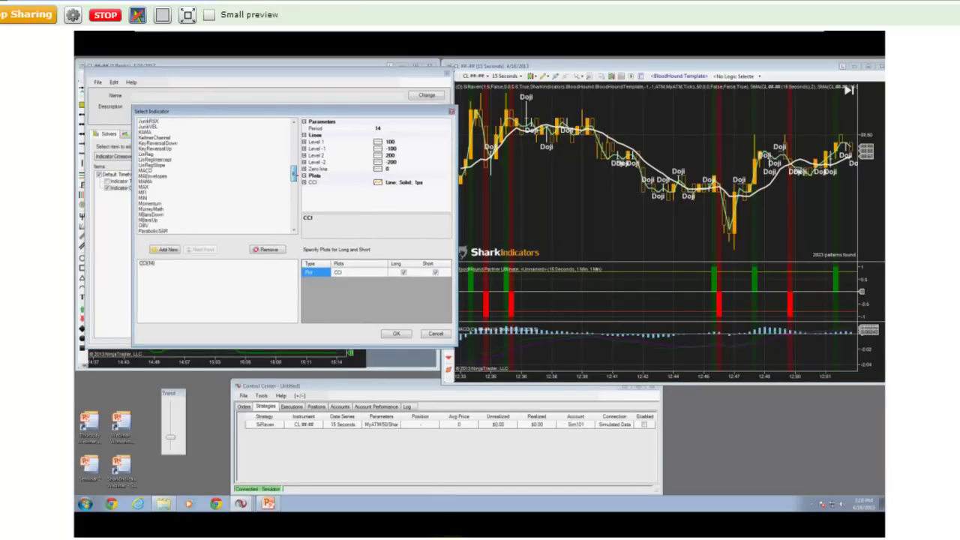
scroll(215, 175, down, 3)
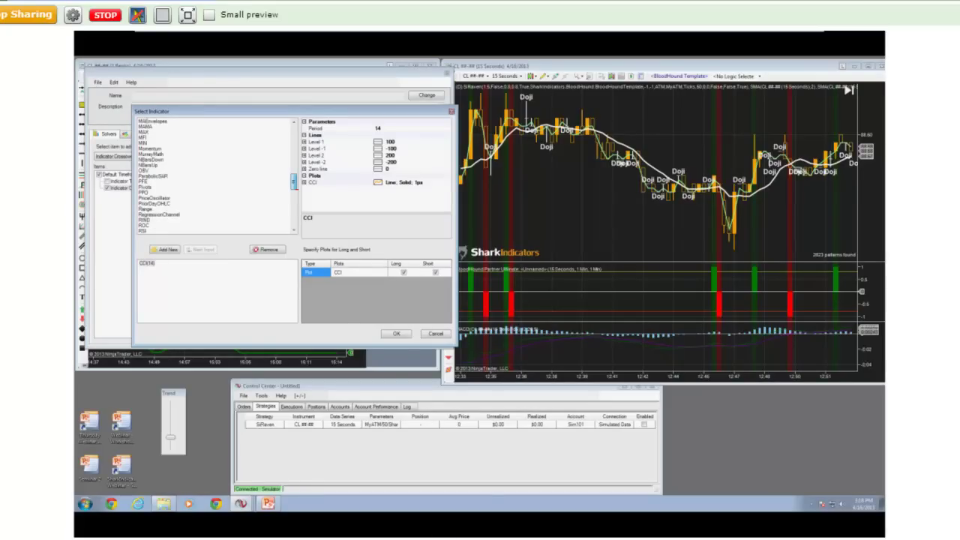
scroll(215, 175, up, 2)
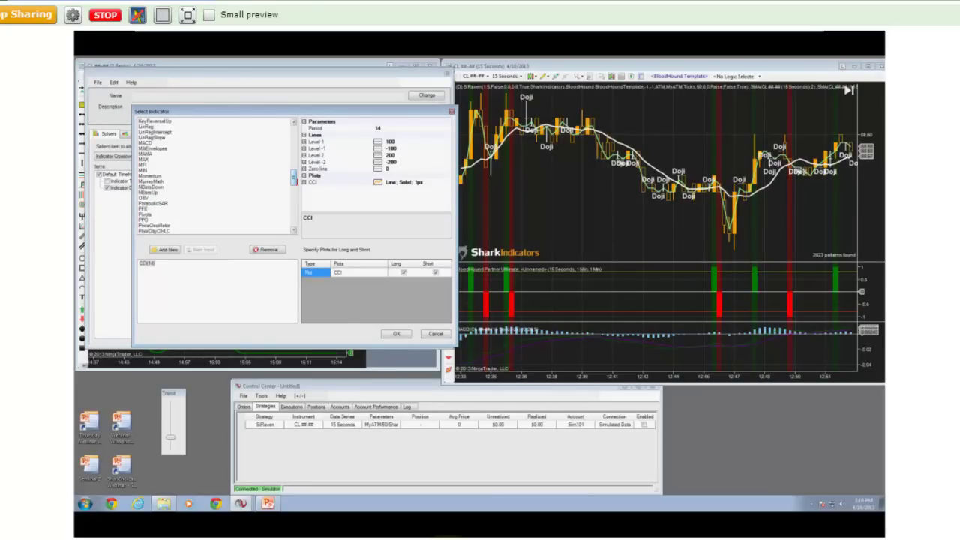
scroll(215, 175, up, 8)
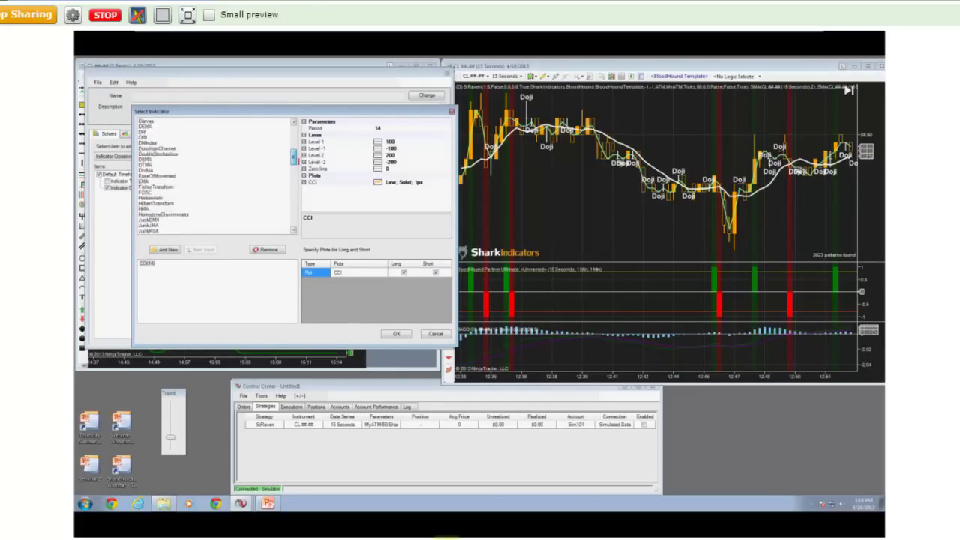
click(164, 182)
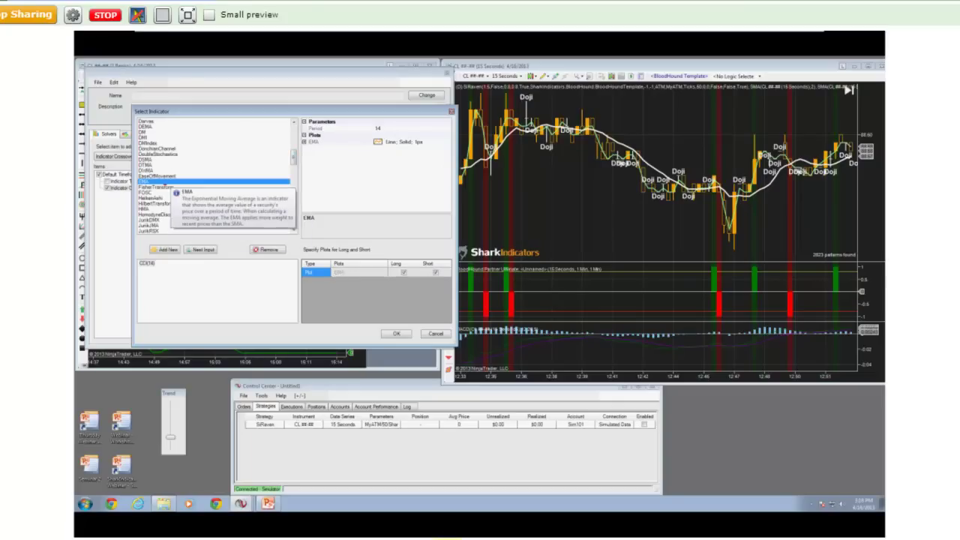
click(165, 249)
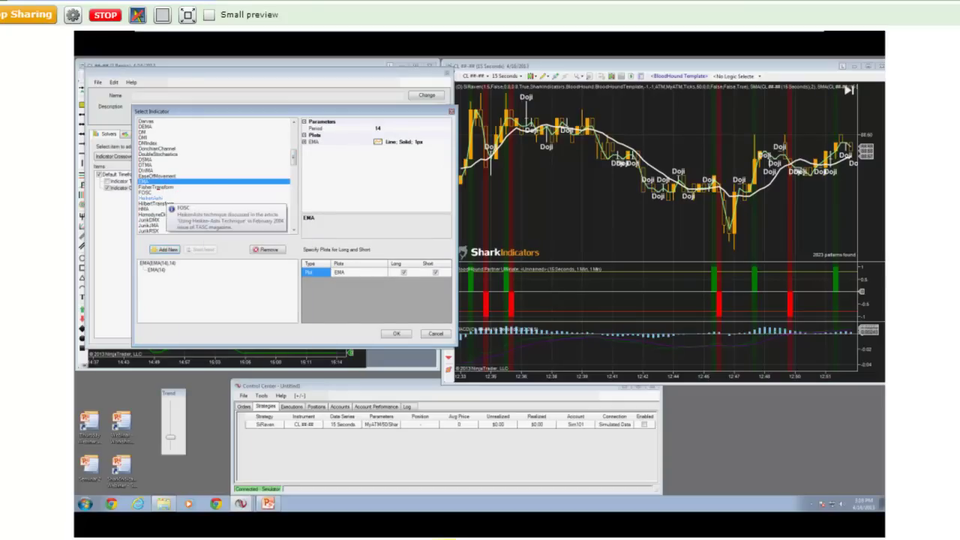
click(155, 269)
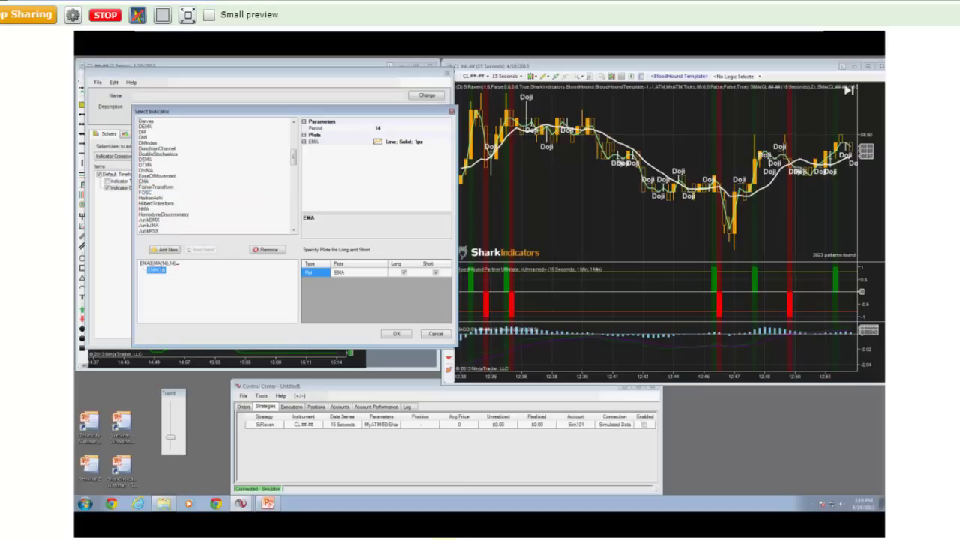
click(165, 263)
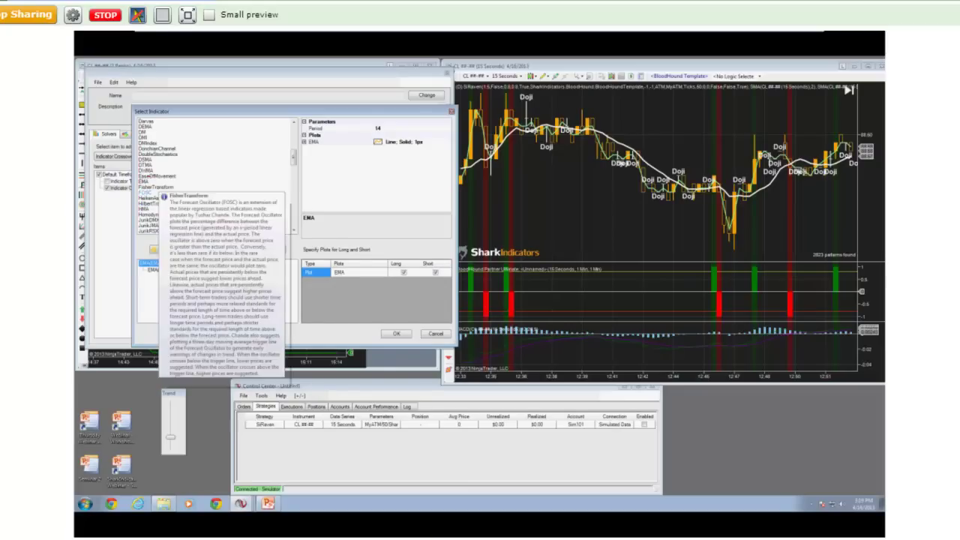
Step: Nest a third EMA with period 14 inside the indicator, examine each nesting level, and discard the indicator selection
click(144, 180)
click(165, 249)
click(163, 277)
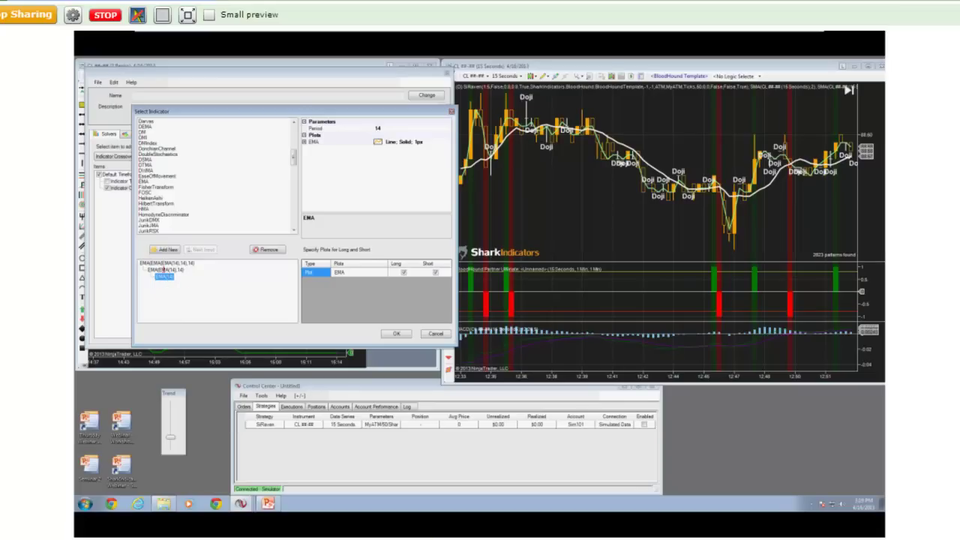
click(164, 269)
click(164, 263)
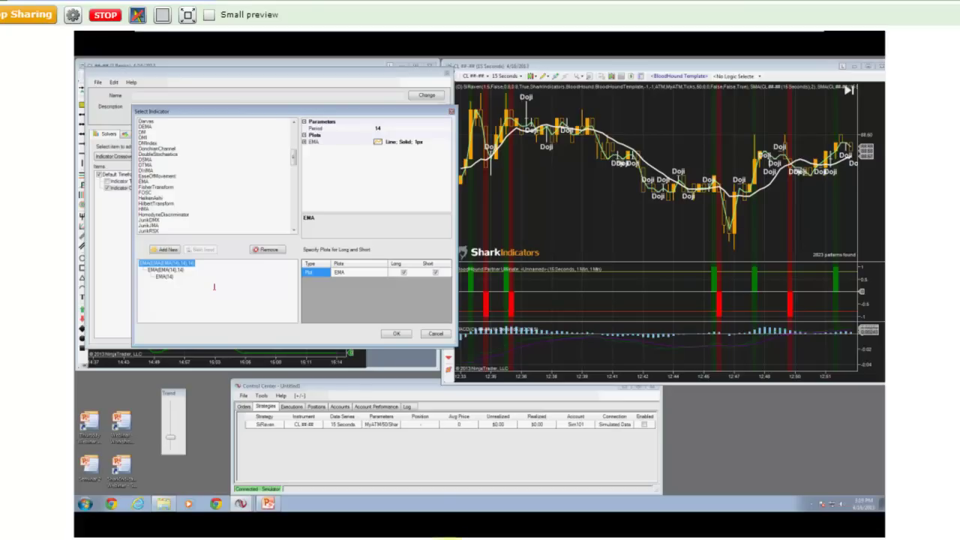
click(435, 333)
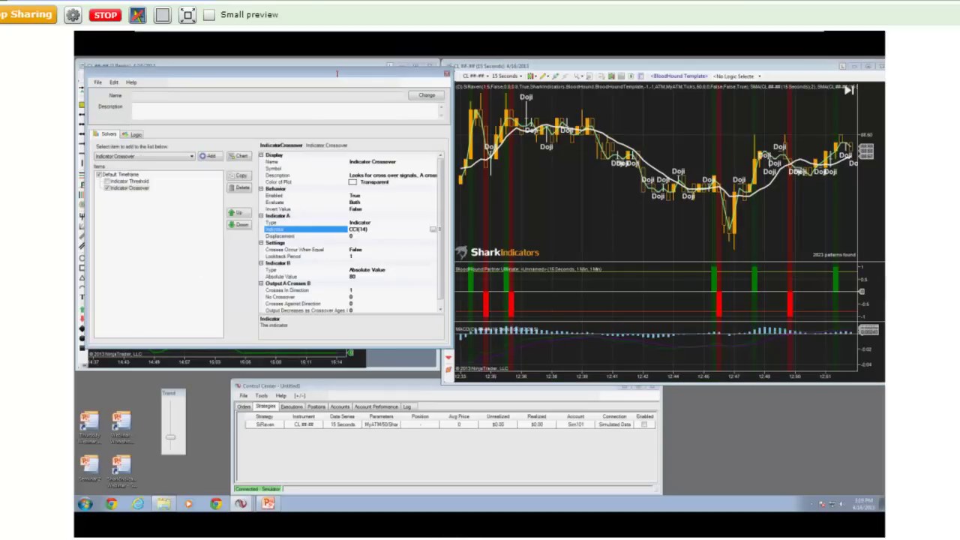
Step: Move the BloodHound template window clear of the other chart and add a 1-minute timeframe to the solver list
drag(336, 72, 475, 93)
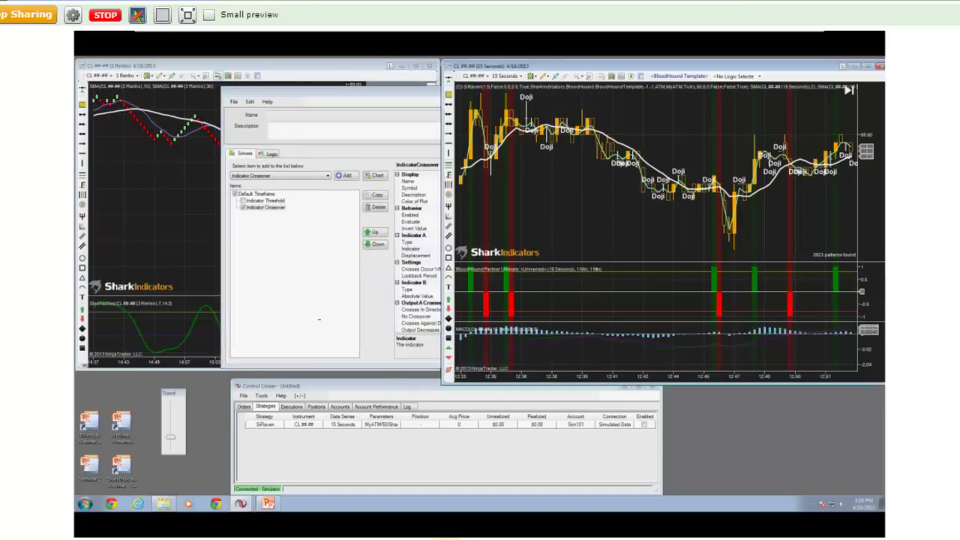
click(383, 91)
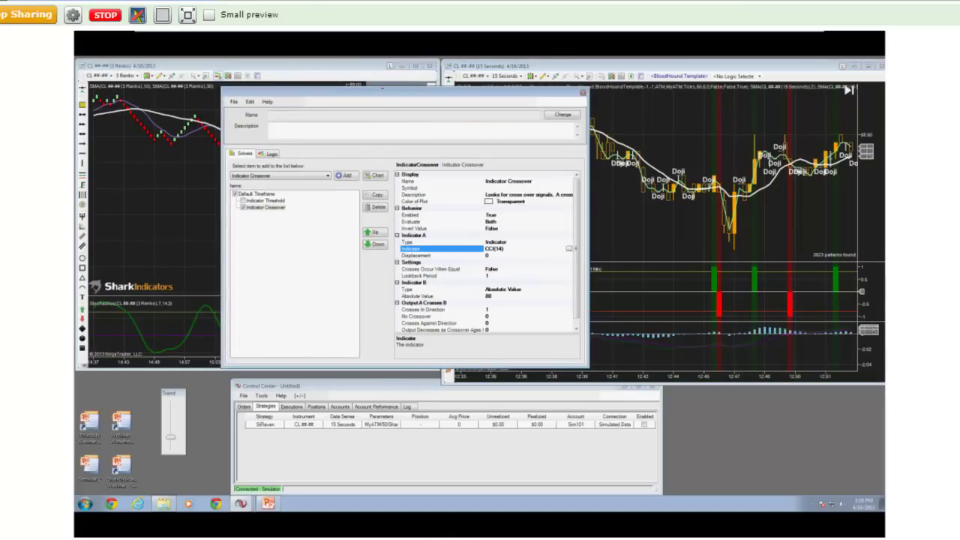
click(361, 180)
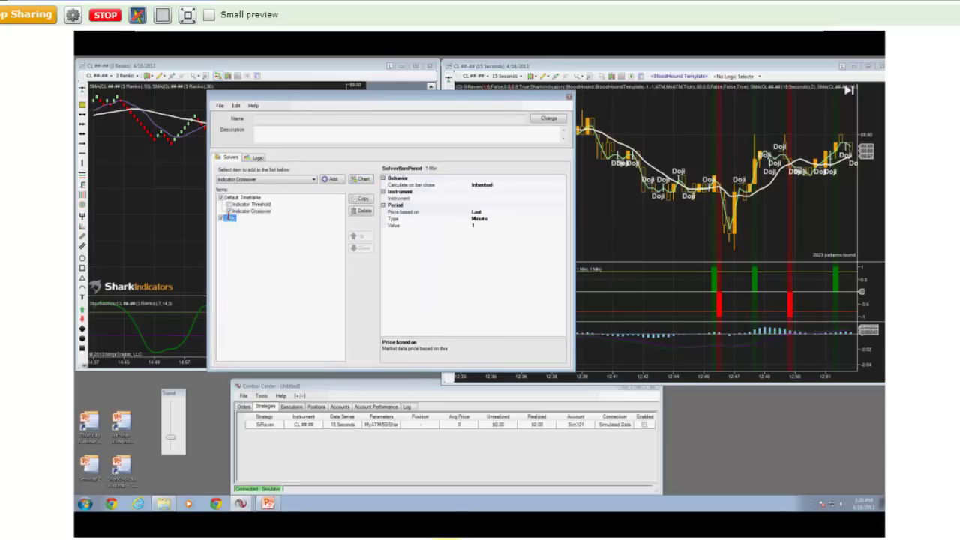
click(516, 221)
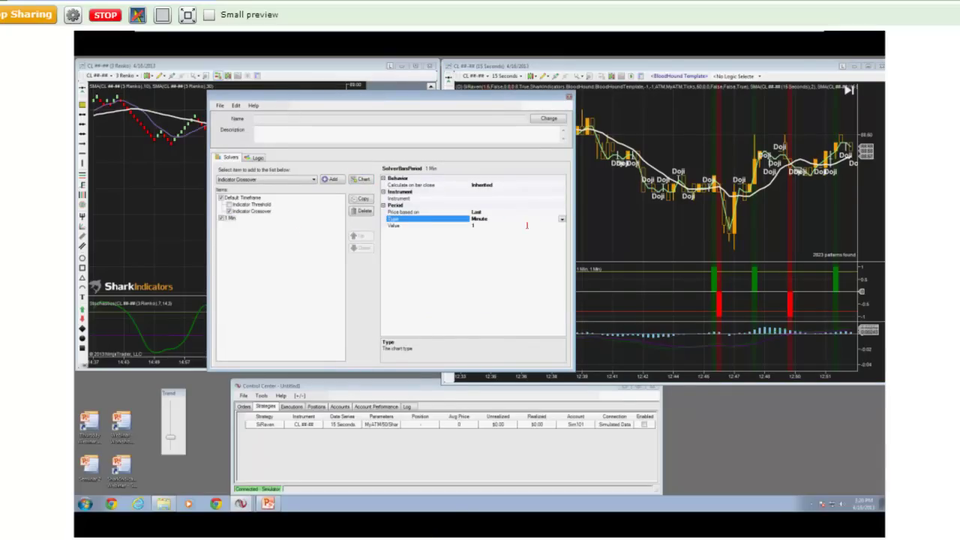
click(526, 225)
Step: Try the instrument list option for the 1-minute timeframe, and set its single instrument to 6E ##-##
click(508, 200)
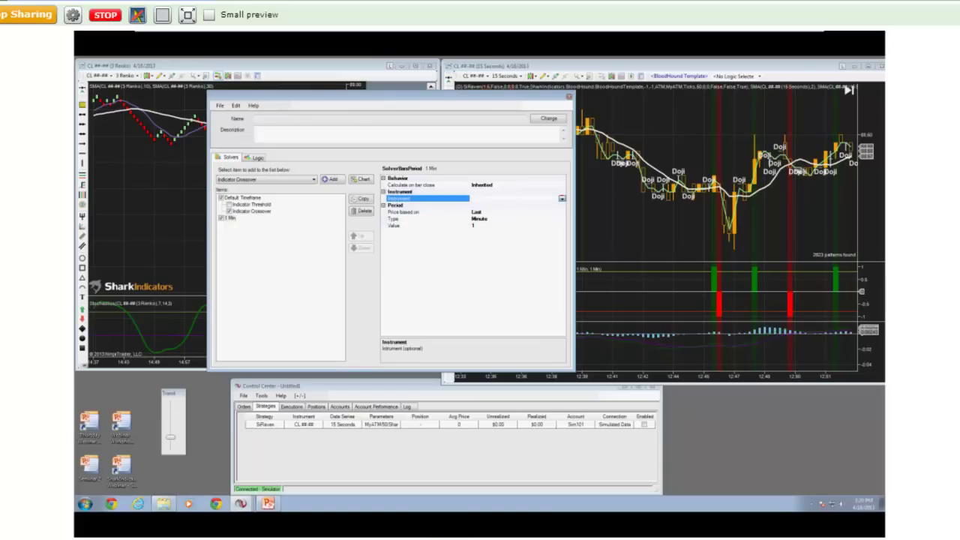
click(561, 199)
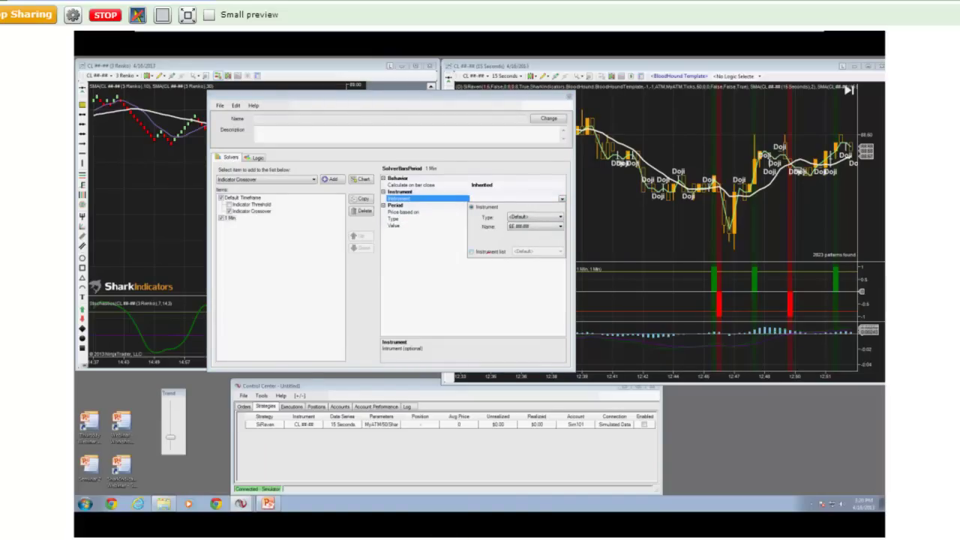
click(471, 251)
click(559, 251)
click(527, 229)
click(472, 206)
click(532, 225)
click(525, 233)
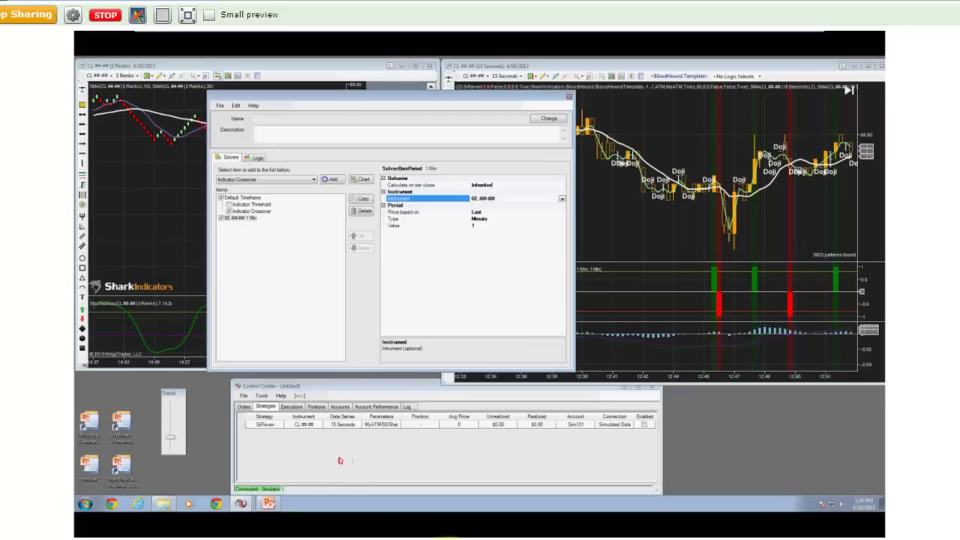
Step: Open the Instrument Manager with the Default list and search the master instruments for TICK
click(262, 395)
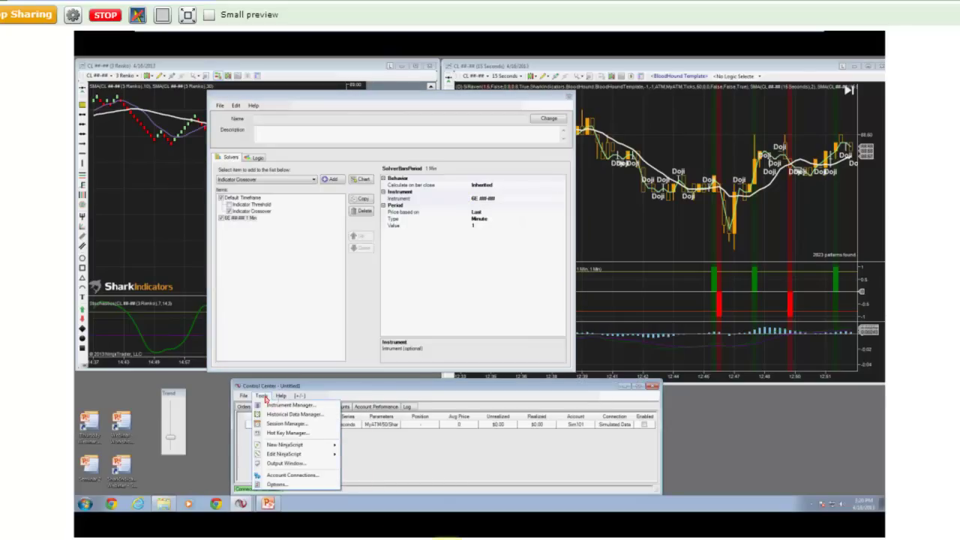
click(324, 404)
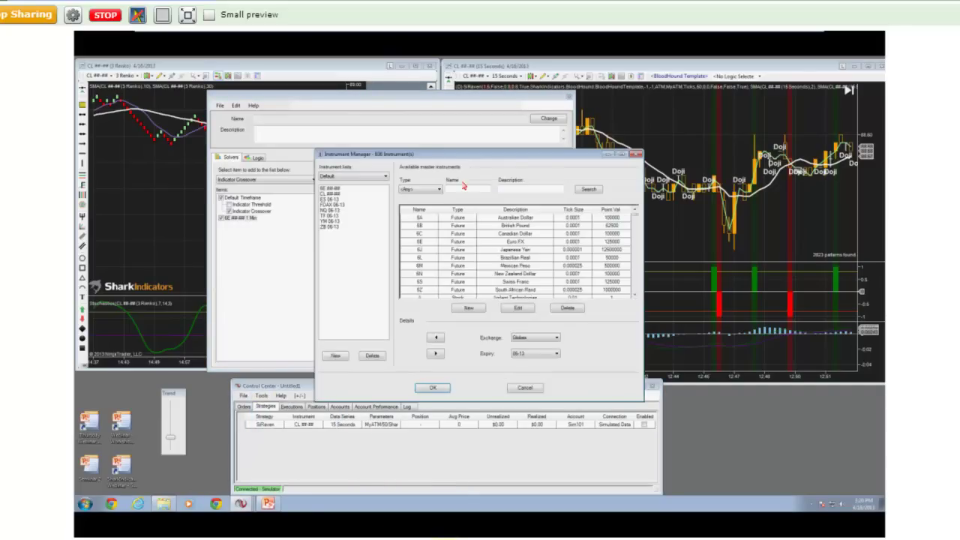
click(375, 178)
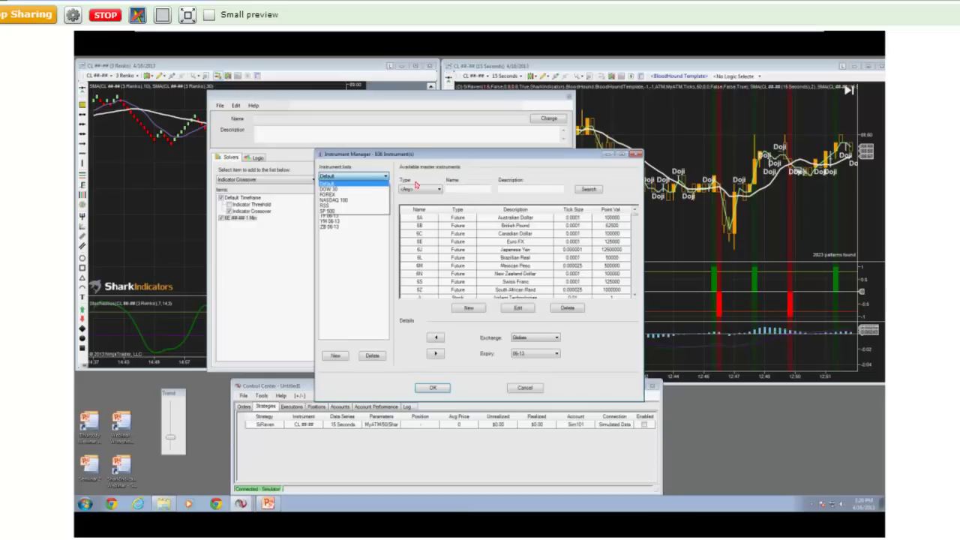
click(374, 180)
click(470, 194)
text(TCM)
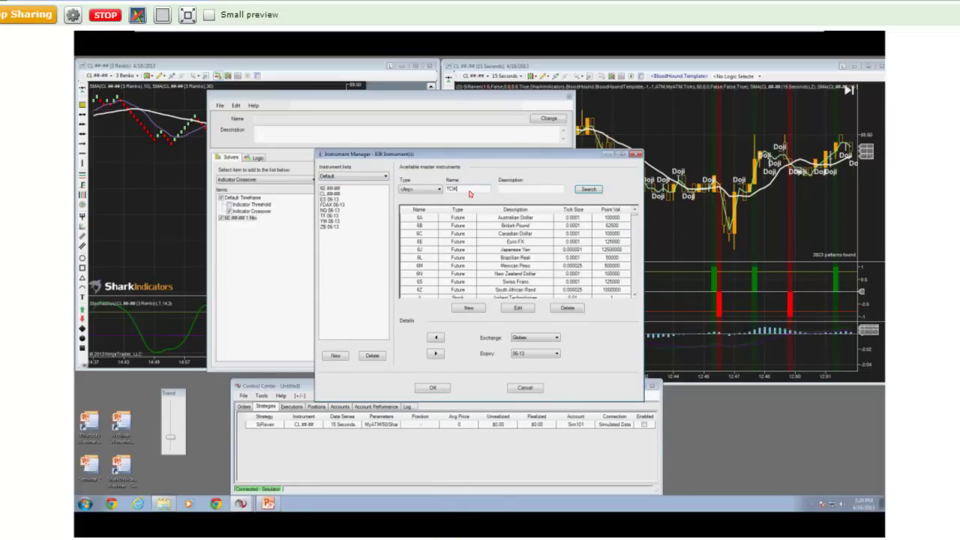
key(BackSpace)
key(BackSpace)
text(ICK)
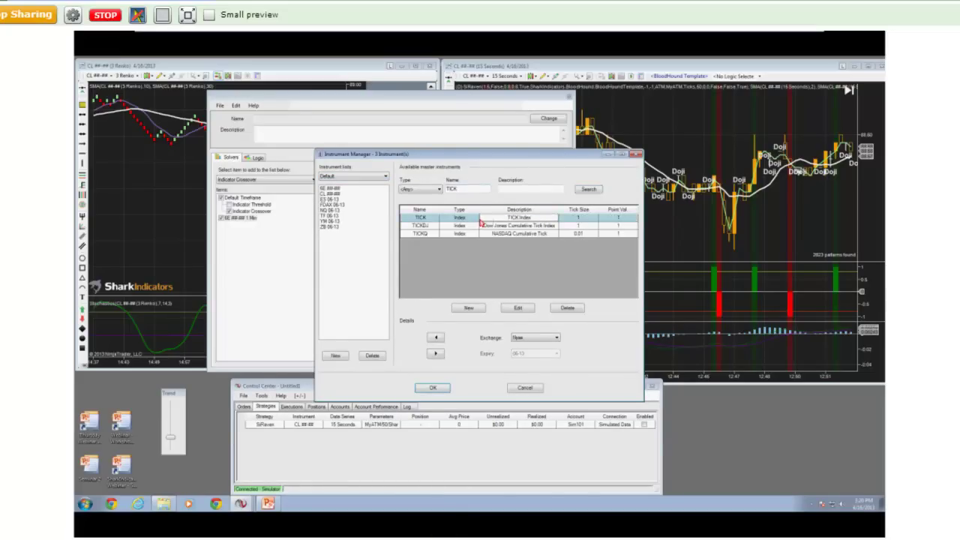
Step: Add the TICK index to the Default instrument list and save the Instrument Manager changes
click(436, 336)
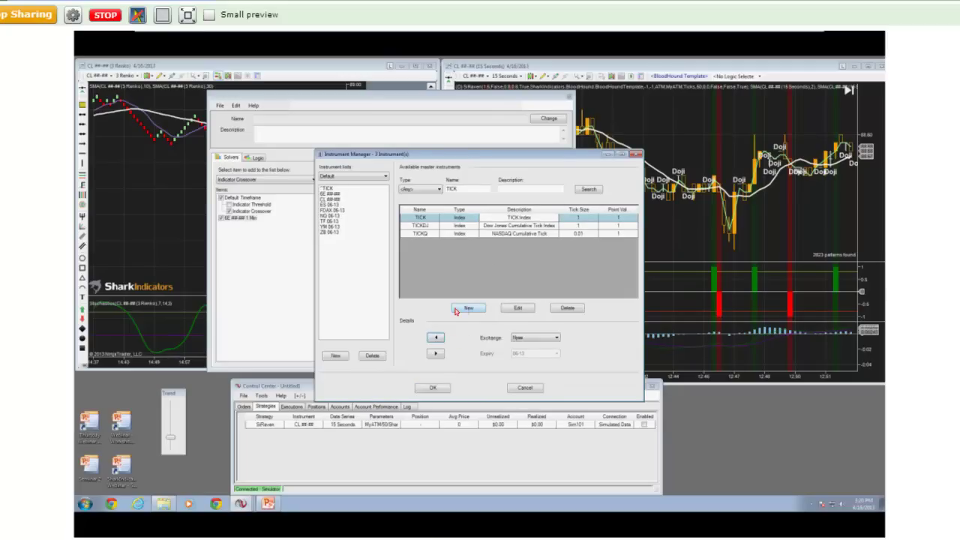
click(338, 188)
click(433, 388)
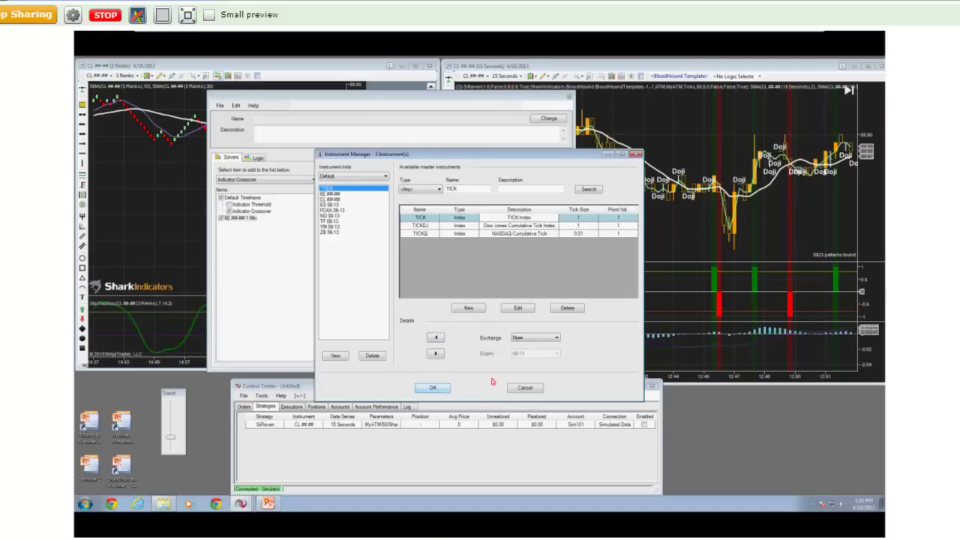
Step: Set the 1-minute timeframe's instrument to ^TICK in the BloodHound template
click(558, 201)
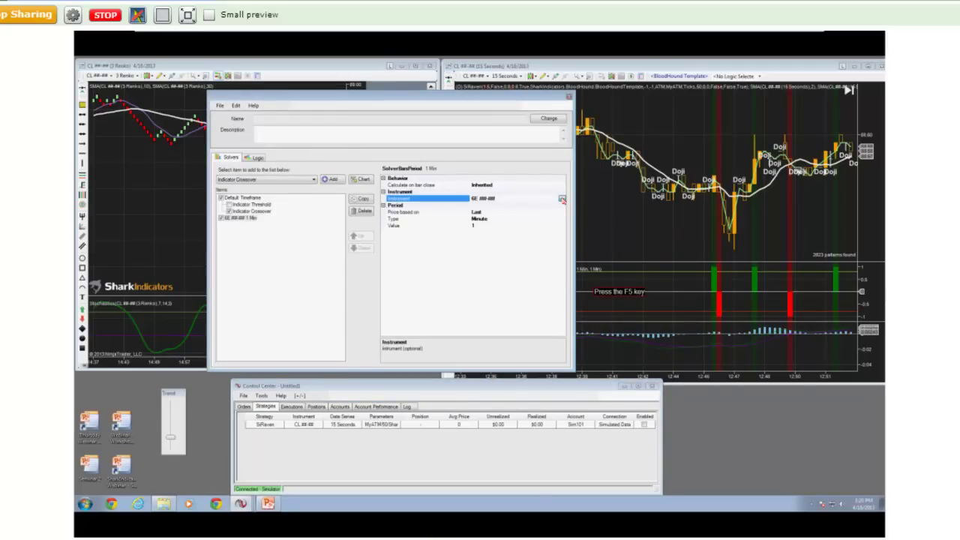
click(562, 199)
click(555, 227)
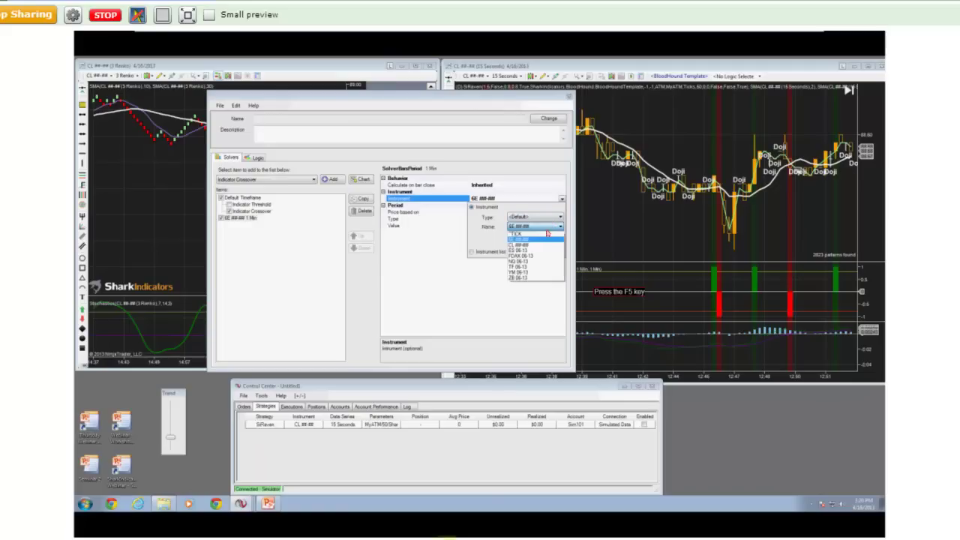
click(516, 233)
click(510, 213)
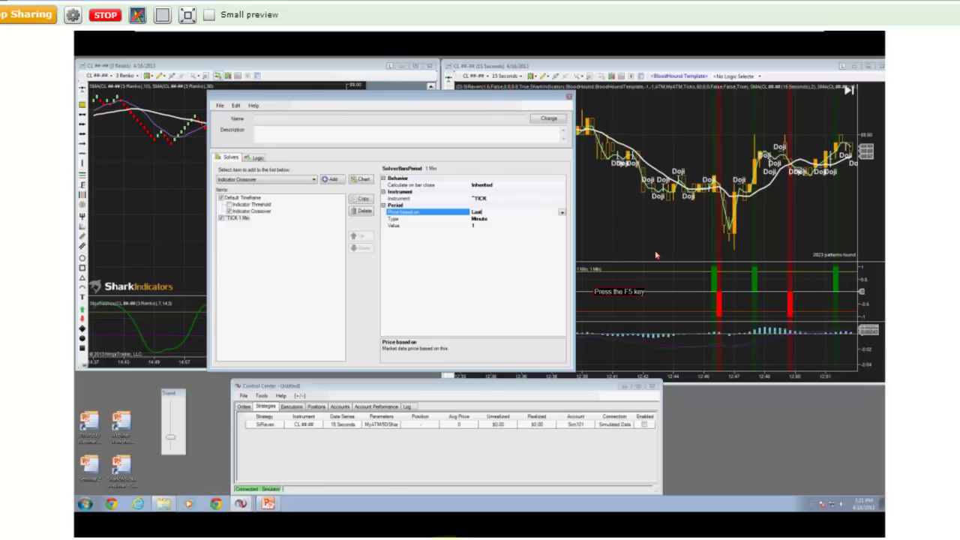
Step: Open a new Strategy Analyzer from the Control Center, enlarge its window and show the Backtest settings
click(429, 449)
click(243, 396)
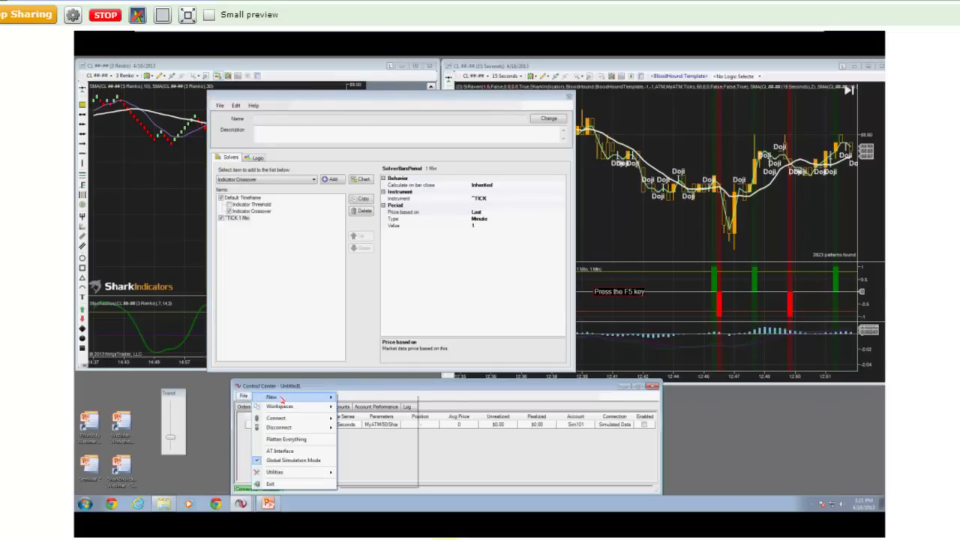
mouse_move(300, 396)
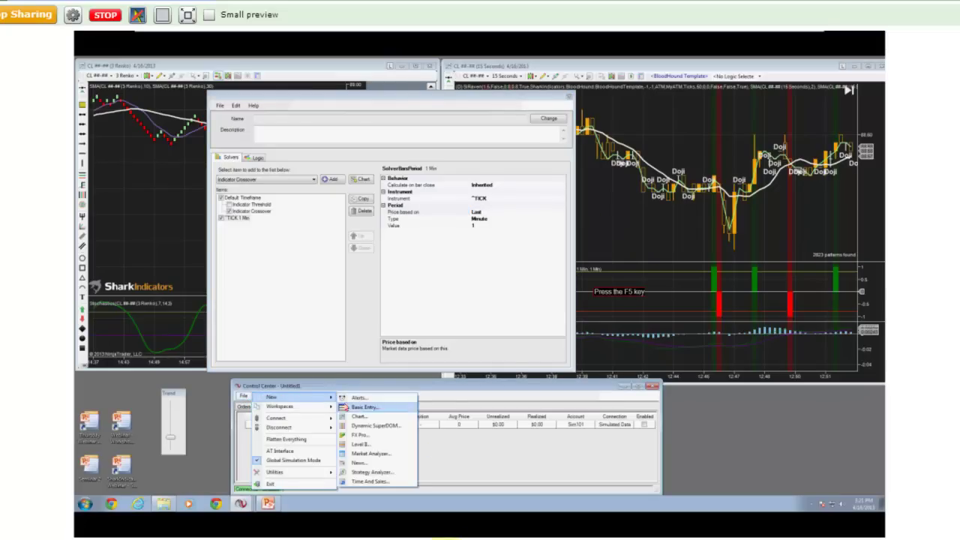
click(375, 481)
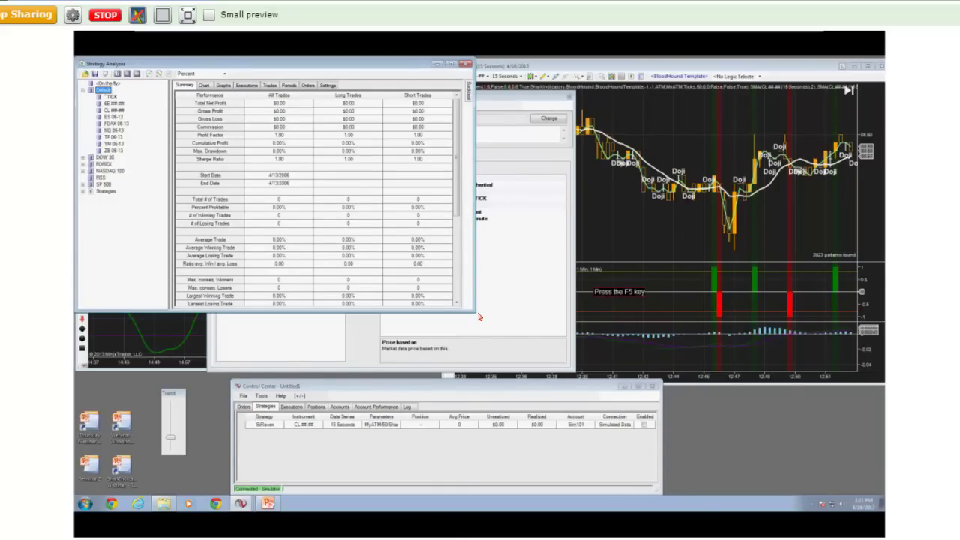
drag(474, 309, 725, 446)
click(719, 90)
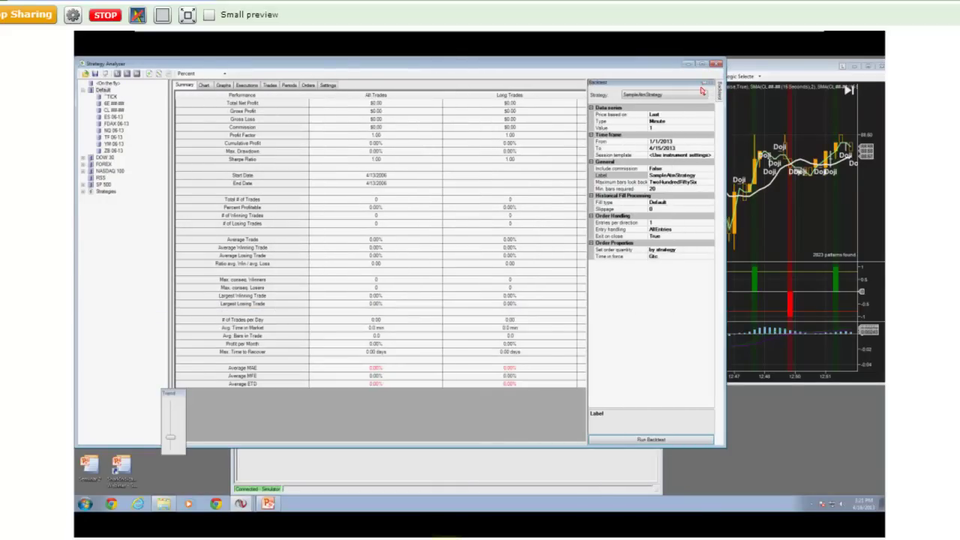
Step: Pin the Backtest settings in place and select SiRaven as the strategy to test
click(703, 83)
click(712, 95)
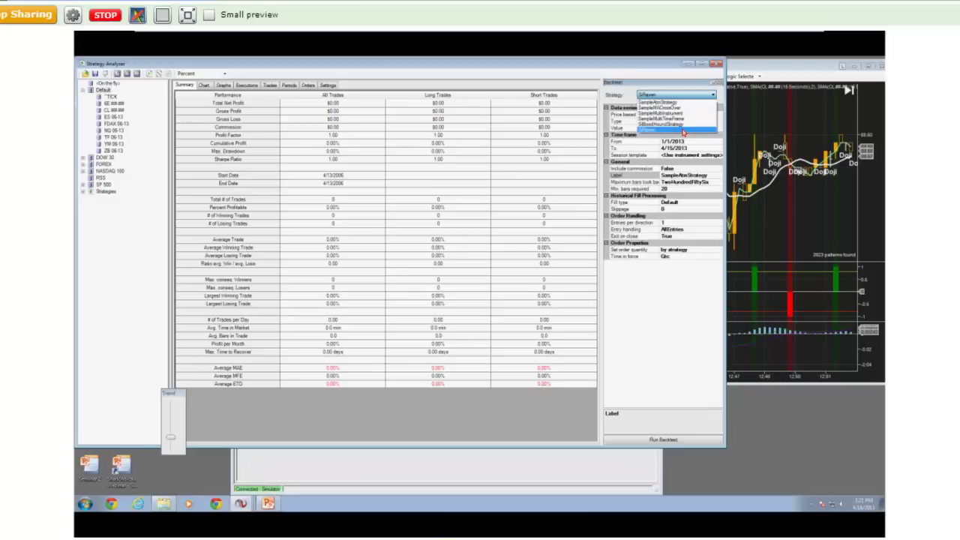
click(683, 131)
Step: Load the Sig-Classic Stock signal file as the strategy's BloodHound template, checking its Entries logic before accepting it
click(719, 116)
click(718, 115)
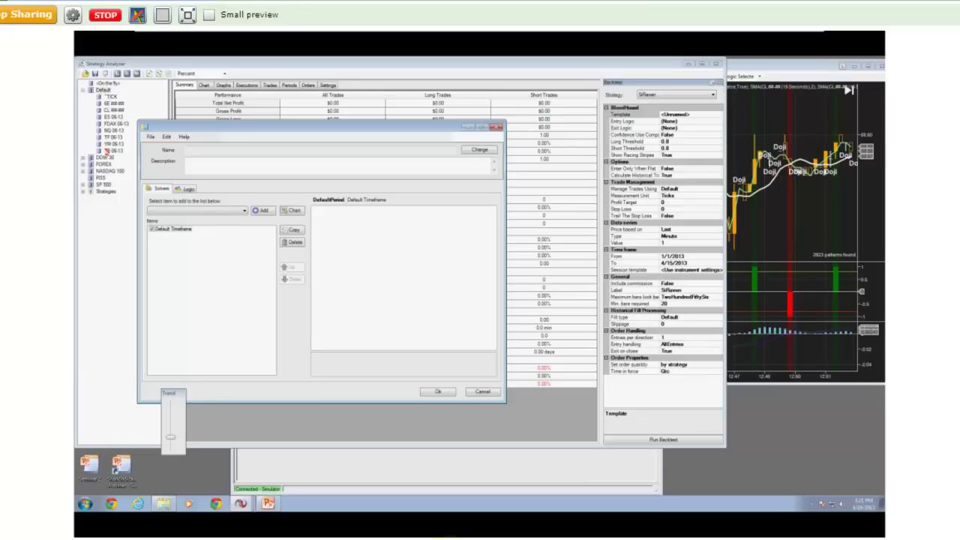
click(150, 136)
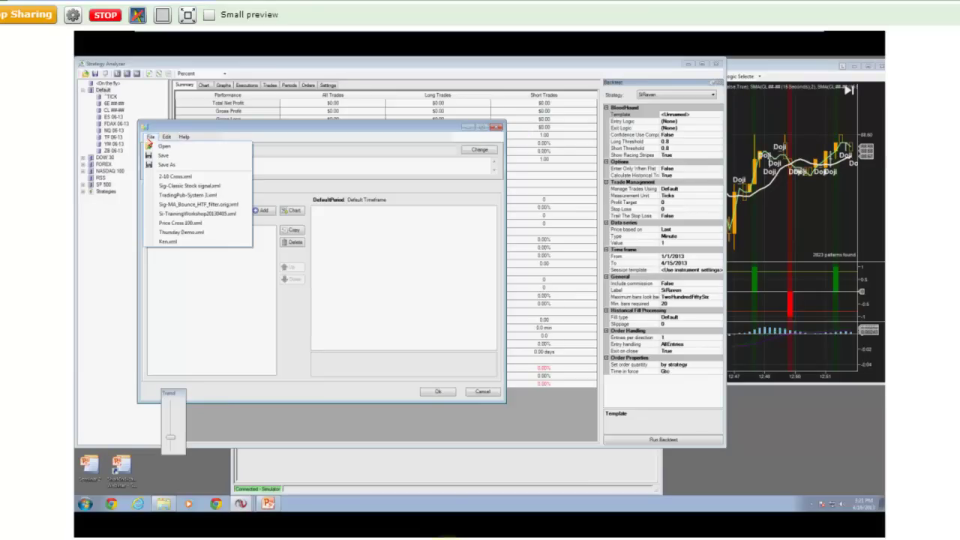
click(188, 185)
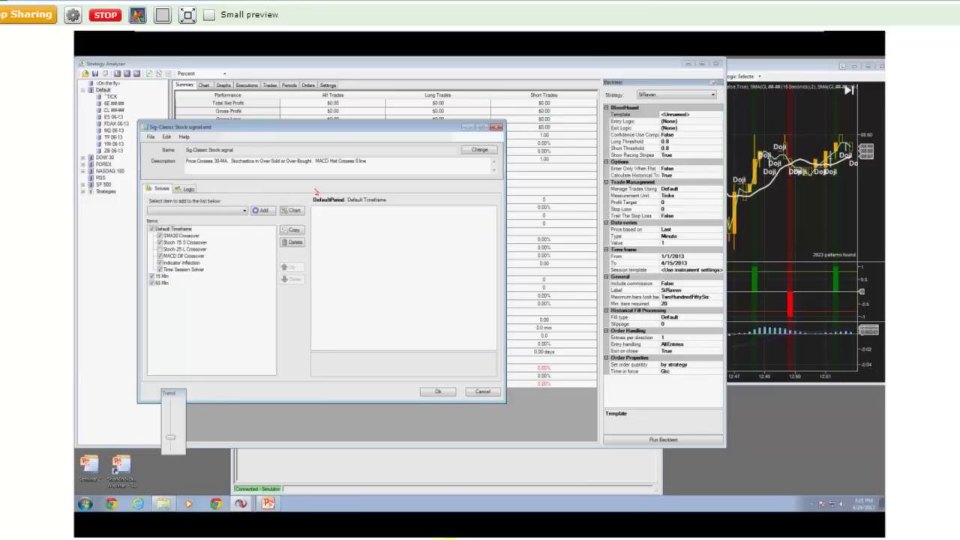
click(239, 181)
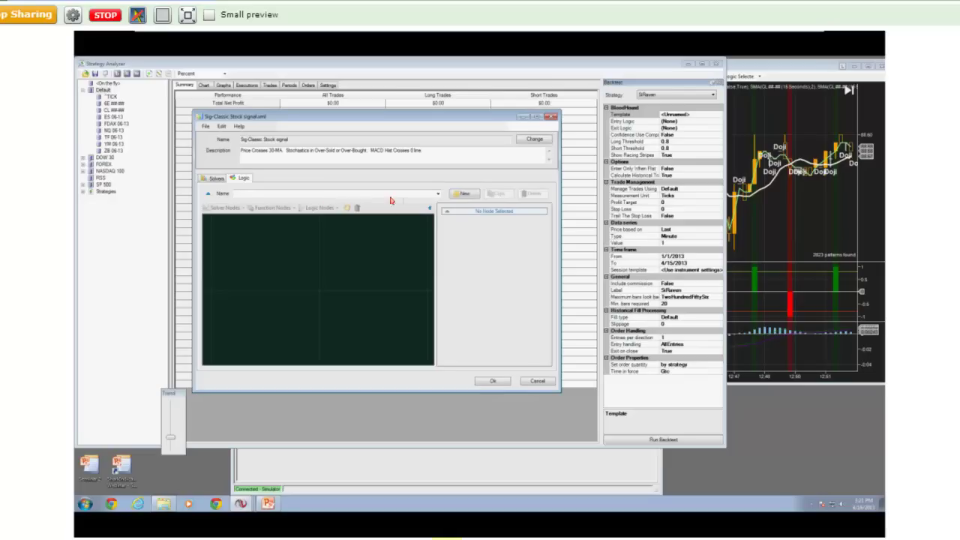
click(438, 194)
click(349, 202)
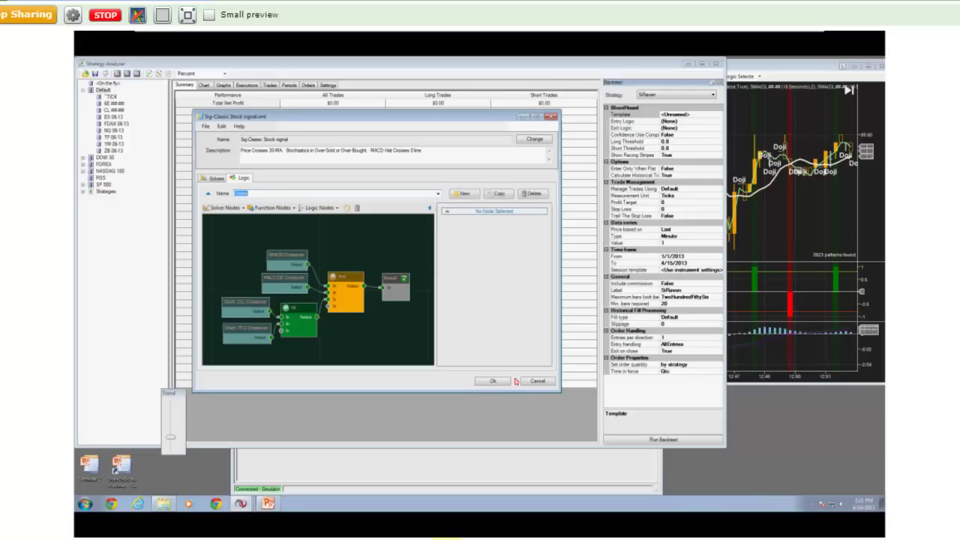
click(492, 381)
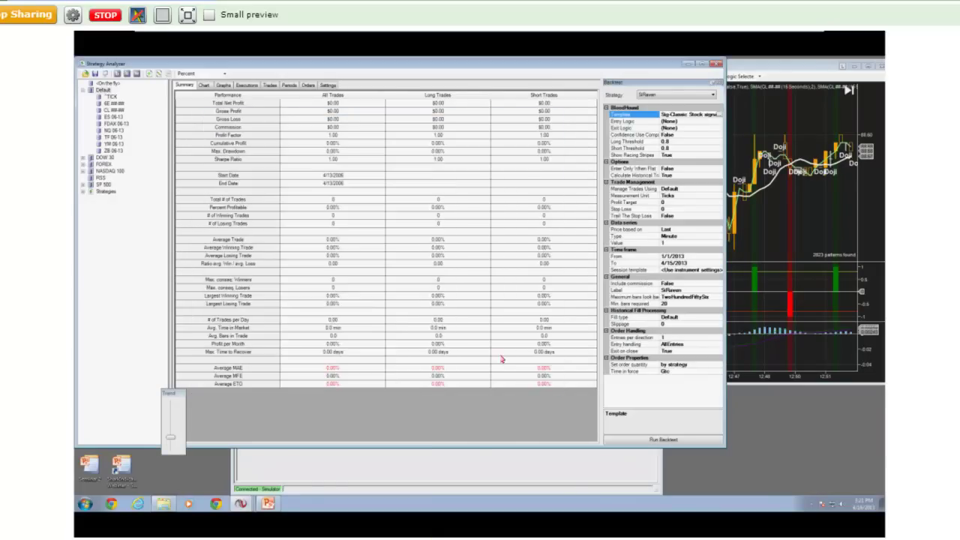
click(475, 467)
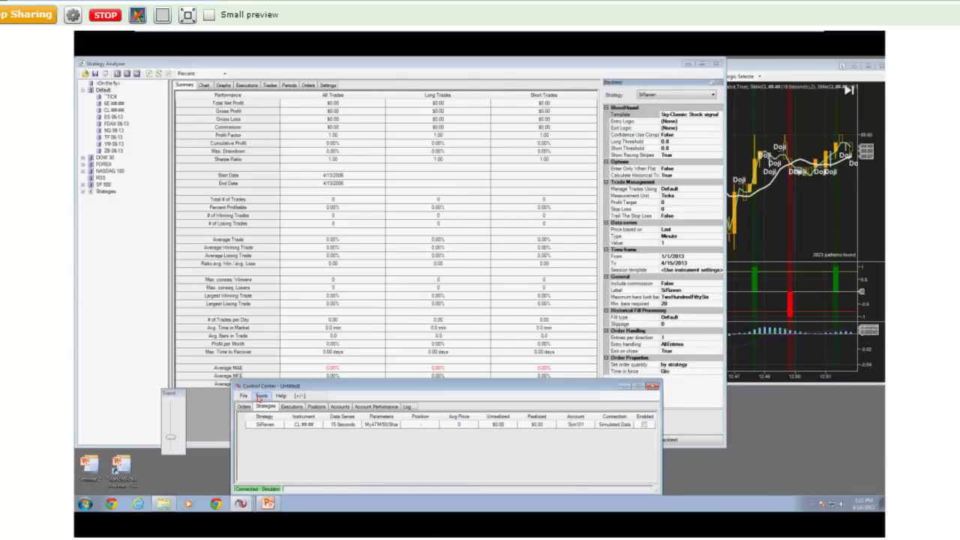
click(243, 395)
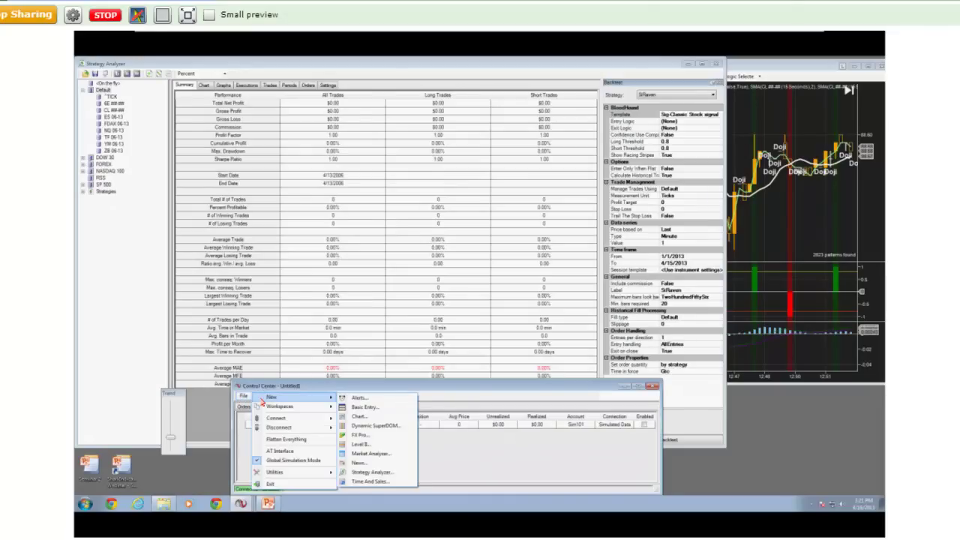
mouse_move(292, 397)
click(439, 148)
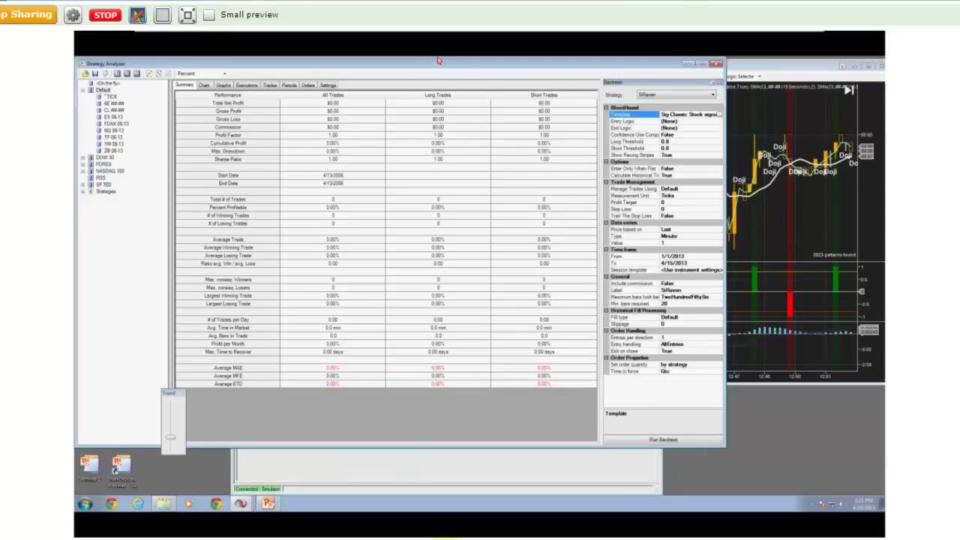
Step: Set the SiRaven strategy's entry logic to Entries
click(703, 123)
click(720, 122)
click(695, 135)
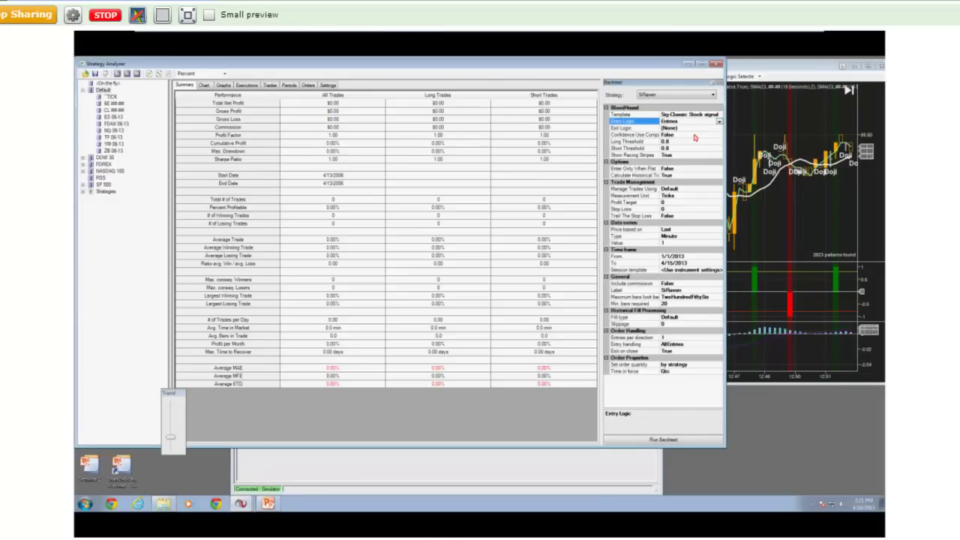
Step: Set the trade management measurement unit to ATR, with a profit target of 10 and a stop loss of 10
click(683, 203)
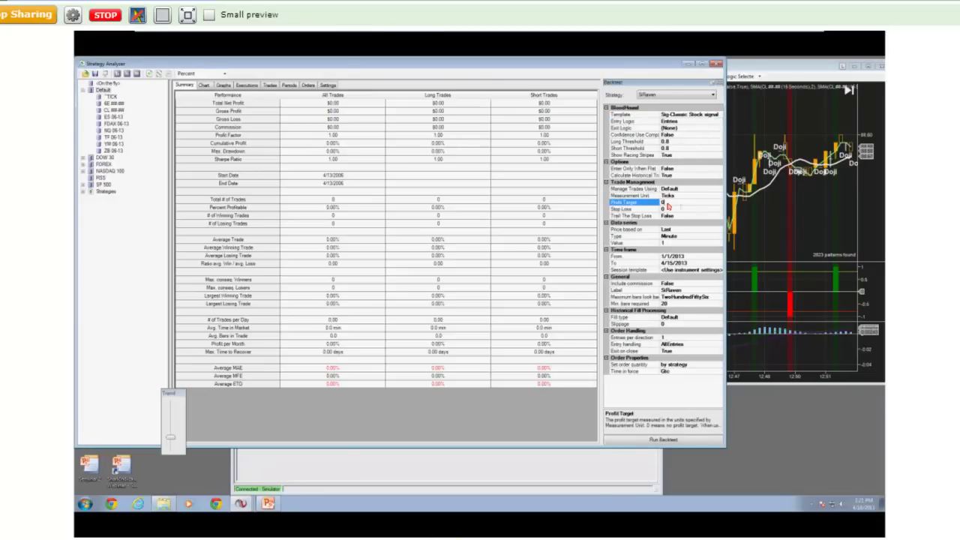
click(704, 196)
click(719, 195)
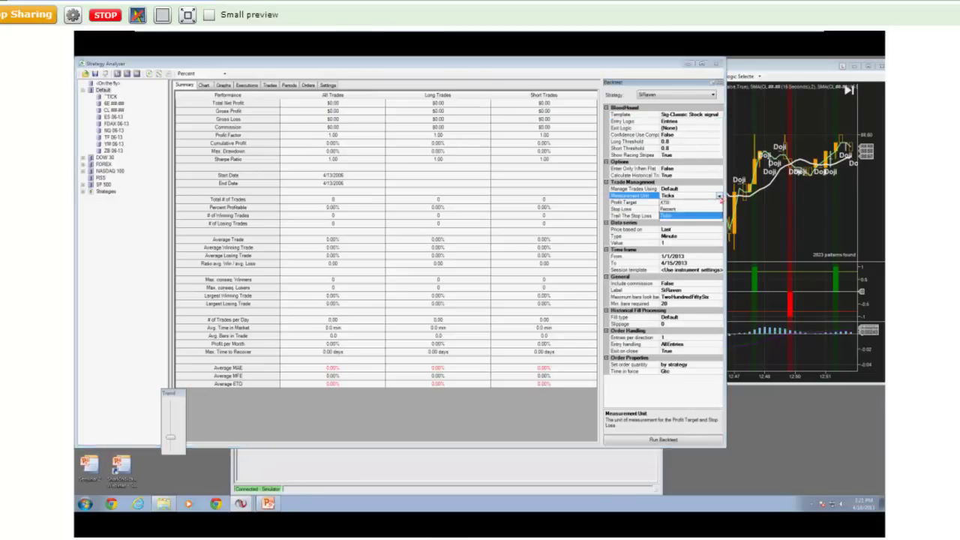
click(674, 203)
click(686, 210)
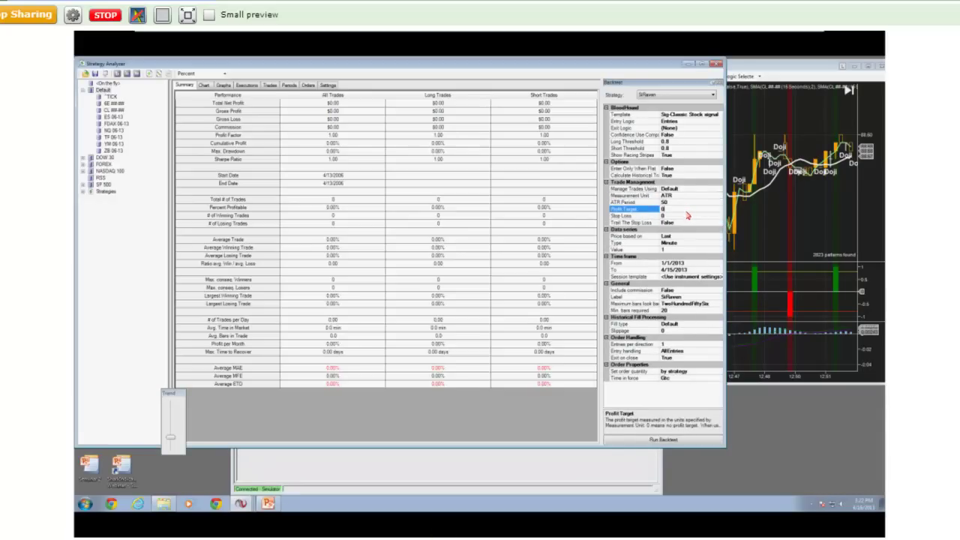
text(10)
click(663, 216)
text(10)
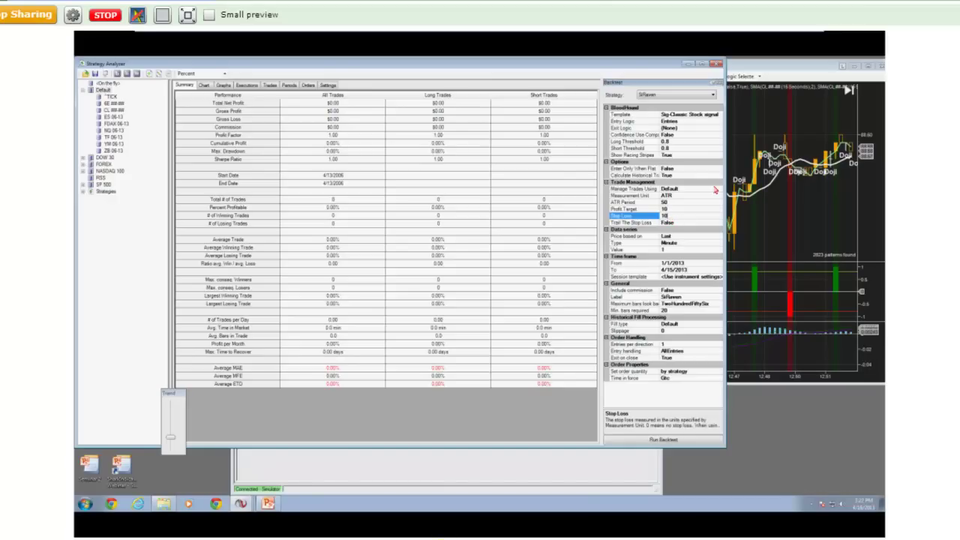
click(710, 196)
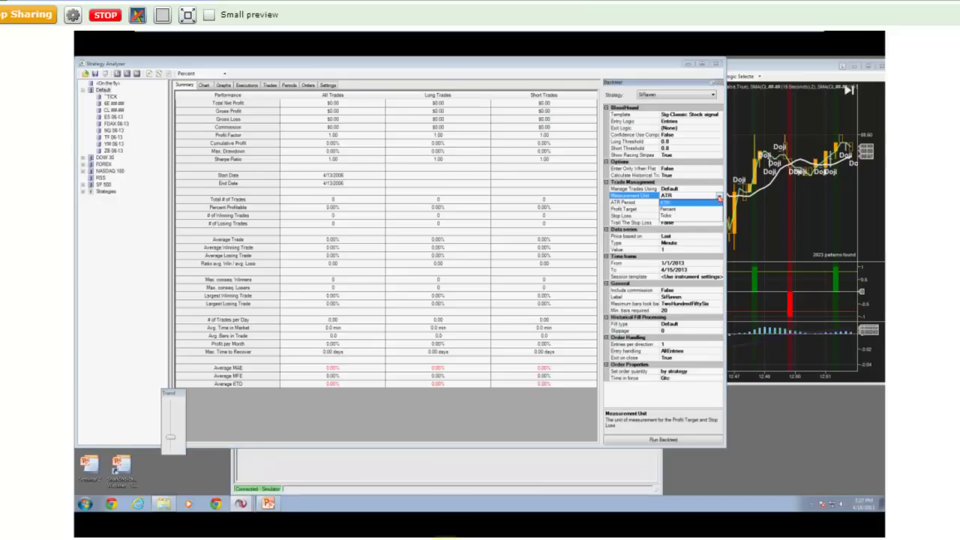
click(689, 203)
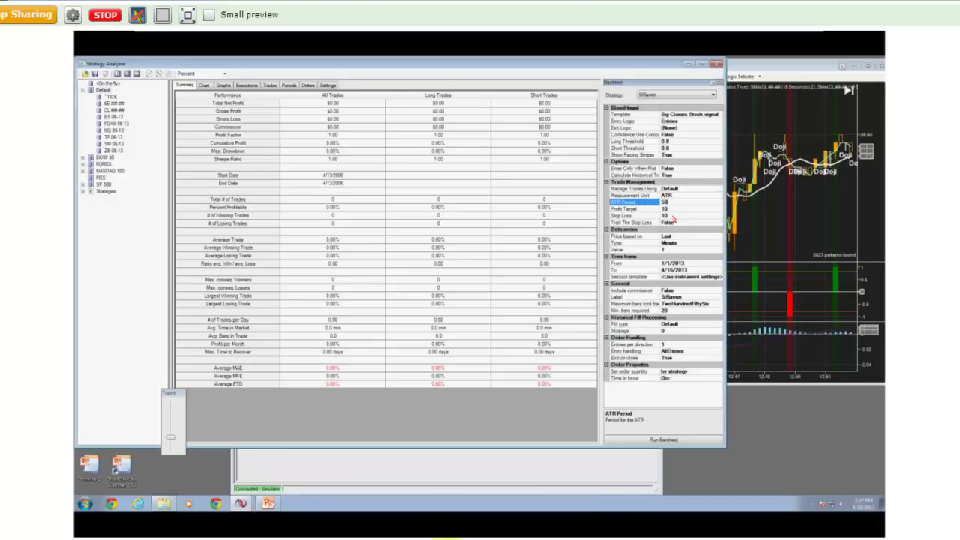
click(674, 216)
Step: Set the backtest's data series type to Day and its start date to 1/1/2010
click(691, 244)
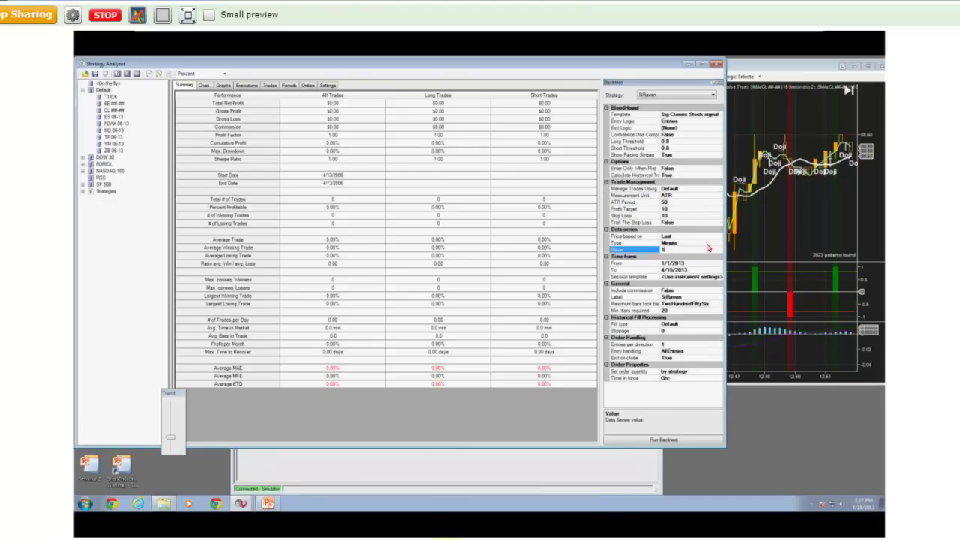
click(719, 244)
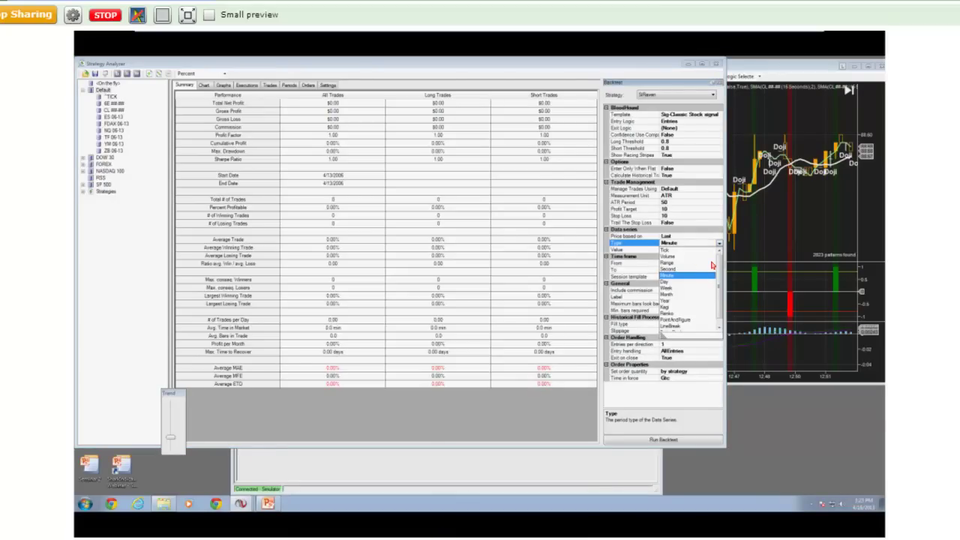
mouse_move(718, 274)
mouse_down()
mouse_move(716, 297)
mouse_move(717, 264)
mouse_up()
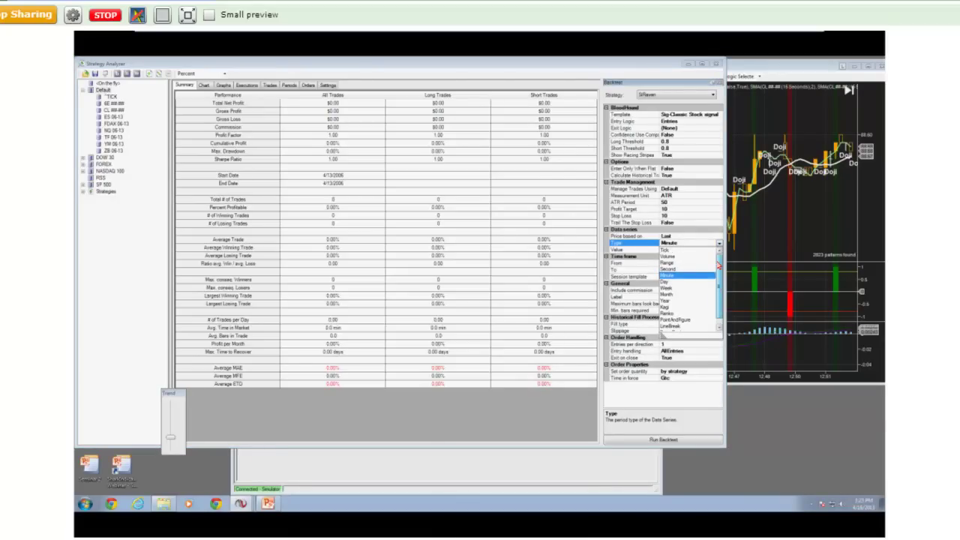
click(667, 282)
click(682, 250)
click(693, 264)
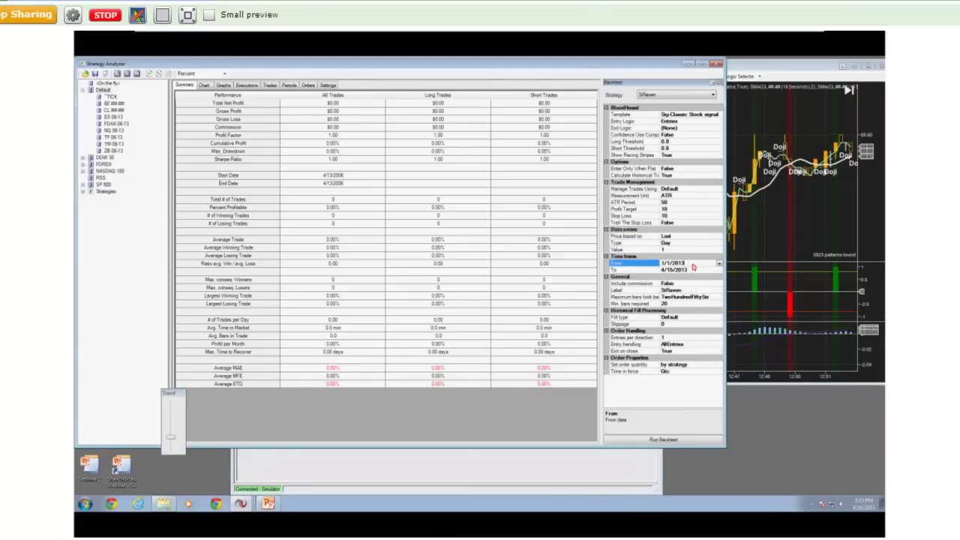
text(0)
click(699, 271)
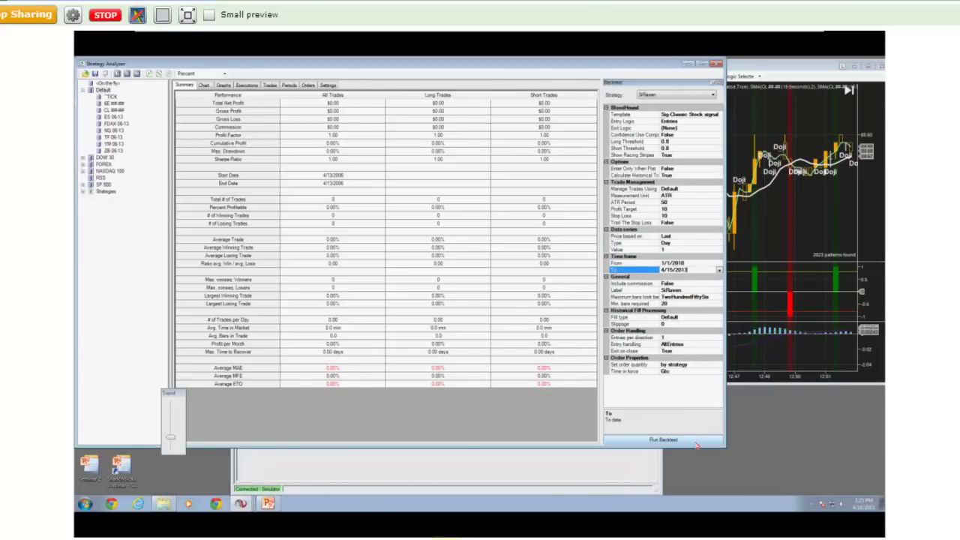
Step: Run the backtest on the CL ##-## instrument and move the Trend window clear of the Strategy Analyzer
click(115, 111)
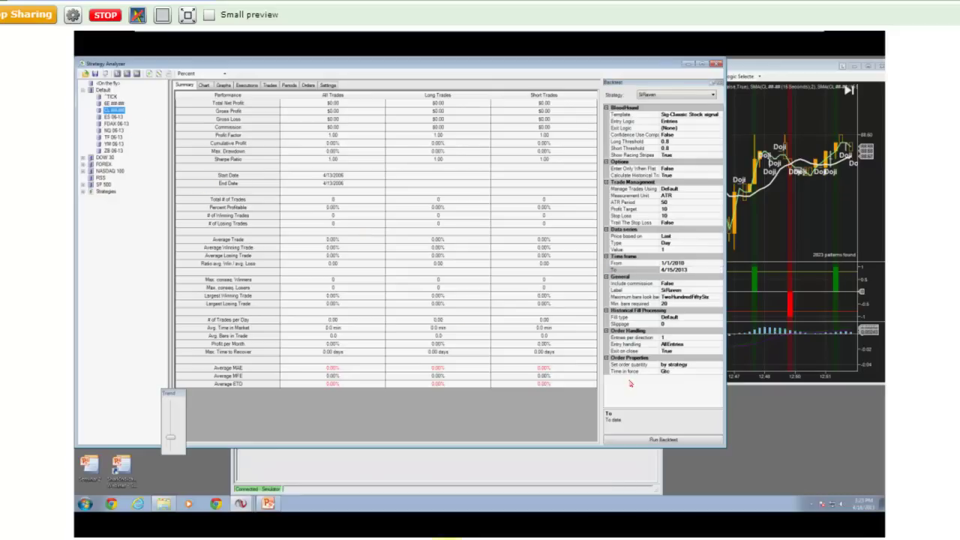
click(678, 440)
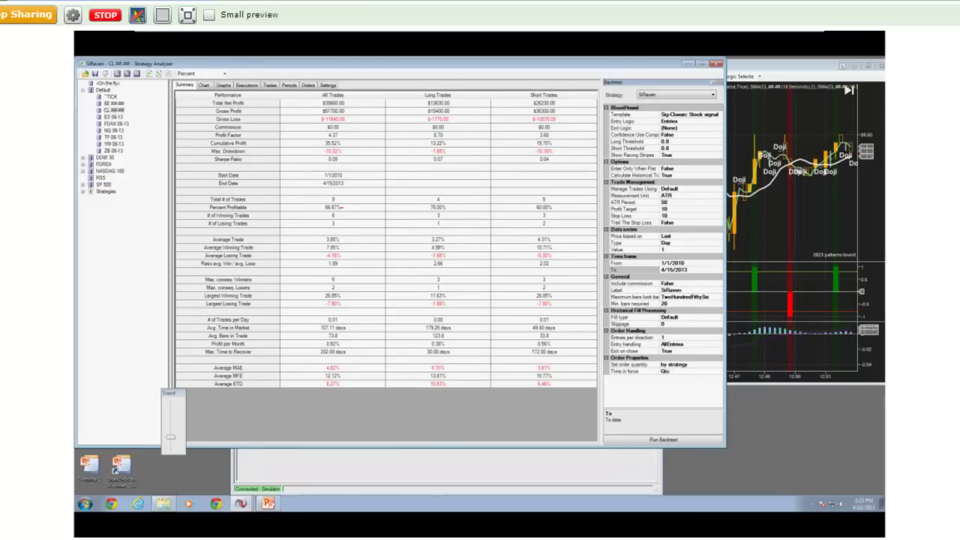
drag(168, 393, 766, 413)
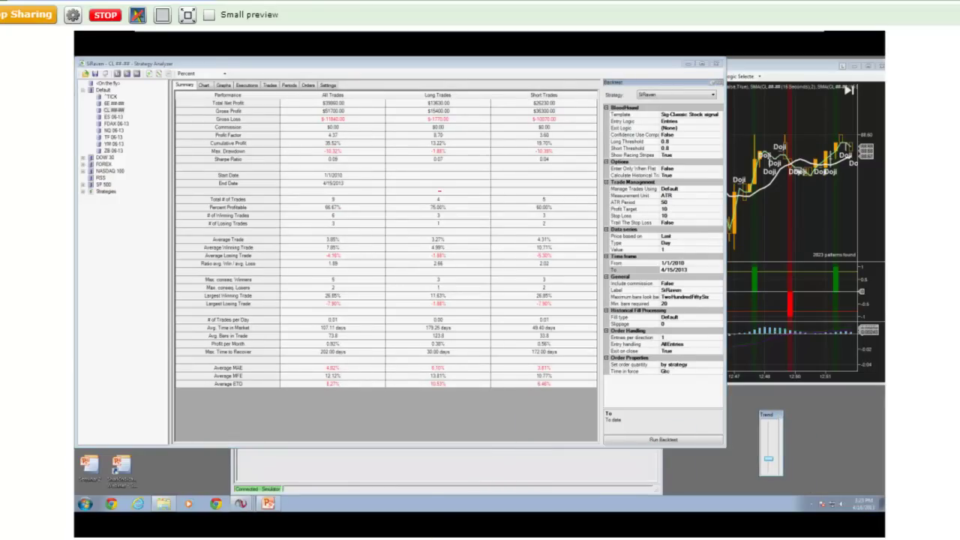
Step: Examine the backtest summary's net profit, profit factor, cumulative profit, drawdown, percent profitable and trade count, along with the start date, template and entry logic used
click(333, 103)
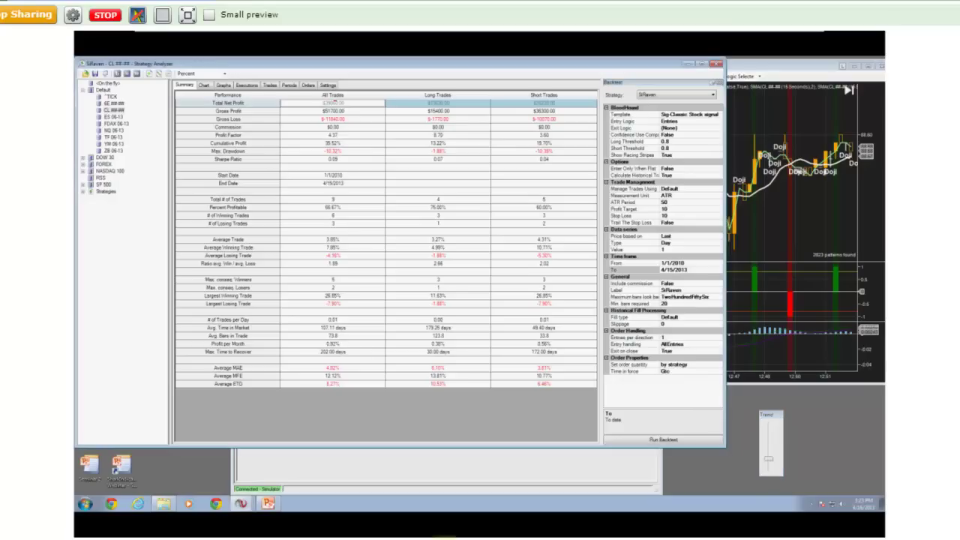
click(694, 262)
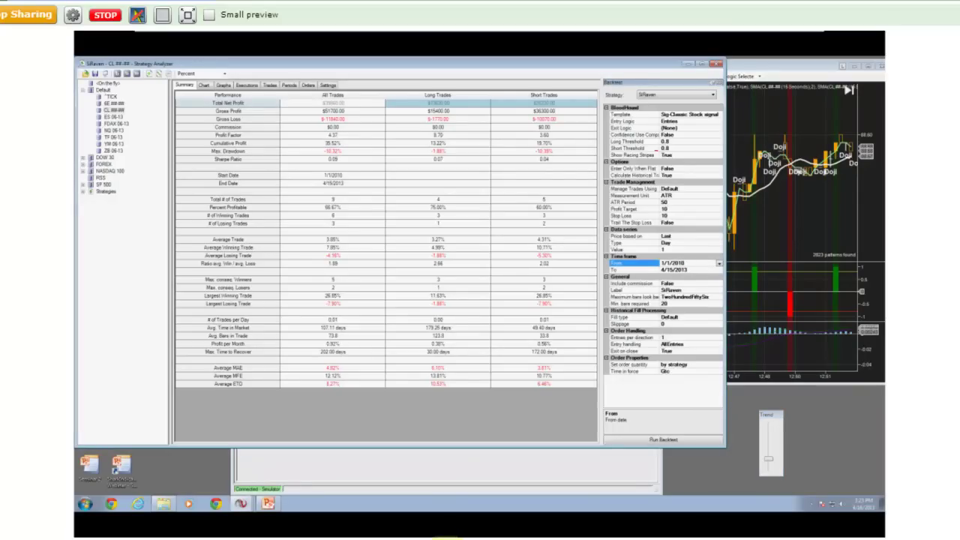
click(684, 115)
click(684, 115)
click(692, 120)
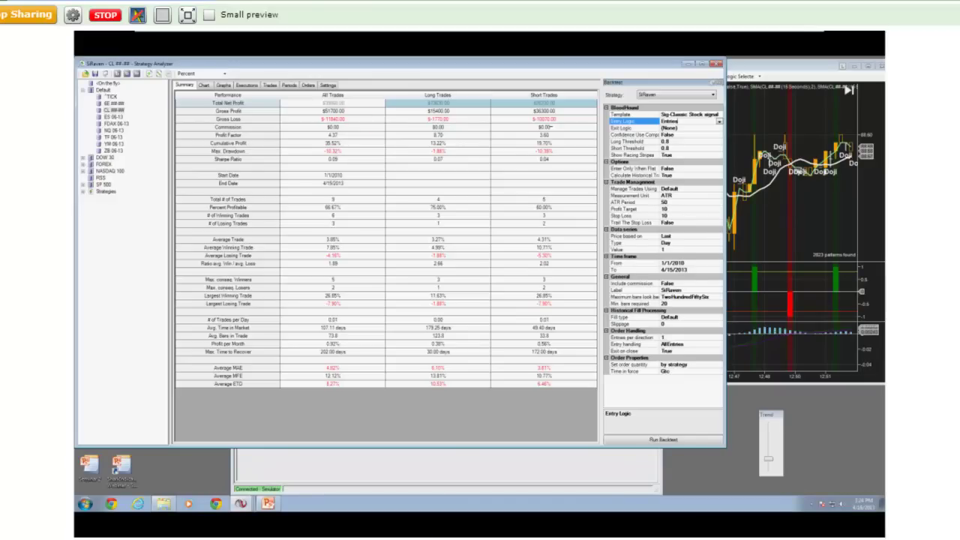
click(354, 105)
drag(354, 116, 352, 142)
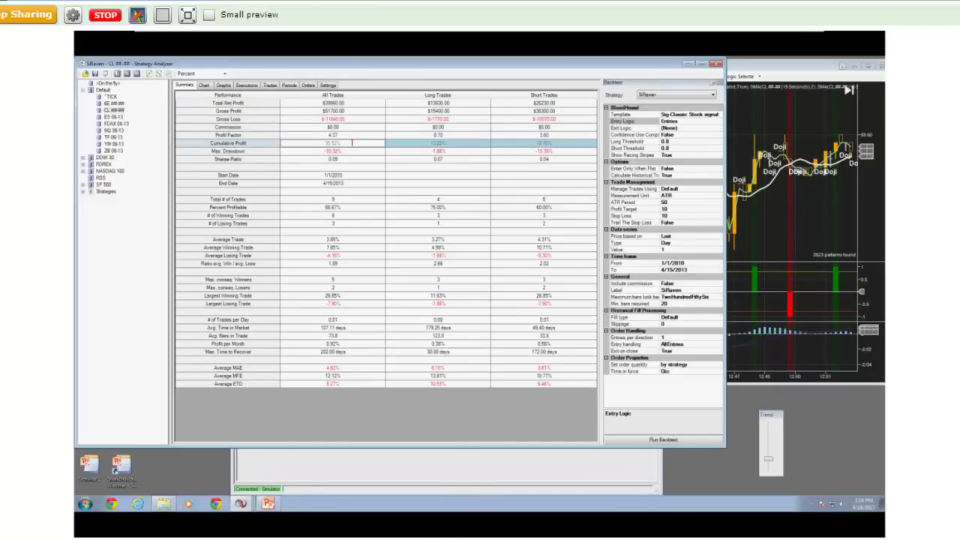
click(351, 137)
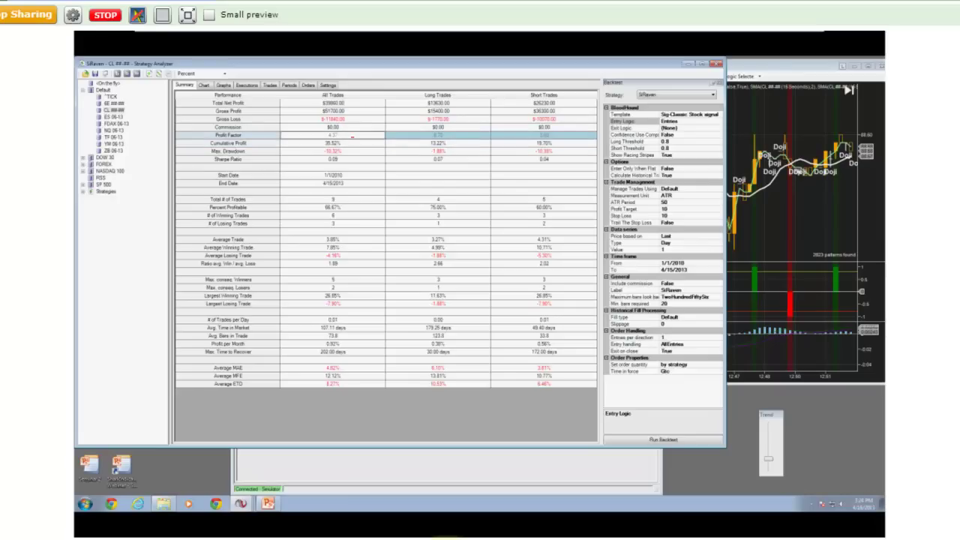
key(Down)
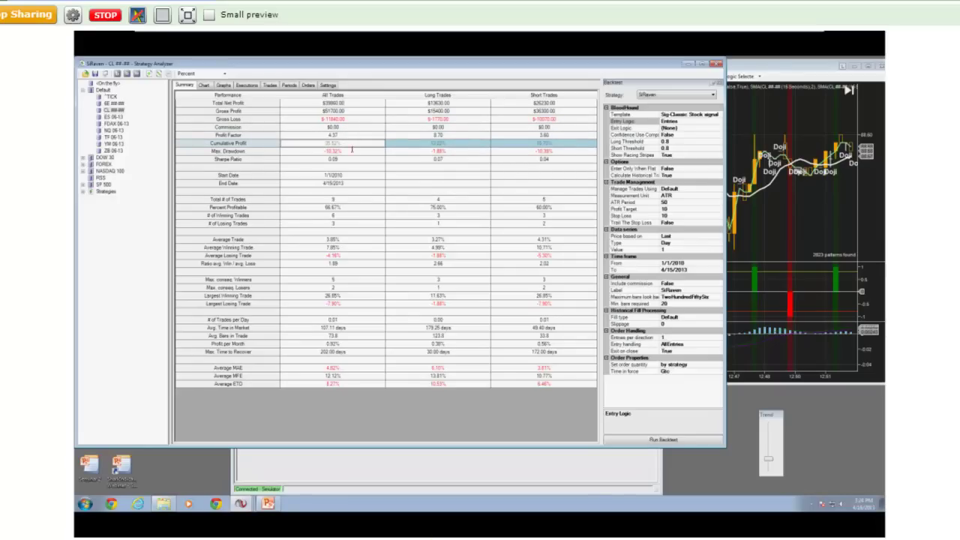
click(350, 149)
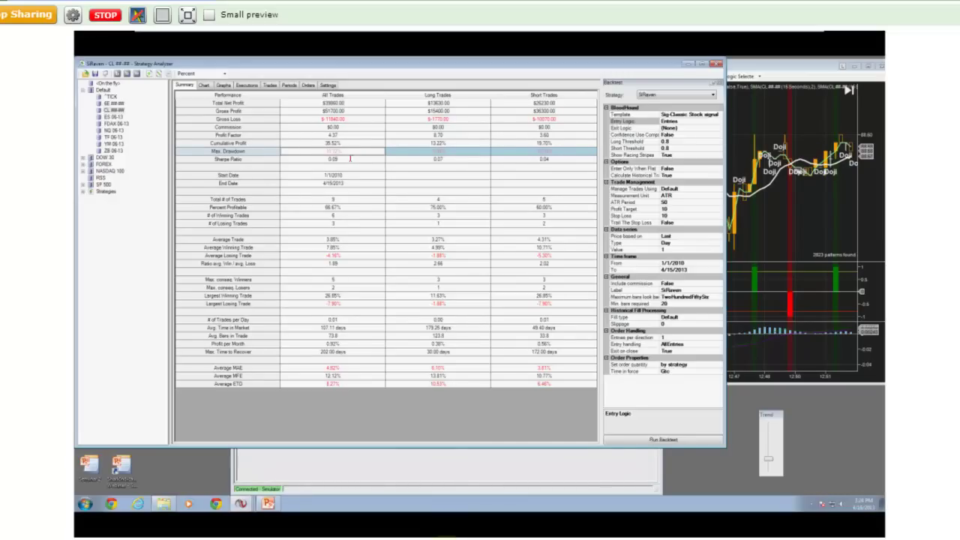
click(372, 208)
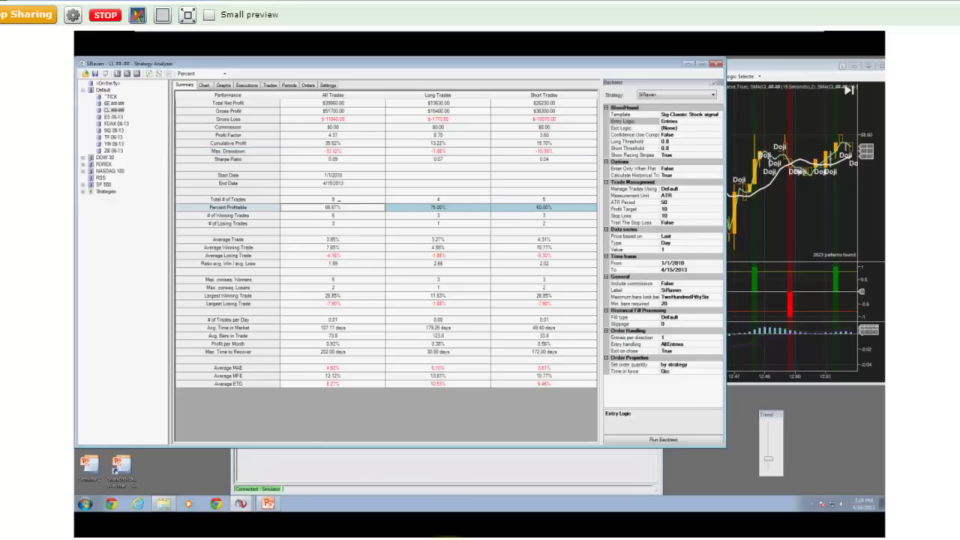
click(338, 198)
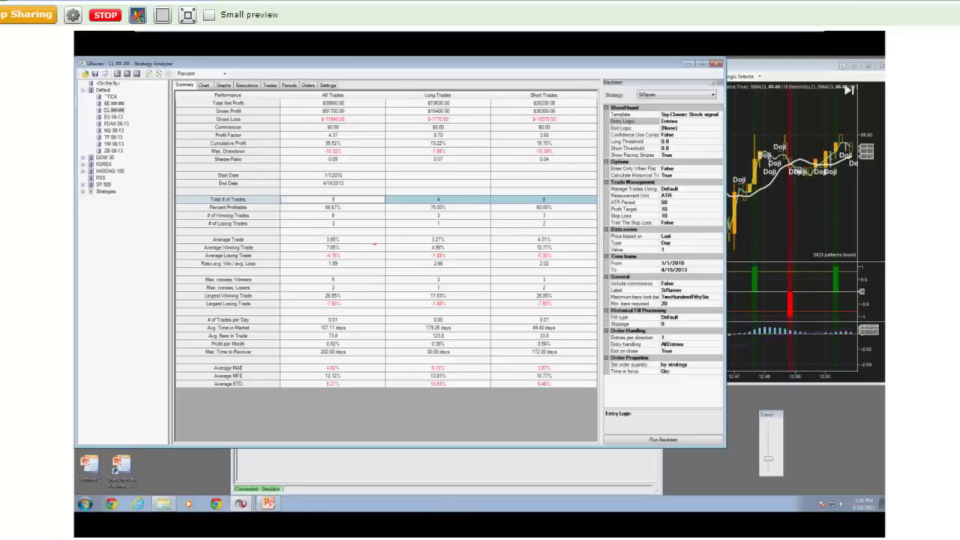
Step: Review the backtest's chart, its cumulative profit graph and its list of executions
click(204, 85)
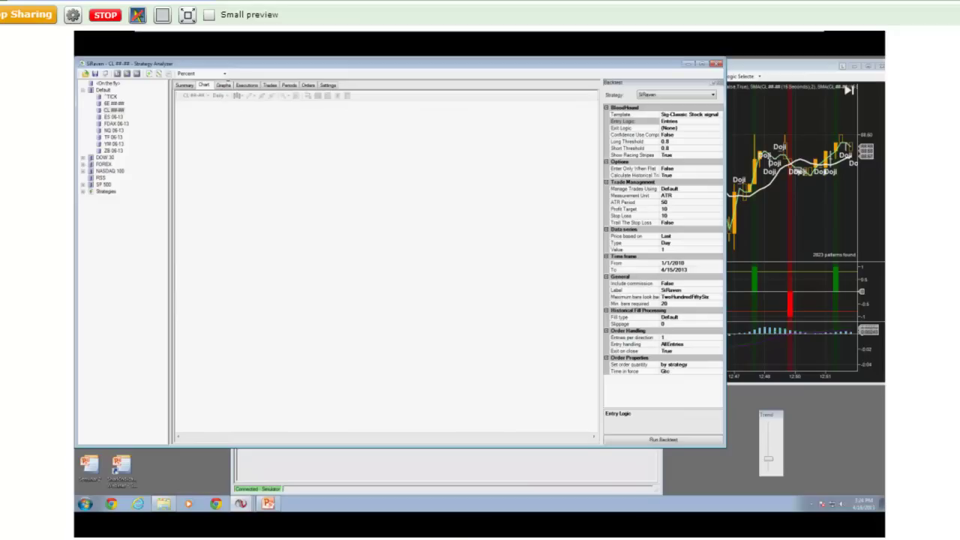
click(224, 84)
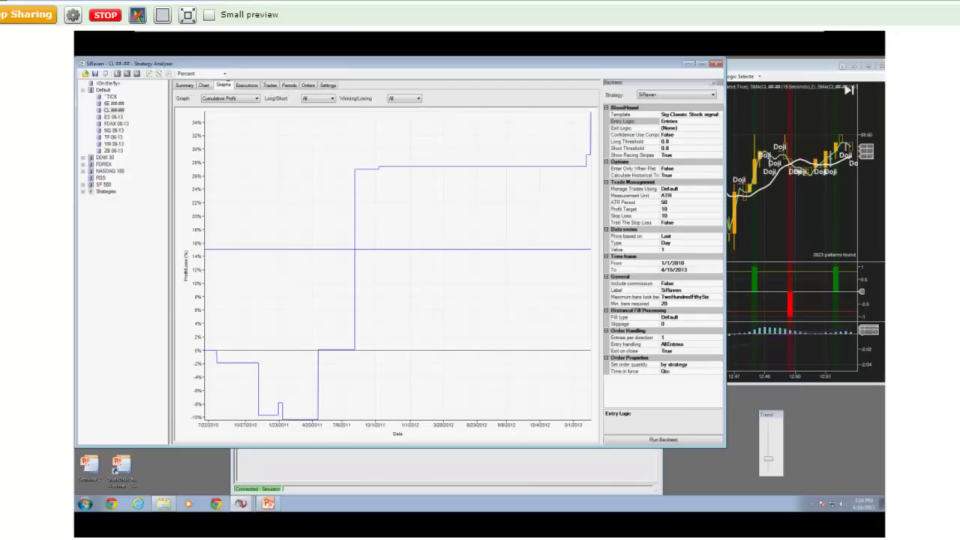
click(248, 86)
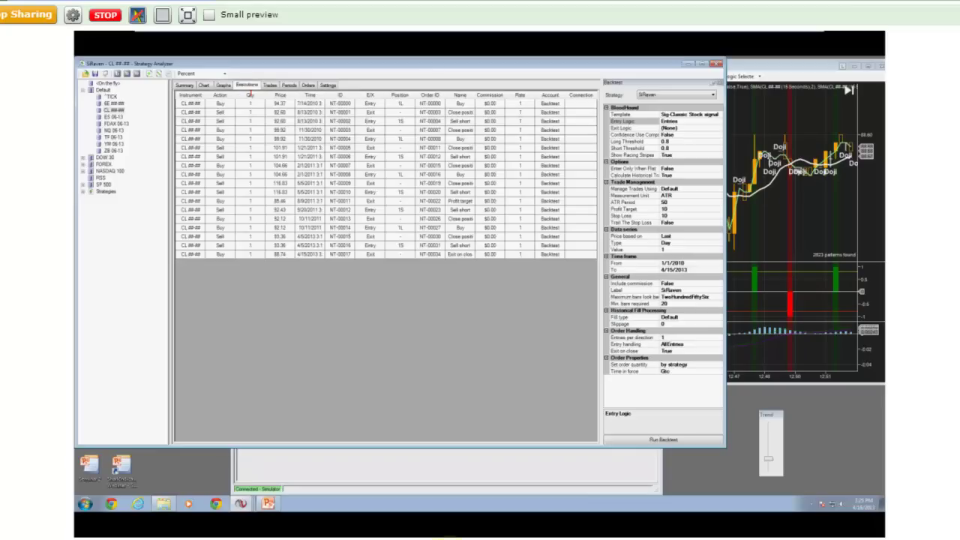
Step: Examine the backtest's MAE and MFE graphs, finishing on the MAE graph
click(224, 85)
click(230, 98)
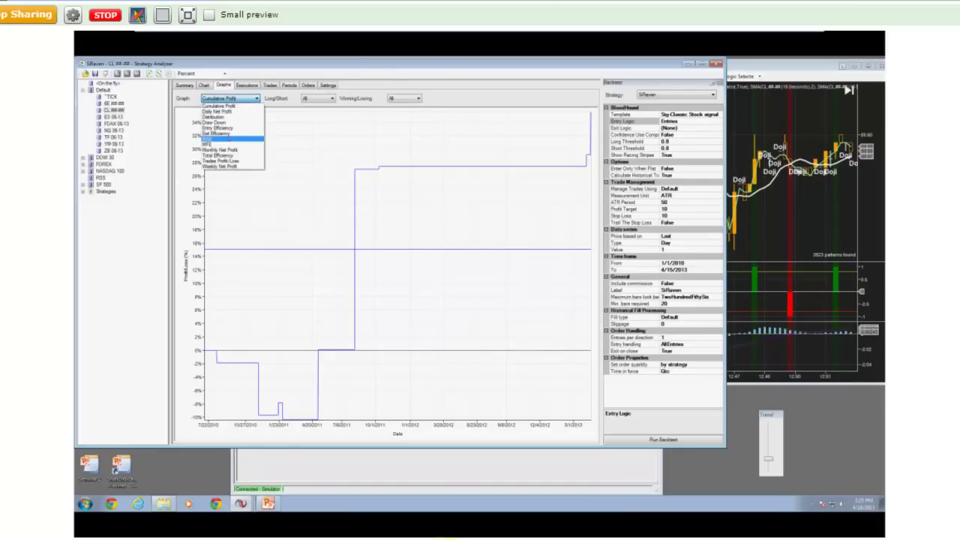
click(214, 139)
click(237, 98)
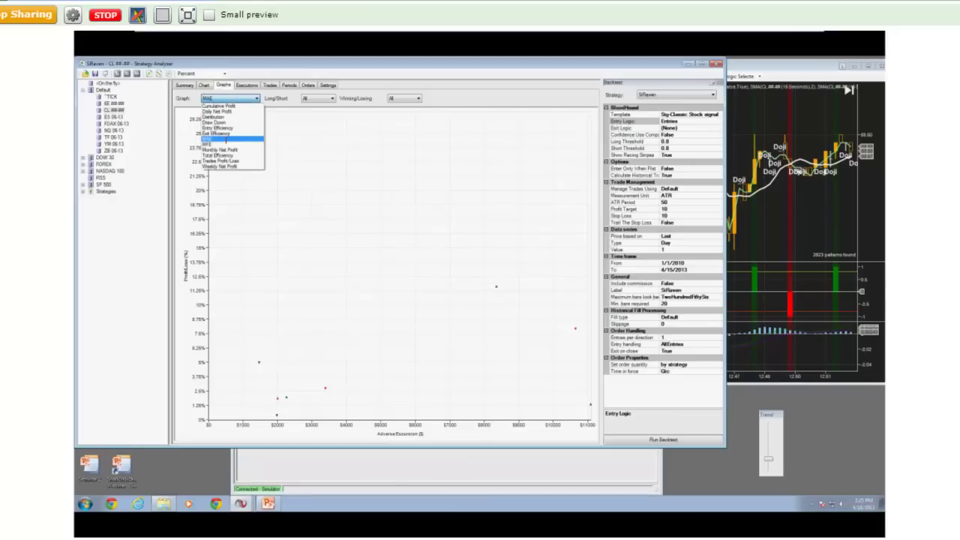
click(218, 121)
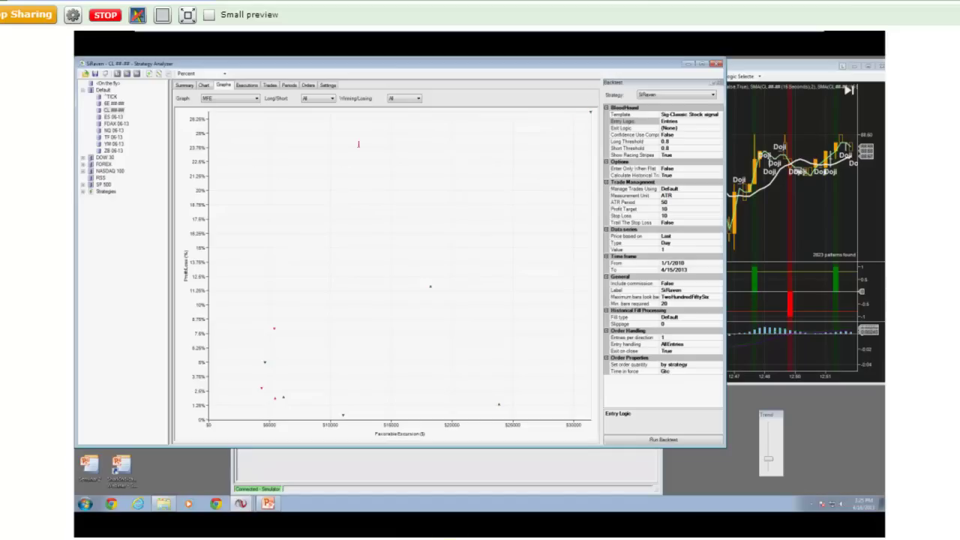
click(227, 99)
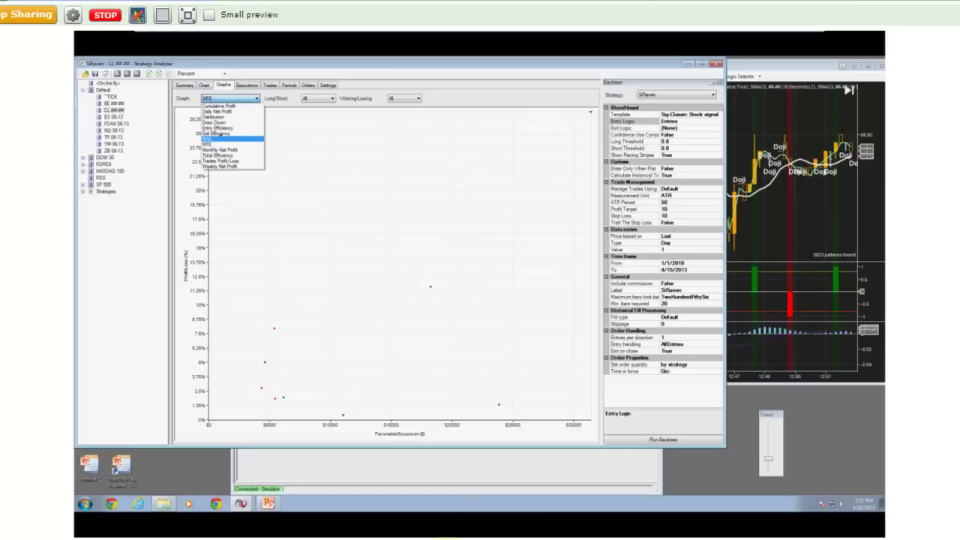
click(220, 139)
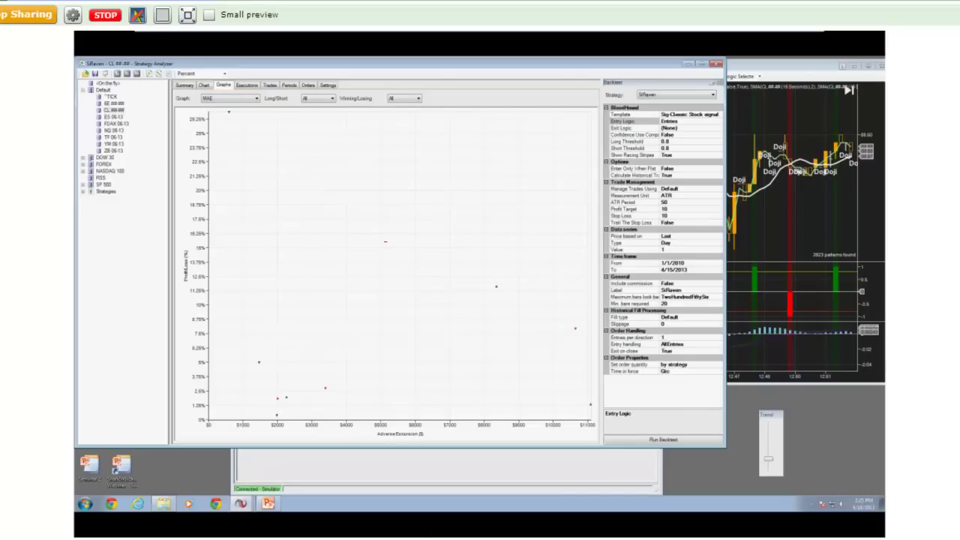
click(244, 98)
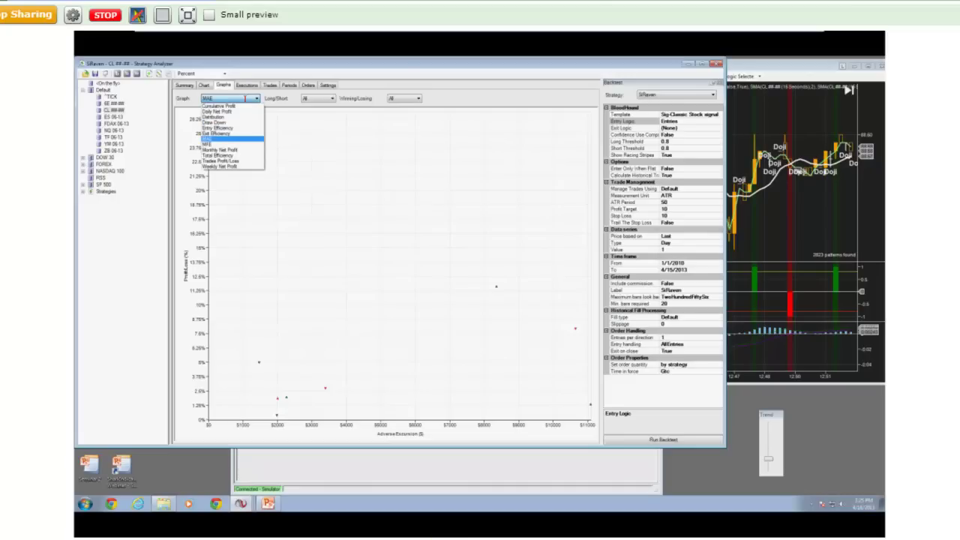
click(312, 90)
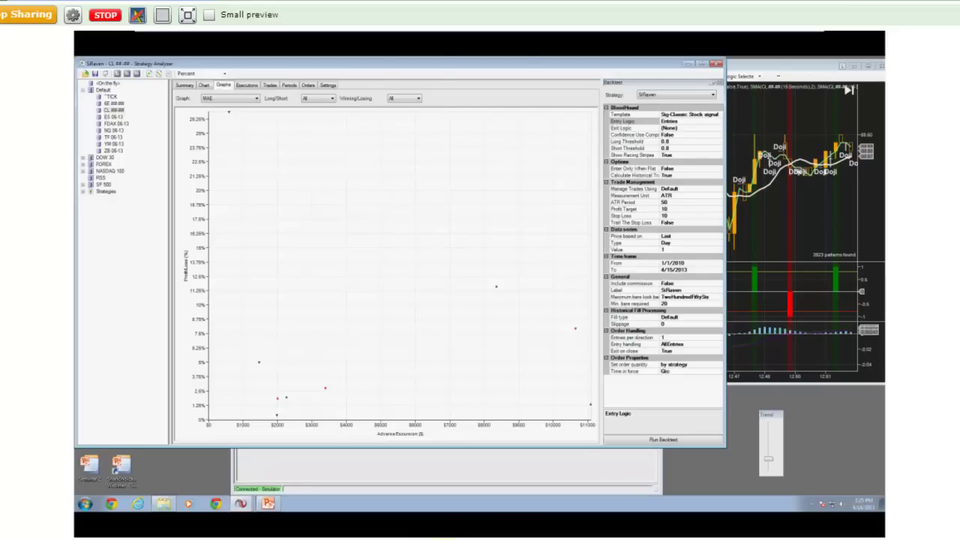
Step: Bring the CL chart and the Control Center to the front and look at the data connection options
click(755, 71)
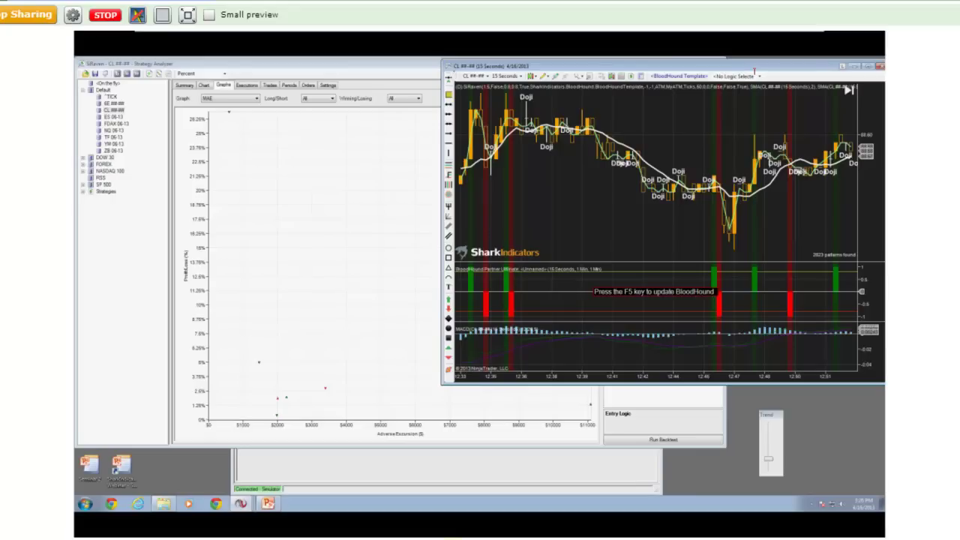
click(488, 479)
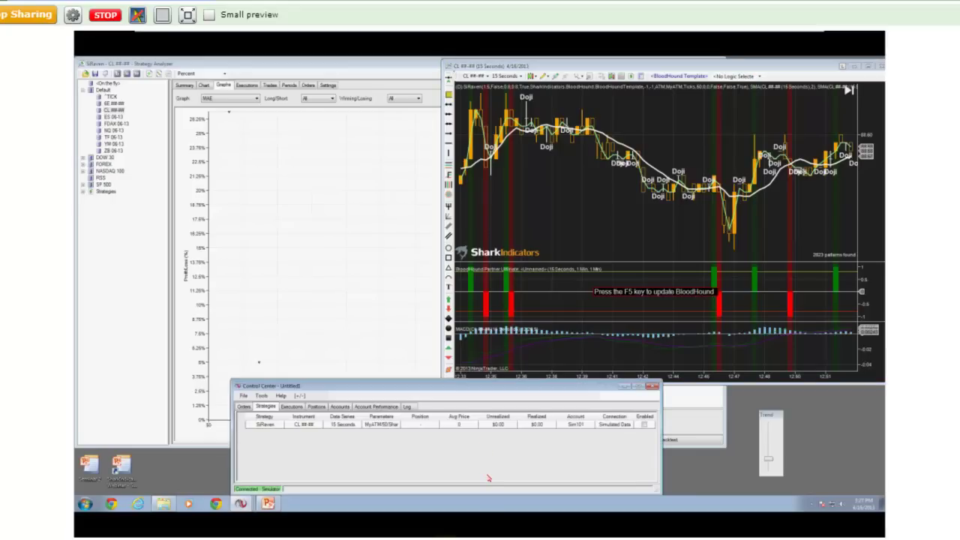
click(243, 395)
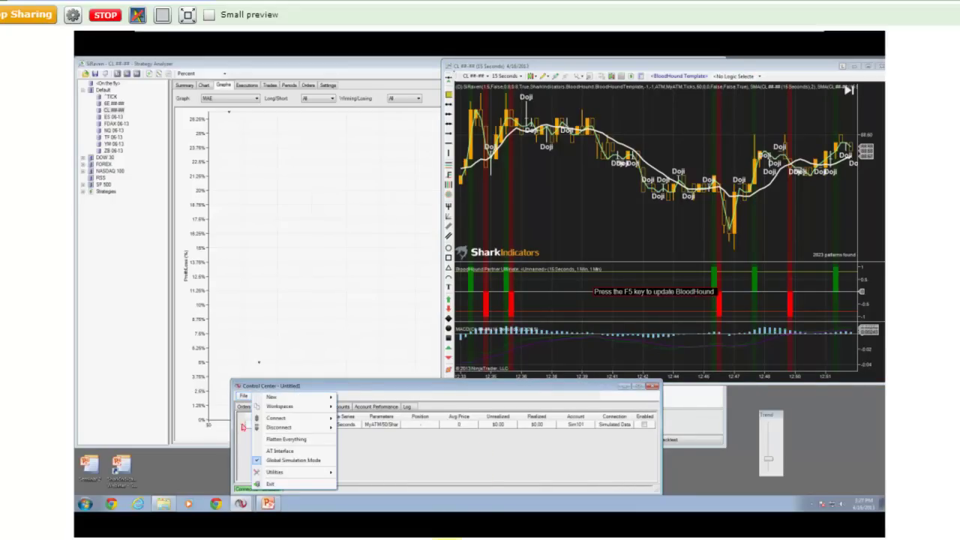
mouse_move(290, 419)
click(604, 204)
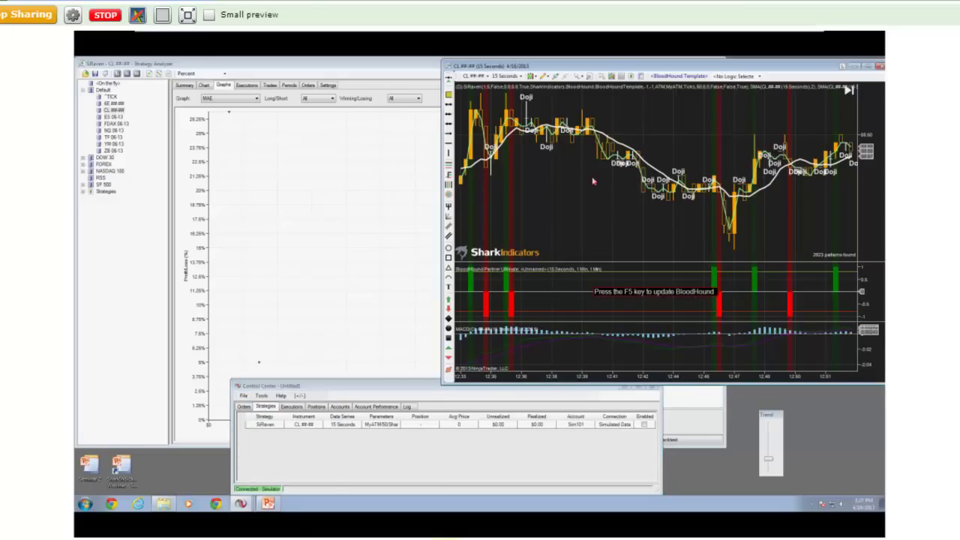
Step: Change the CL chart's data series type to Renko and close the BloodHound template window without saving it
click(506, 76)
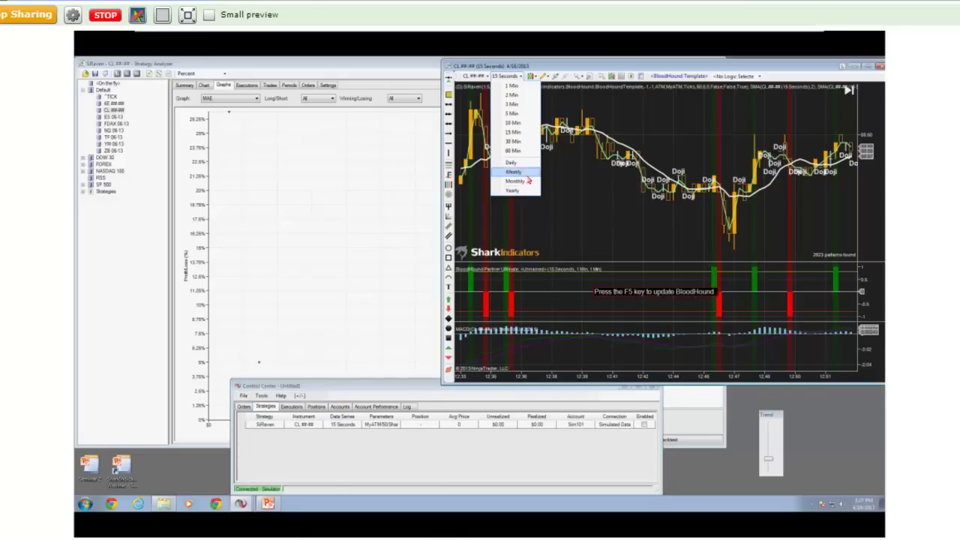
right_click(593, 198)
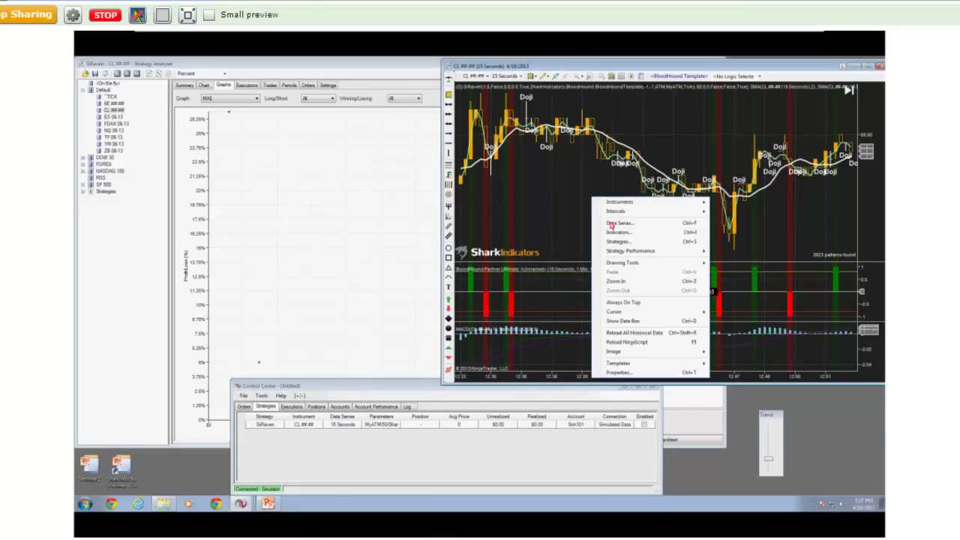
click(611, 223)
click(804, 120)
click(821, 120)
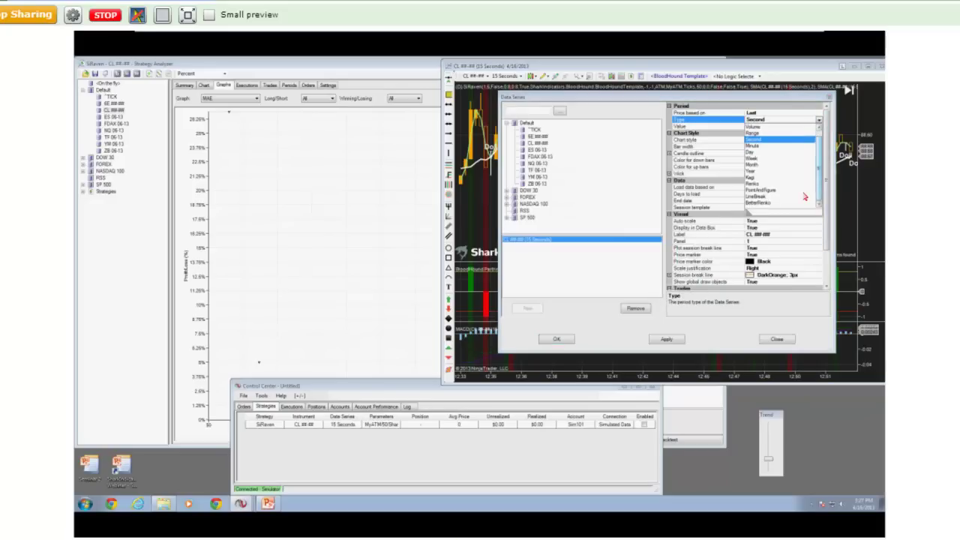
click(767, 185)
click(557, 340)
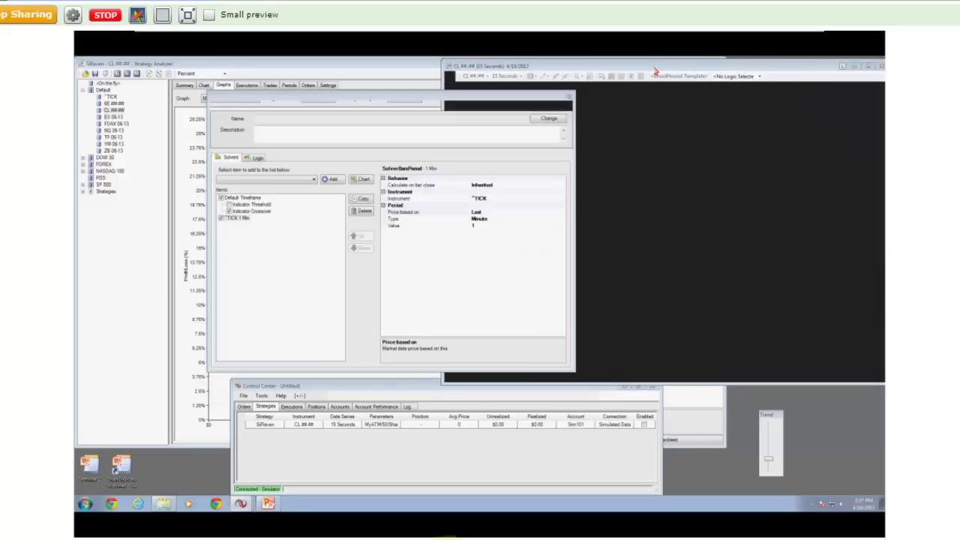
click(540, 307)
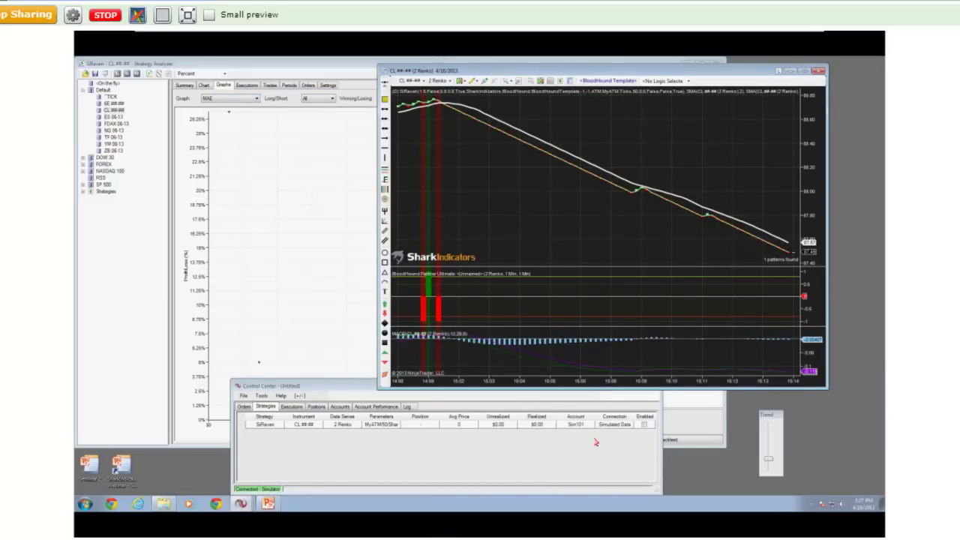
Step: Raise the simulator's Trend slider and bring earlier Renko bars with BloodHound signals into view on the chart
click(768, 443)
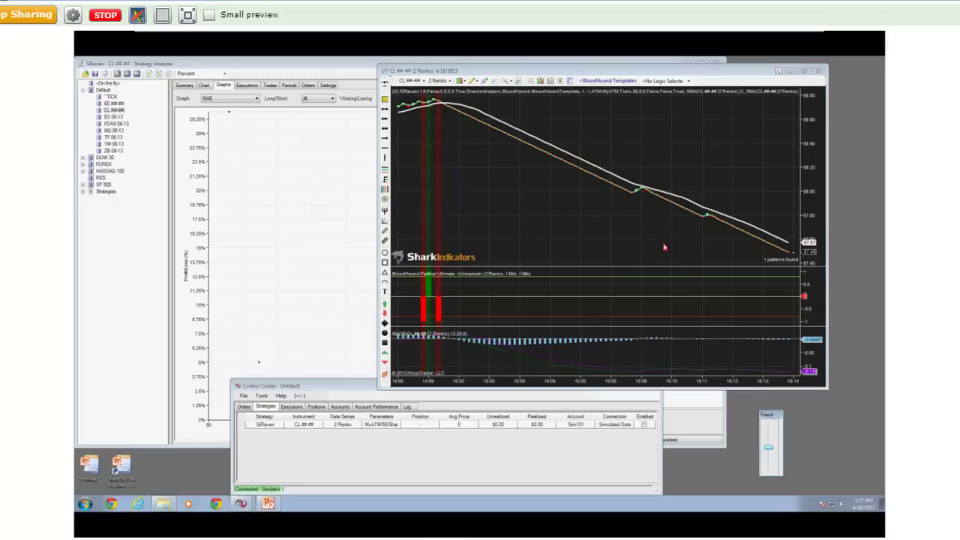
scroll(577, 211, up, 5)
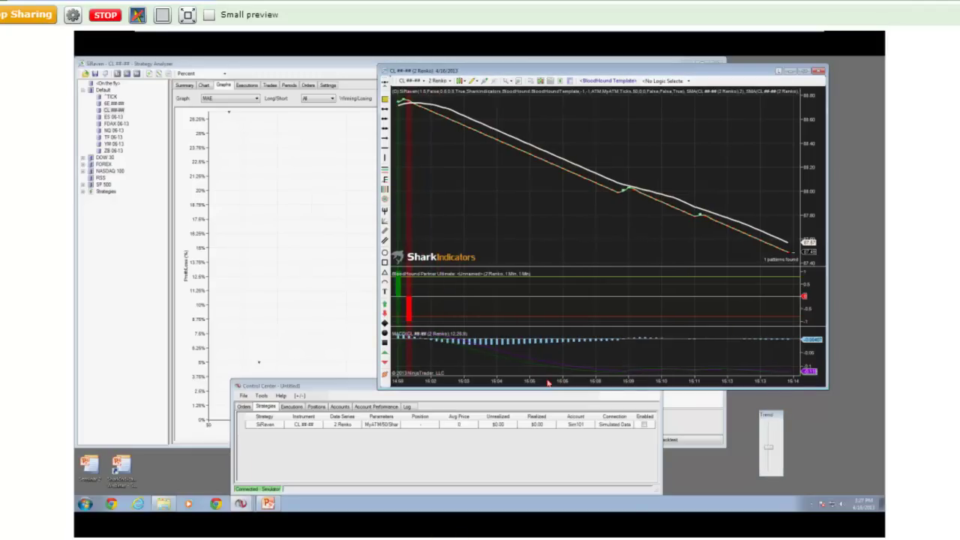
scroll(577, 211, up, 5)
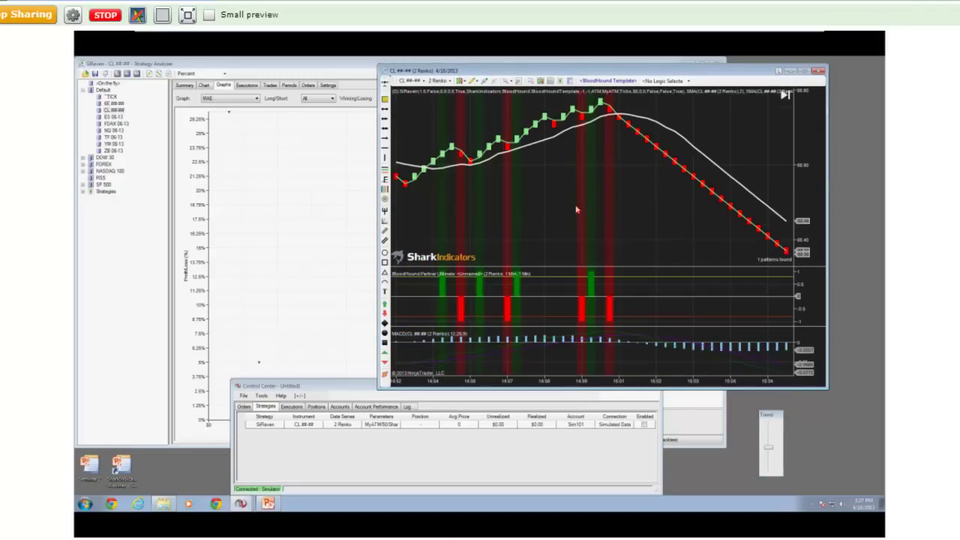
scroll(577, 210, up, 5)
right_click(700, 197)
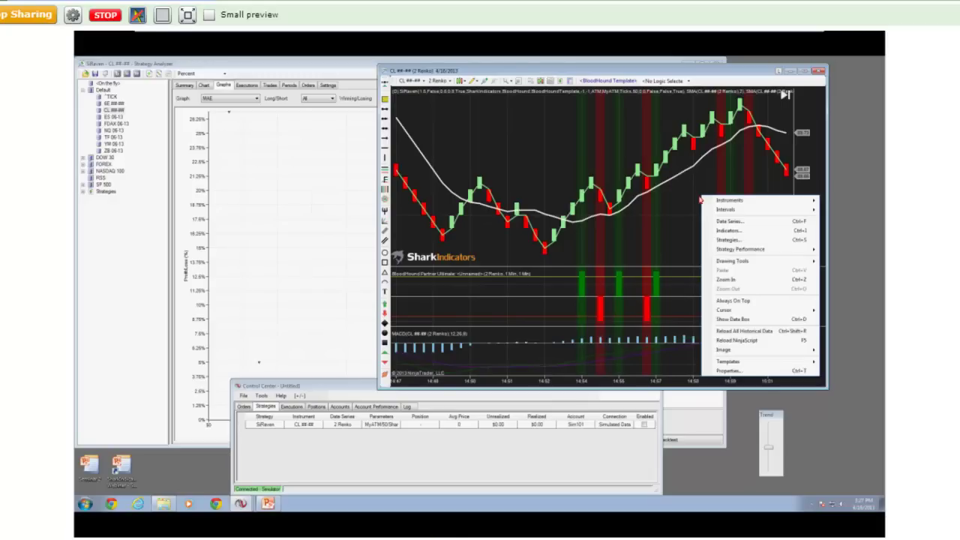
click(685, 203)
right_click(686, 199)
Step: Open the chart's BloodHound template, add another chart timeframe to the solvers and set its type to BetterRenko
click(611, 81)
click(175, 228)
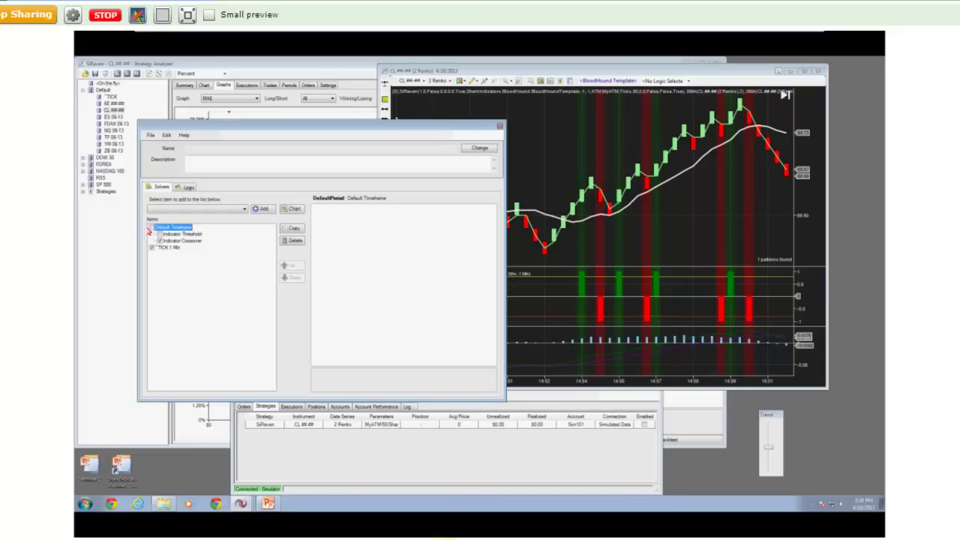
click(286, 210)
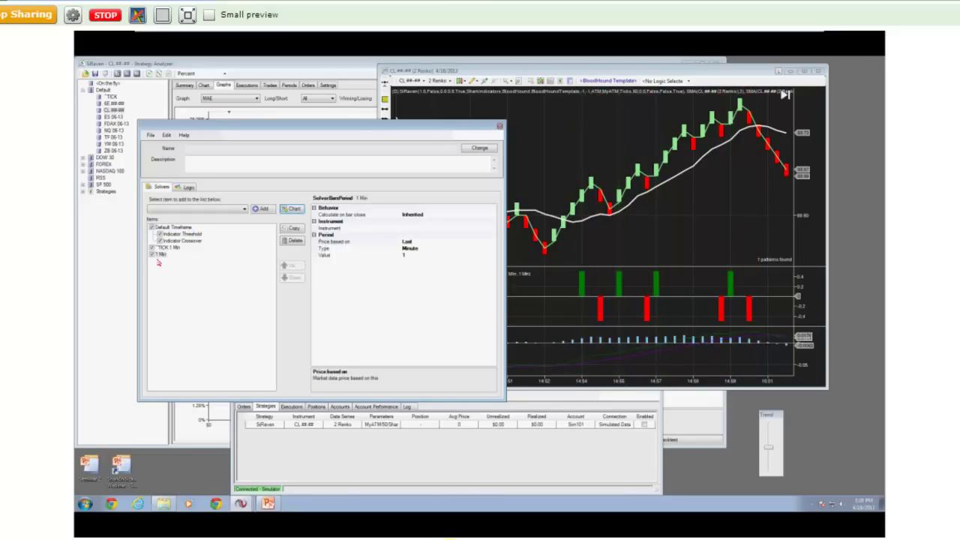
click(457, 248)
click(493, 249)
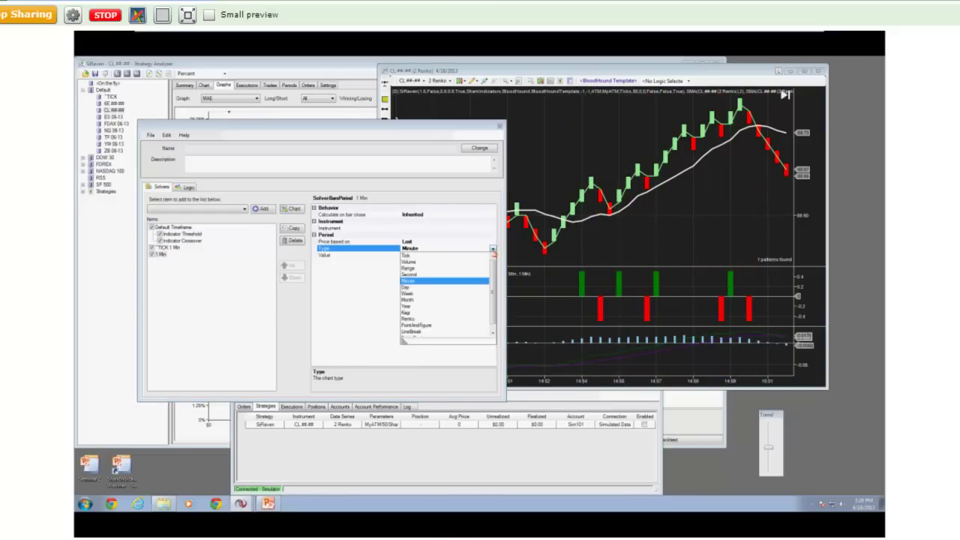
scroll(484, 320, up, 2)
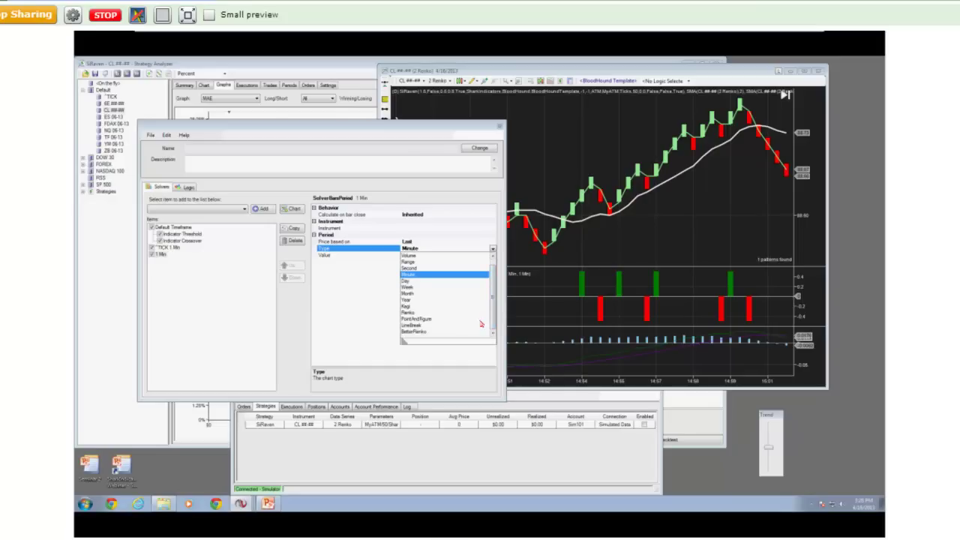
click(417, 333)
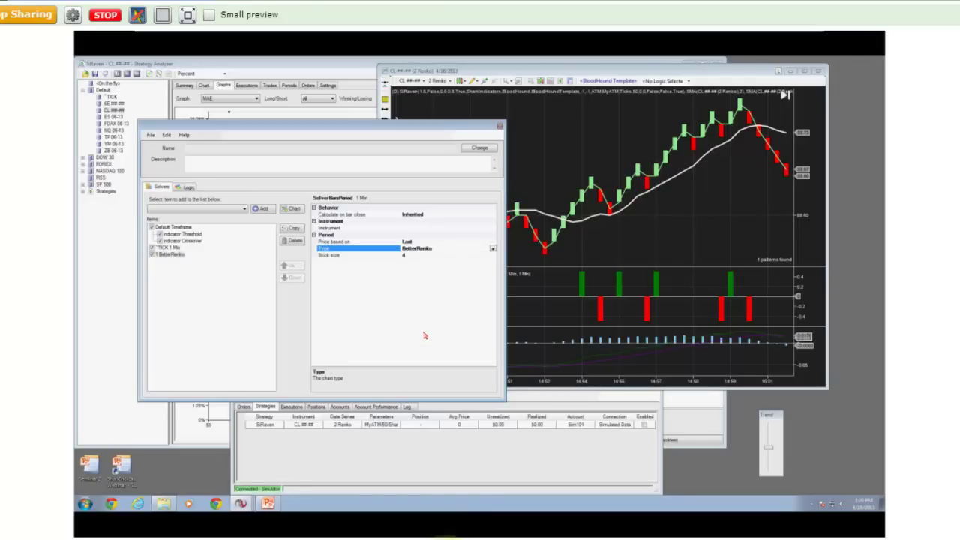
Step: Close the BloodHound template without saving it and move the Renko chart window aside
click(426, 255)
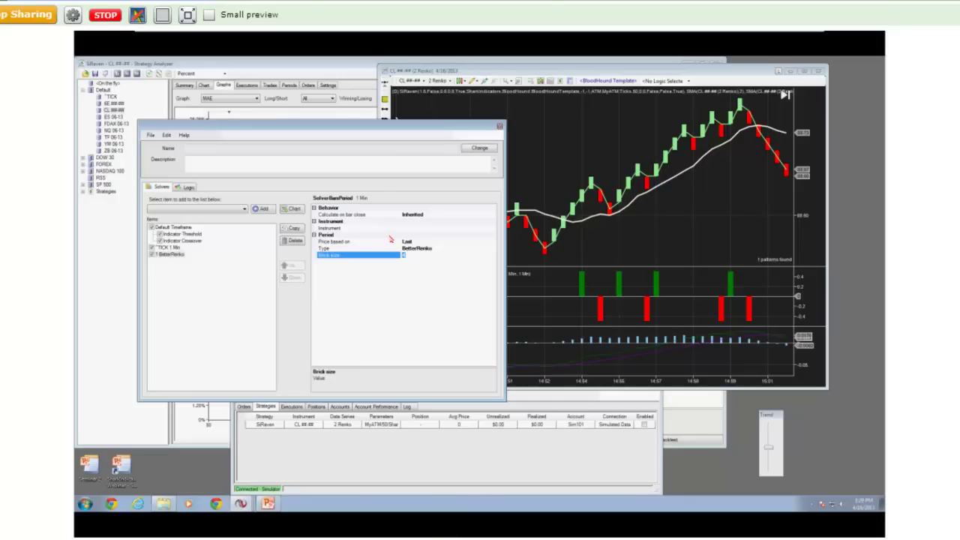
click(501, 129)
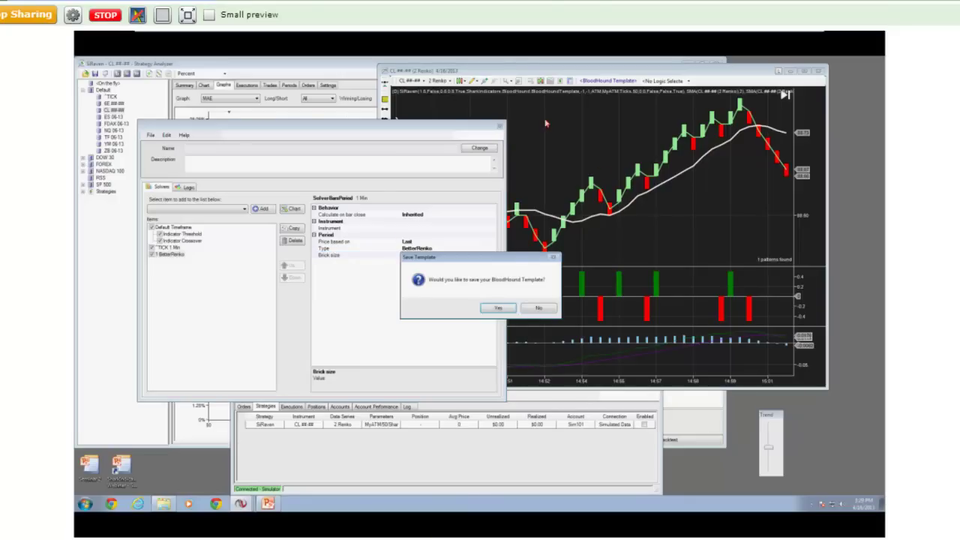
click(538, 307)
drag(588, 67, 675, 74)
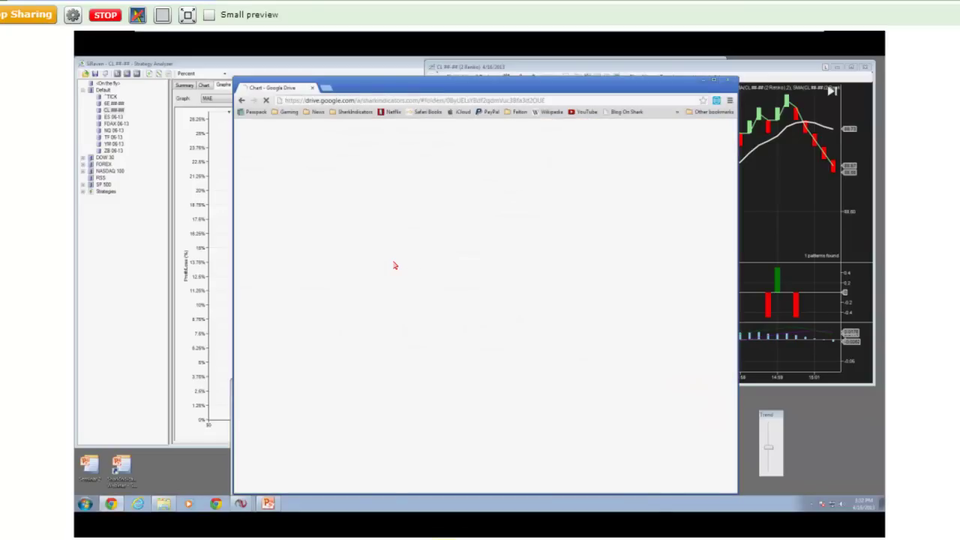
click(312, 87)
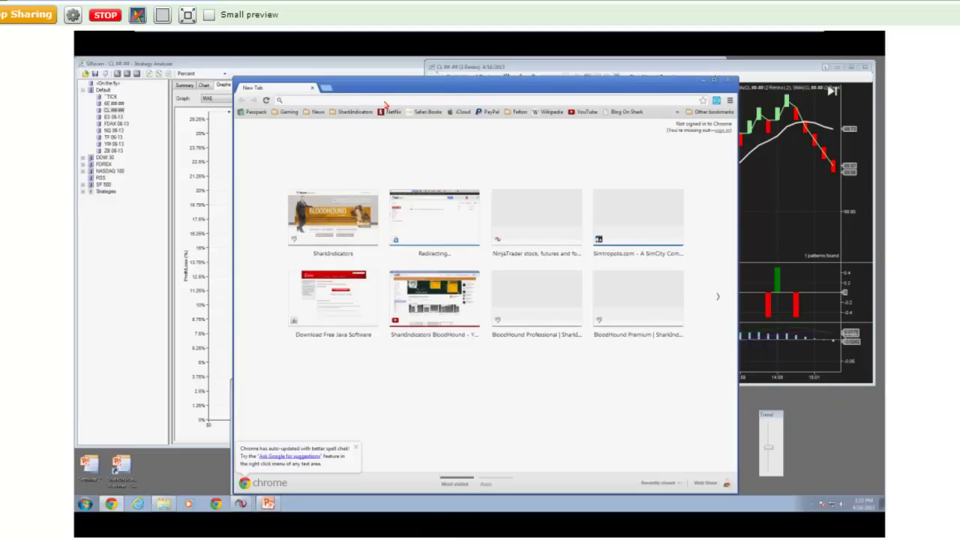
text(ninja)
key(Return)
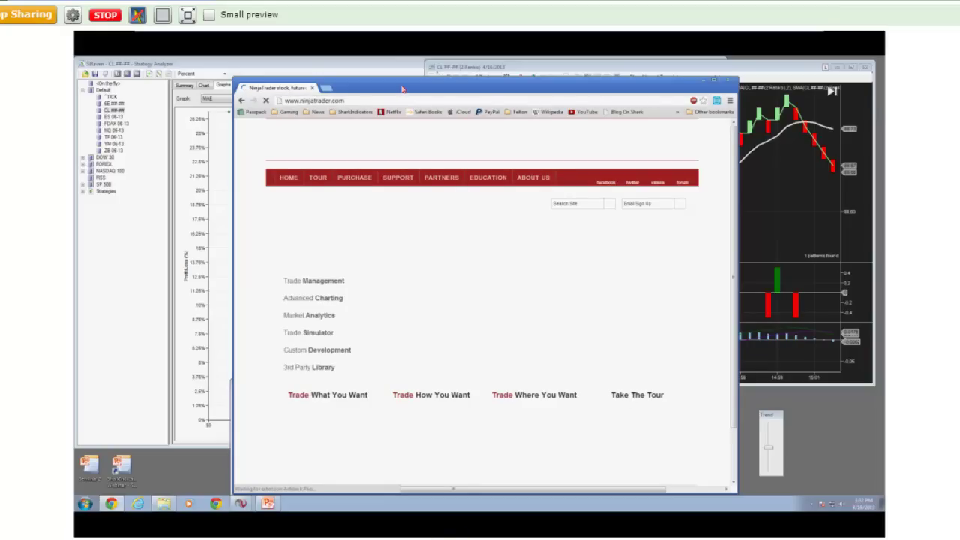
drag(402, 89, 359, 87)
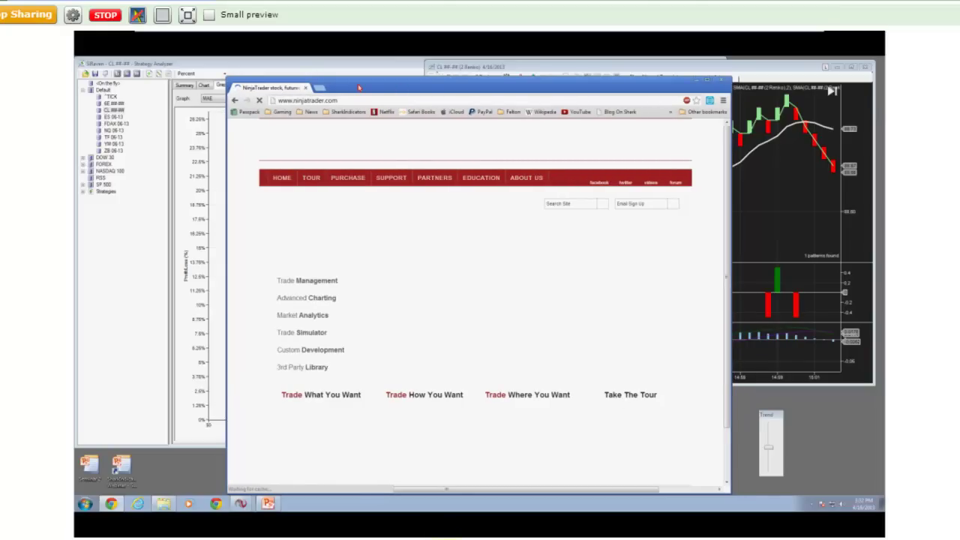
drag(359, 88, 327, 87)
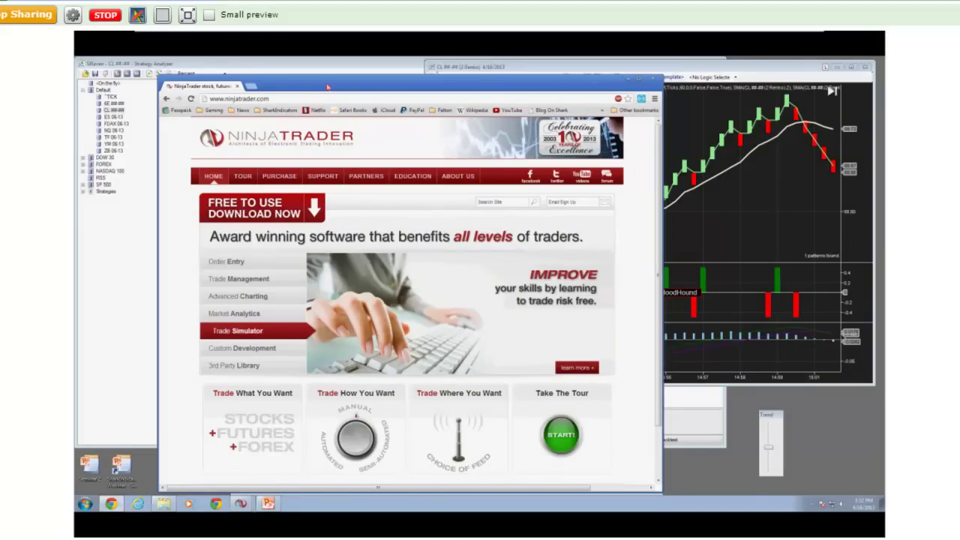
Step: Open the SharkIndicators site in a new browser tab, move the window aside and highlight "NO TIME LIMIT TODAY!" under Download BloodHound
click(252, 86)
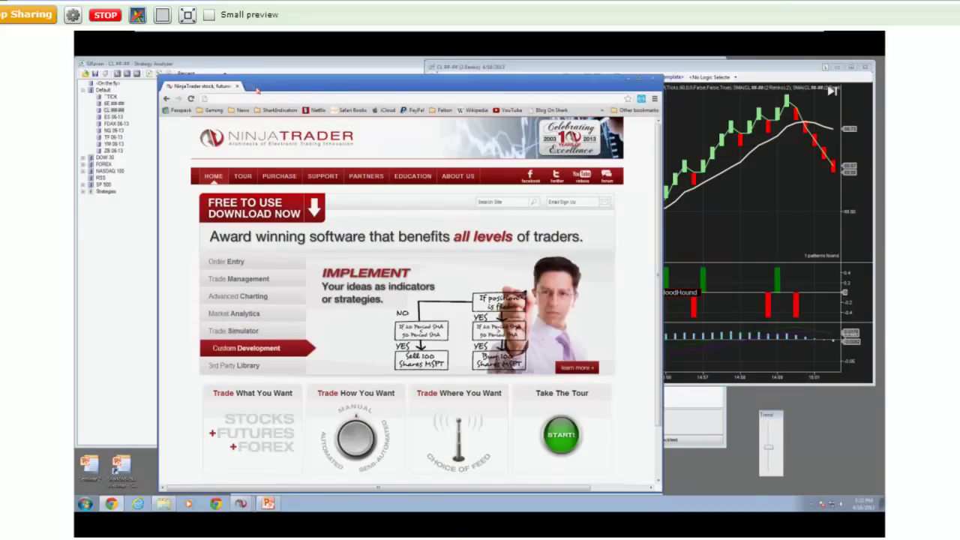
click(277, 110)
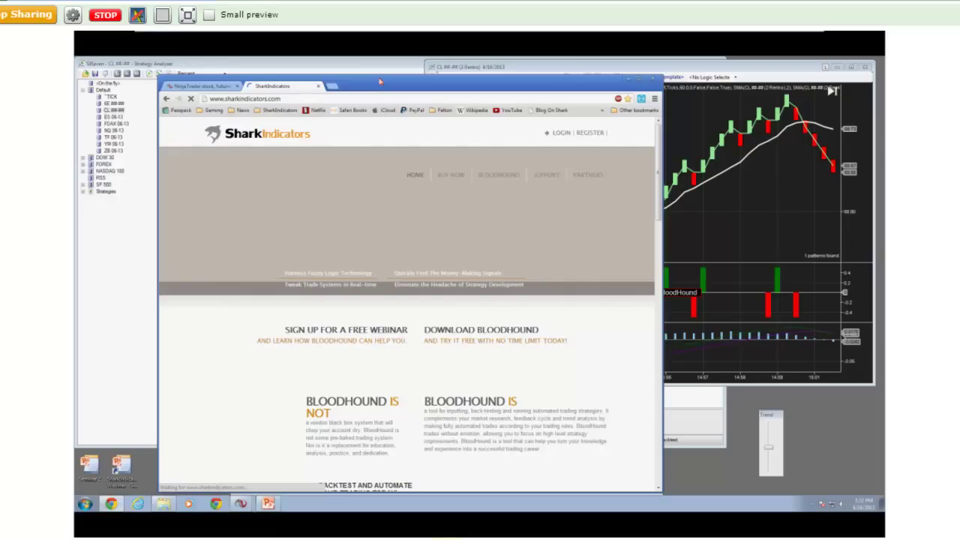
drag(380, 82, 351, 79)
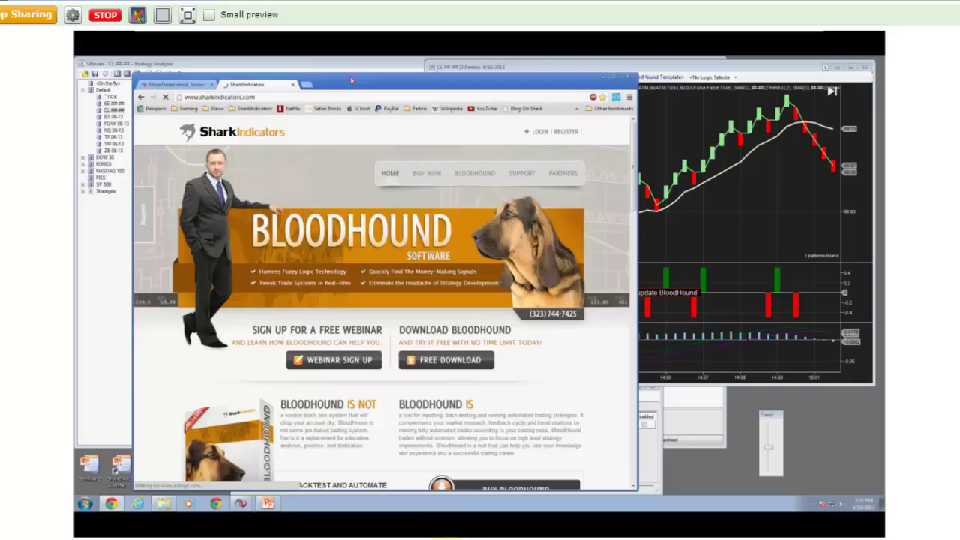
drag(351, 79, 344, 75)
scroll(626, 196, down, 1)
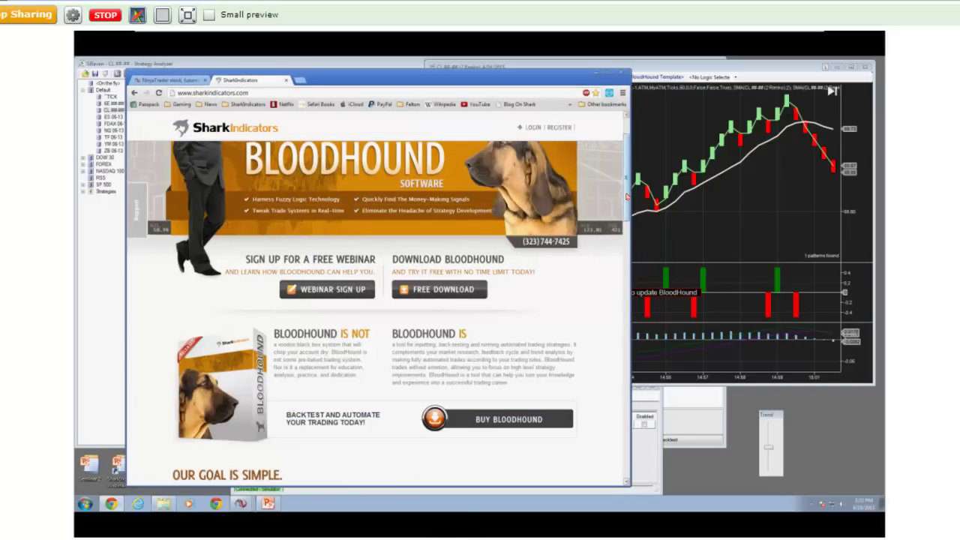
drag(463, 274, 540, 276)
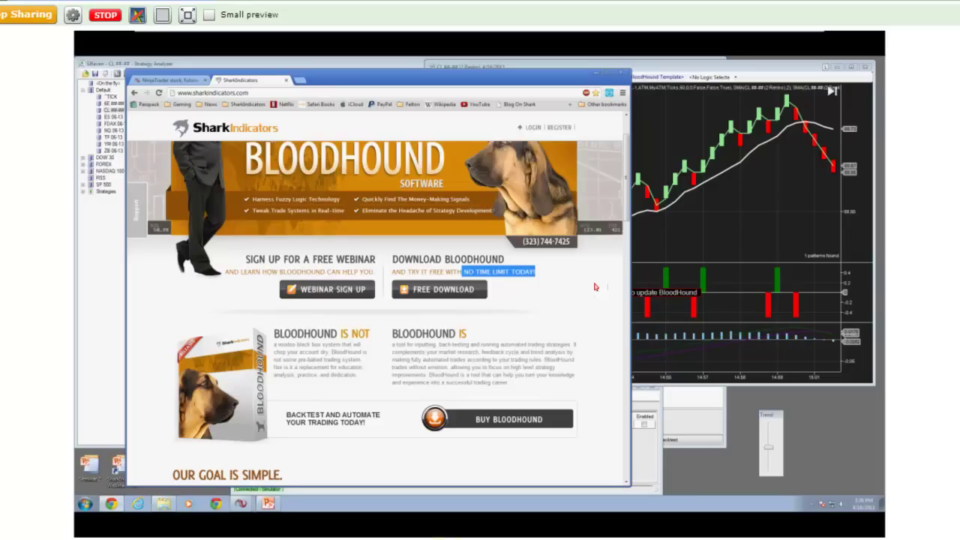
Step: Open the CL 2 Renko chart's BloodHound template, and show the performance summary of the SiRaven backtest in the Strategy Analyzer
click(690, 72)
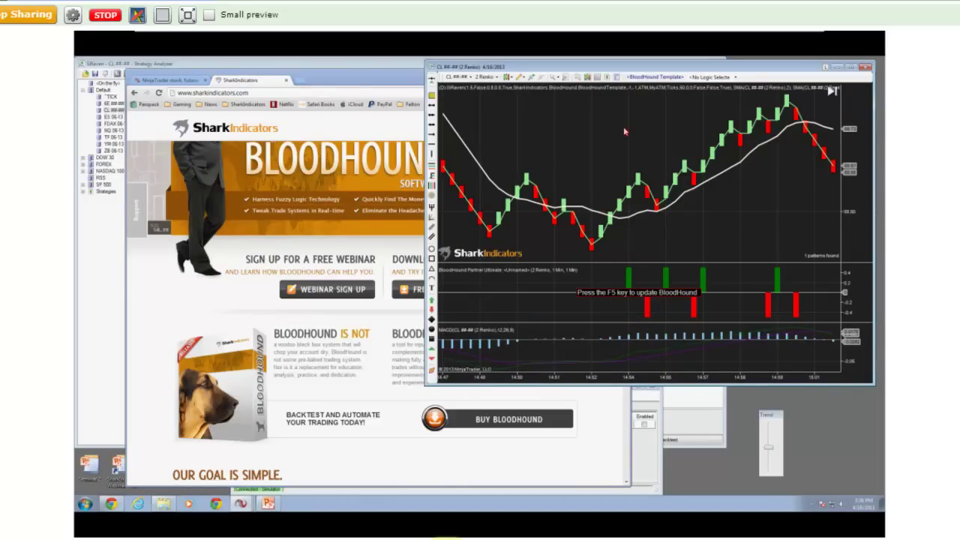
click(649, 77)
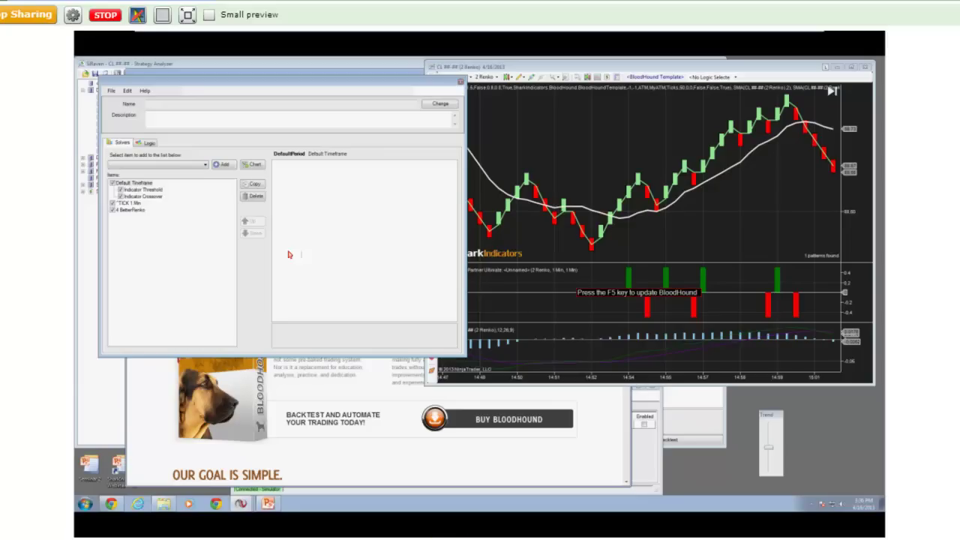
click(696, 433)
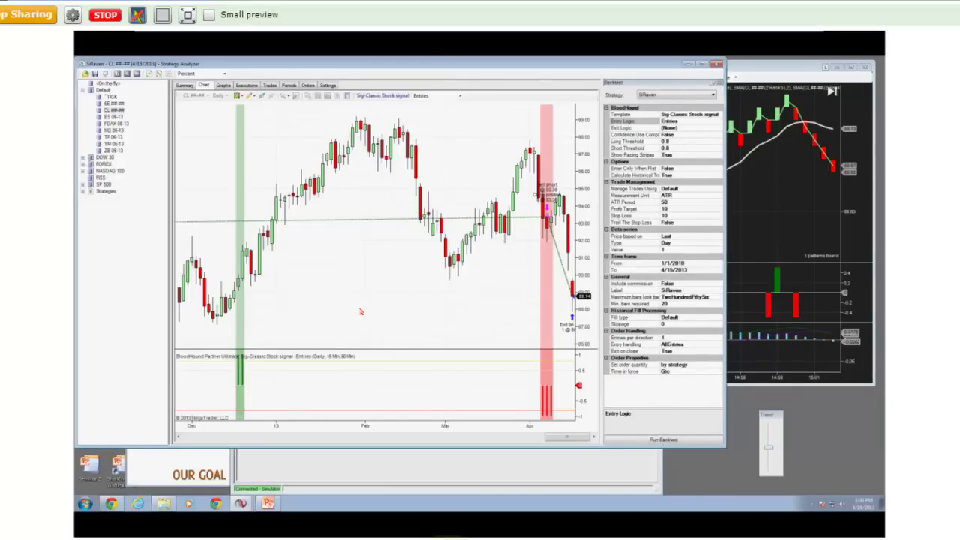
click(183, 86)
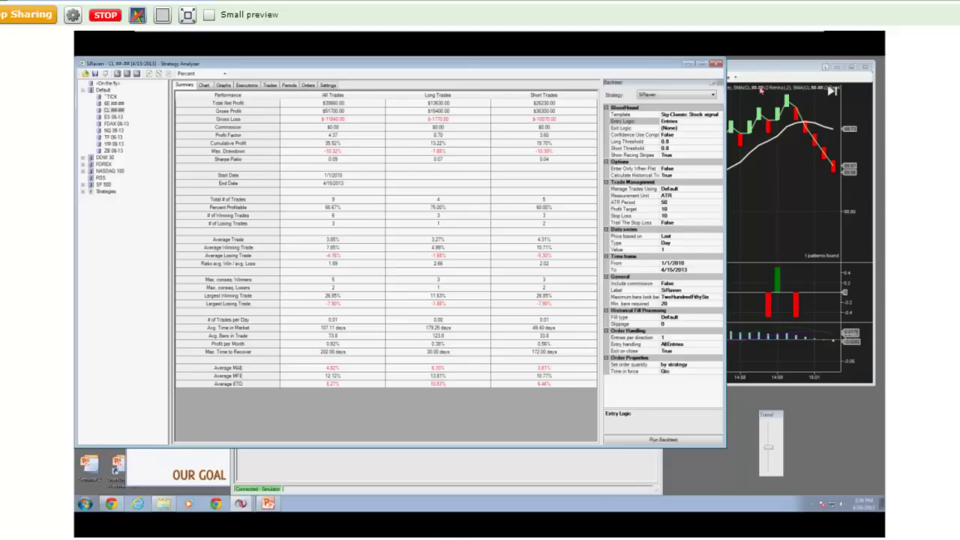
Step: Bring the CL 2 Renko chart back to the front and move it and the Strategy Analyzer window aside
click(768, 73)
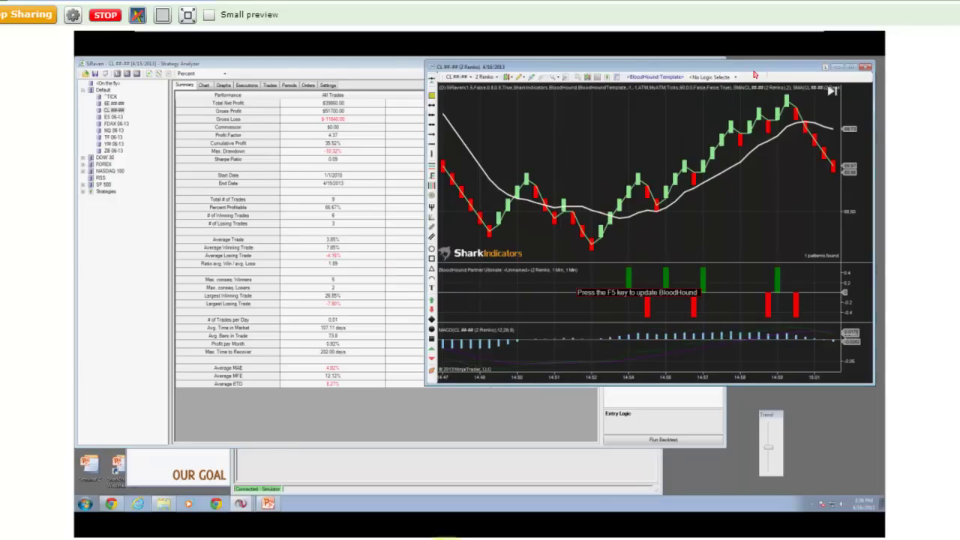
drag(755, 74, 763, 70)
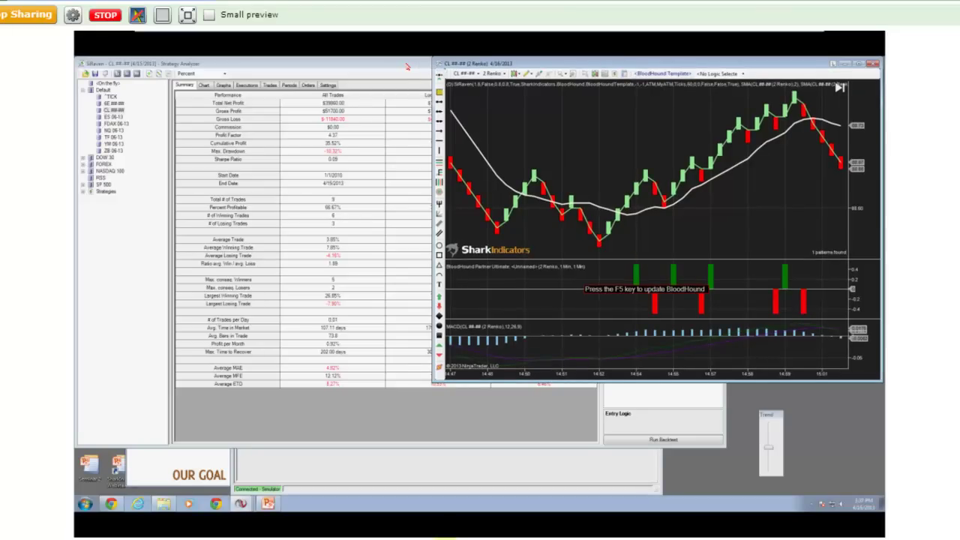
drag(407, 67, 409, 68)
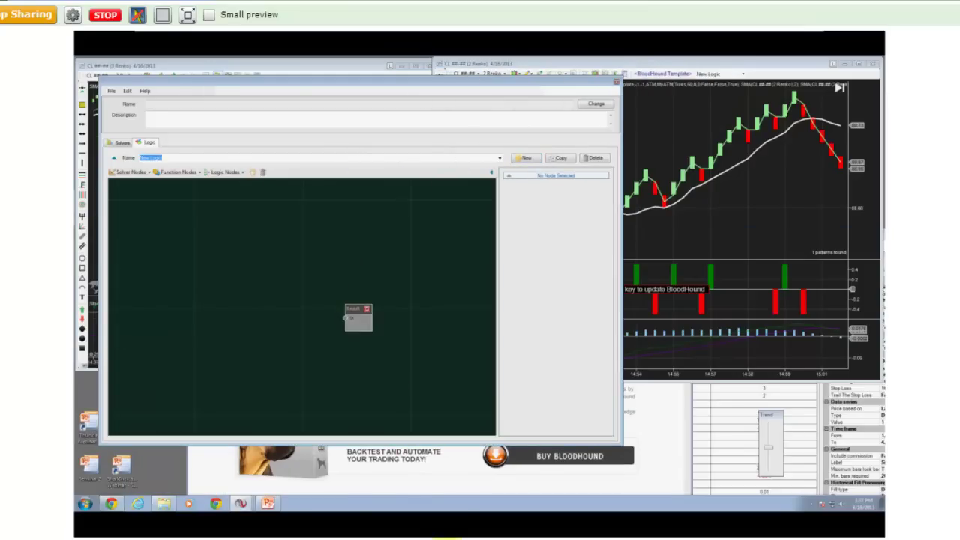
Step: Add the existing Default Timeframe Indicator Threshold solver to the New Logic diagram and place it above and left of the Result node
click(129, 172)
mouse_move(150, 182)
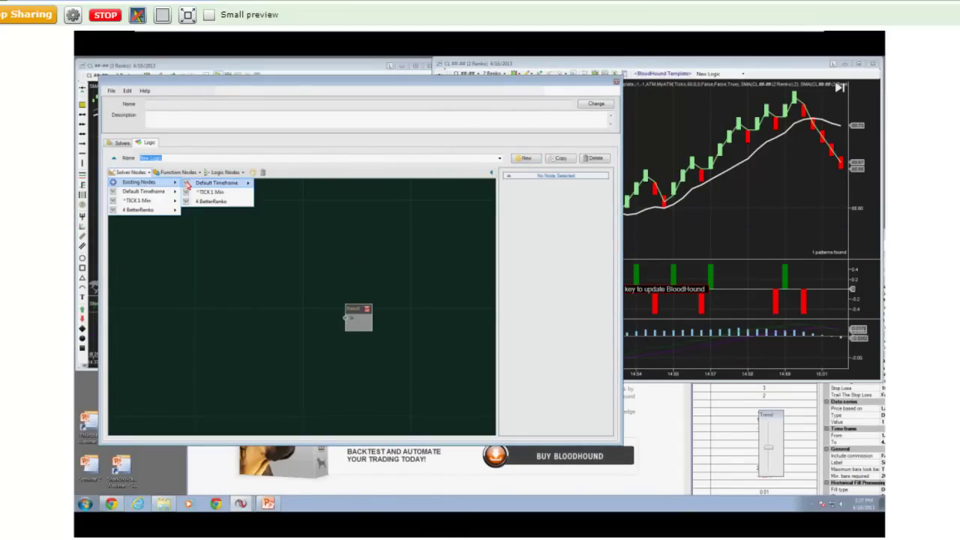
mouse_move(217, 182)
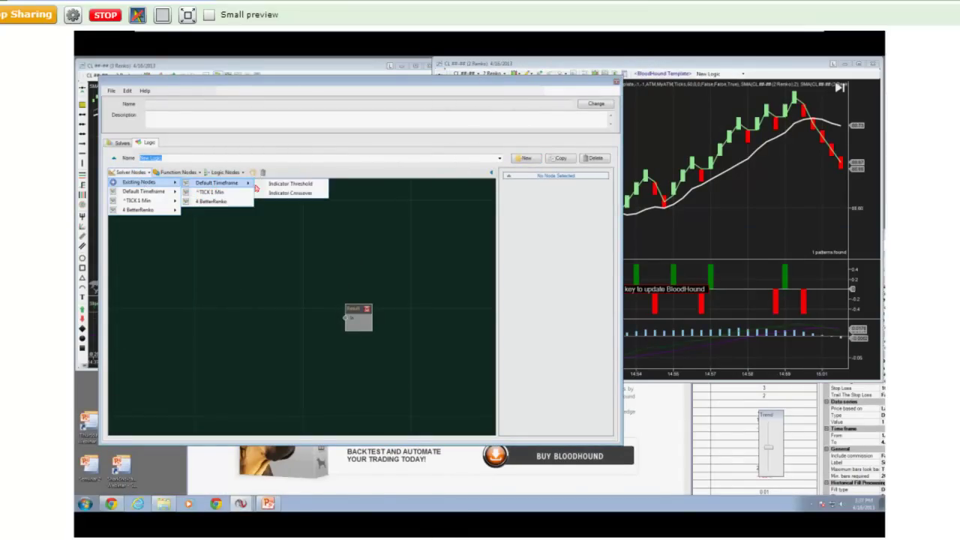
click(281, 183)
click(322, 318)
drag(322, 319, 183, 239)
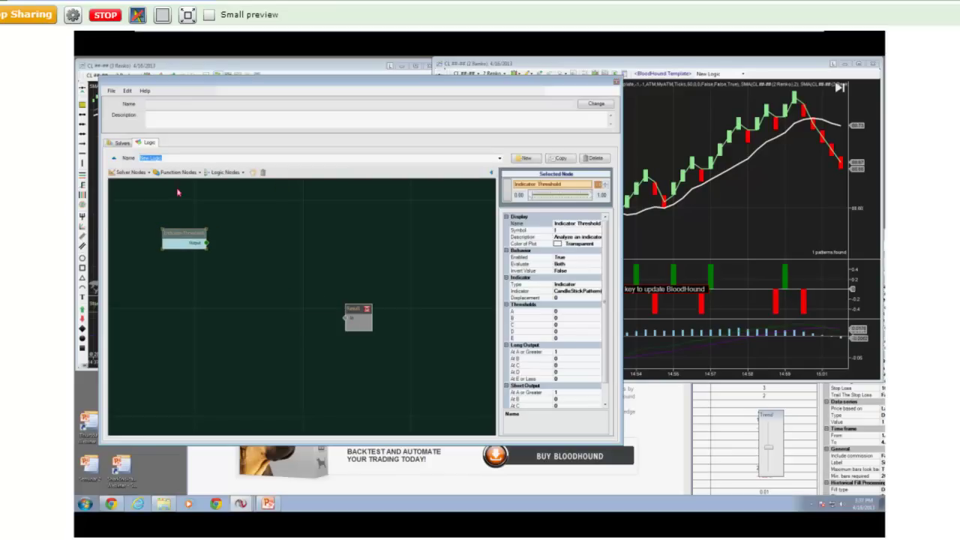
click(178, 172)
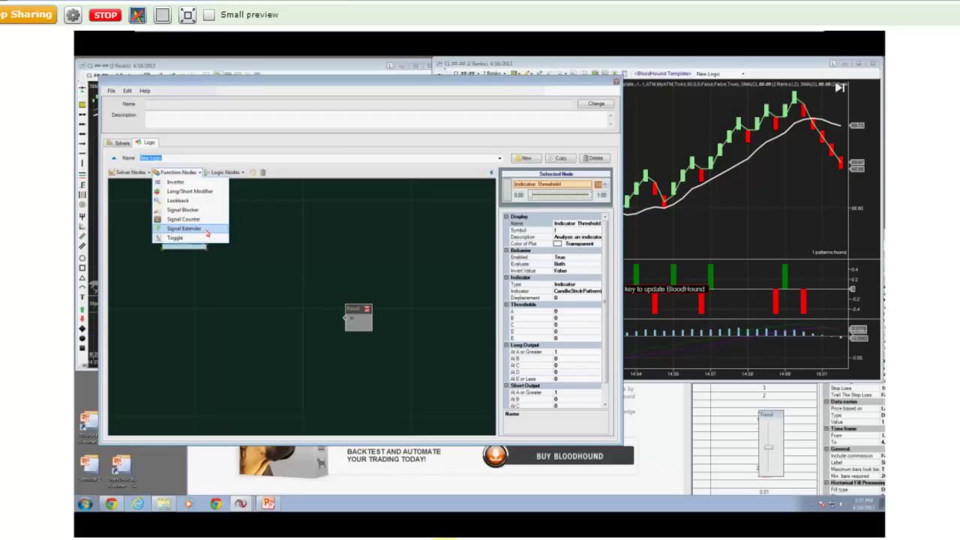
click(248, 224)
click(500, 159)
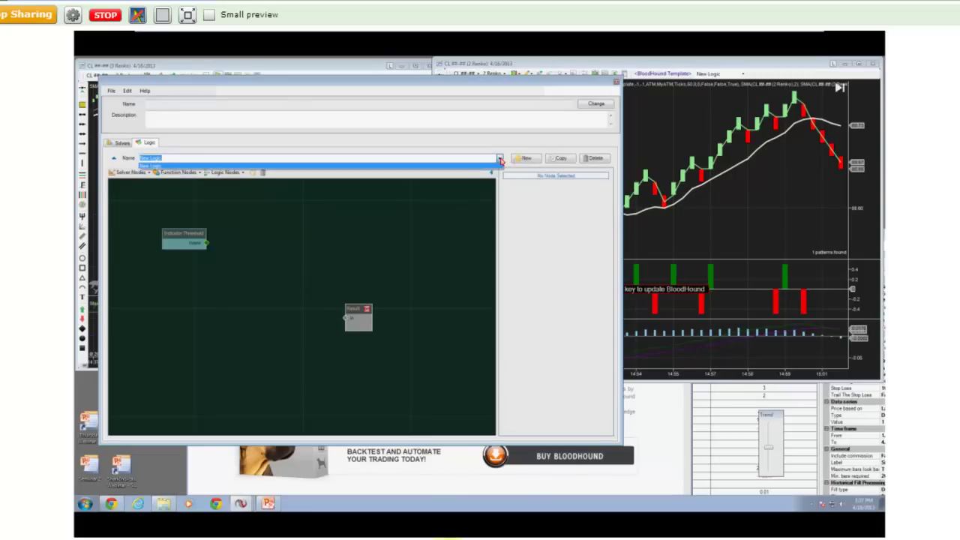
click(467, 203)
click(246, 284)
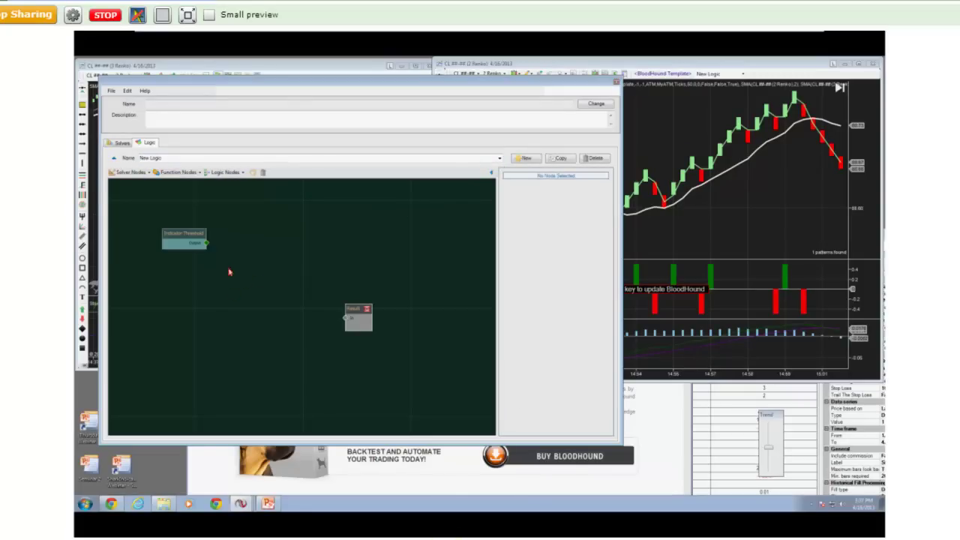
Step: Connect the Indicator Threshold node's output to the Result node and move the solver node slightly lower
drag(206, 244, 346, 318)
drag(186, 240, 189, 279)
click(284, 248)
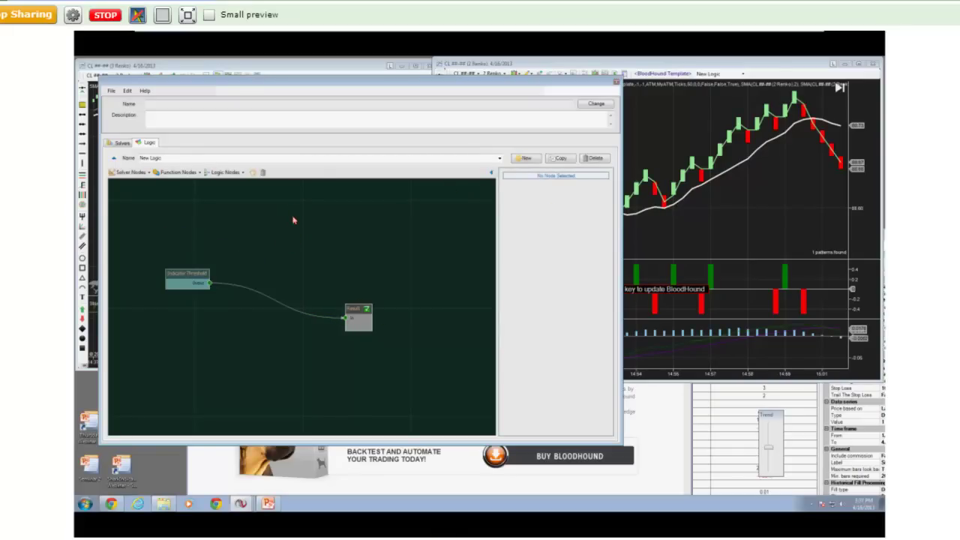
Step: Rename the logic as "Choppy Market" and create a second logic named "Trending Market"
click(294, 160)
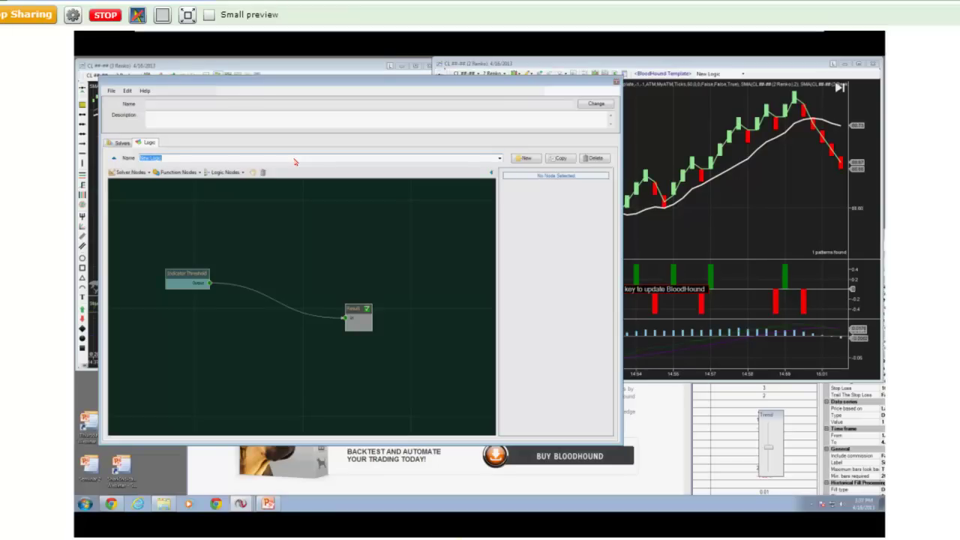
text(Choppy Market)
click(522, 160)
click(213, 161)
text(Trending Market)
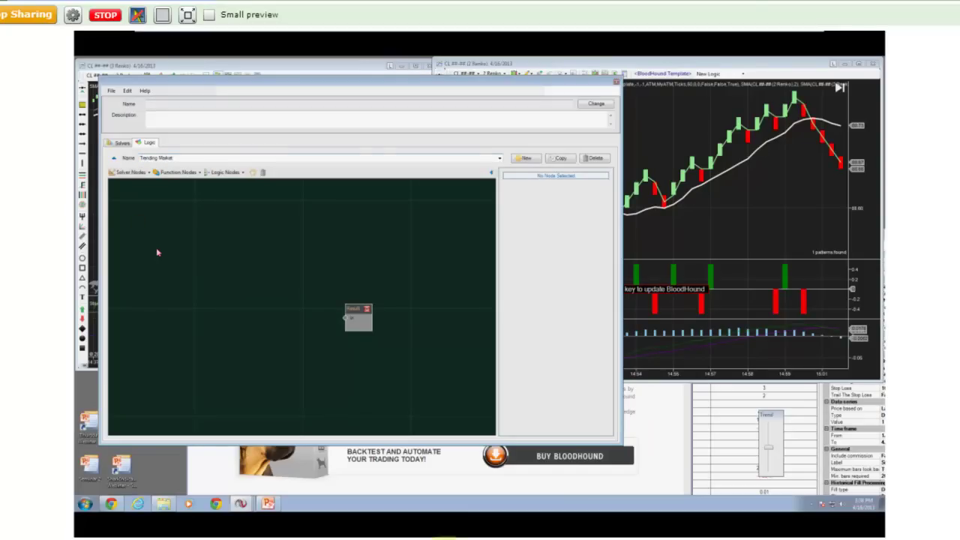
Step: Add the existing Default Timeframe Indicator Crossover solver to the Trending Market logic and connect it to the Result node
click(129, 171)
mouse_move(147, 182)
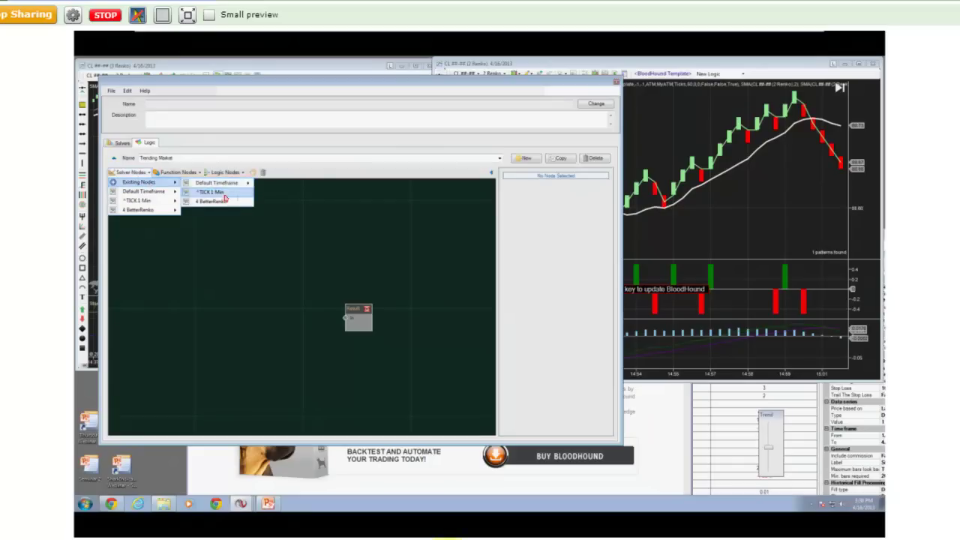
mouse_move(242, 186)
click(291, 194)
drag(323, 313, 265, 315)
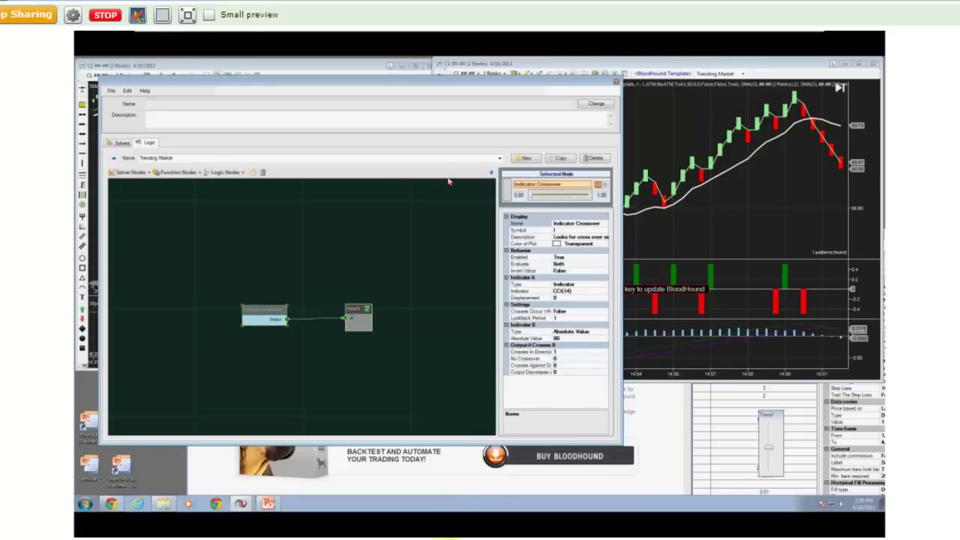
Step: Switch the template's active logic to Choppy Market
click(499, 158)
click(270, 173)
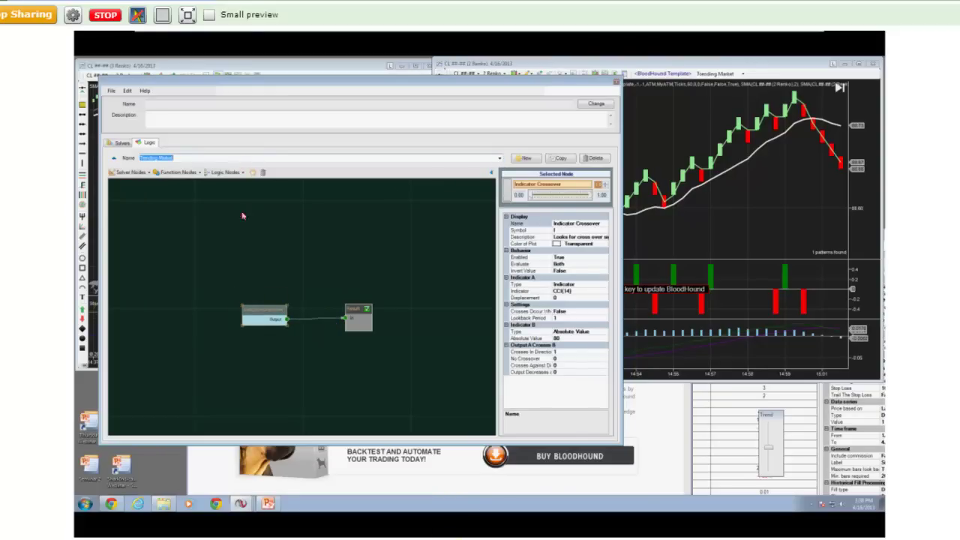
click(500, 159)
click(300, 166)
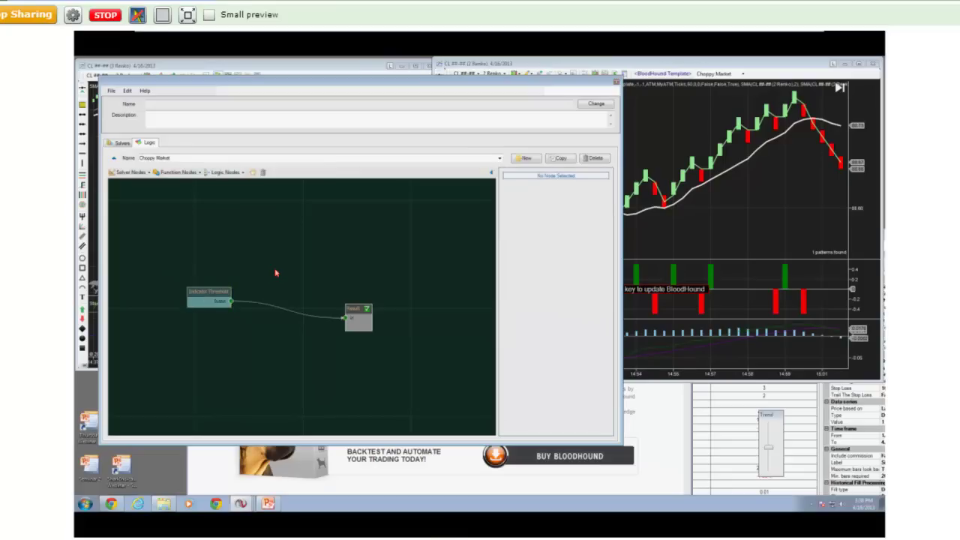
Step: Reload the 2 Renko chart to update BloodHound and close the template without saving it
click(676, 129)
key(F5)
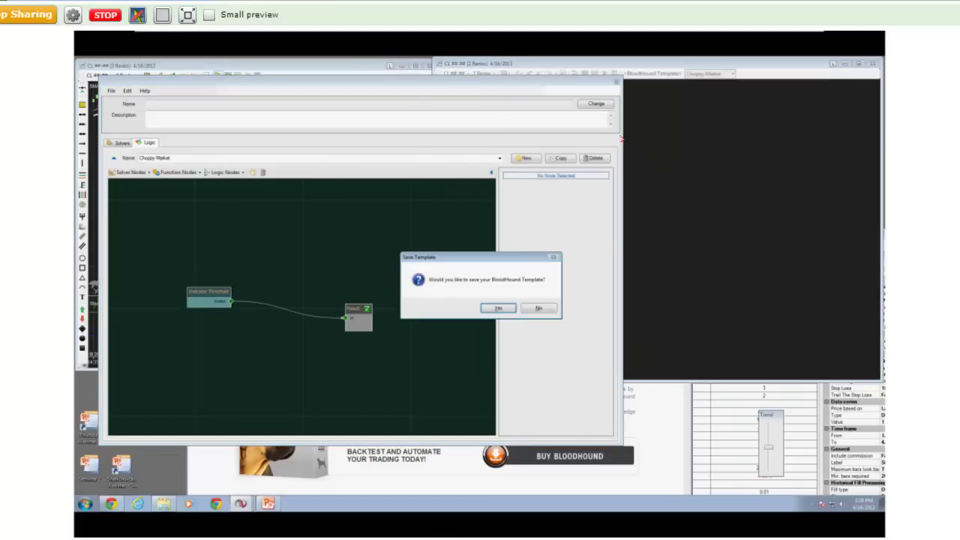
click(548, 309)
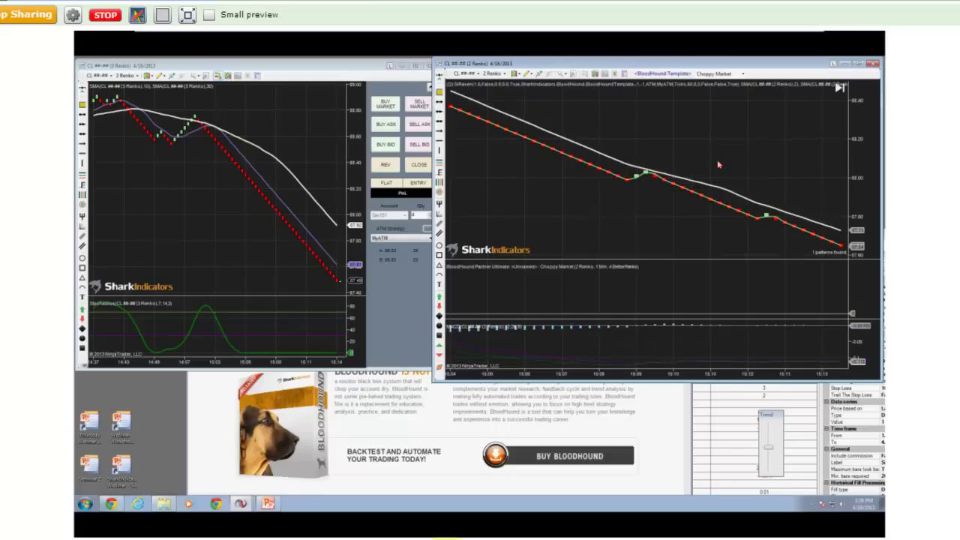
Step: Compare the logics on the 2 Renko chart by selecting Trending Market, then Choppy Market over earlier bars, and Trending Market again
click(712, 74)
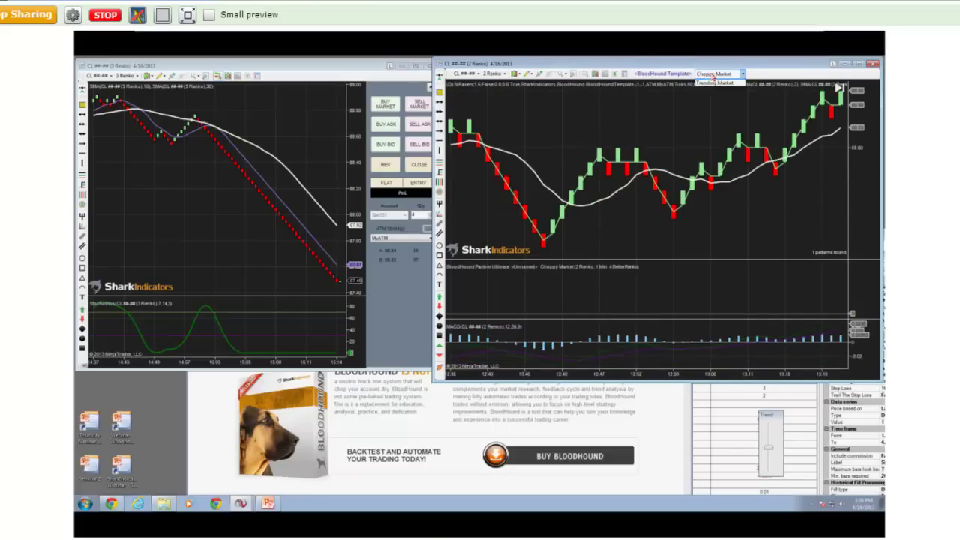
click(718, 102)
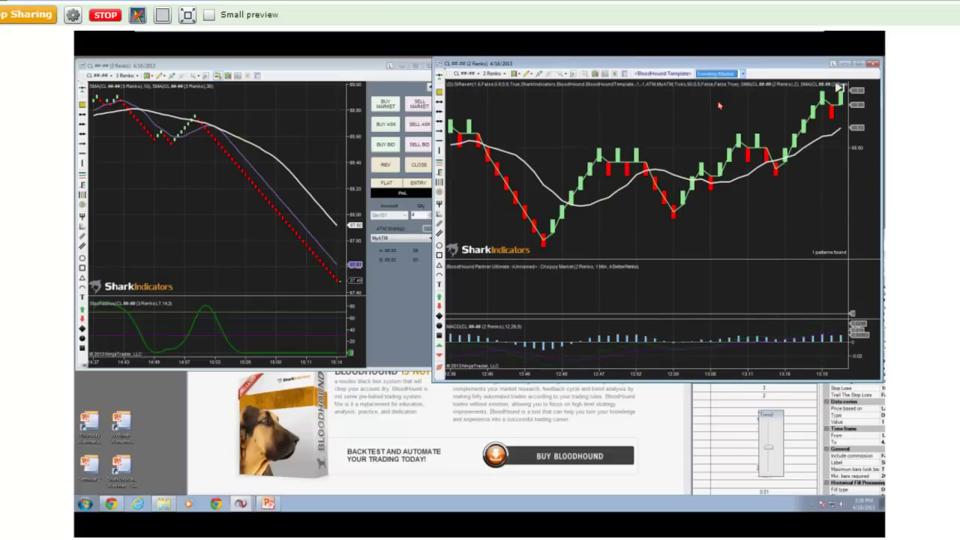
click(721, 74)
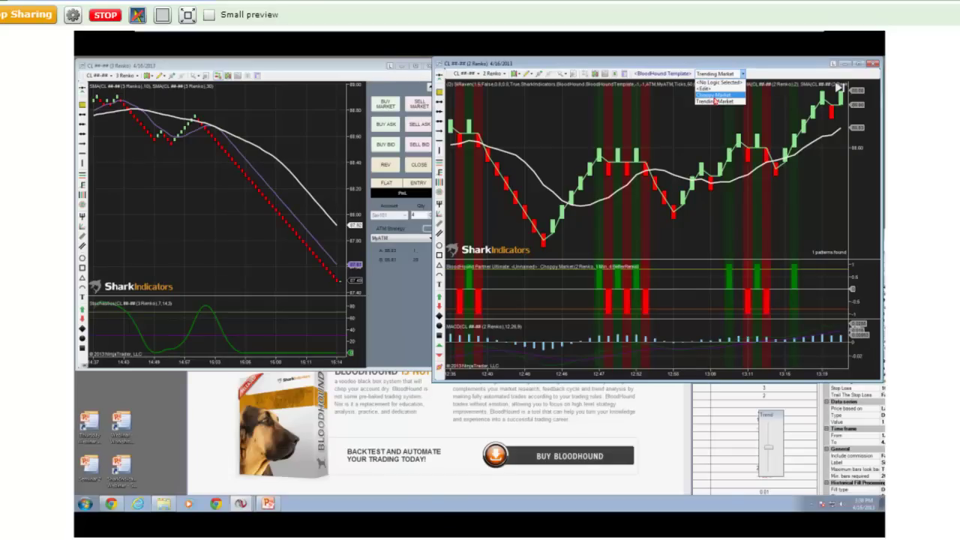
click(714, 96)
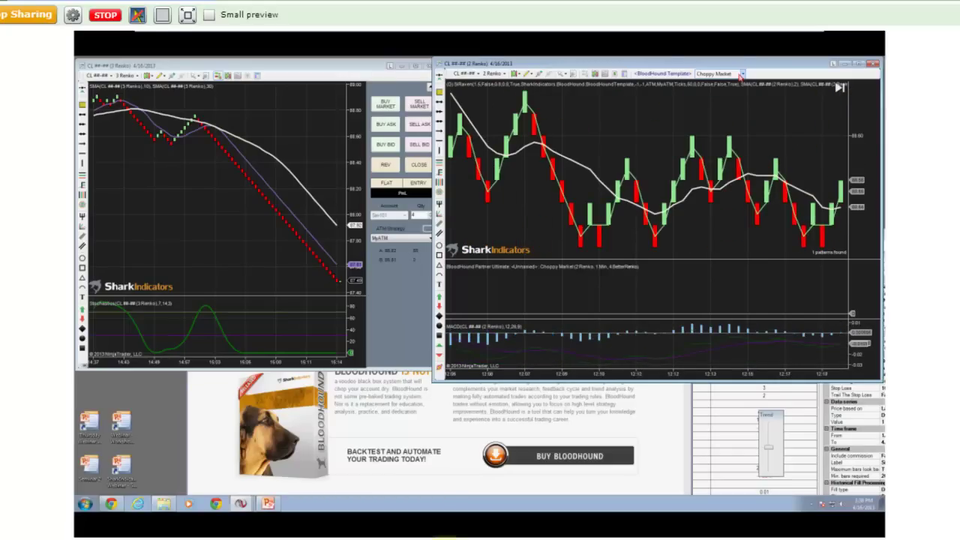
click(742, 74)
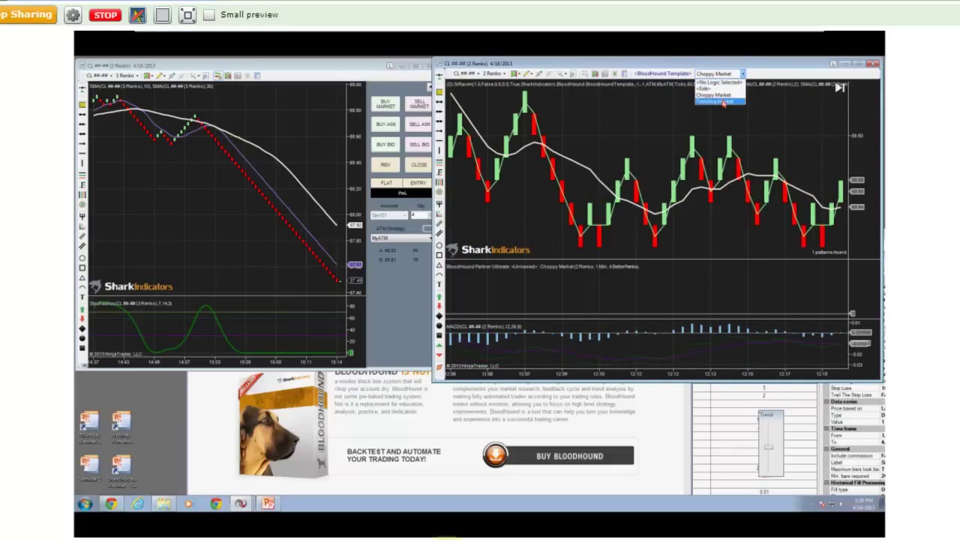
click(724, 105)
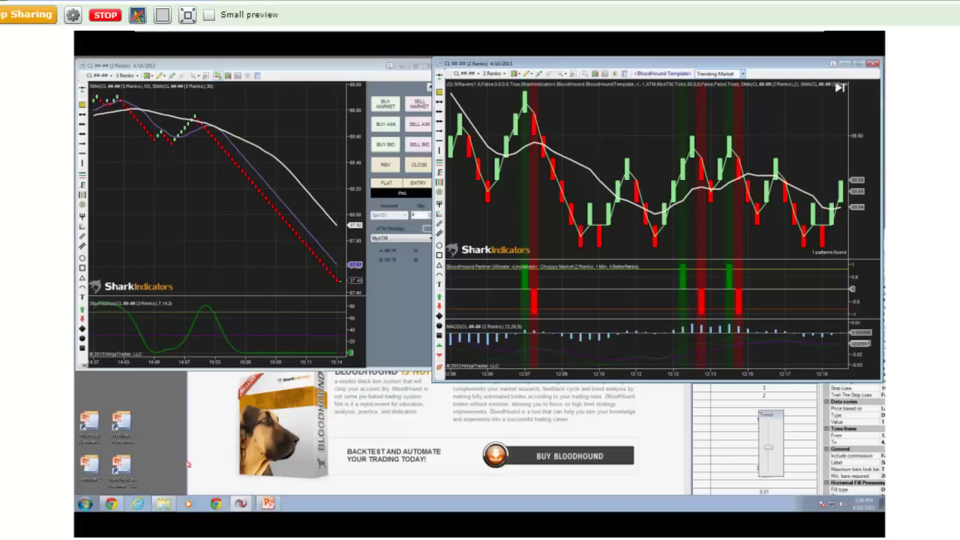
Step: Switch to the PowerPoint seminar presentation, advance to the In Summary slide and reveal its first two points
click(121, 428)
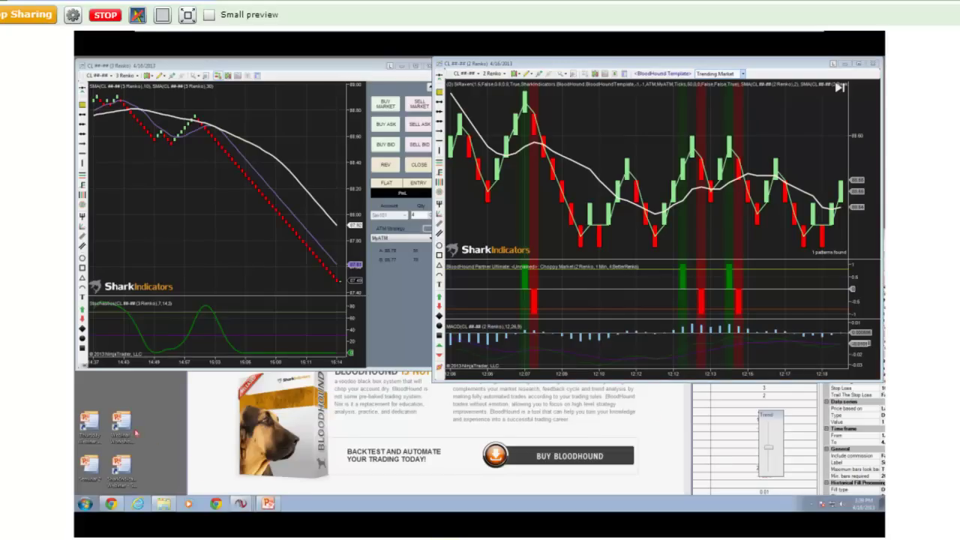
click(267, 502)
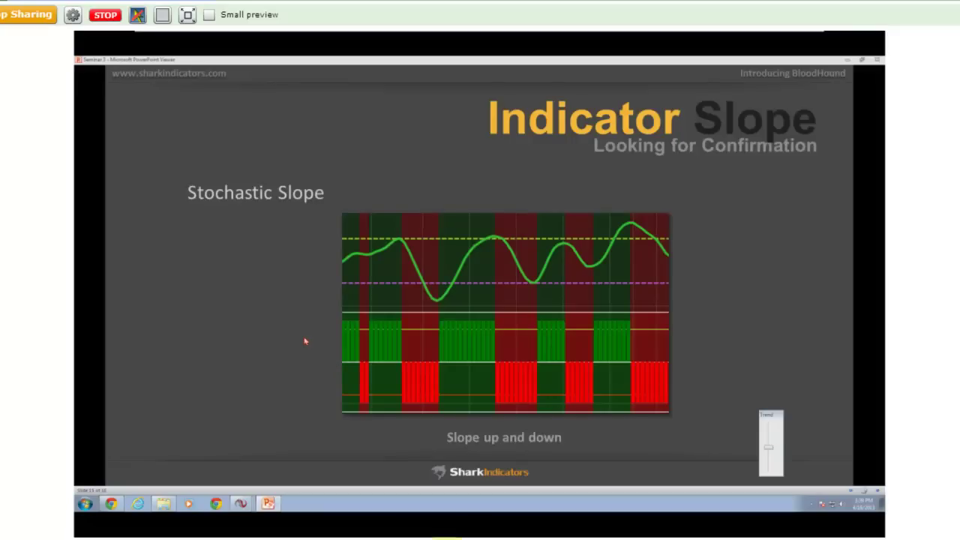
click(305, 341)
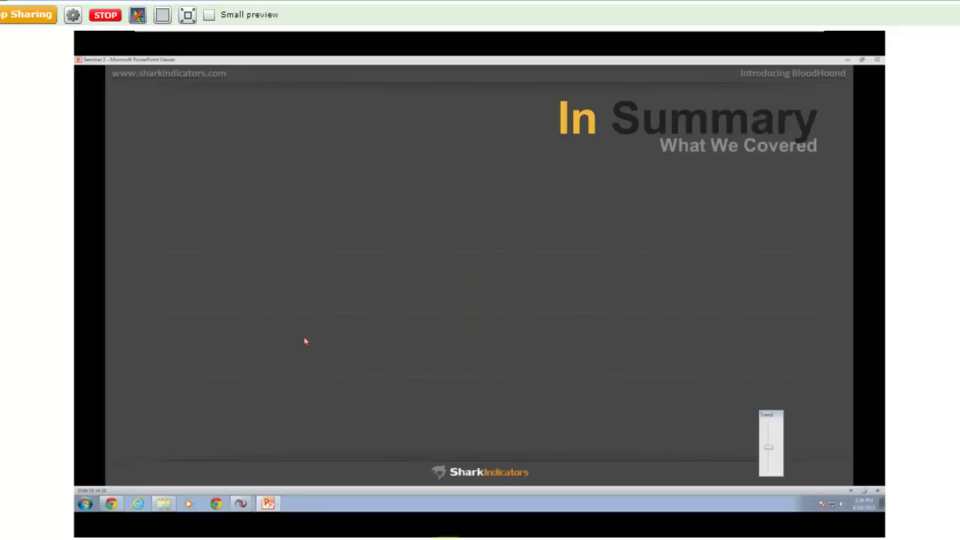
click(305, 341)
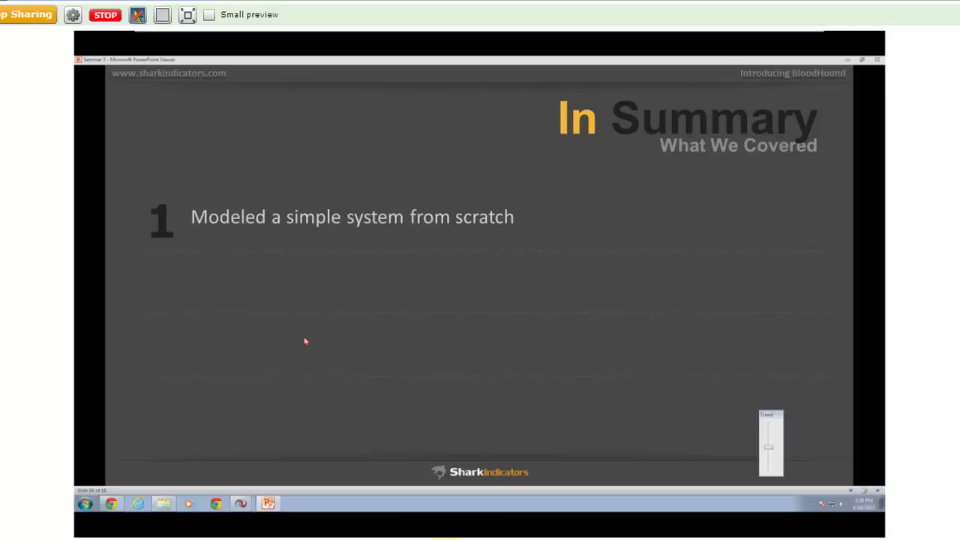
click(305, 341)
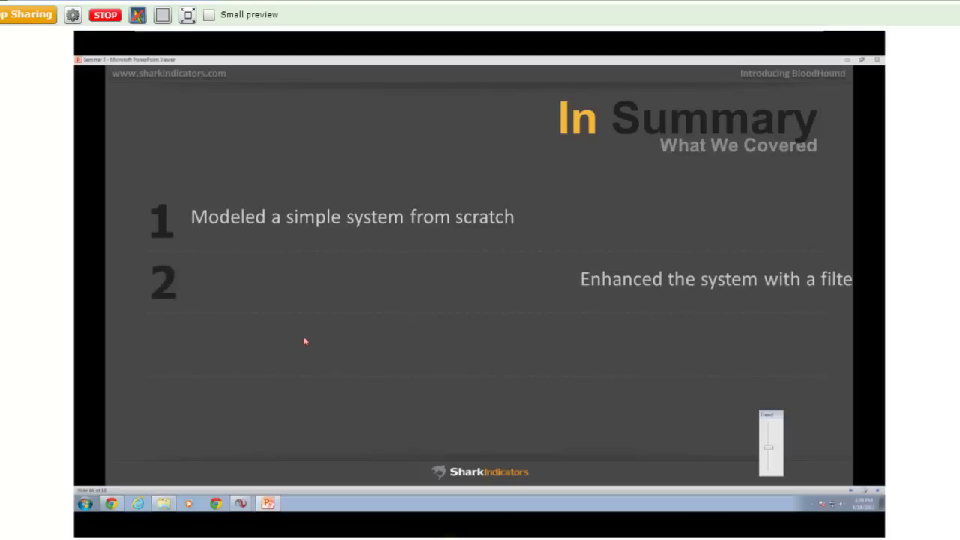